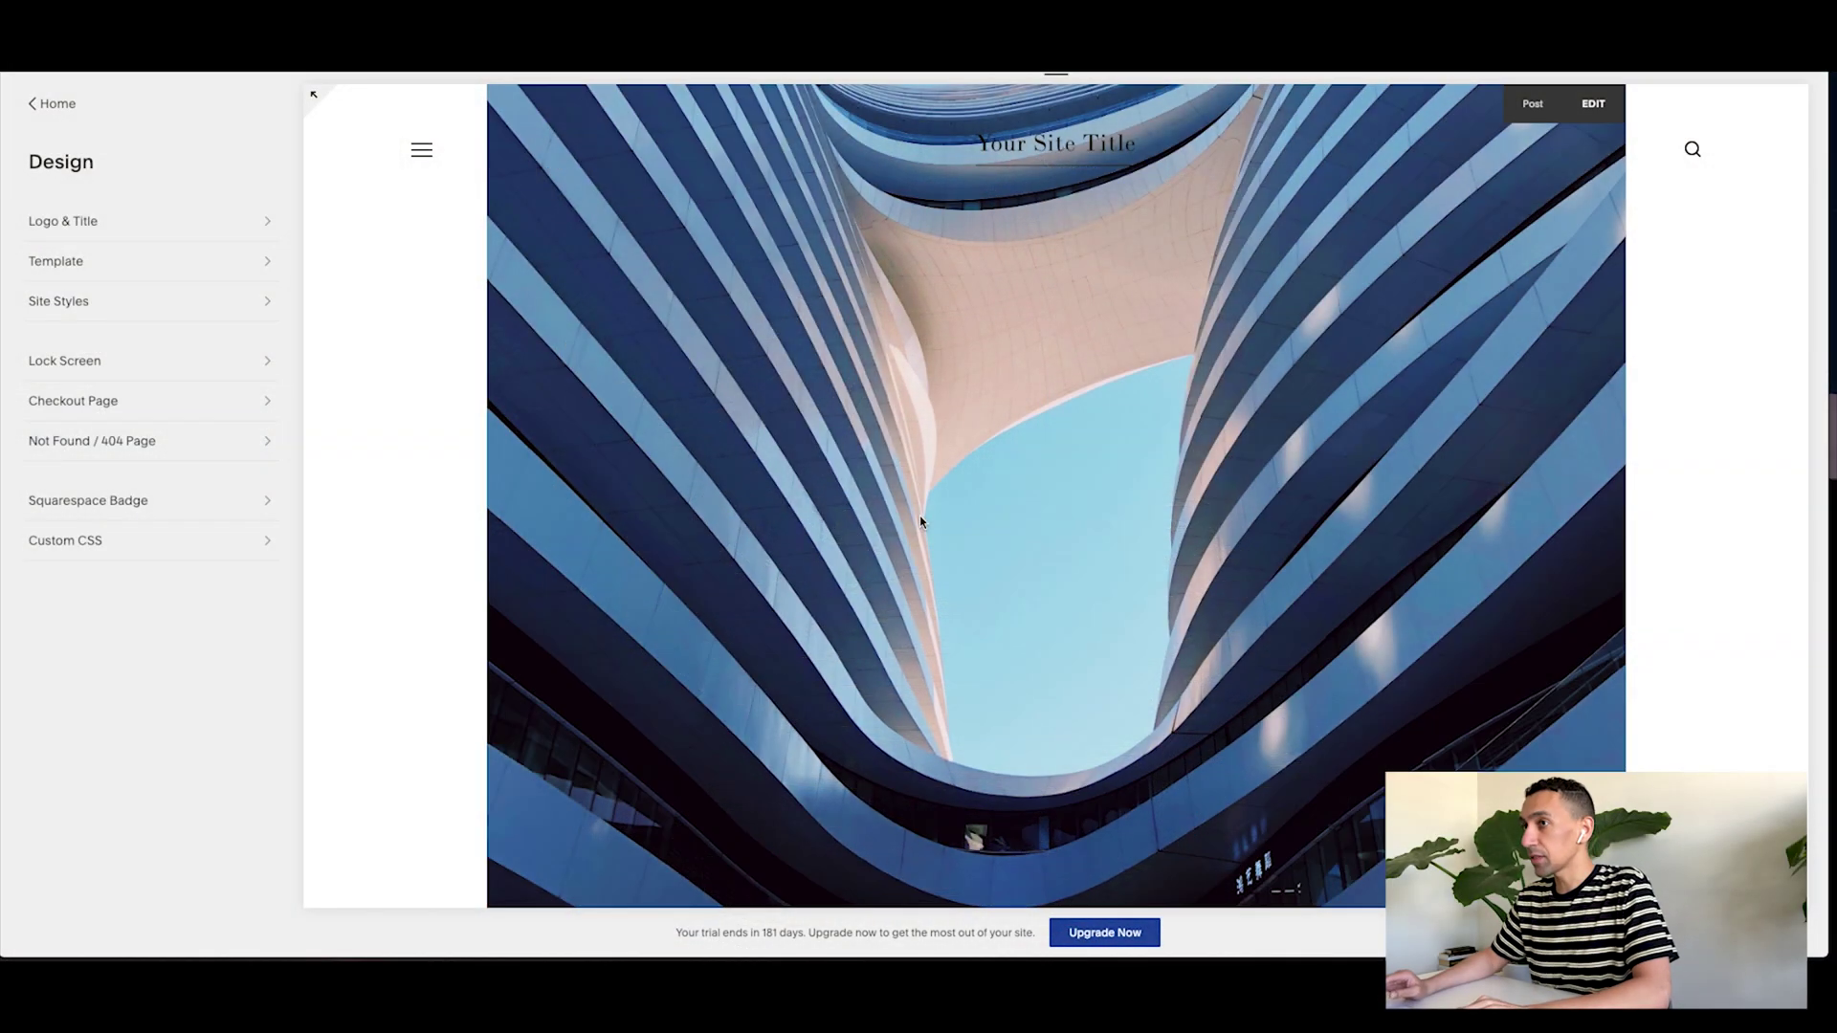
Step: Go from the site's home menu to Settings > Business Information
{"action": "left_click", "coordinate": [48, 103]}
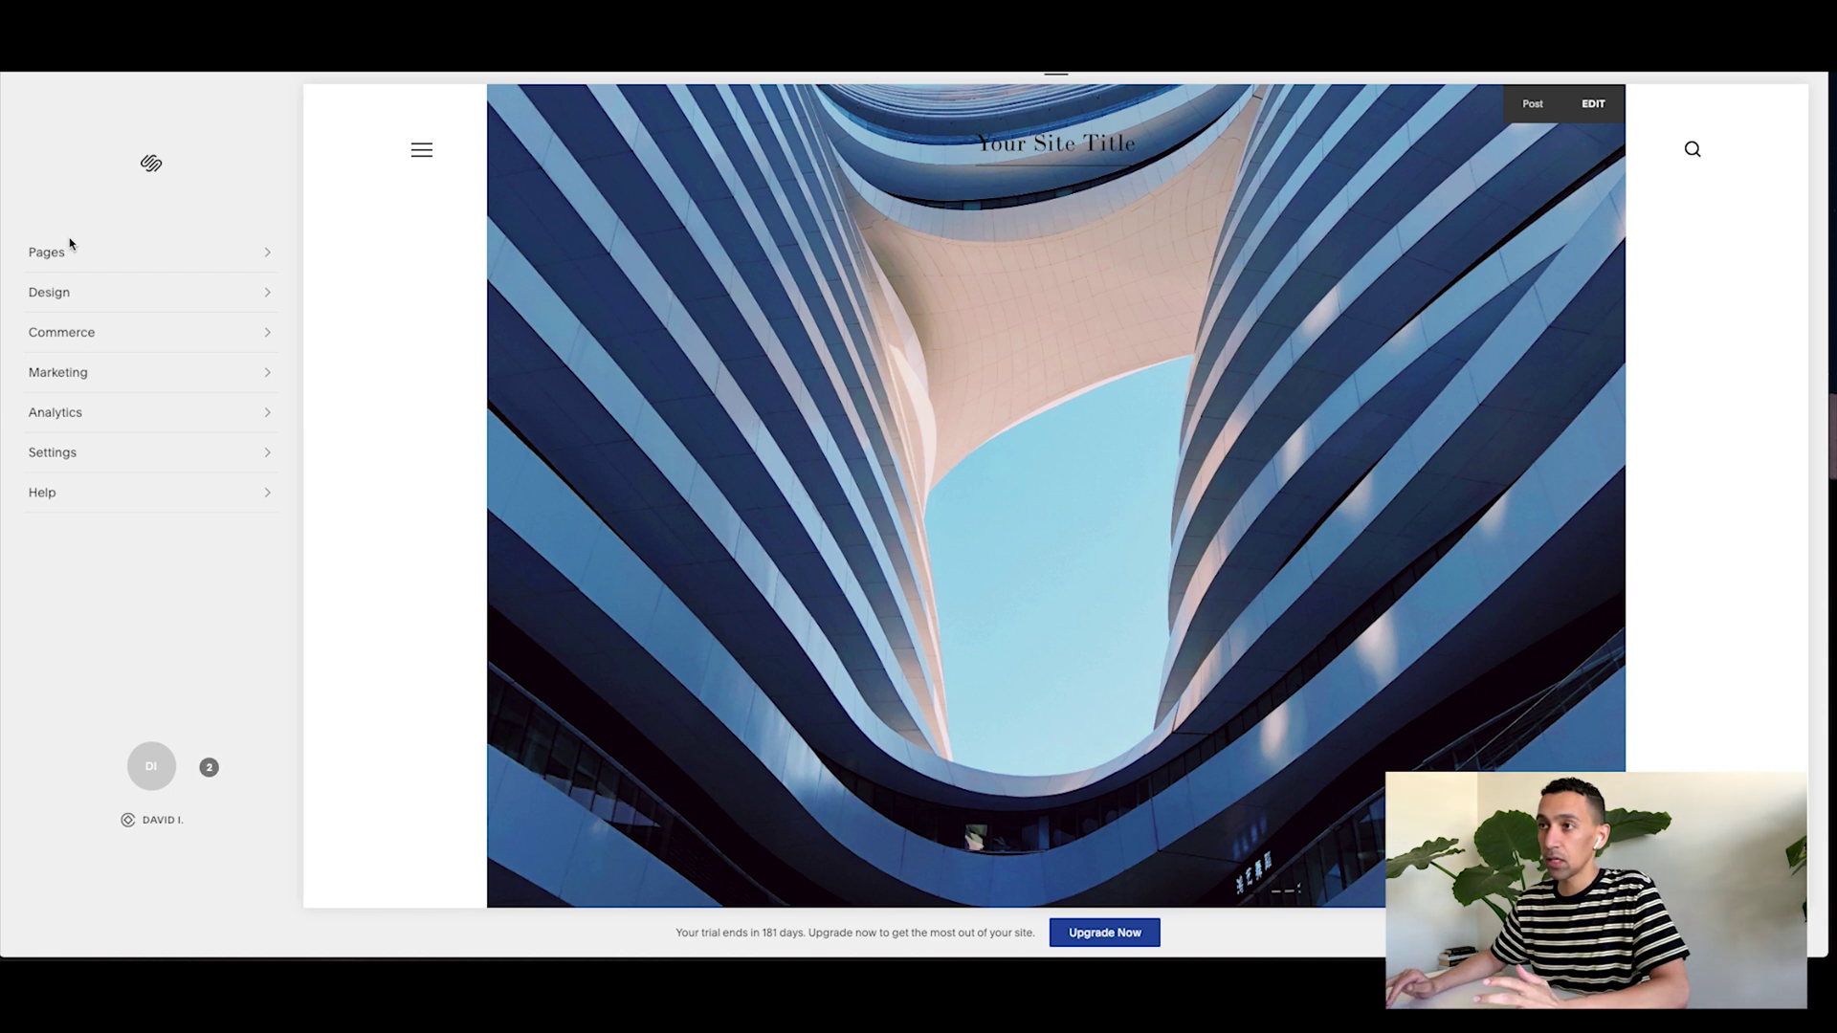
{"action": "left_click", "coordinate": [50, 453]}
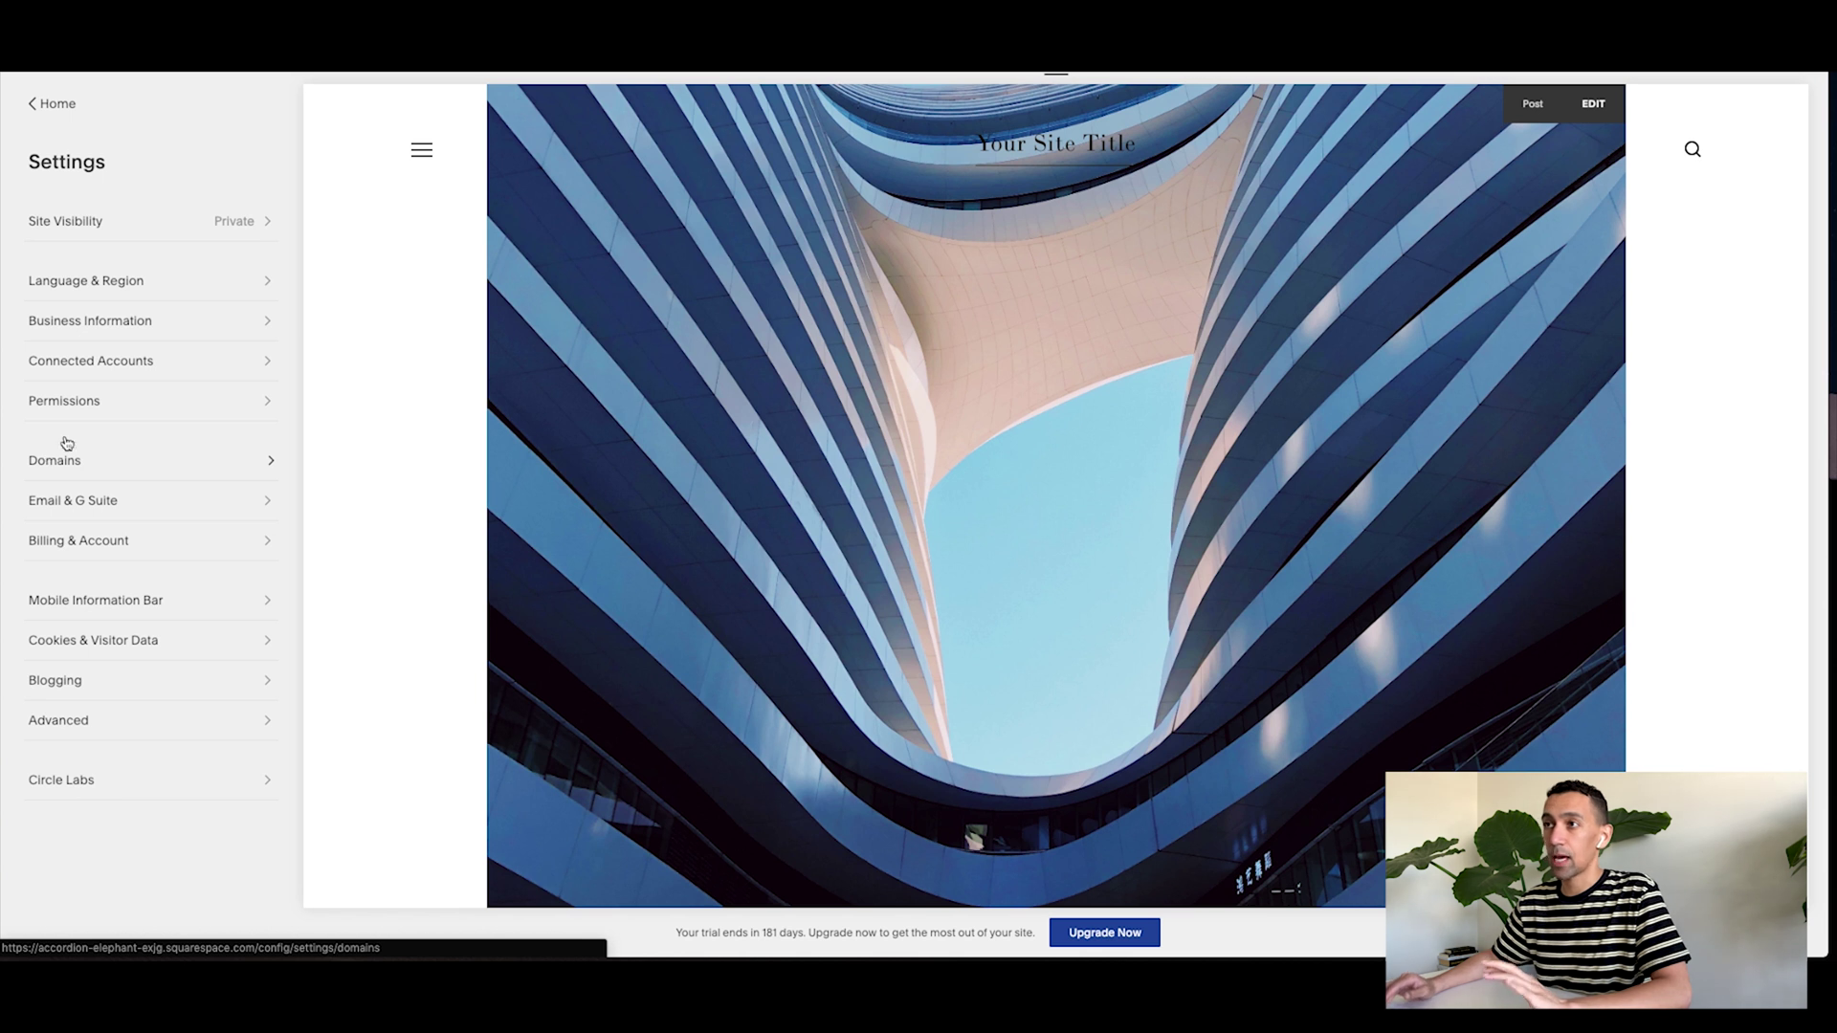
{"action": "left_click", "coordinate": [71, 324]}
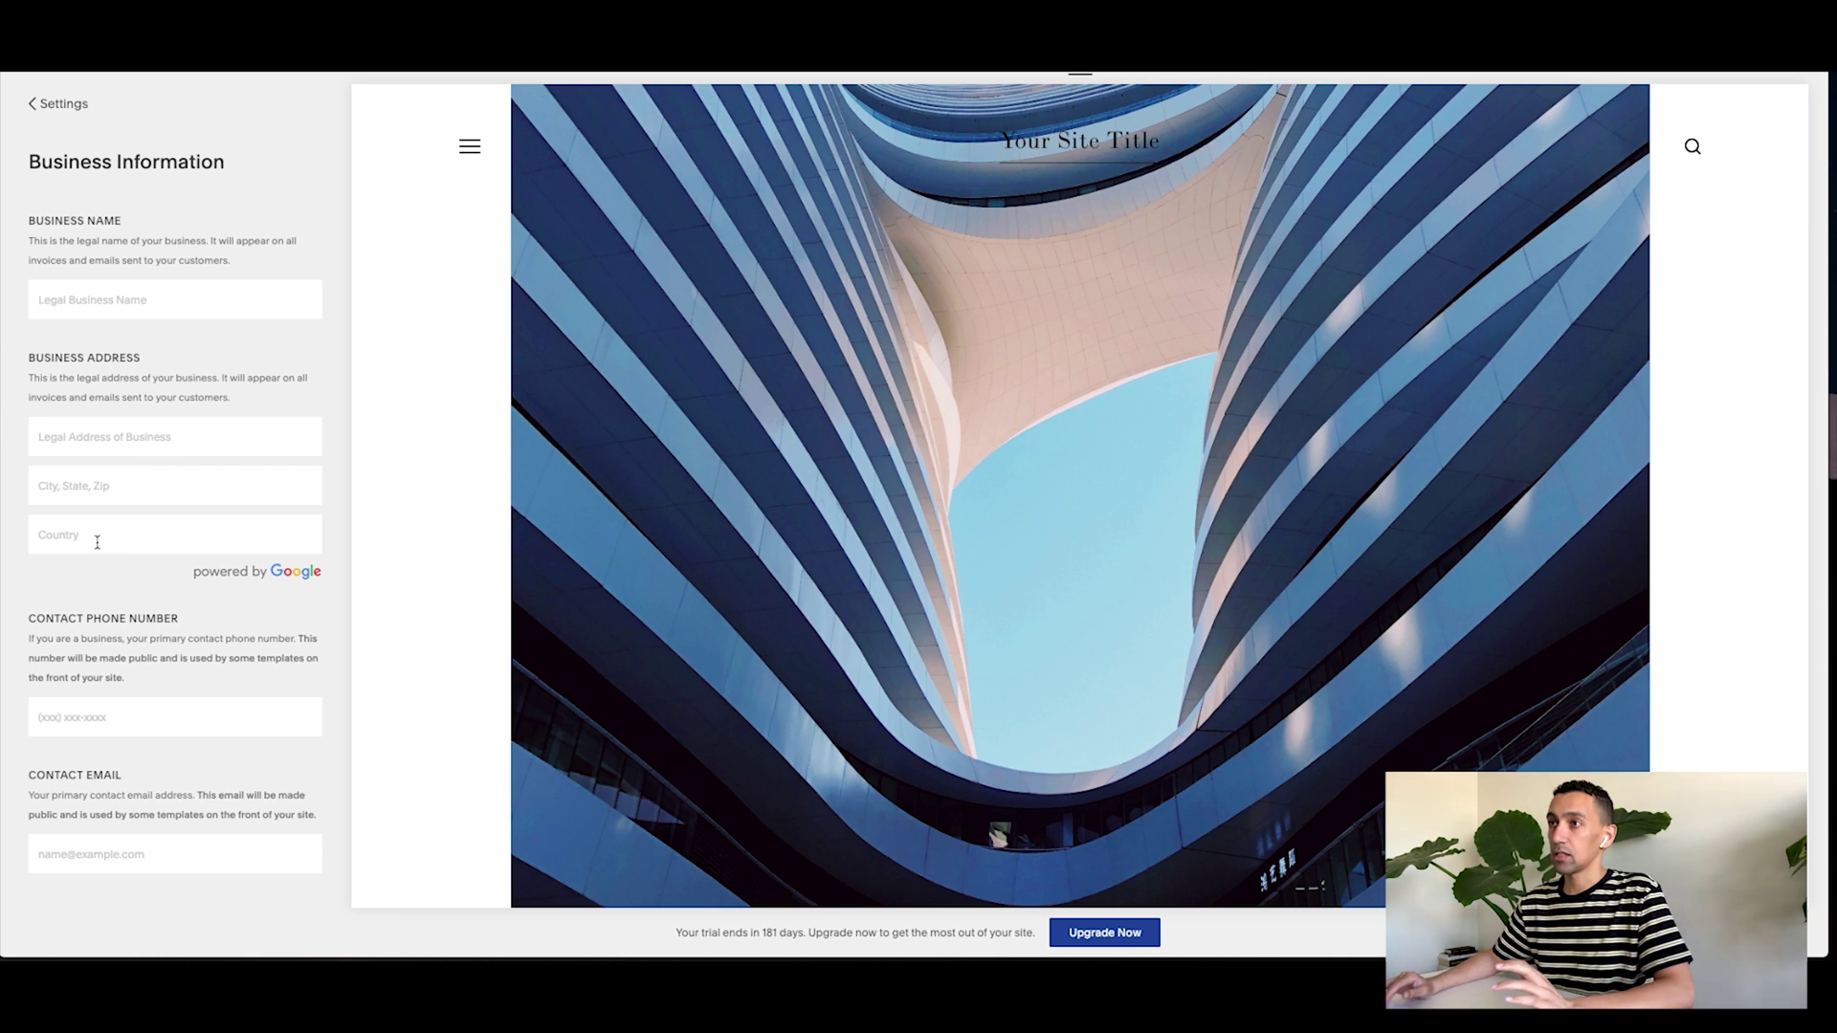
{"action": "left_click", "coordinate": [82, 299]}
{"action": "left_click", "coordinate": [95, 260]}
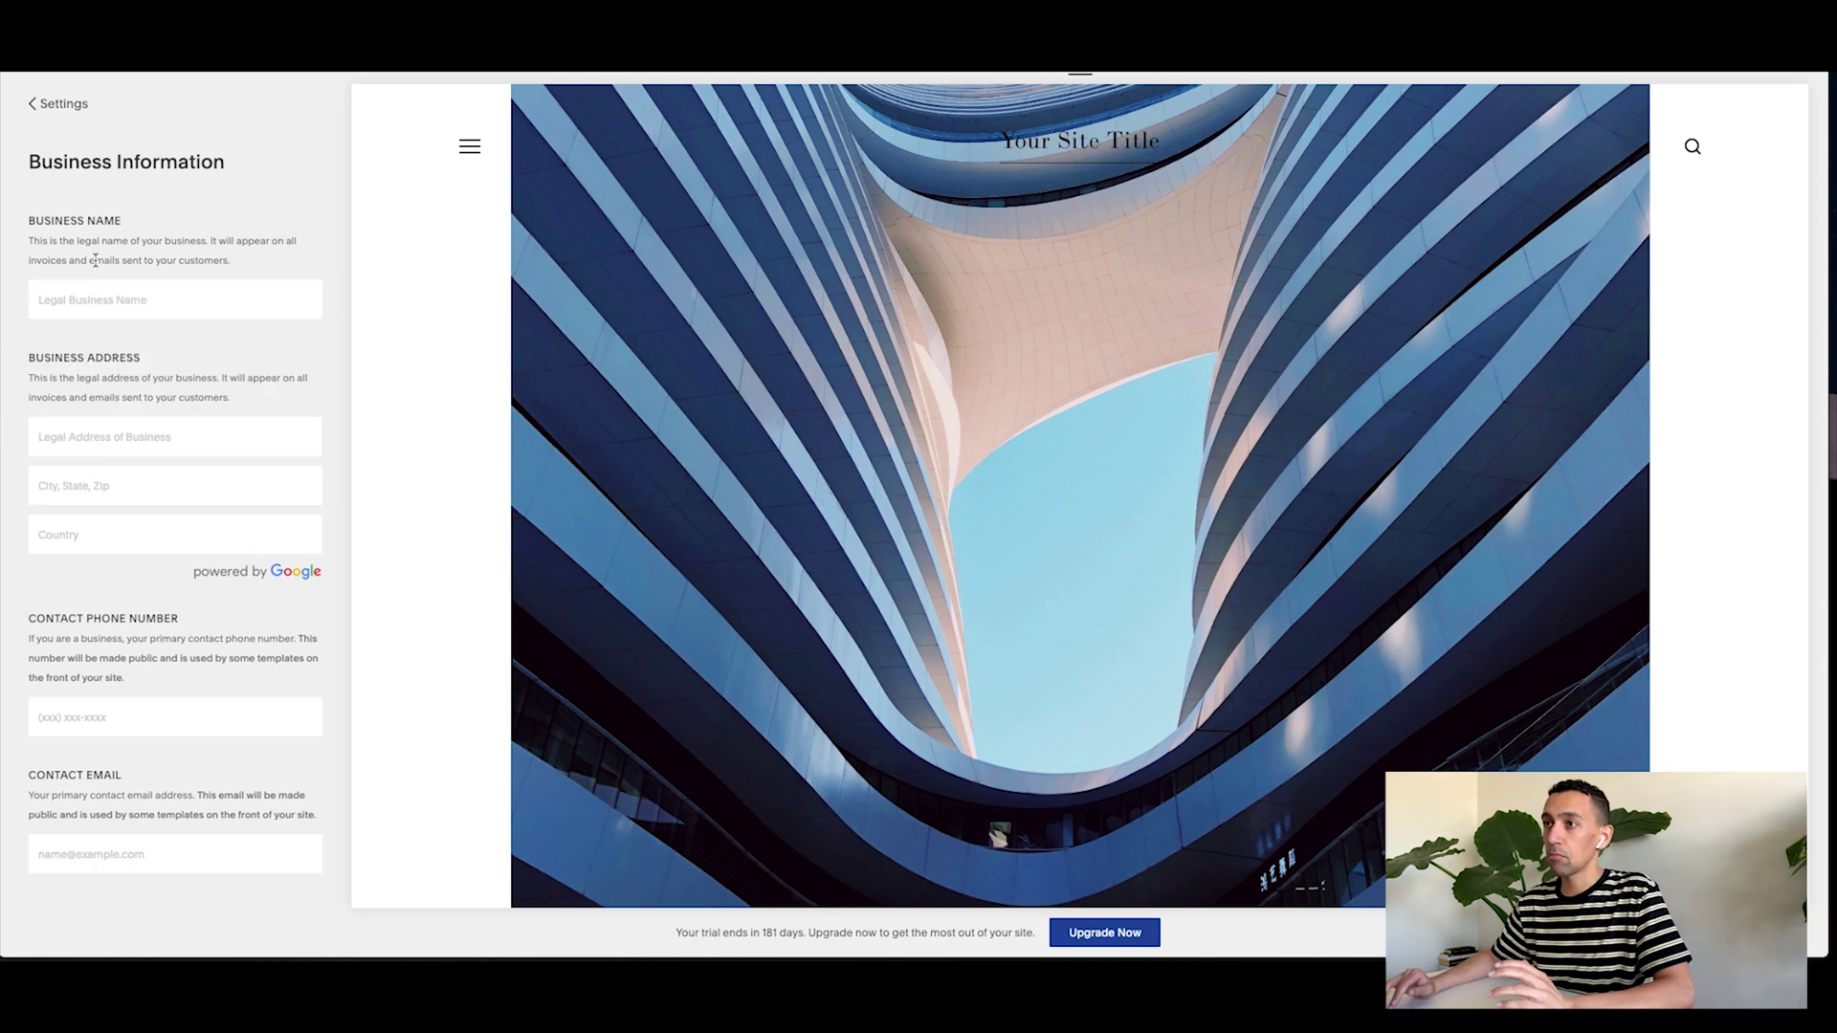
{"action": "scroll", "coordinate": [100, 448], "scroll_direction": "down", "scroll_amount": 5}
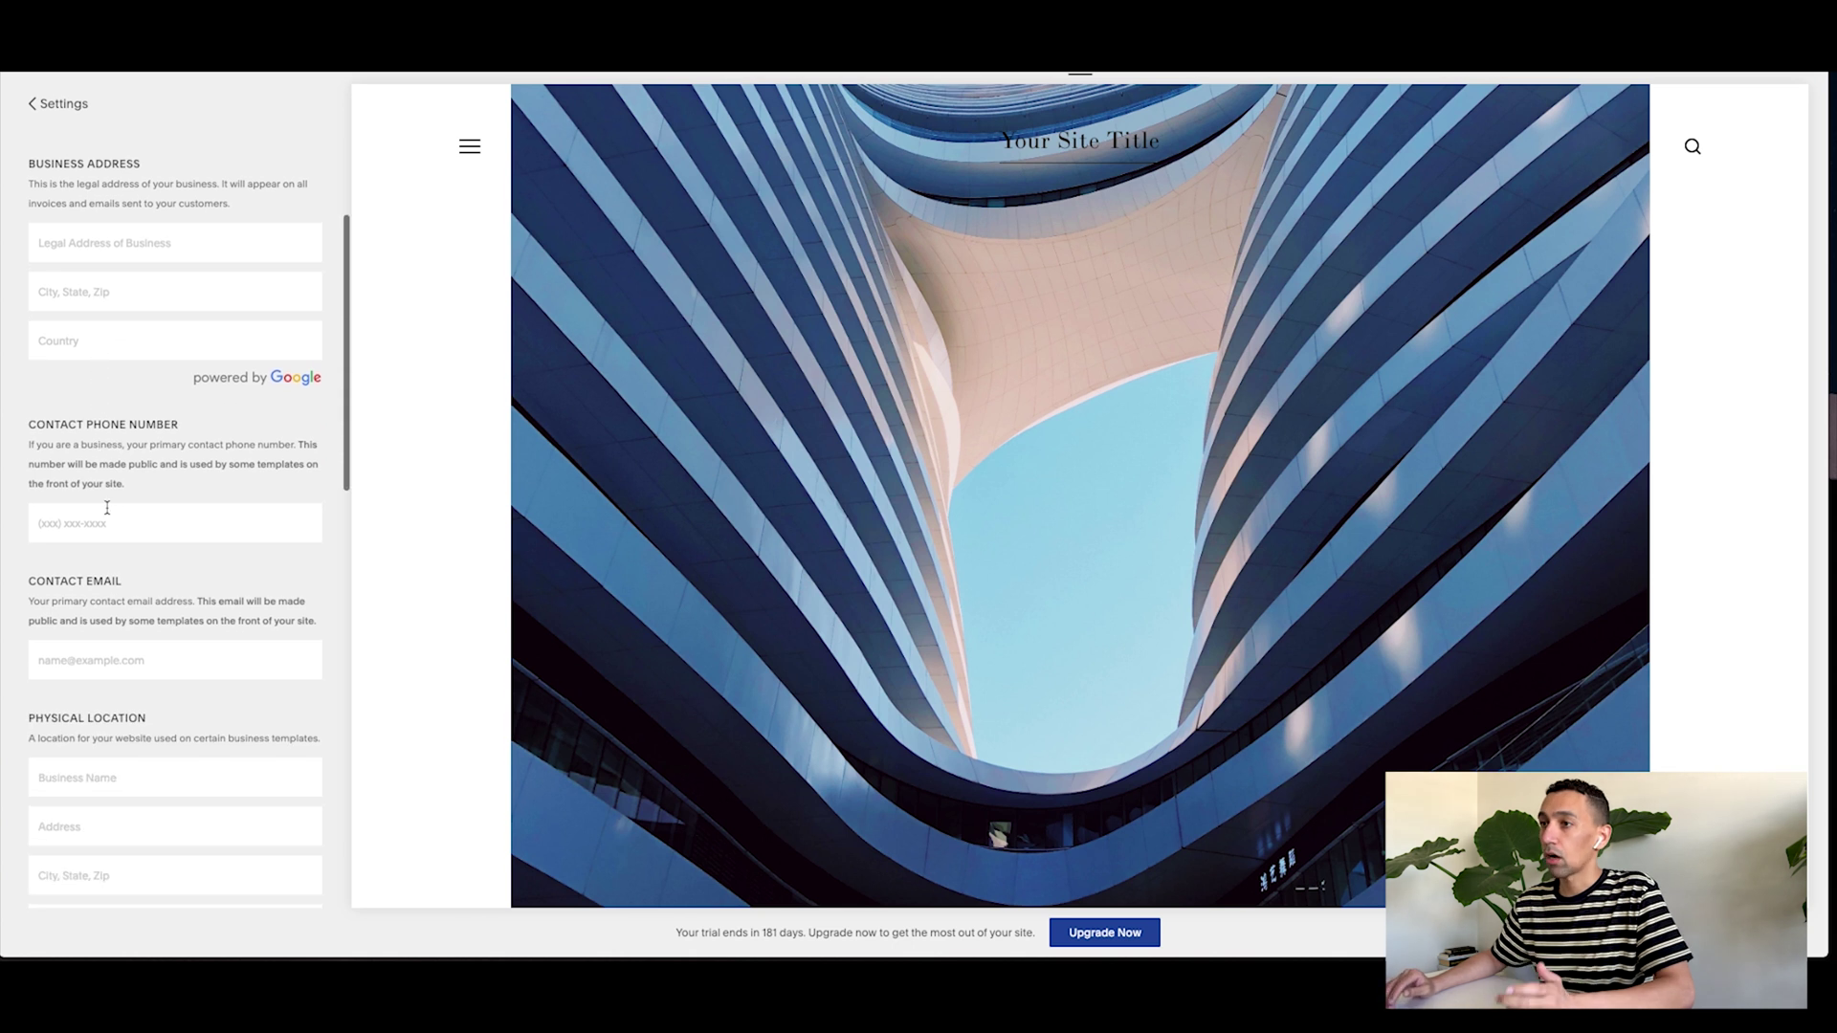
{"action": "scroll", "coordinate": [99, 564], "scroll_direction": "down", "scroll_amount": 1}
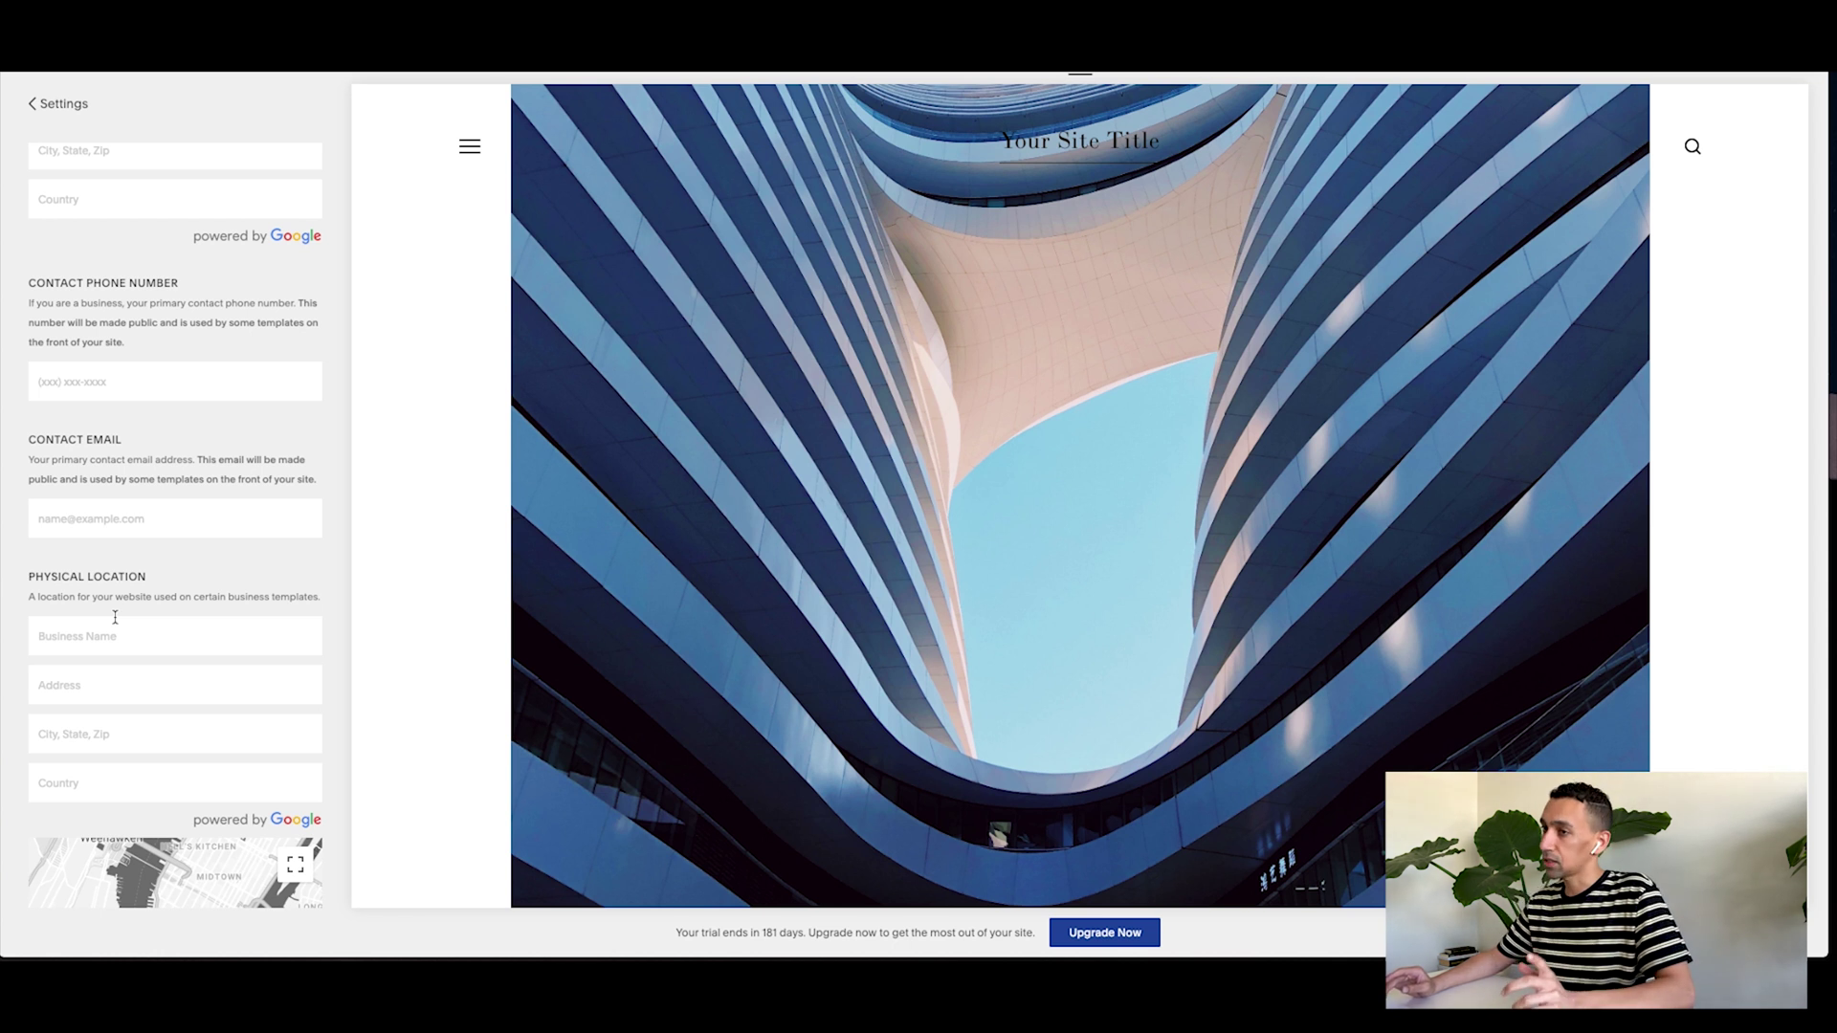
{"action": "scroll", "coordinate": [115, 617], "scroll_direction": "down", "scroll_amount": 1}
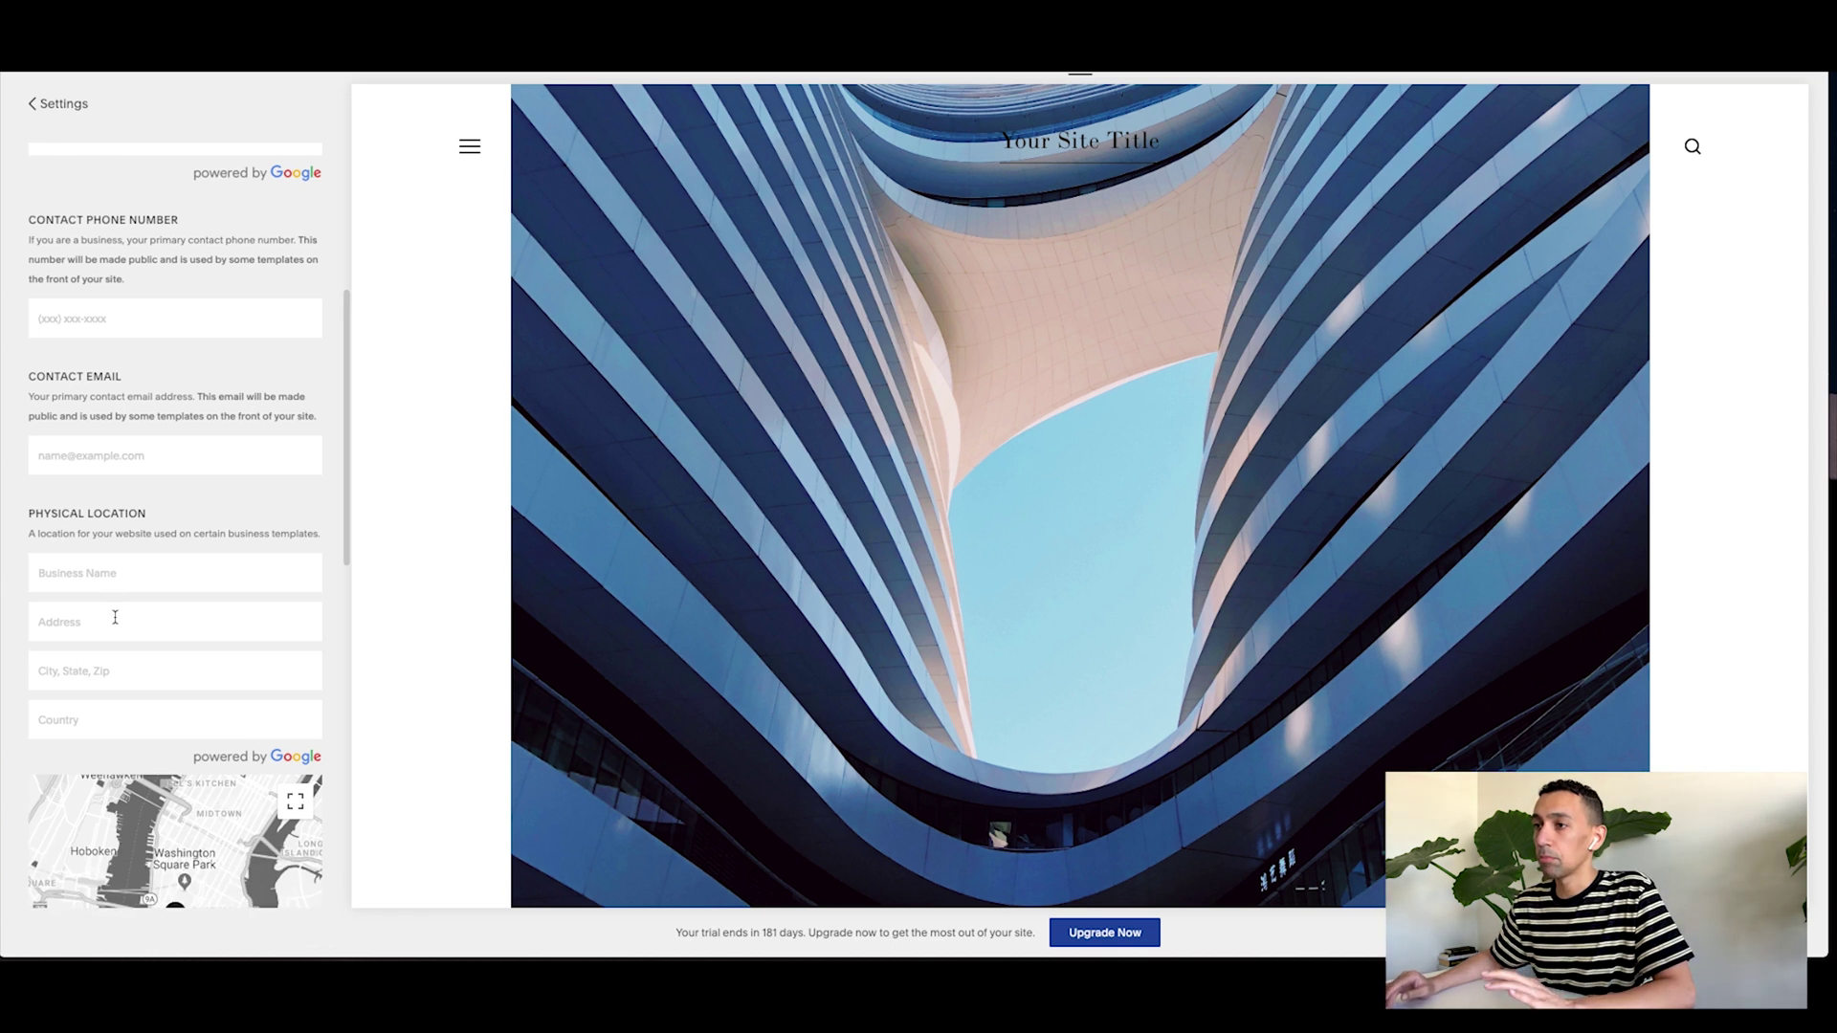
{"action": "scroll", "coordinate": [115, 617], "scroll_direction": "down", "scroll_amount": 2}
{"action": "scroll", "coordinate": [7, 627], "scroll_direction": "down", "scroll_amount": 7}
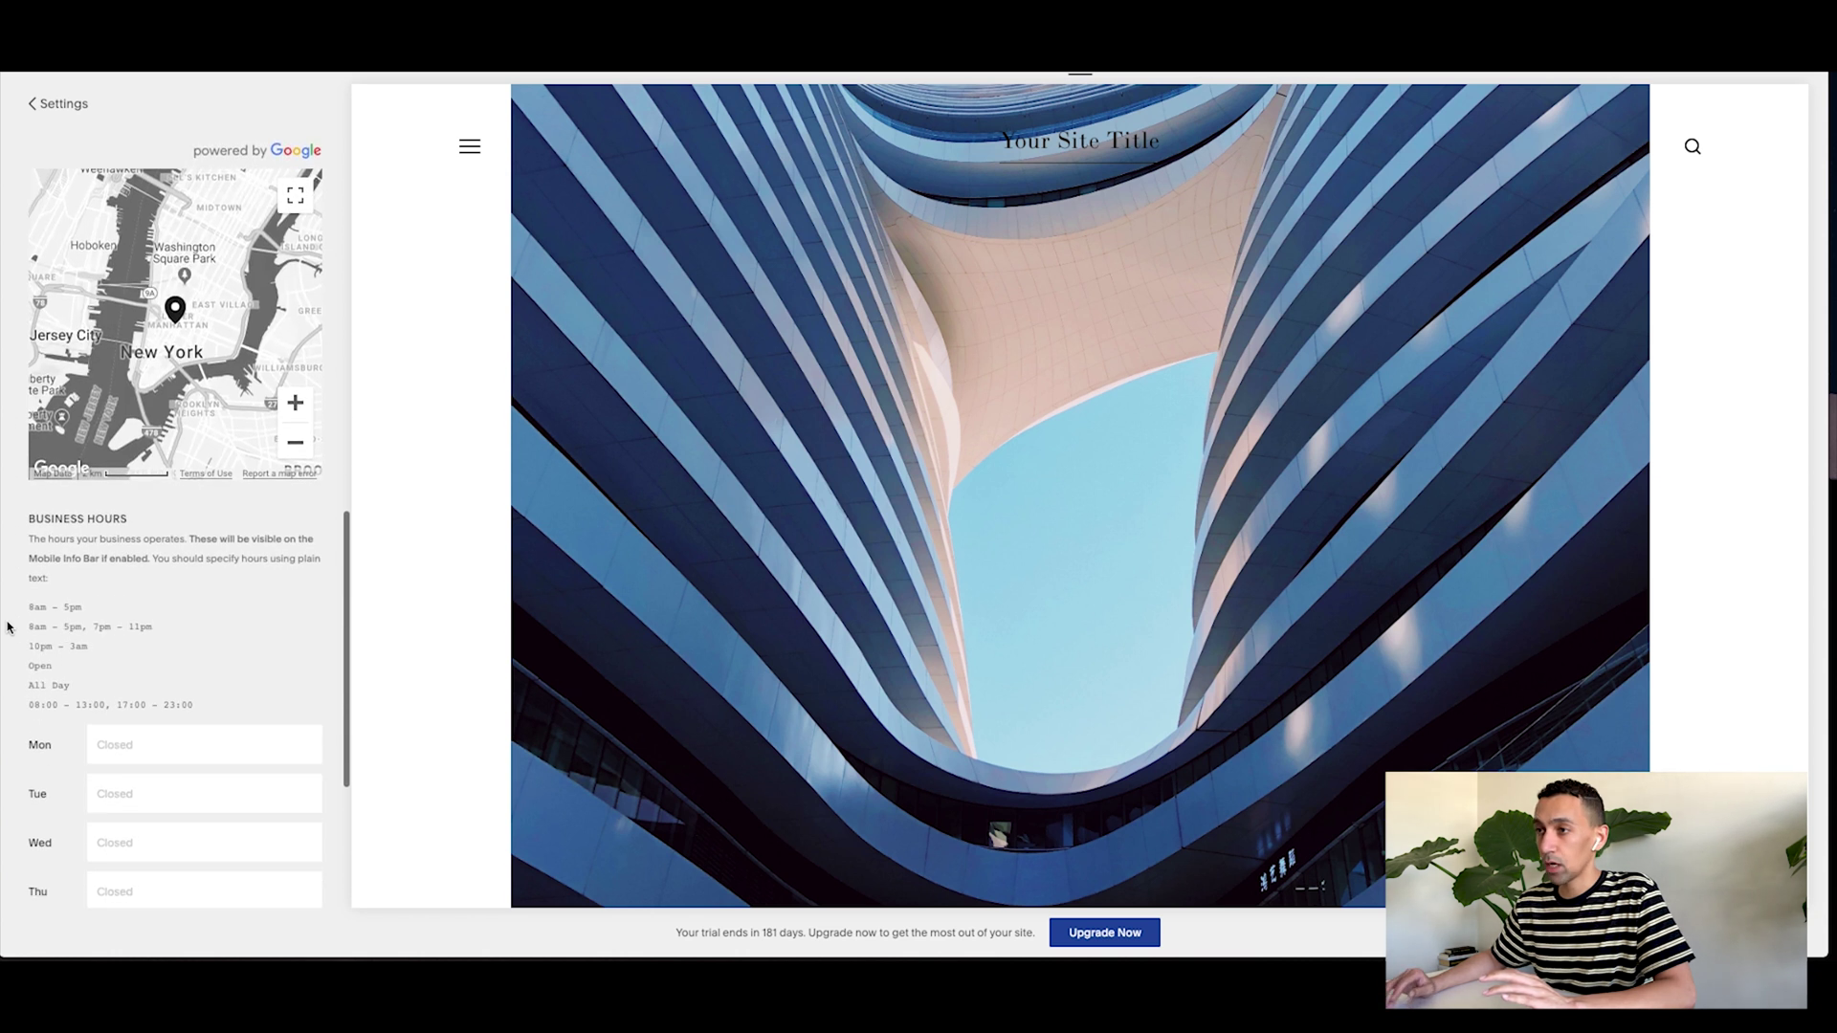
{"action": "scroll", "coordinate": [69, 791], "scroll_direction": "down", "scroll_amount": 5}
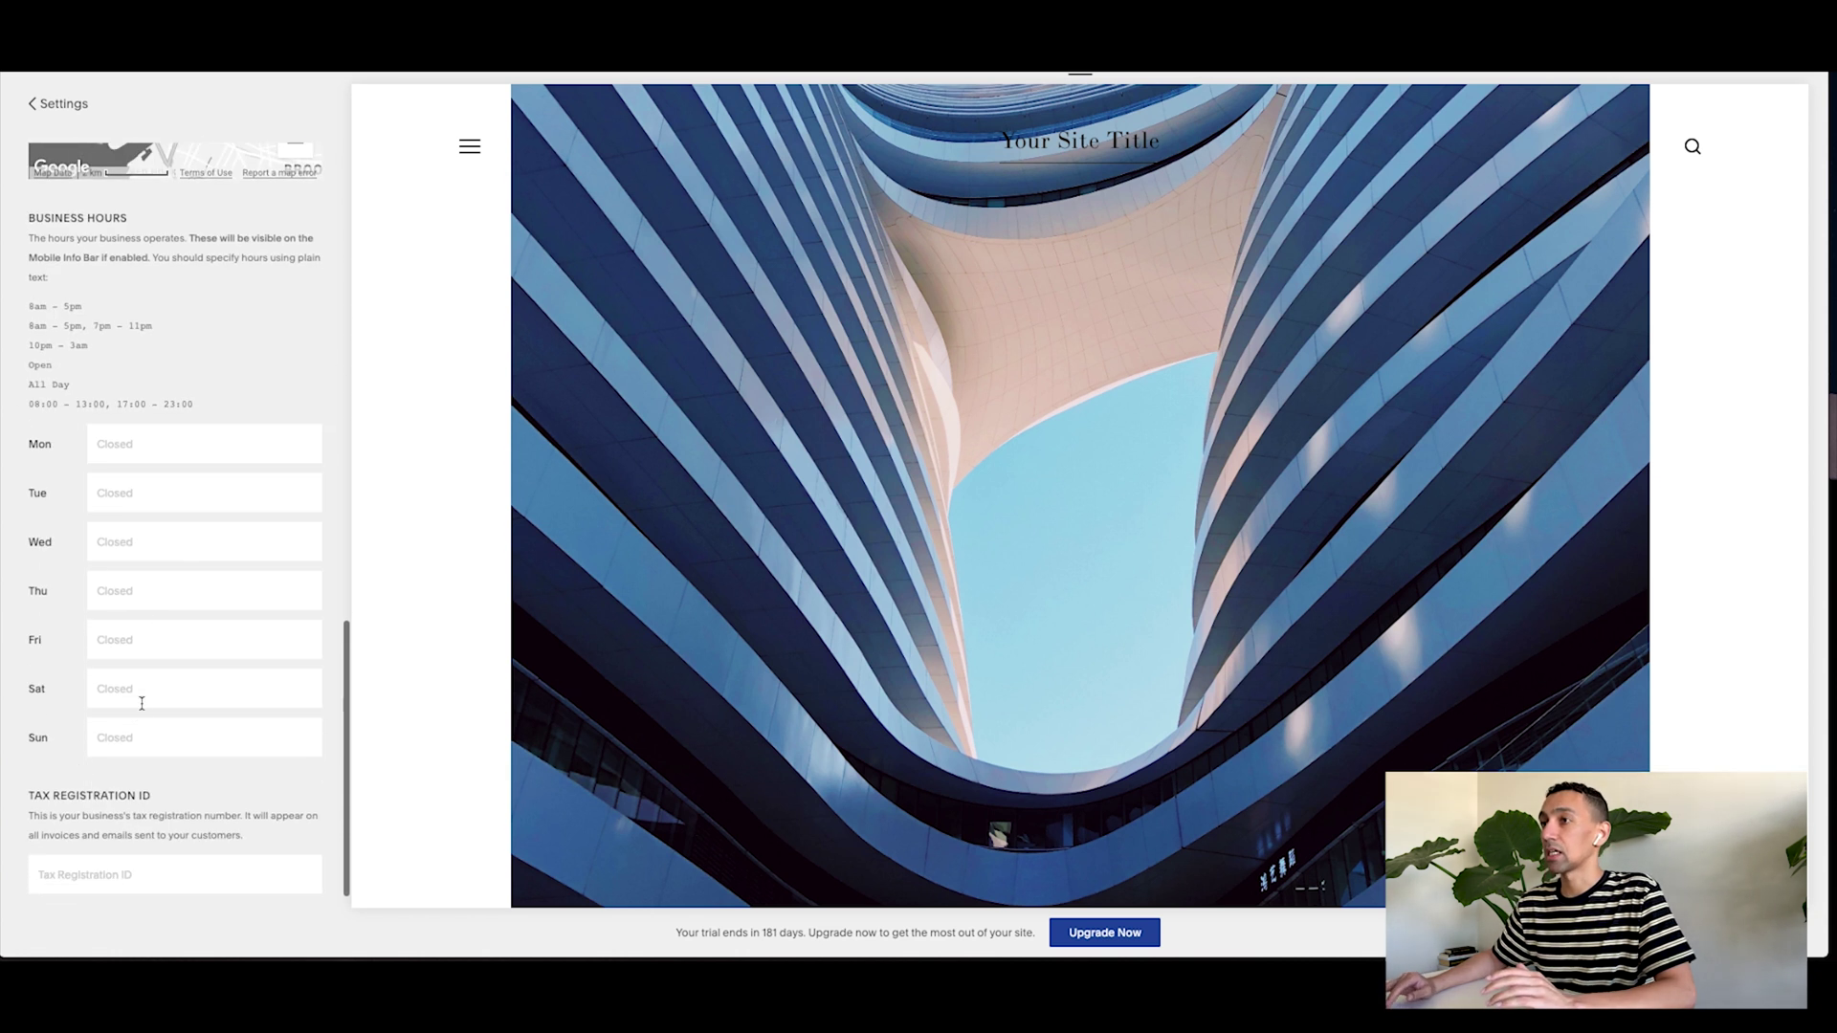
{"action": "scroll", "coordinate": [162, 488], "scroll_direction": "down", "scroll_amount": 1}
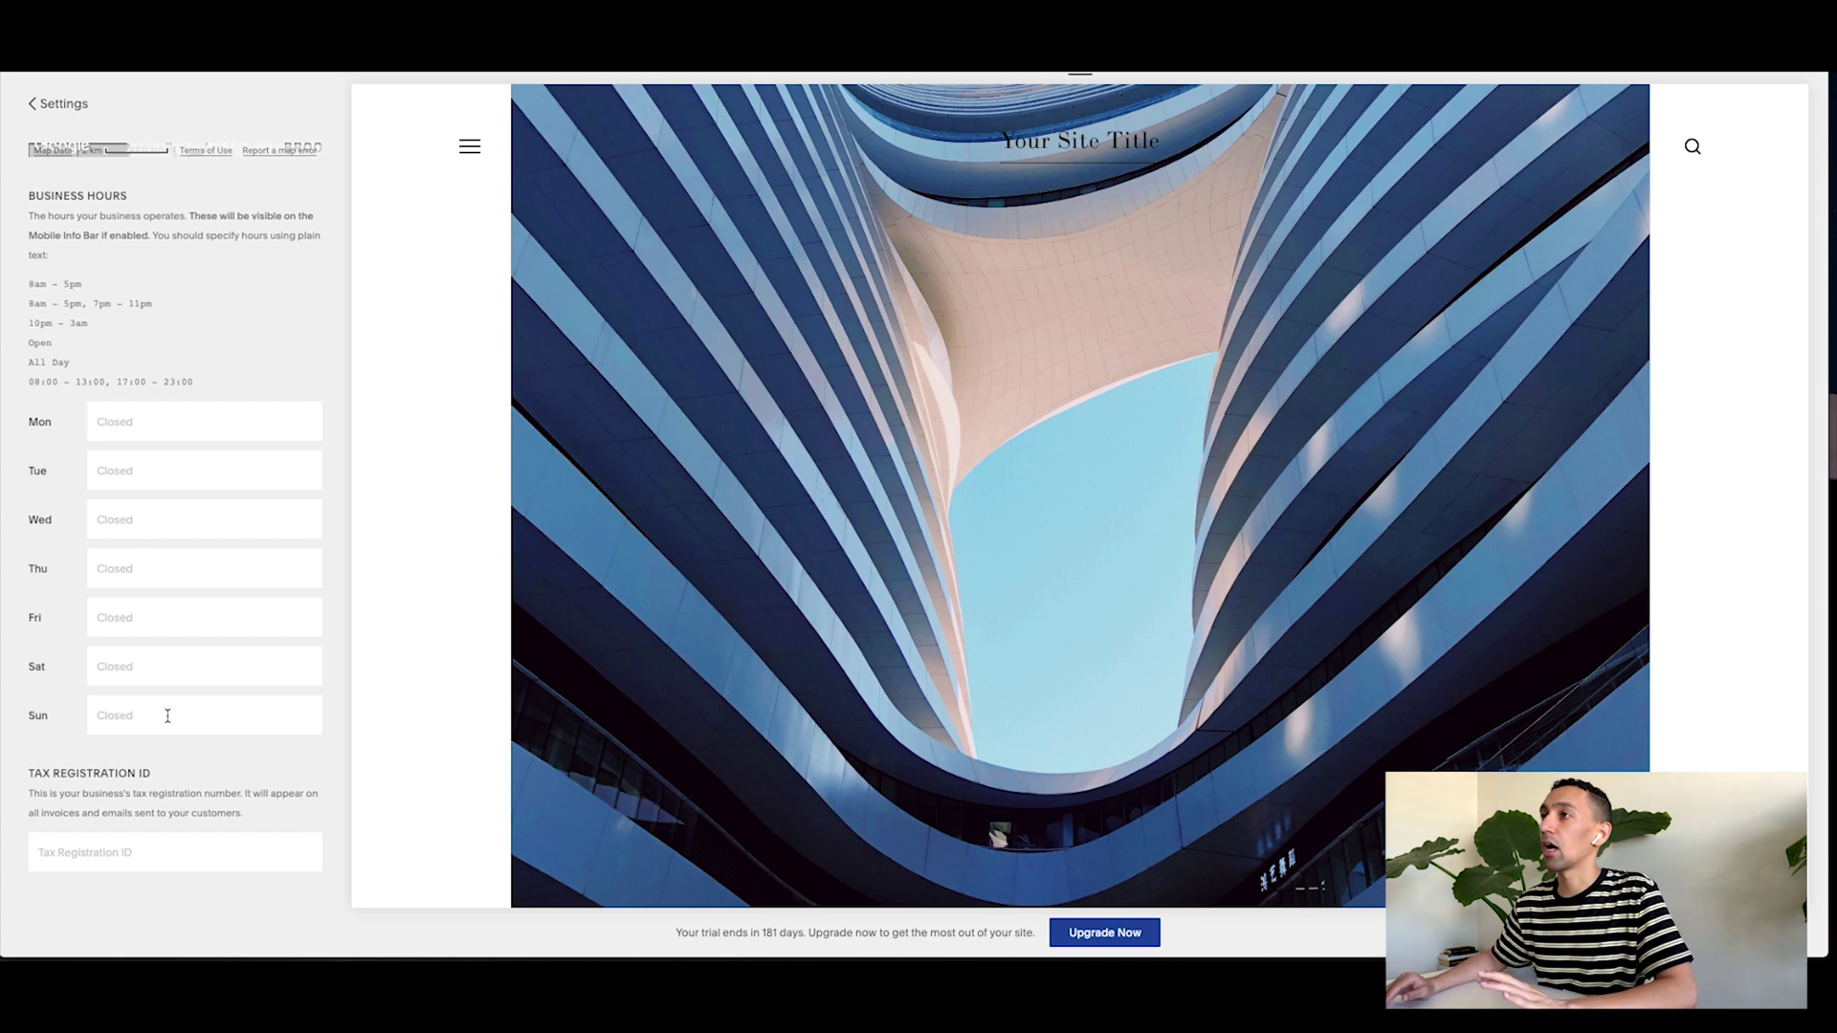
{"action": "scroll", "coordinate": [168, 716], "scroll_direction": "up", "scroll_amount": 10}
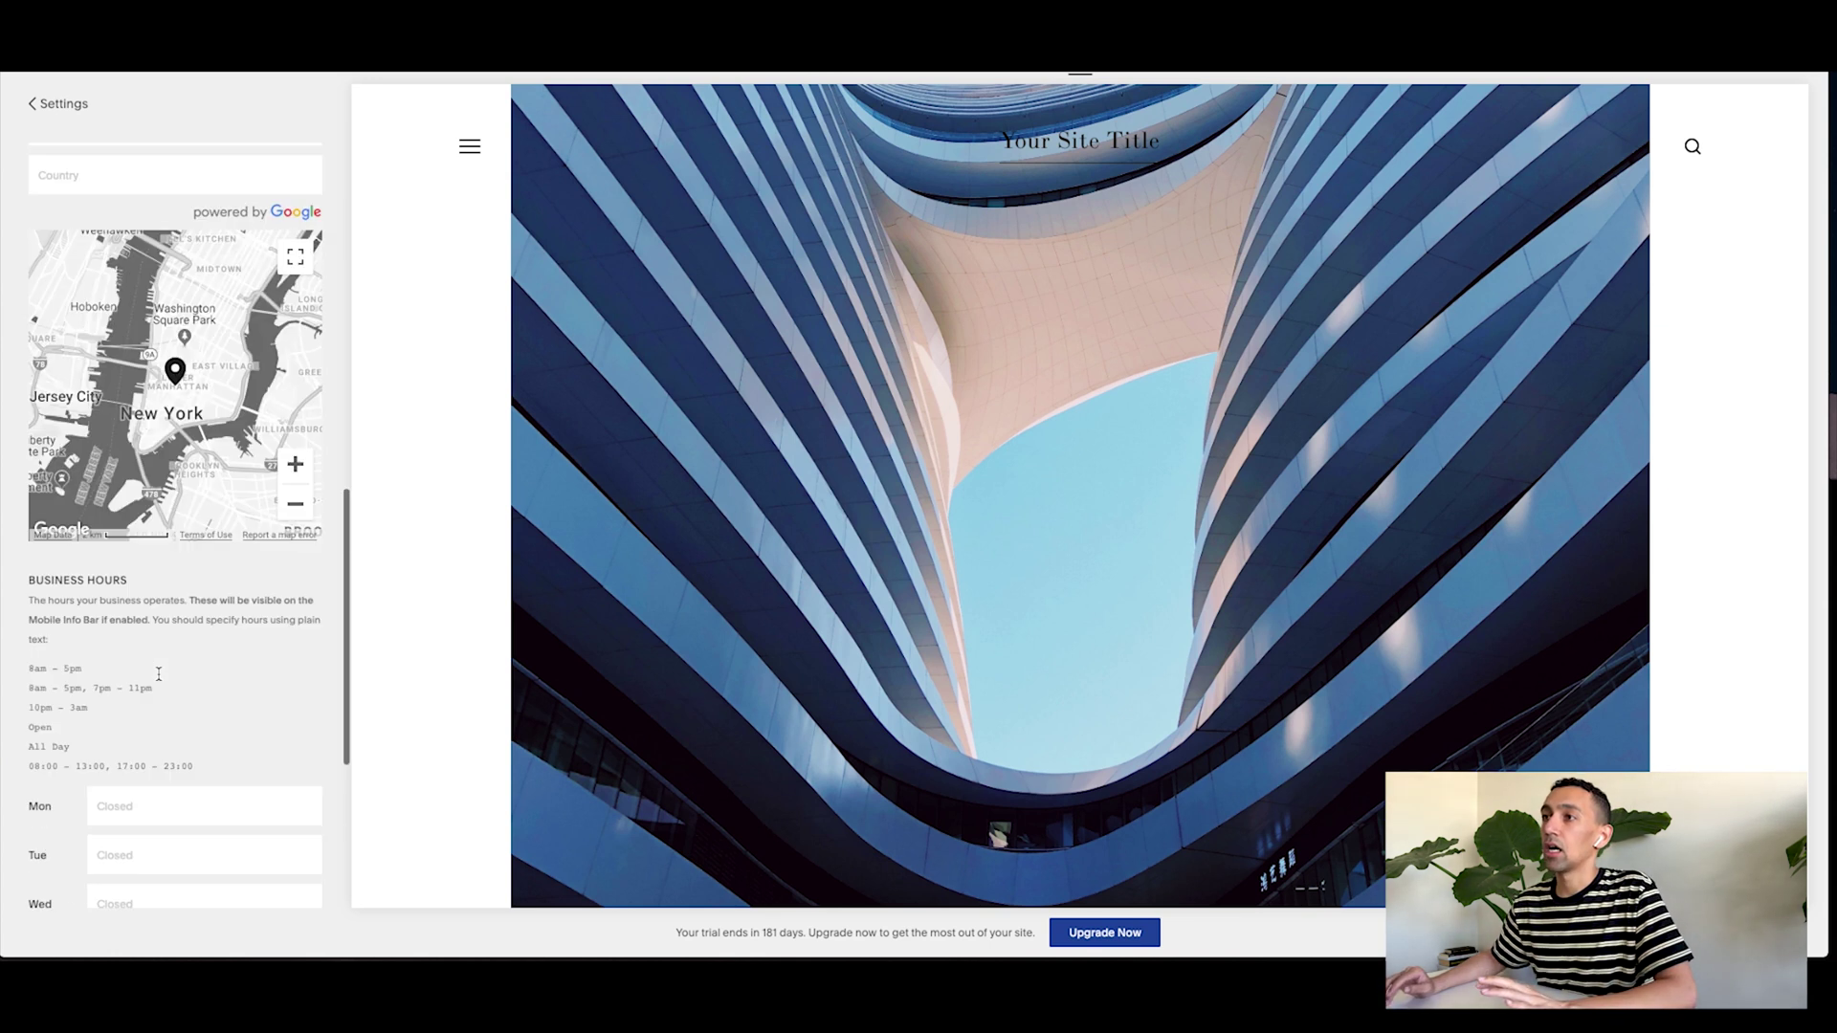
Step: Enable HSTS Secure under Advanced > SSL, save it, and return to Advanced settings
{"action": "left_click", "coordinate": [60, 105]}
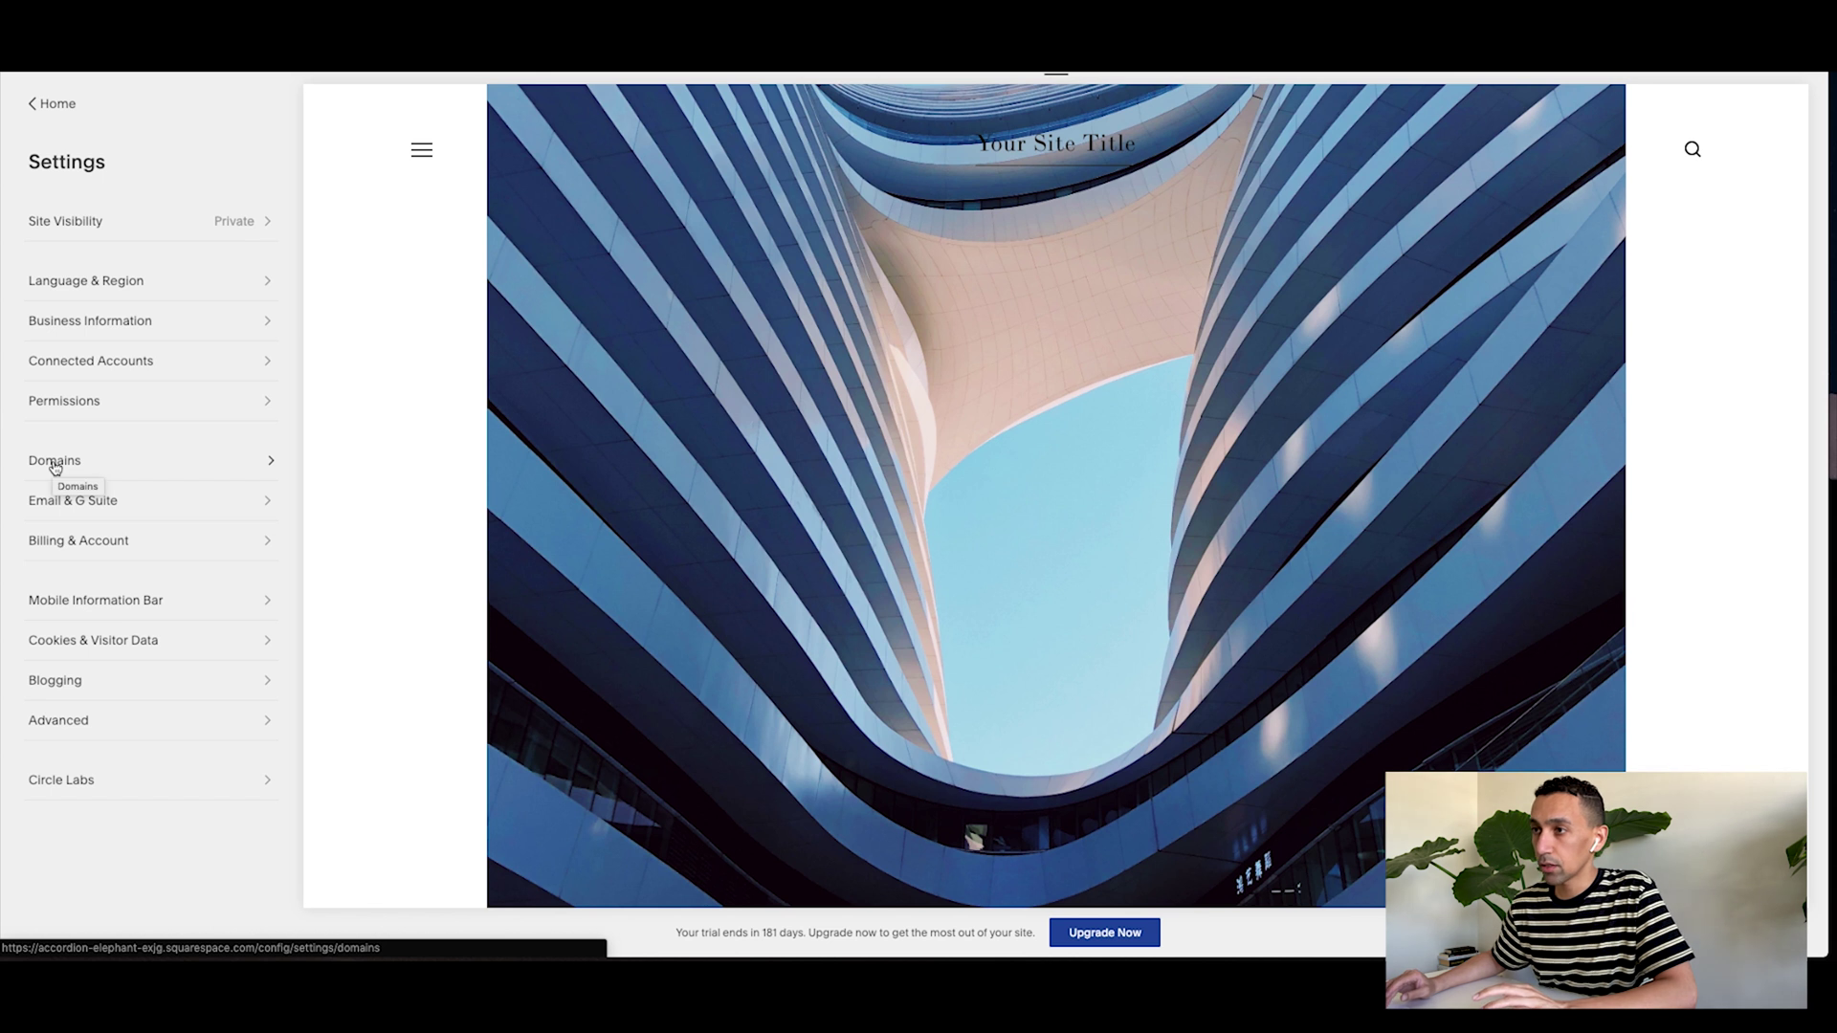
{"action": "left_click", "coordinate": [57, 723]}
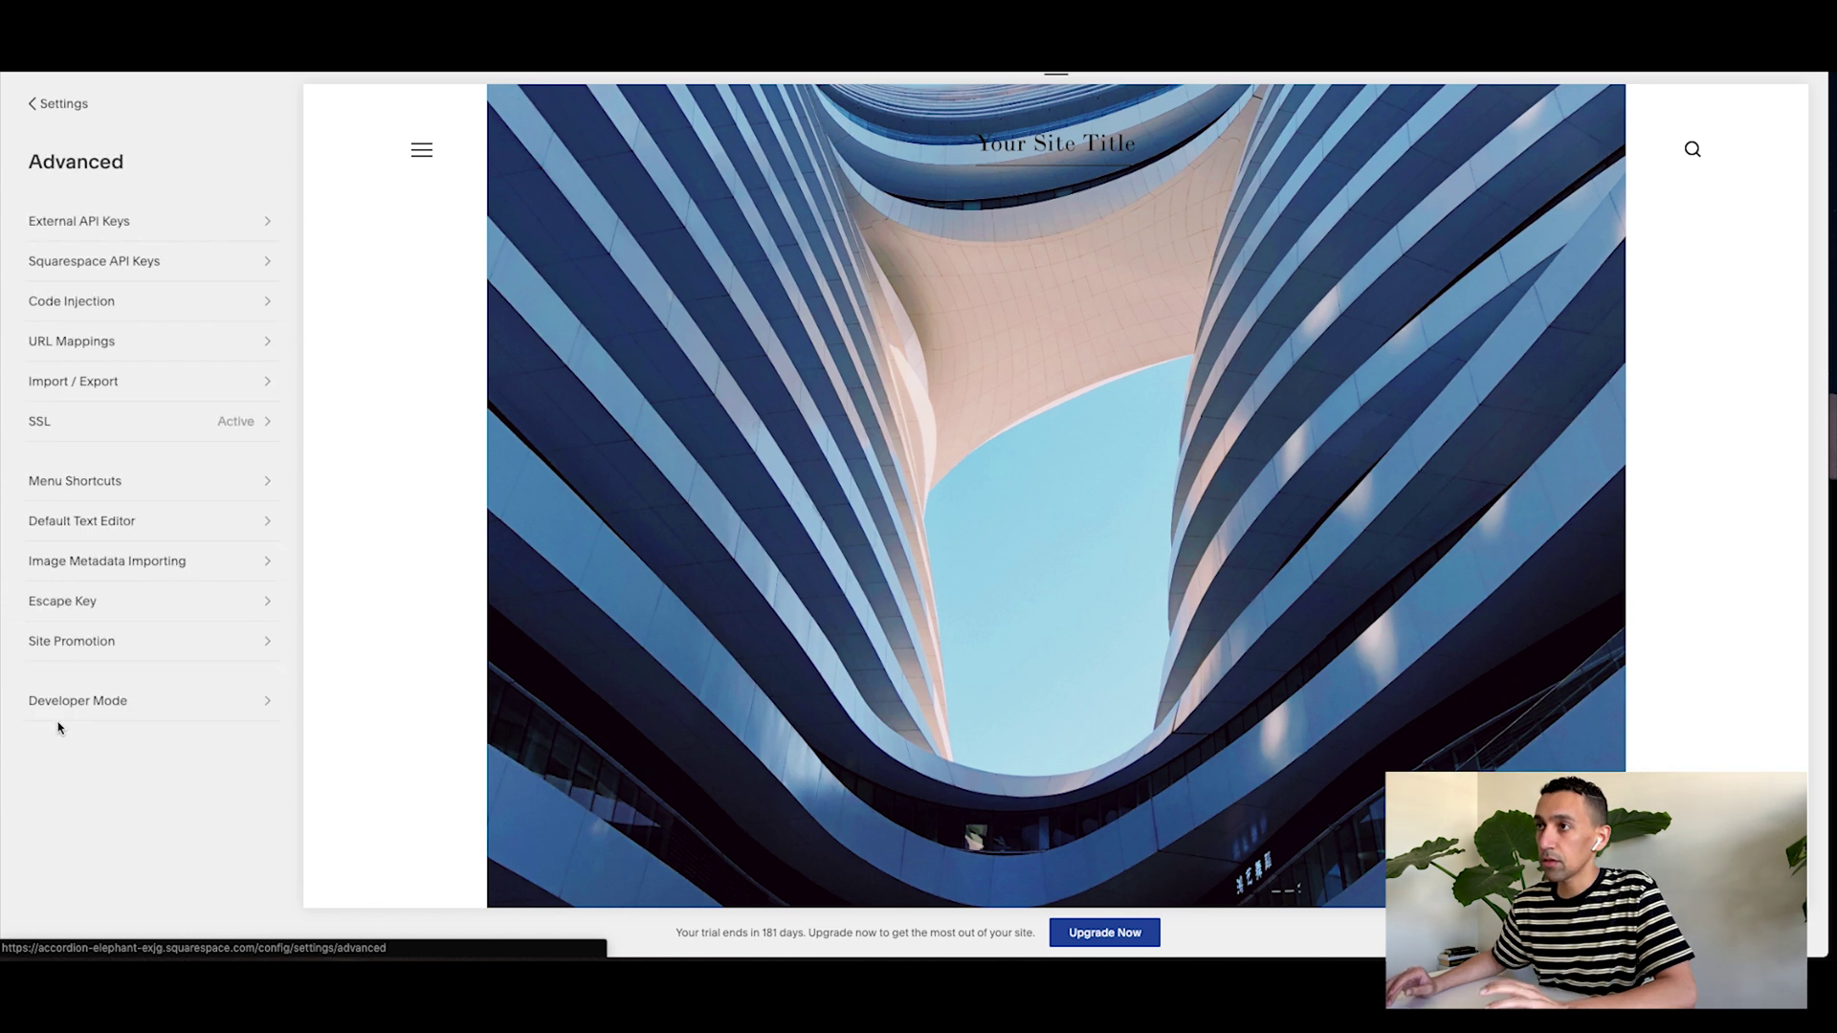
{"action": "left_click", "coordinate": [43, 423]}
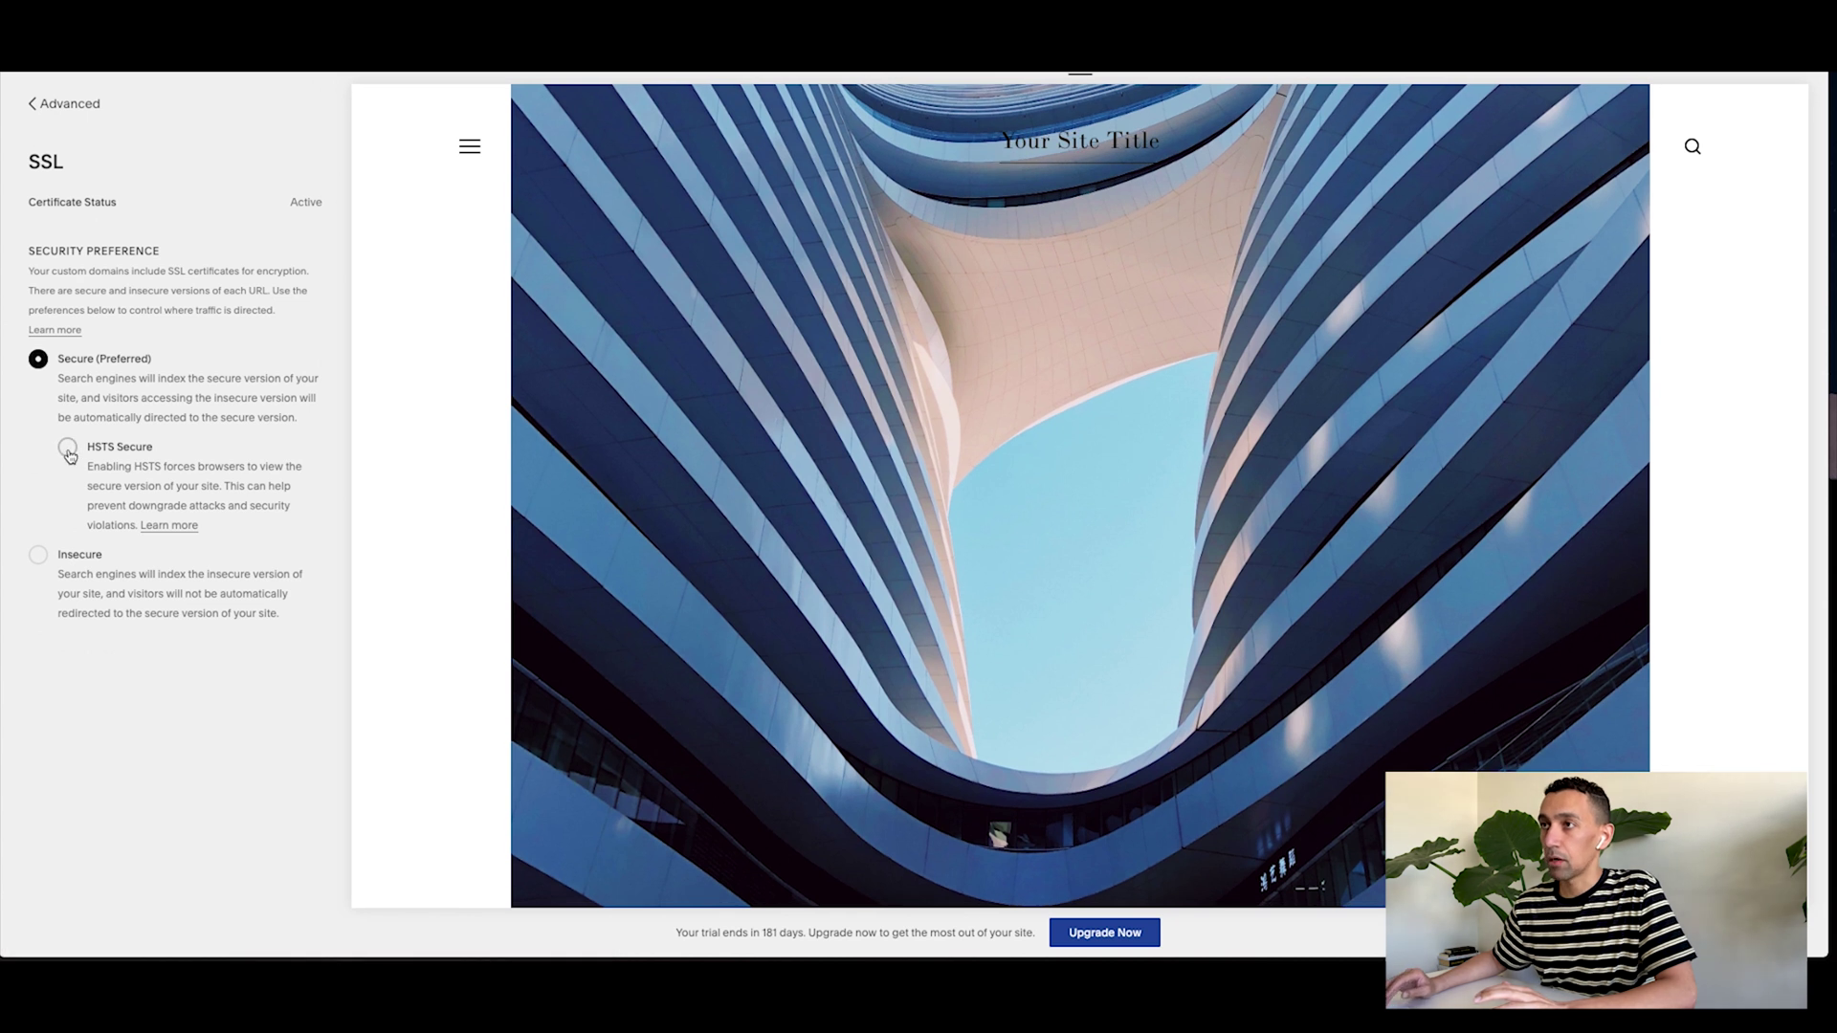
{"action": "left_click", "coordinate": [68, 449]}
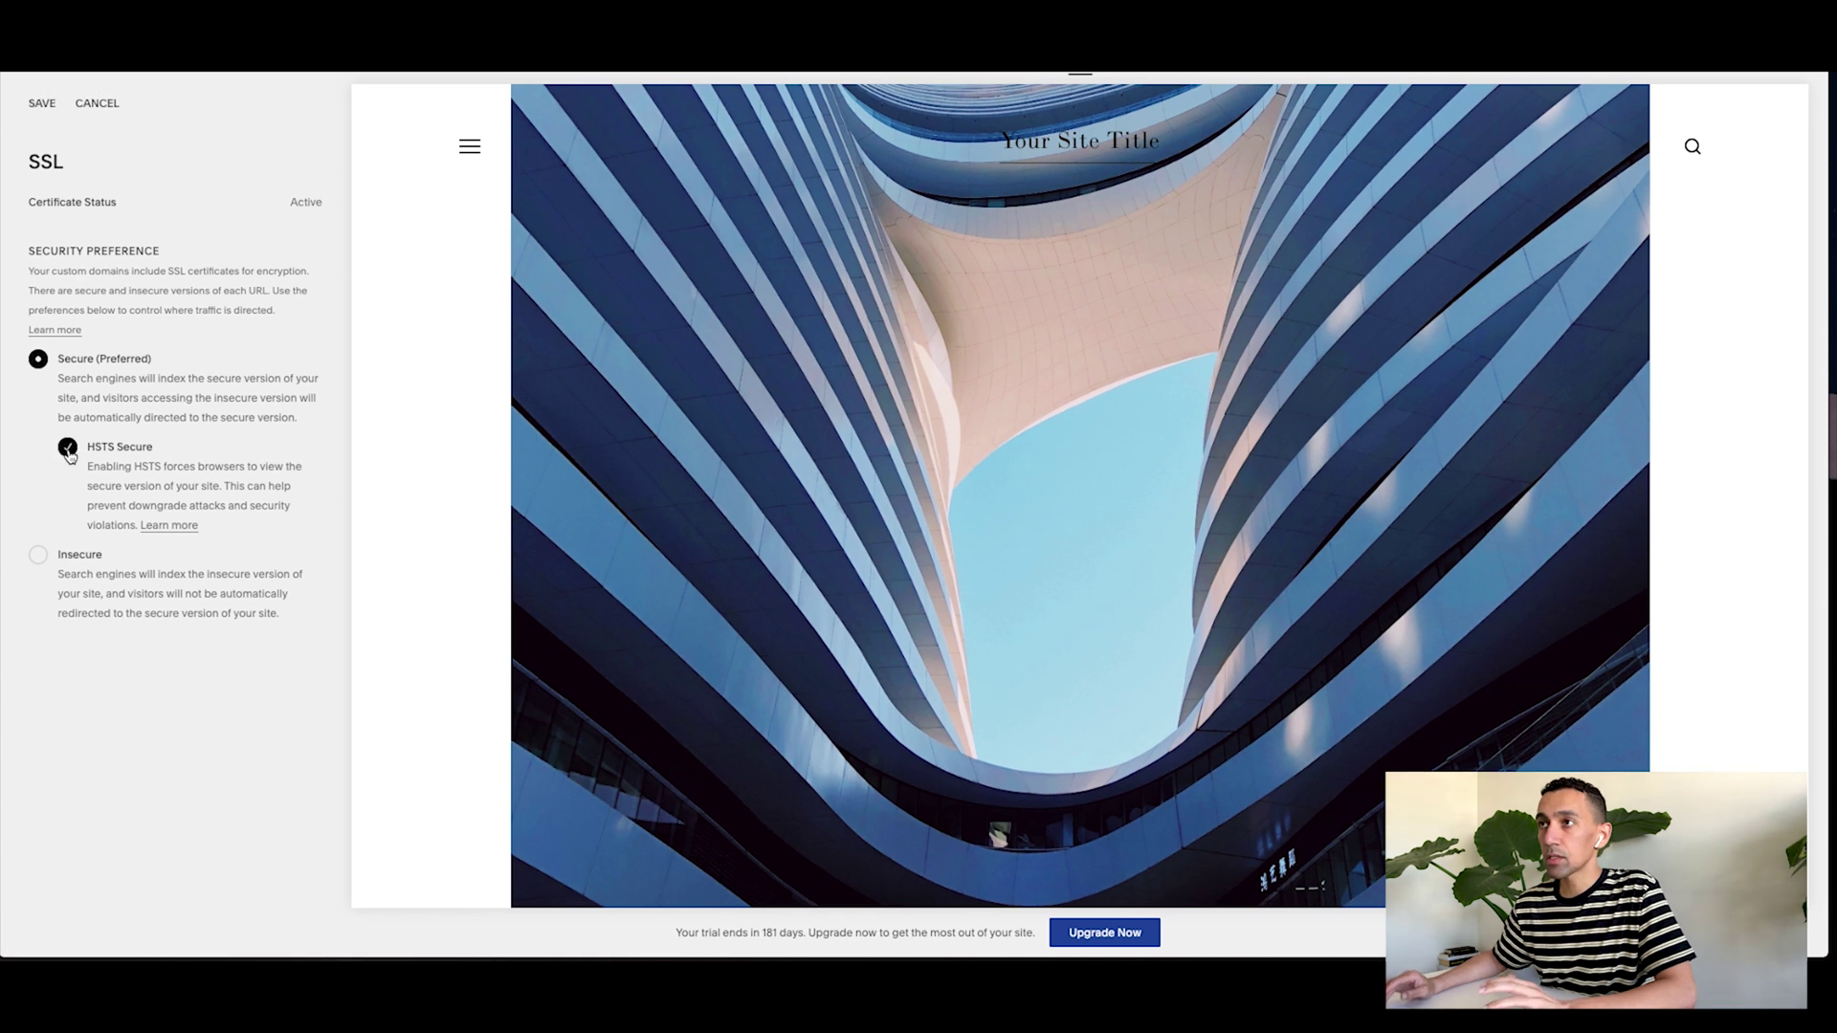
{"action": "left_click", "coordinate": [43, 105]}
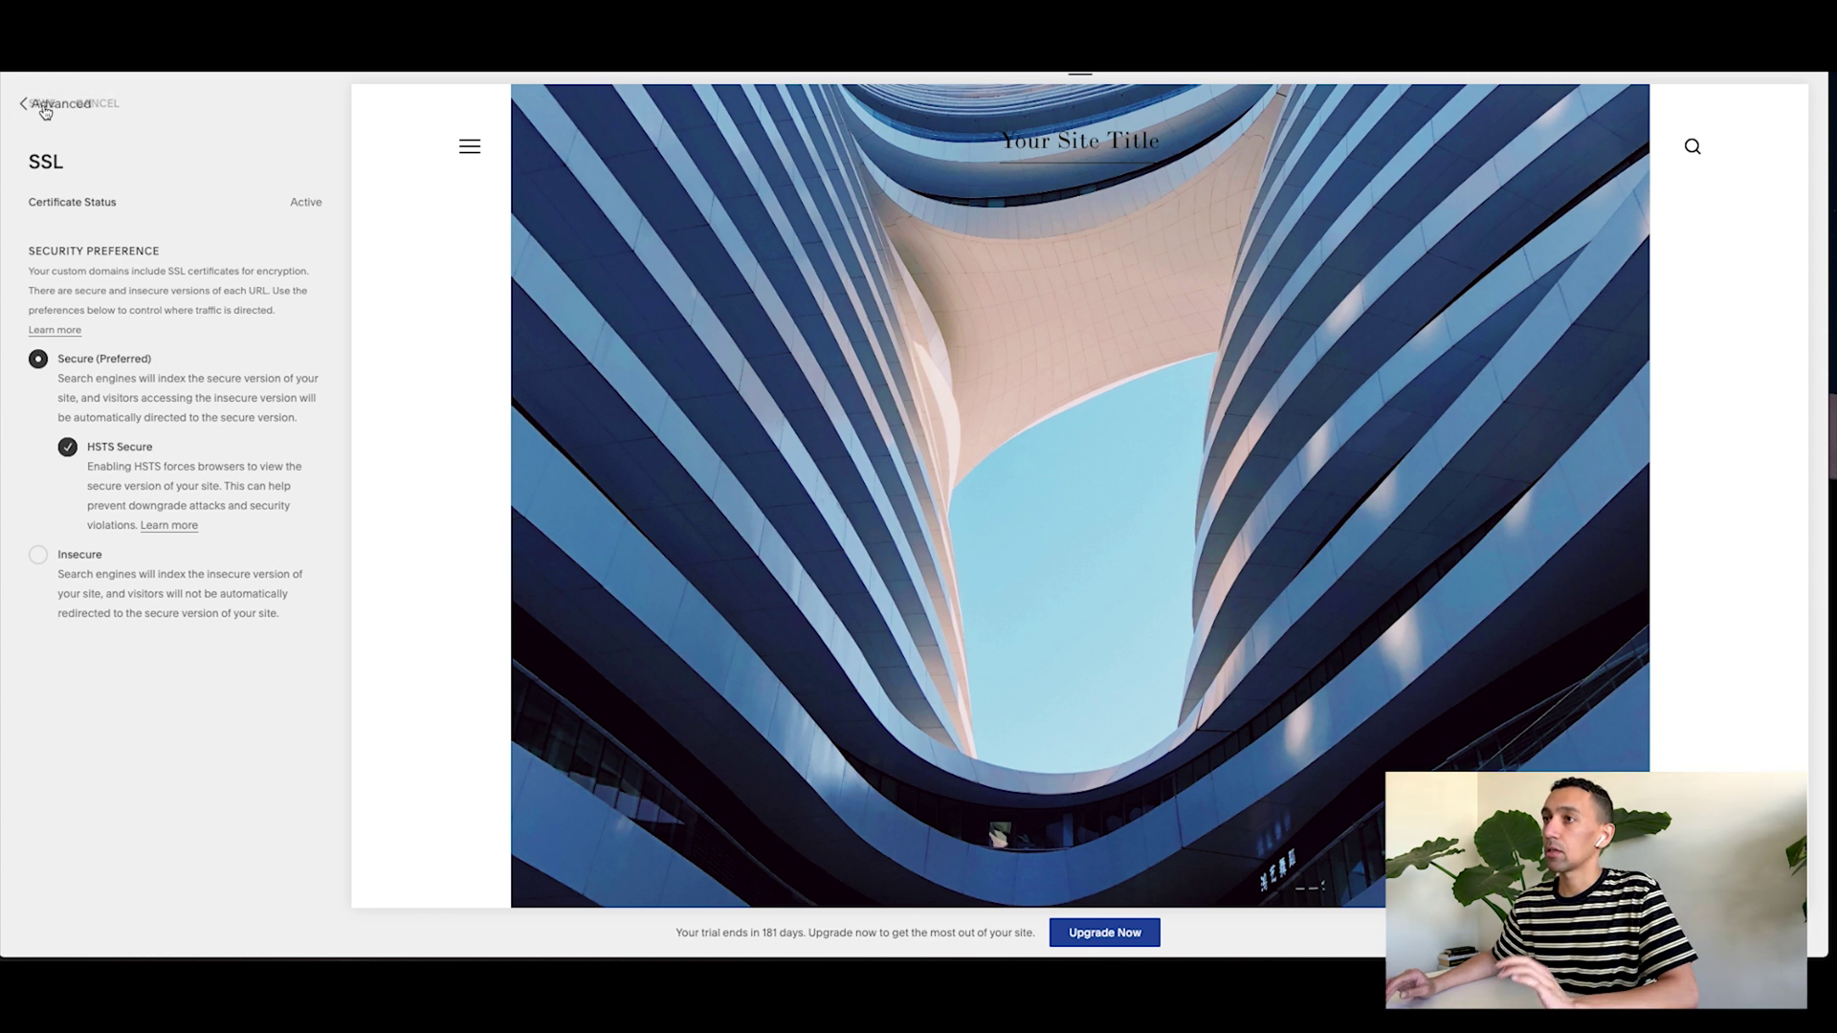
{"action": "left_click", "coordinate": [45, 108]}
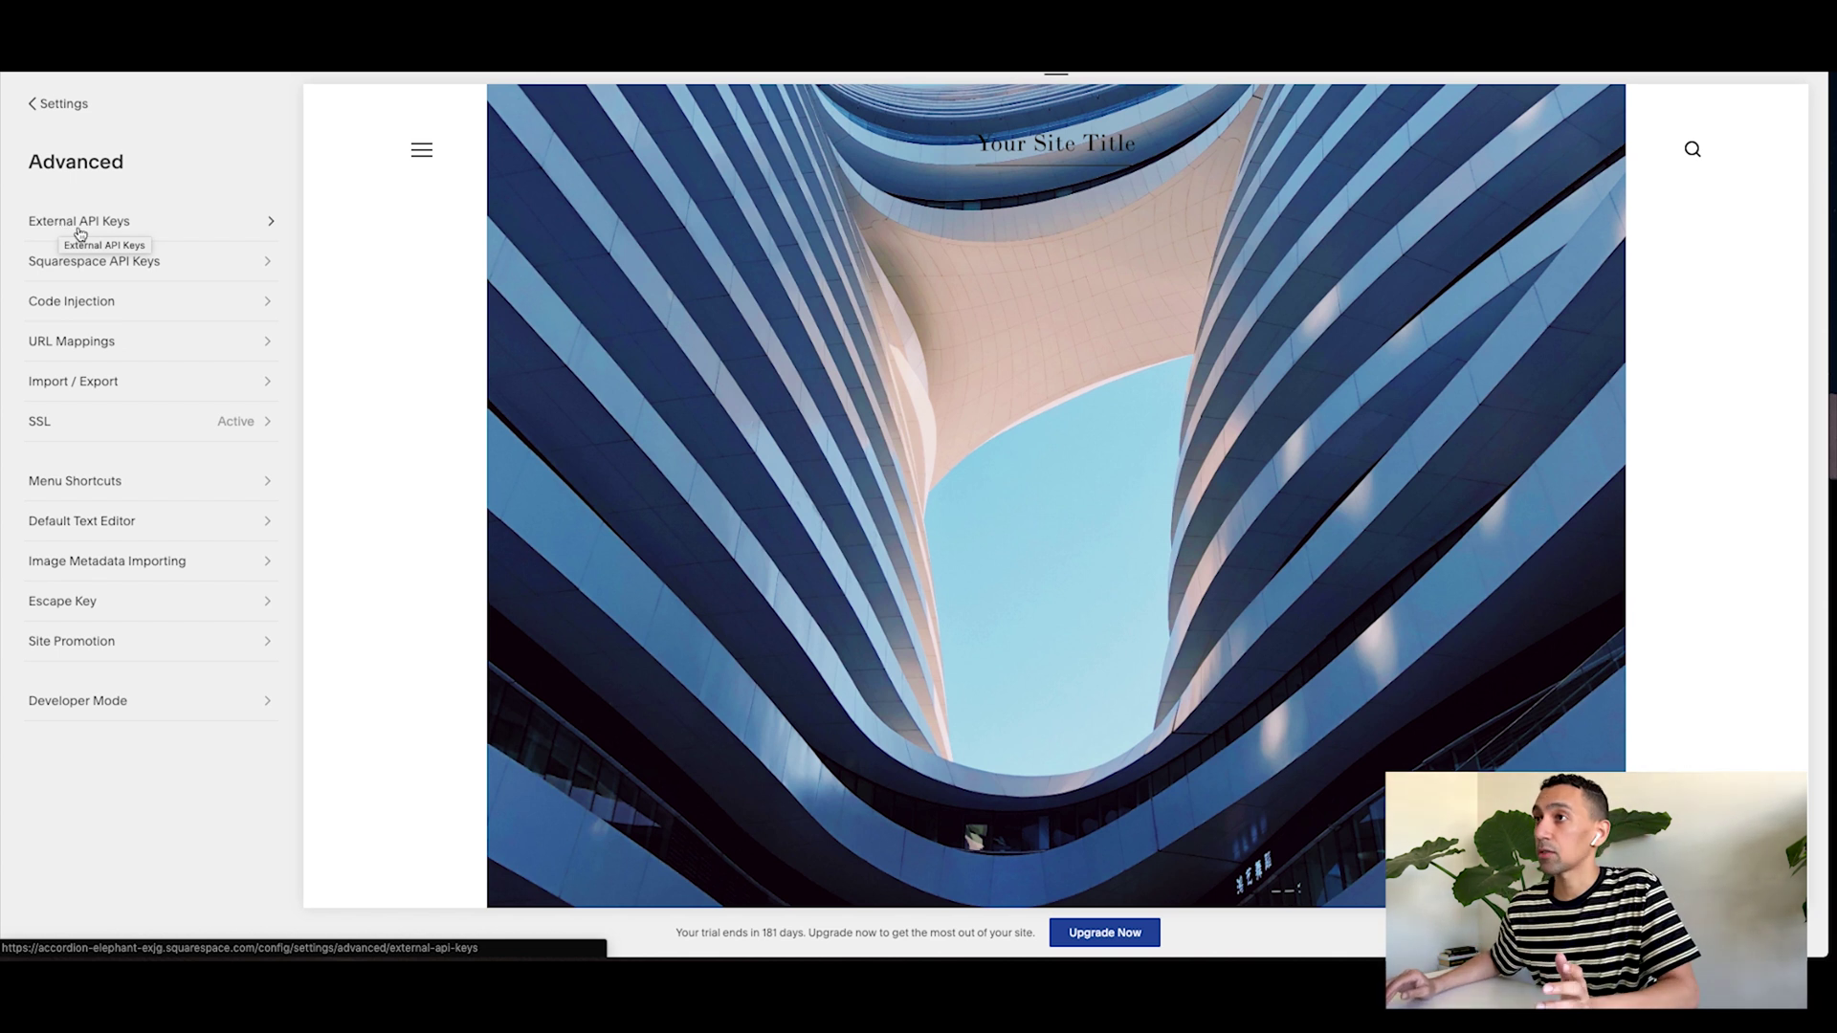
Step: View External API Keys, then open Google Analytics in a new browser tab via 'anal'
{"action": "left_click", "coordinate": [81, 229]}
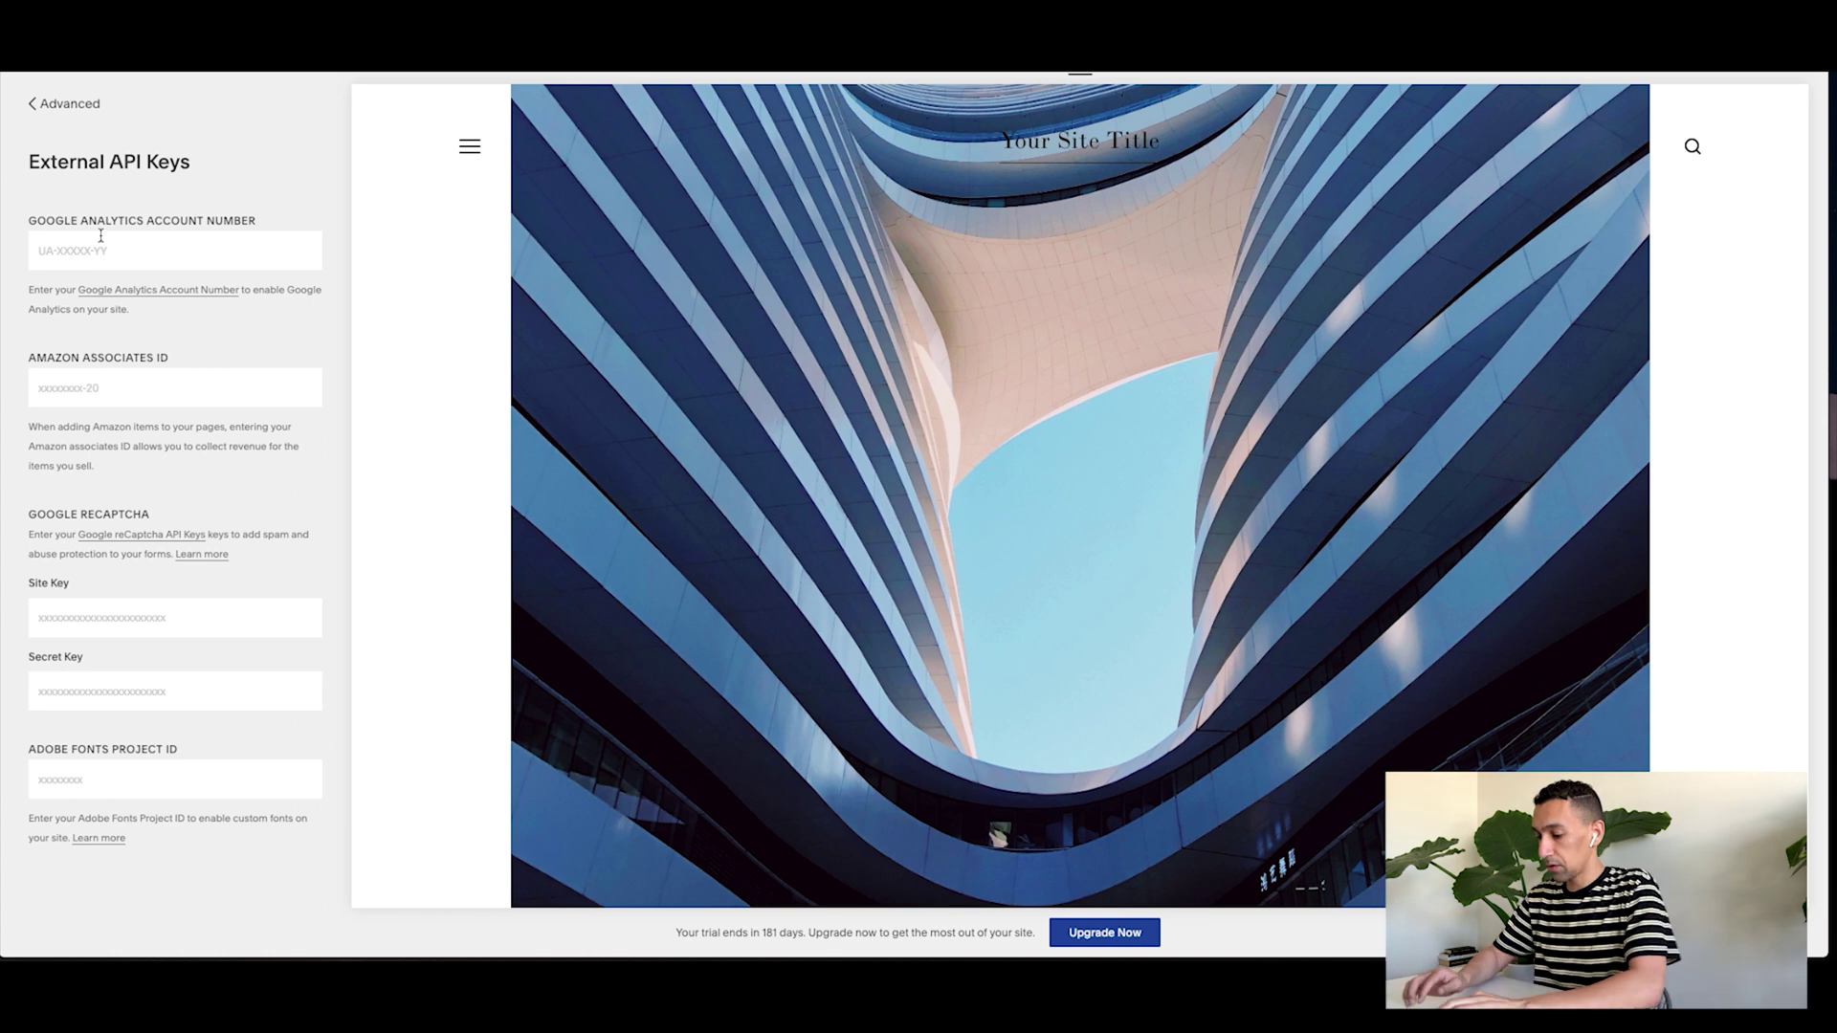
{"action": "key", "text": "ctrl+t"}
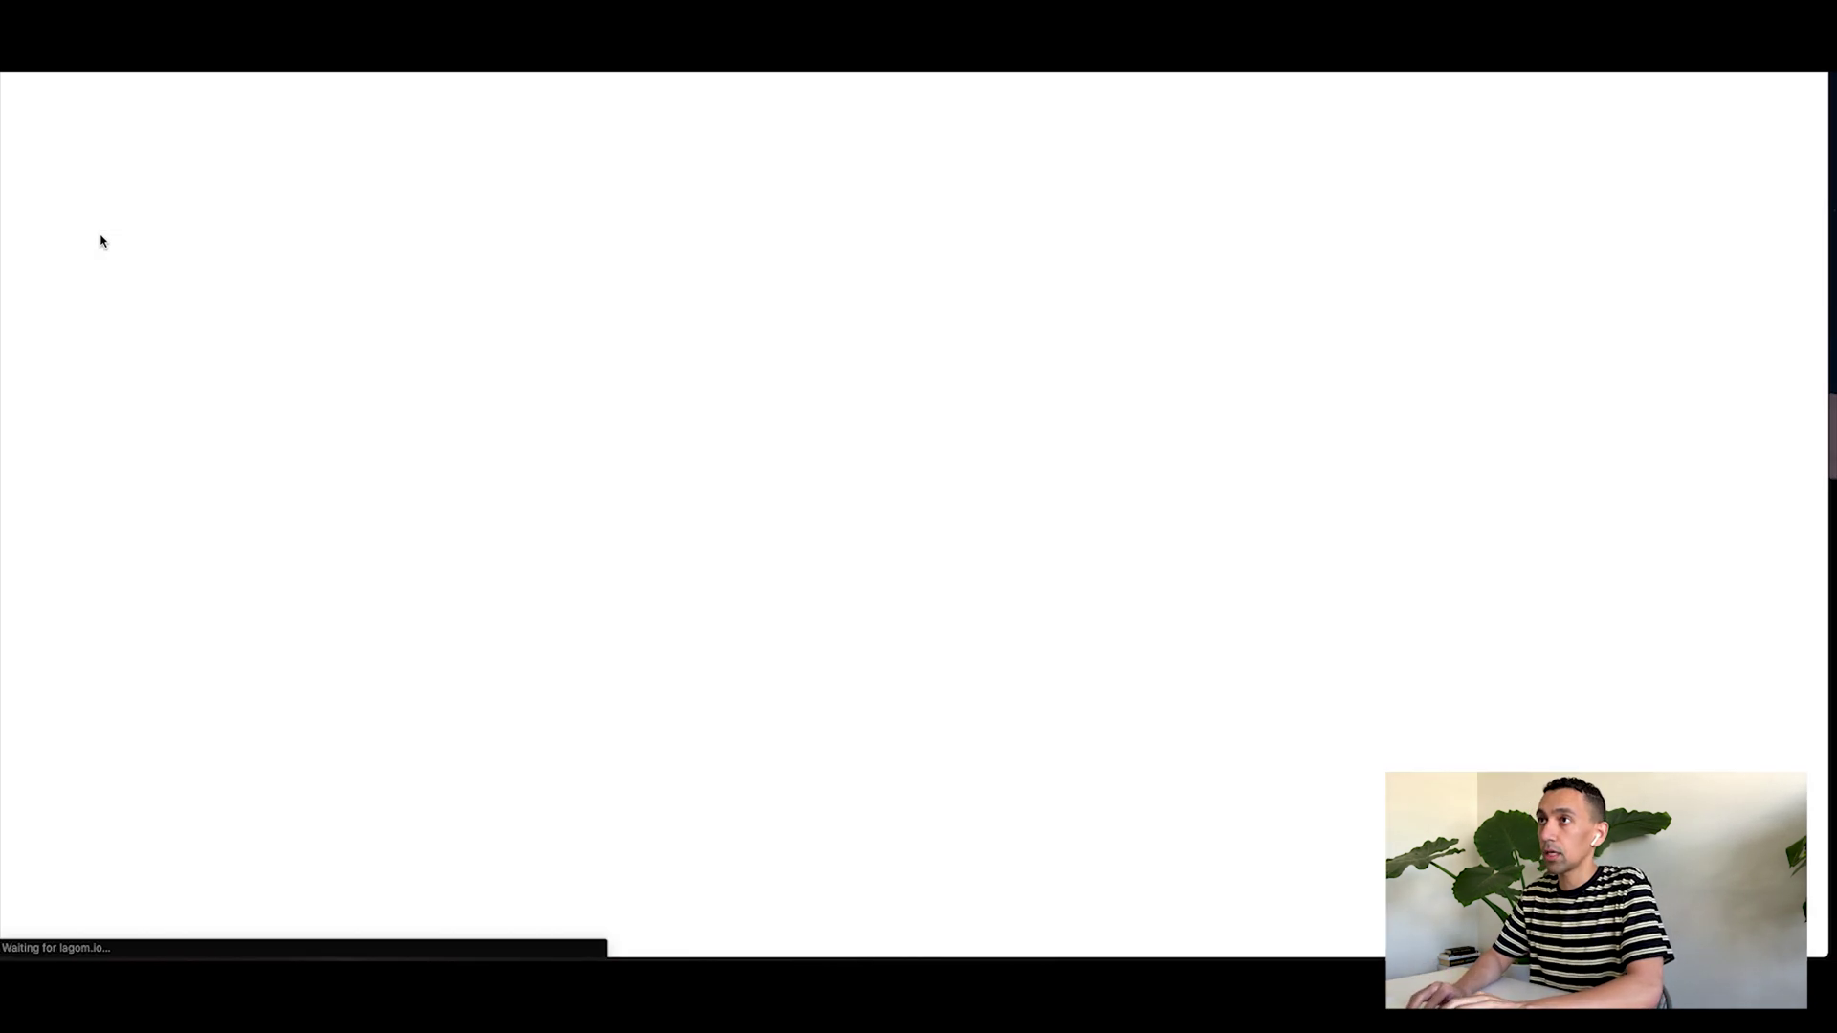
{"action": "type", "text": "anal"}
{"action": "key", "text": "Escape"}
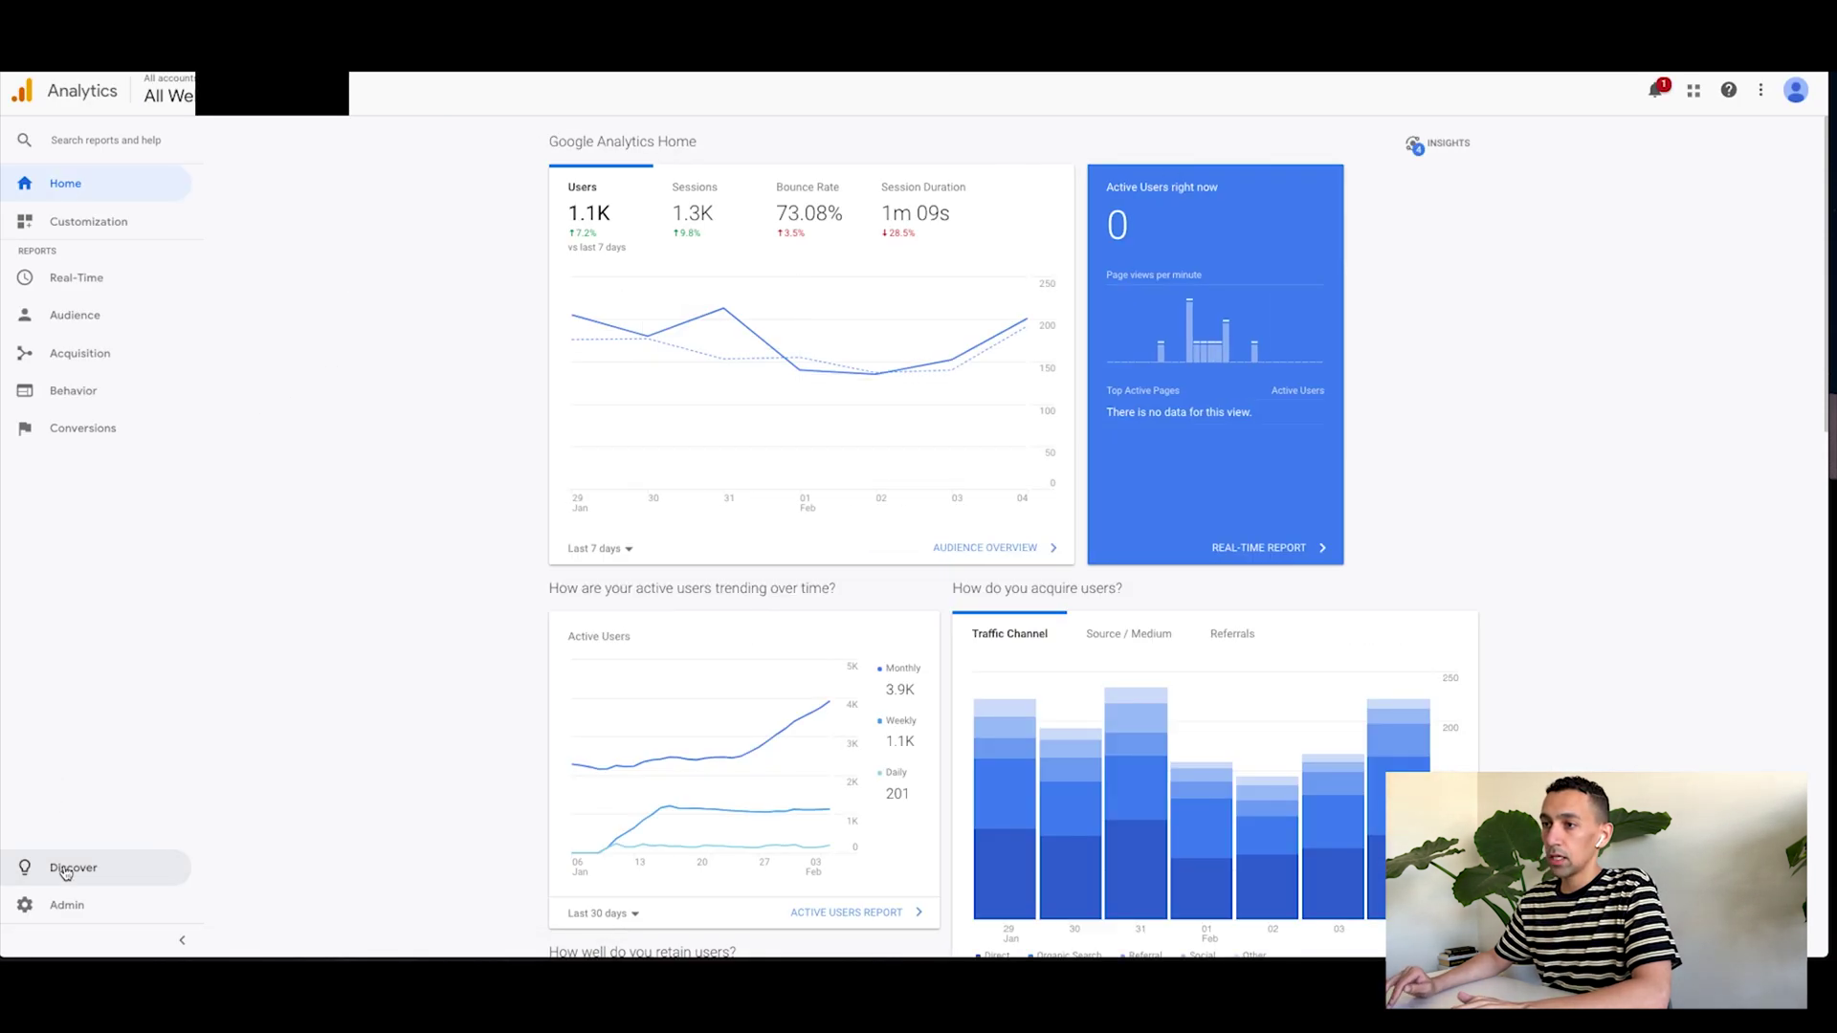
Step: In Admin, start a new account with name 'hell', website 'hell' and URL 'hellow'
{"action": "left_click", "coordinate": [63, 909]}
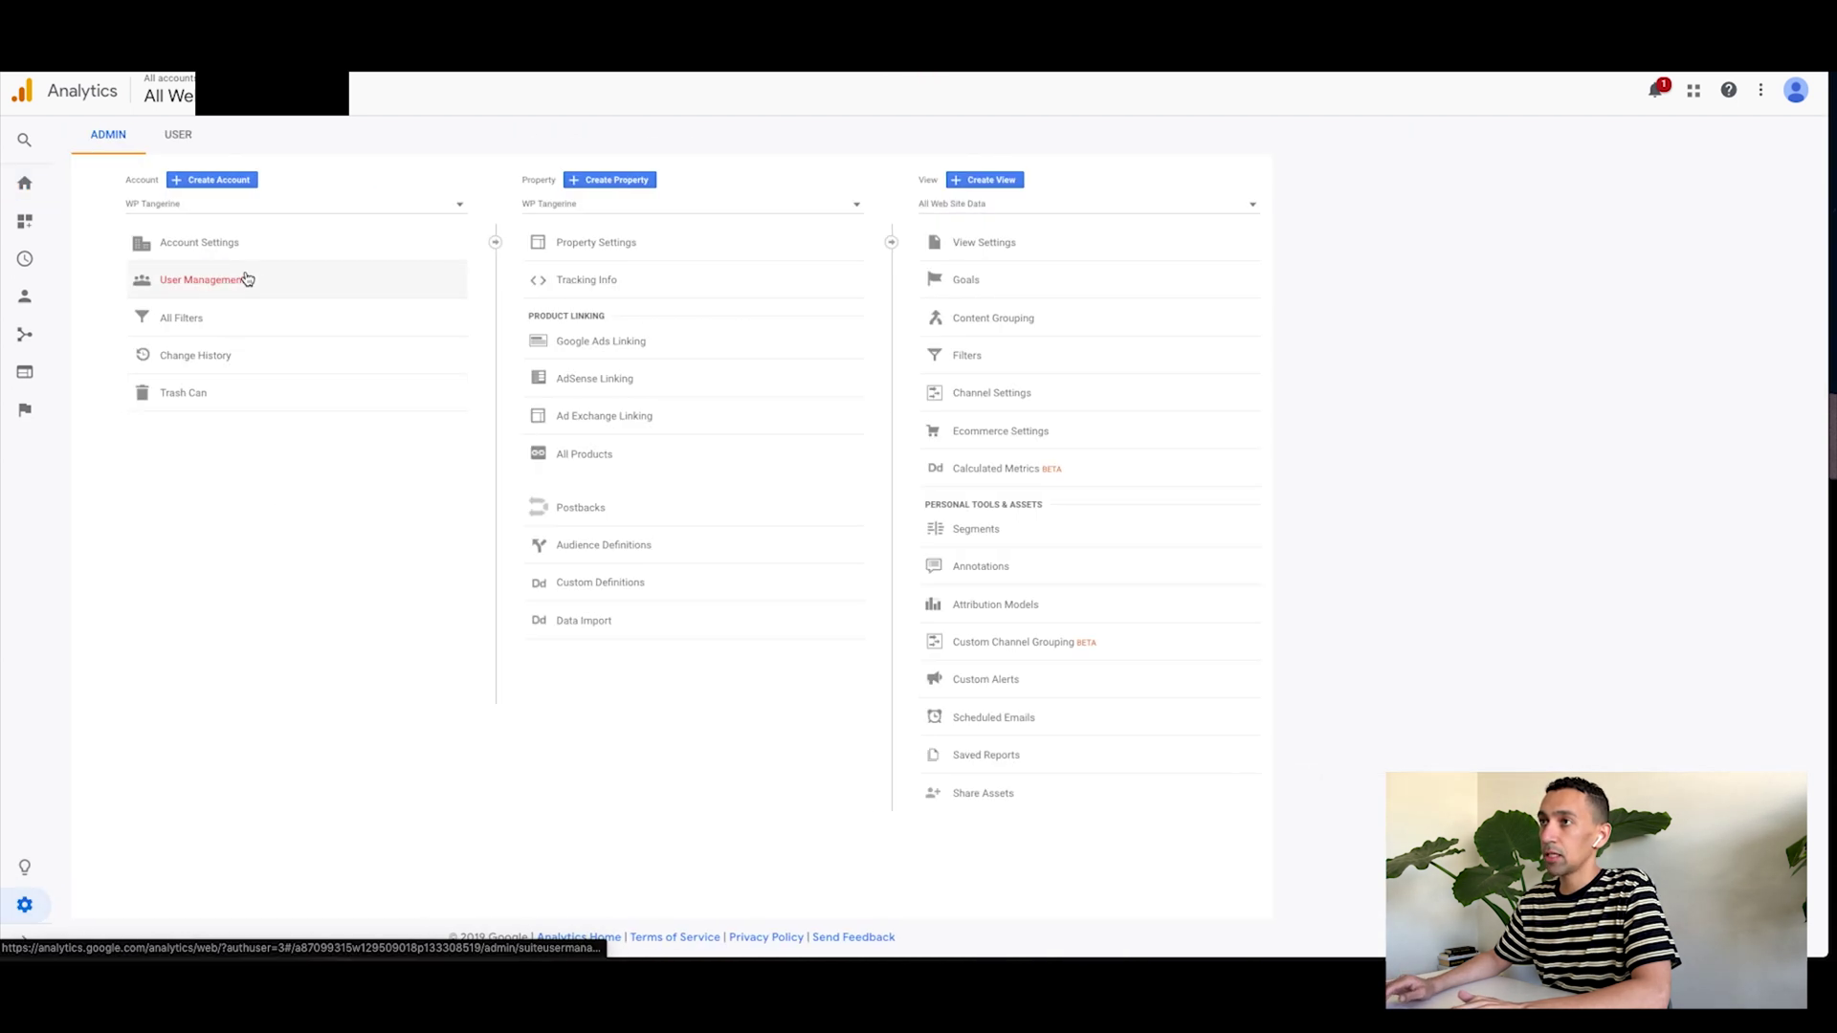
{"action": "left_click", "coordinate": [206, 180]}
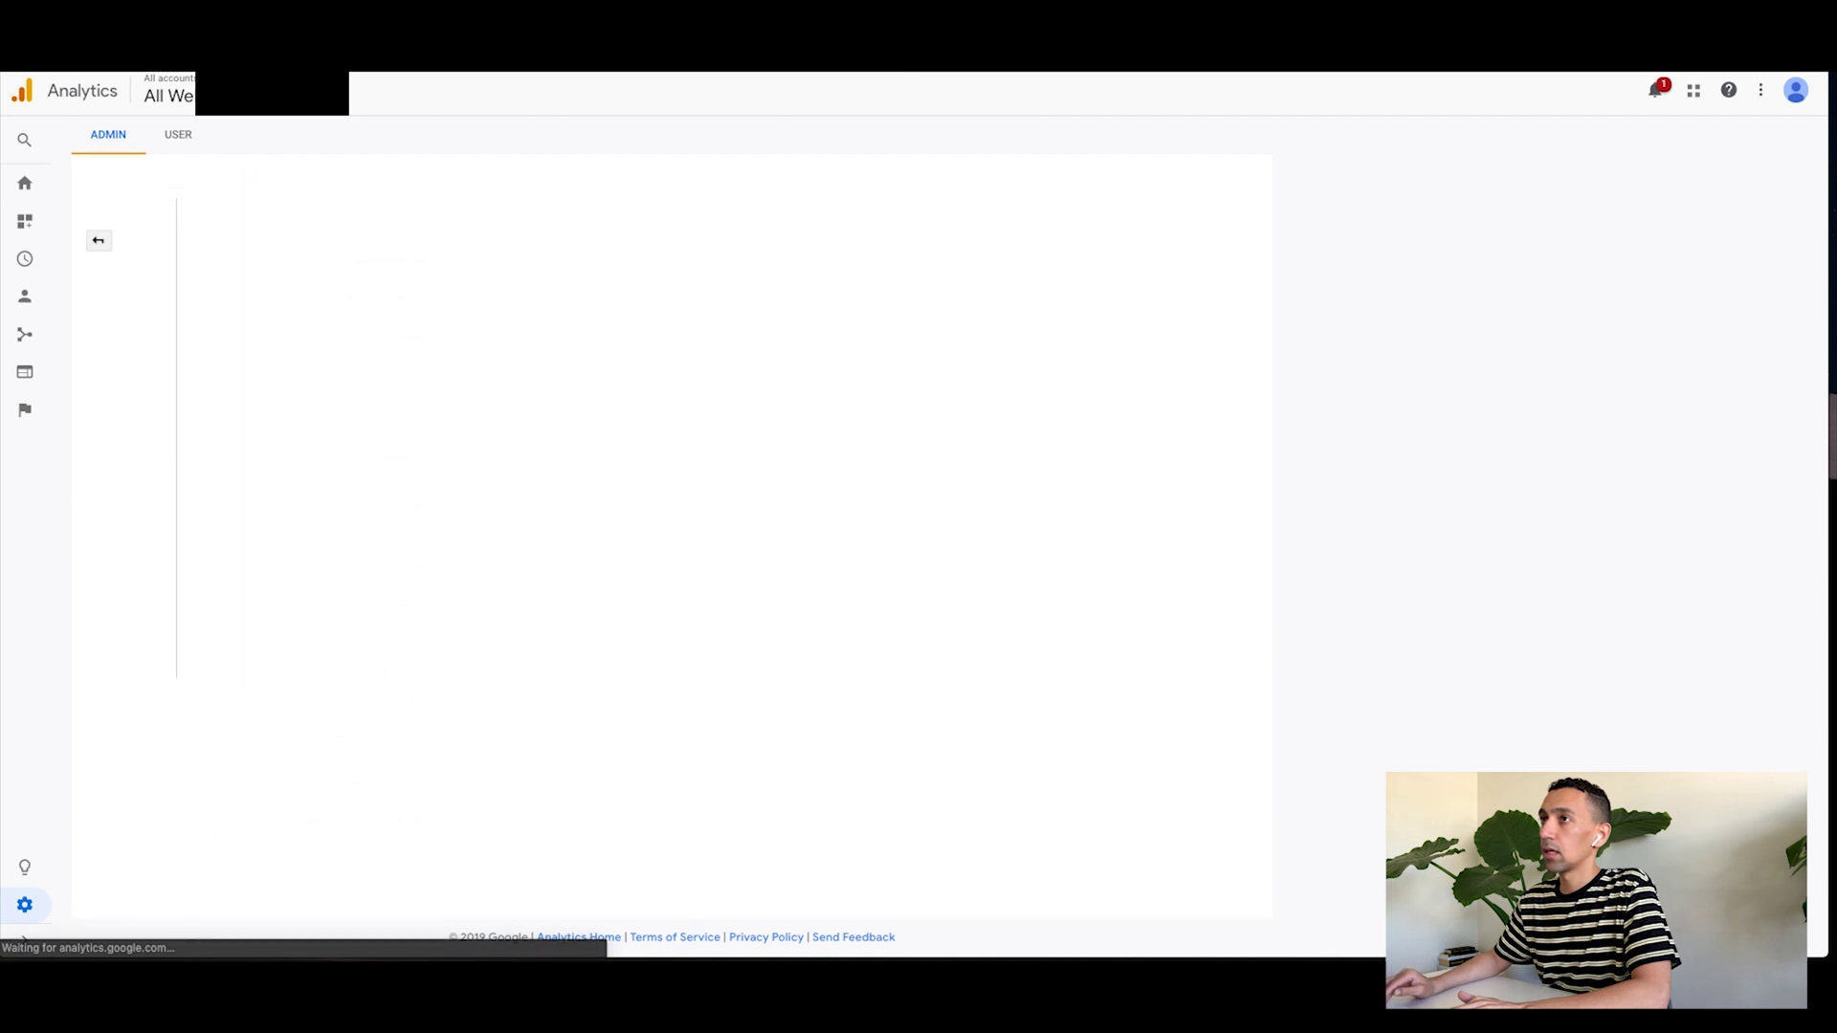
{"action": "left_click", "coordinate": [220, 346]}
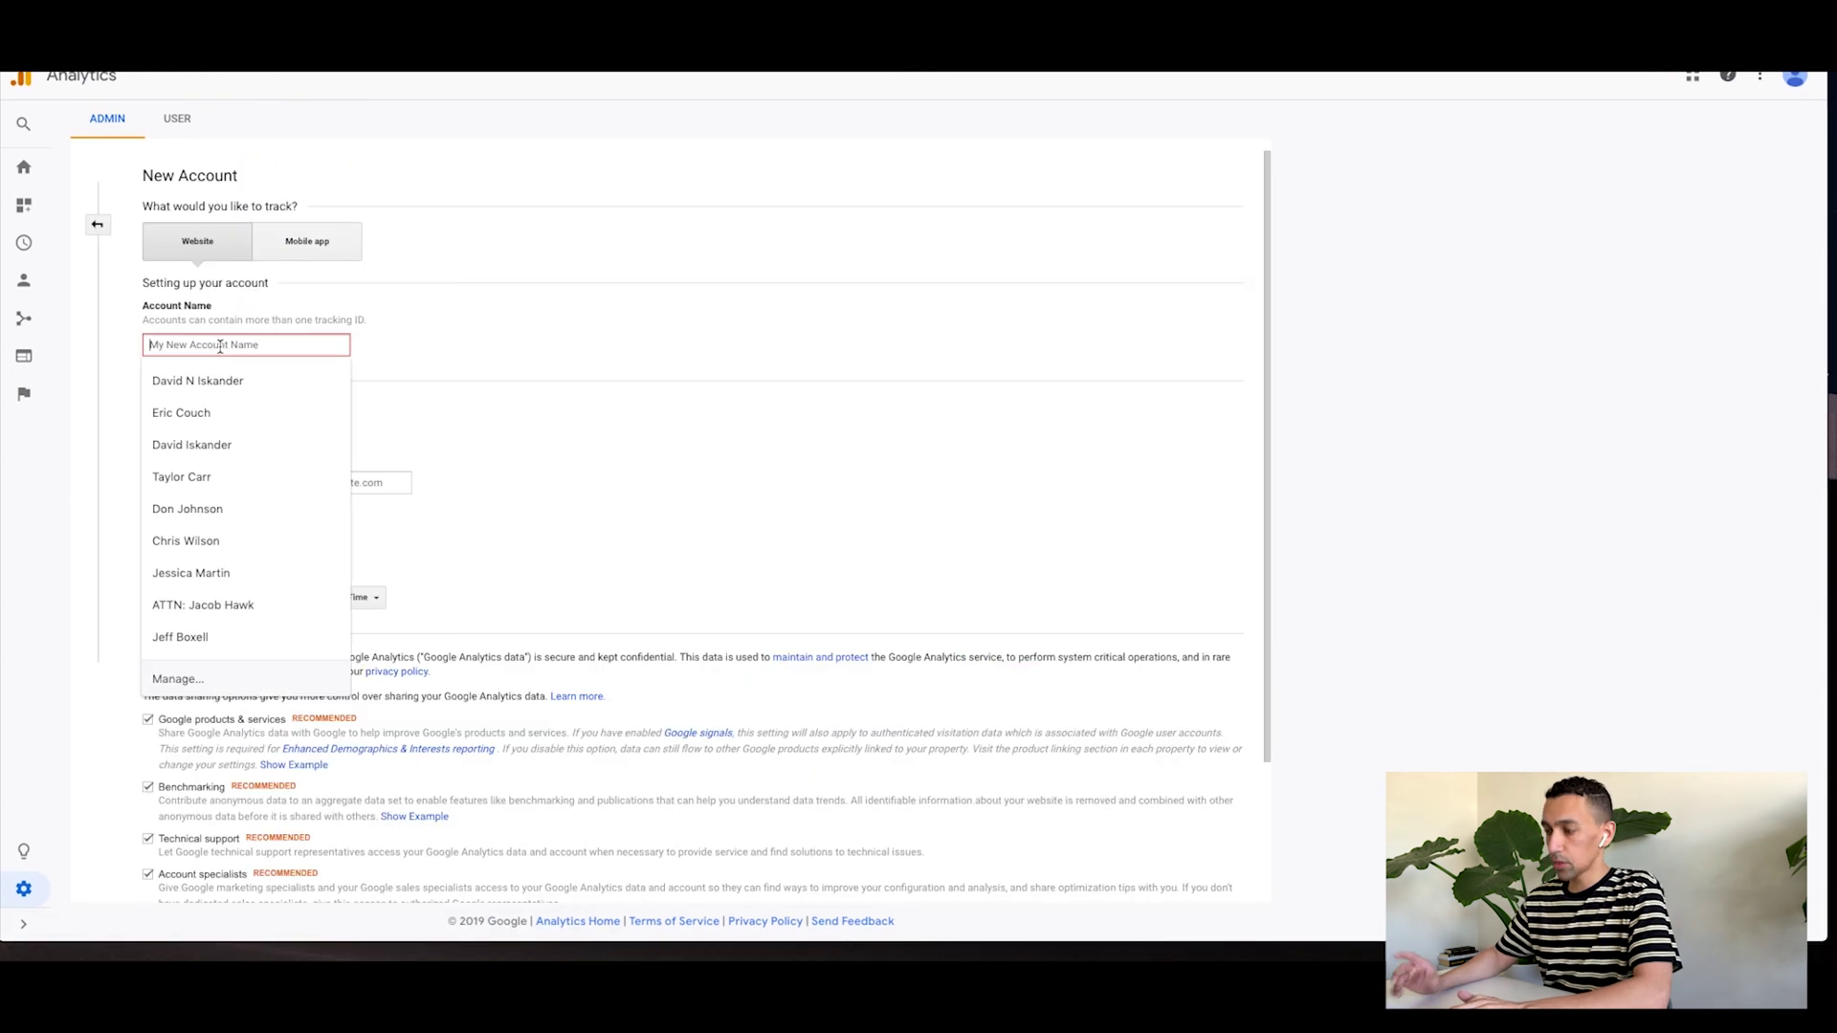
{"action": "type", "text": "hello business"}
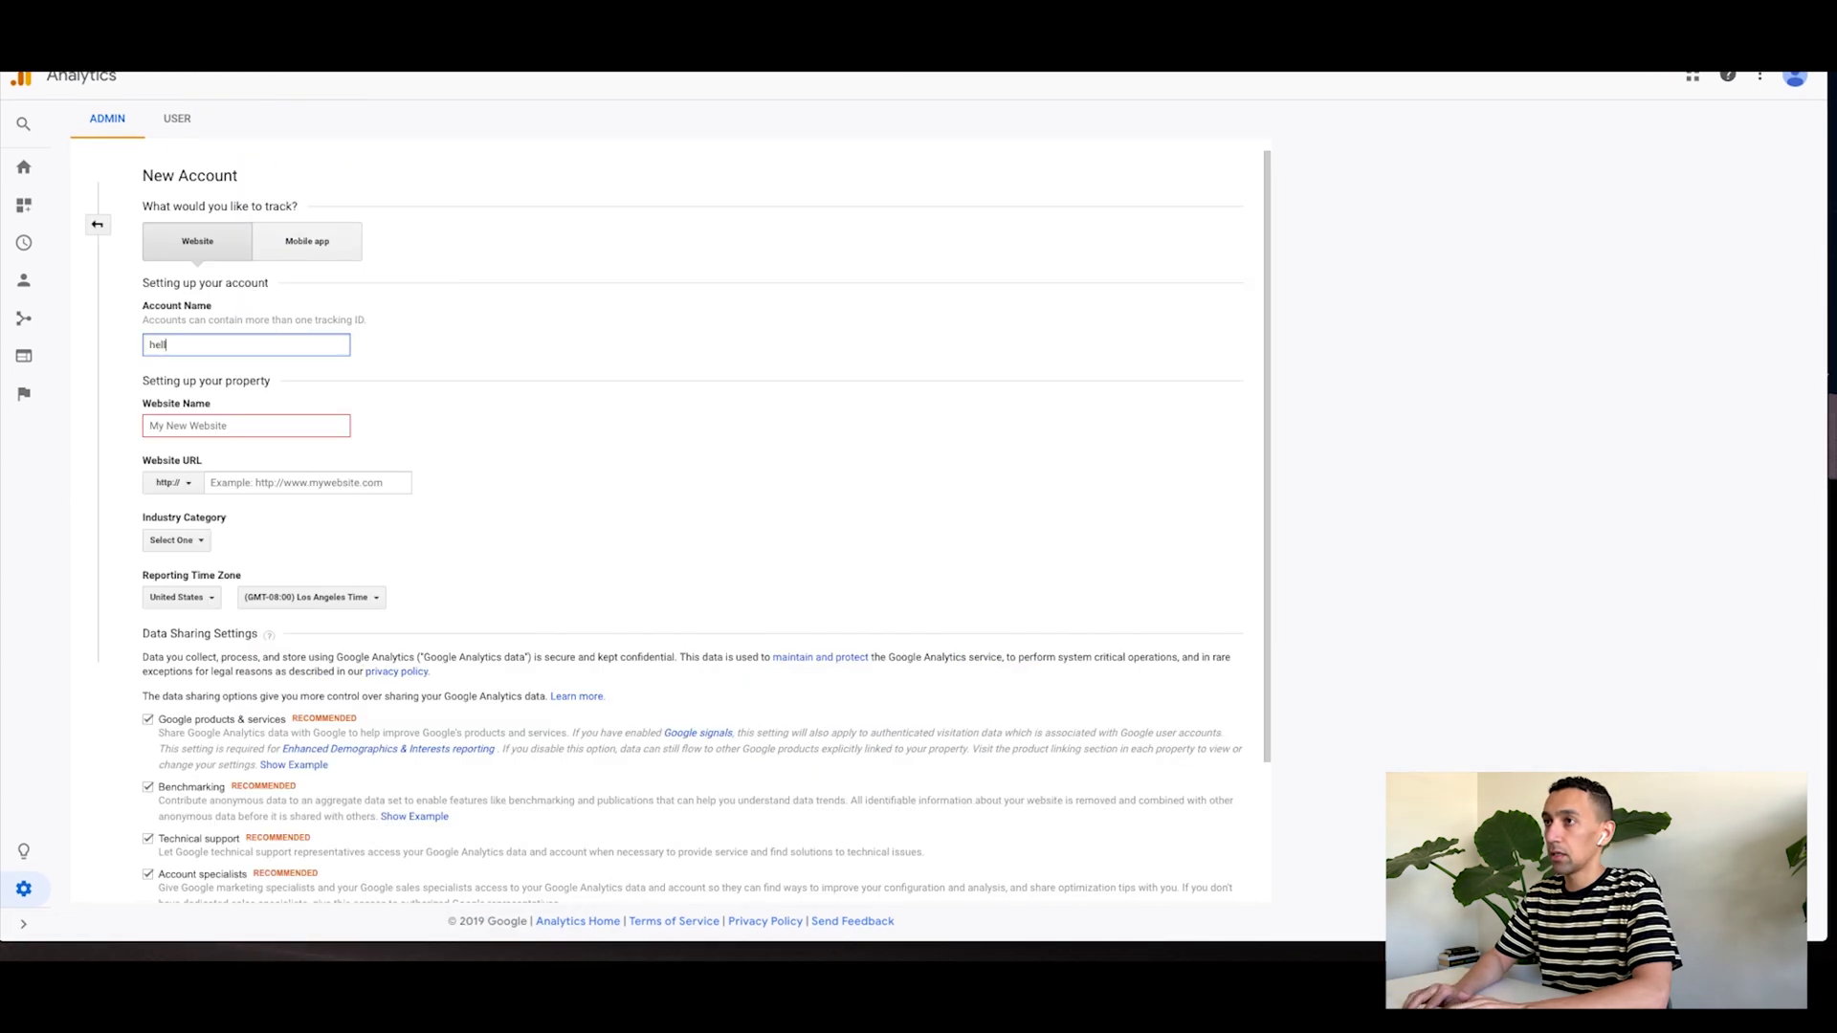
{"action": "left_click", "coordinate": [194, 431]}
{"action": "type", "text": "hello business website"}
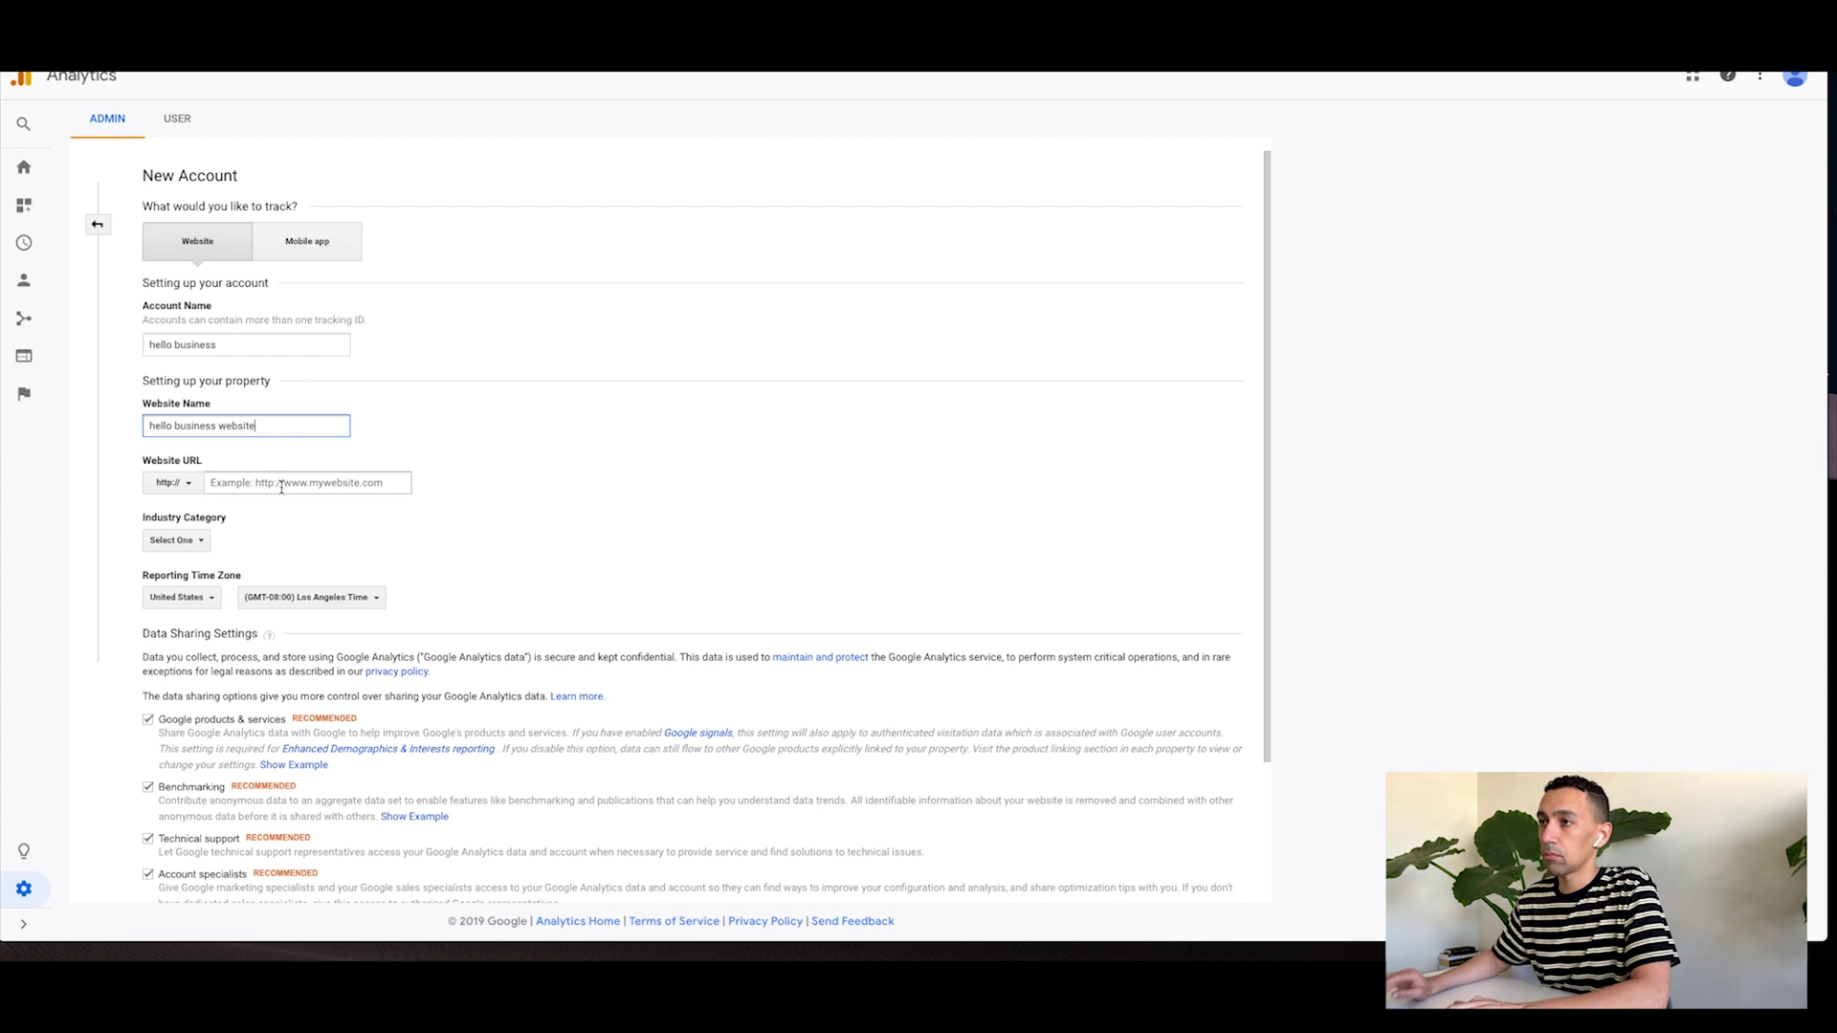
{"action": "left_click", "coordinate": [282, 486]}
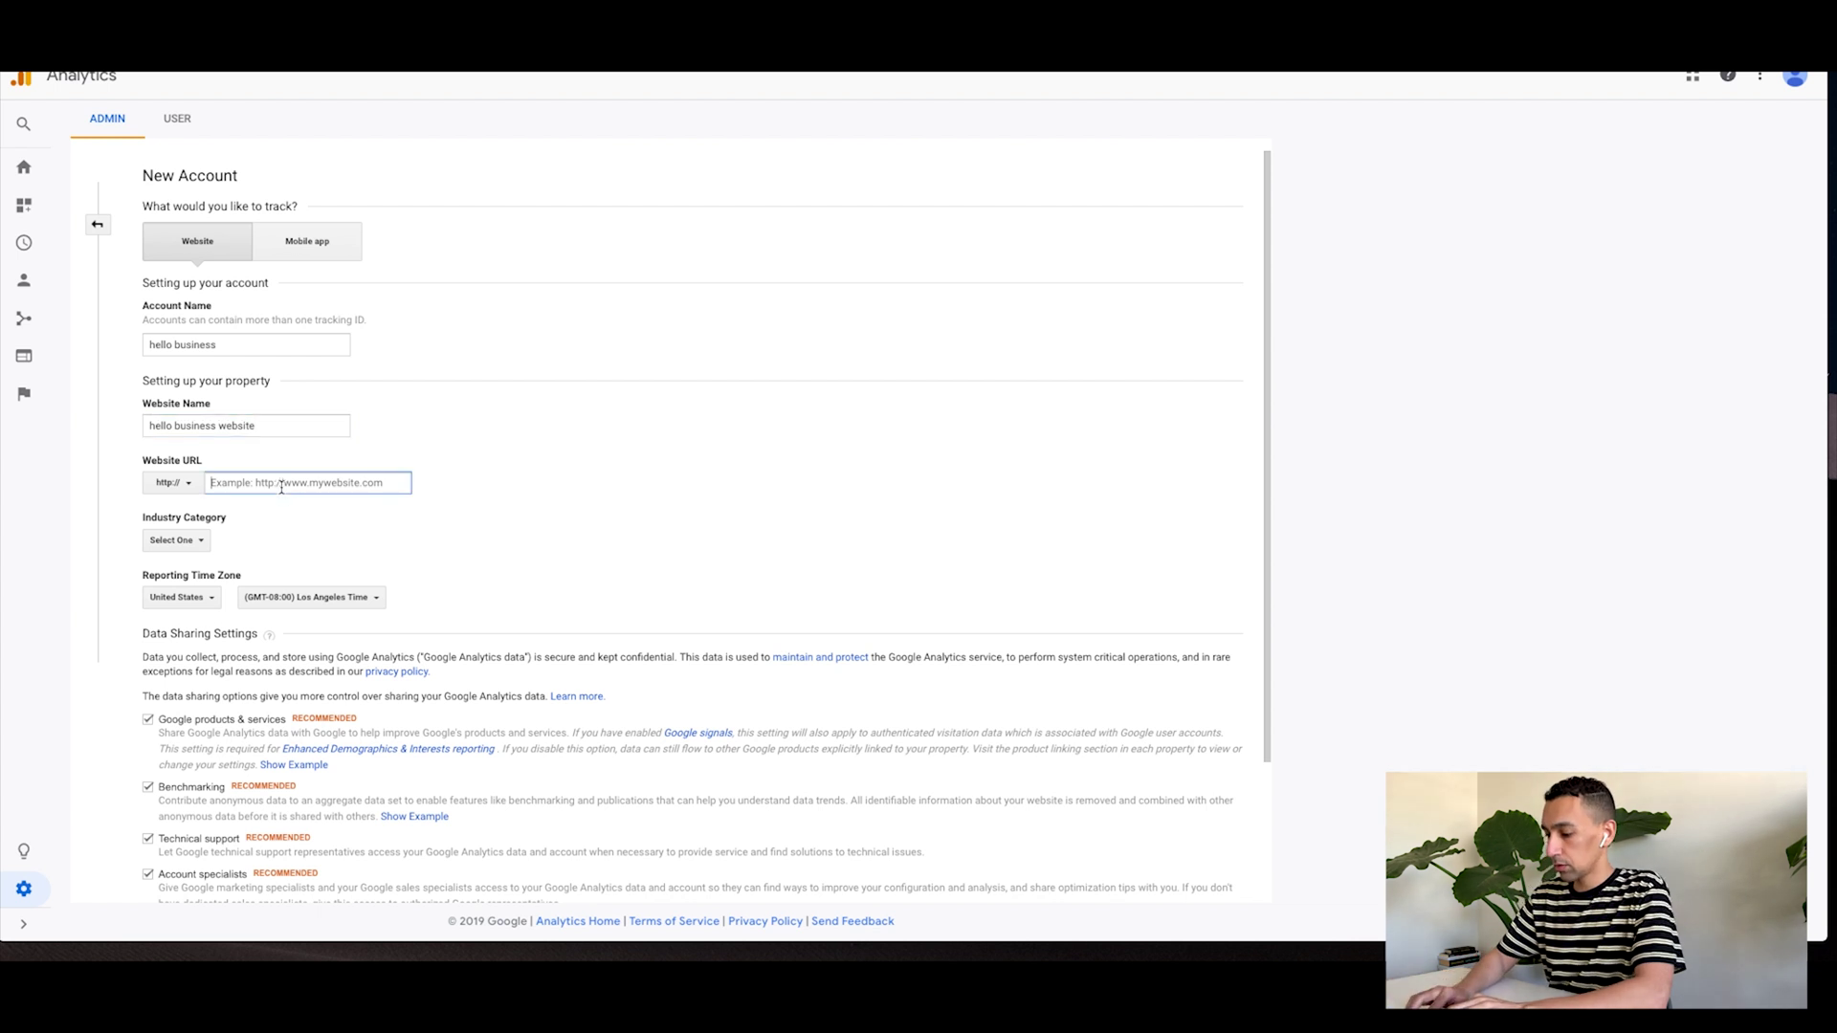
{"action": "type", "text": "hellowebsite.com"}
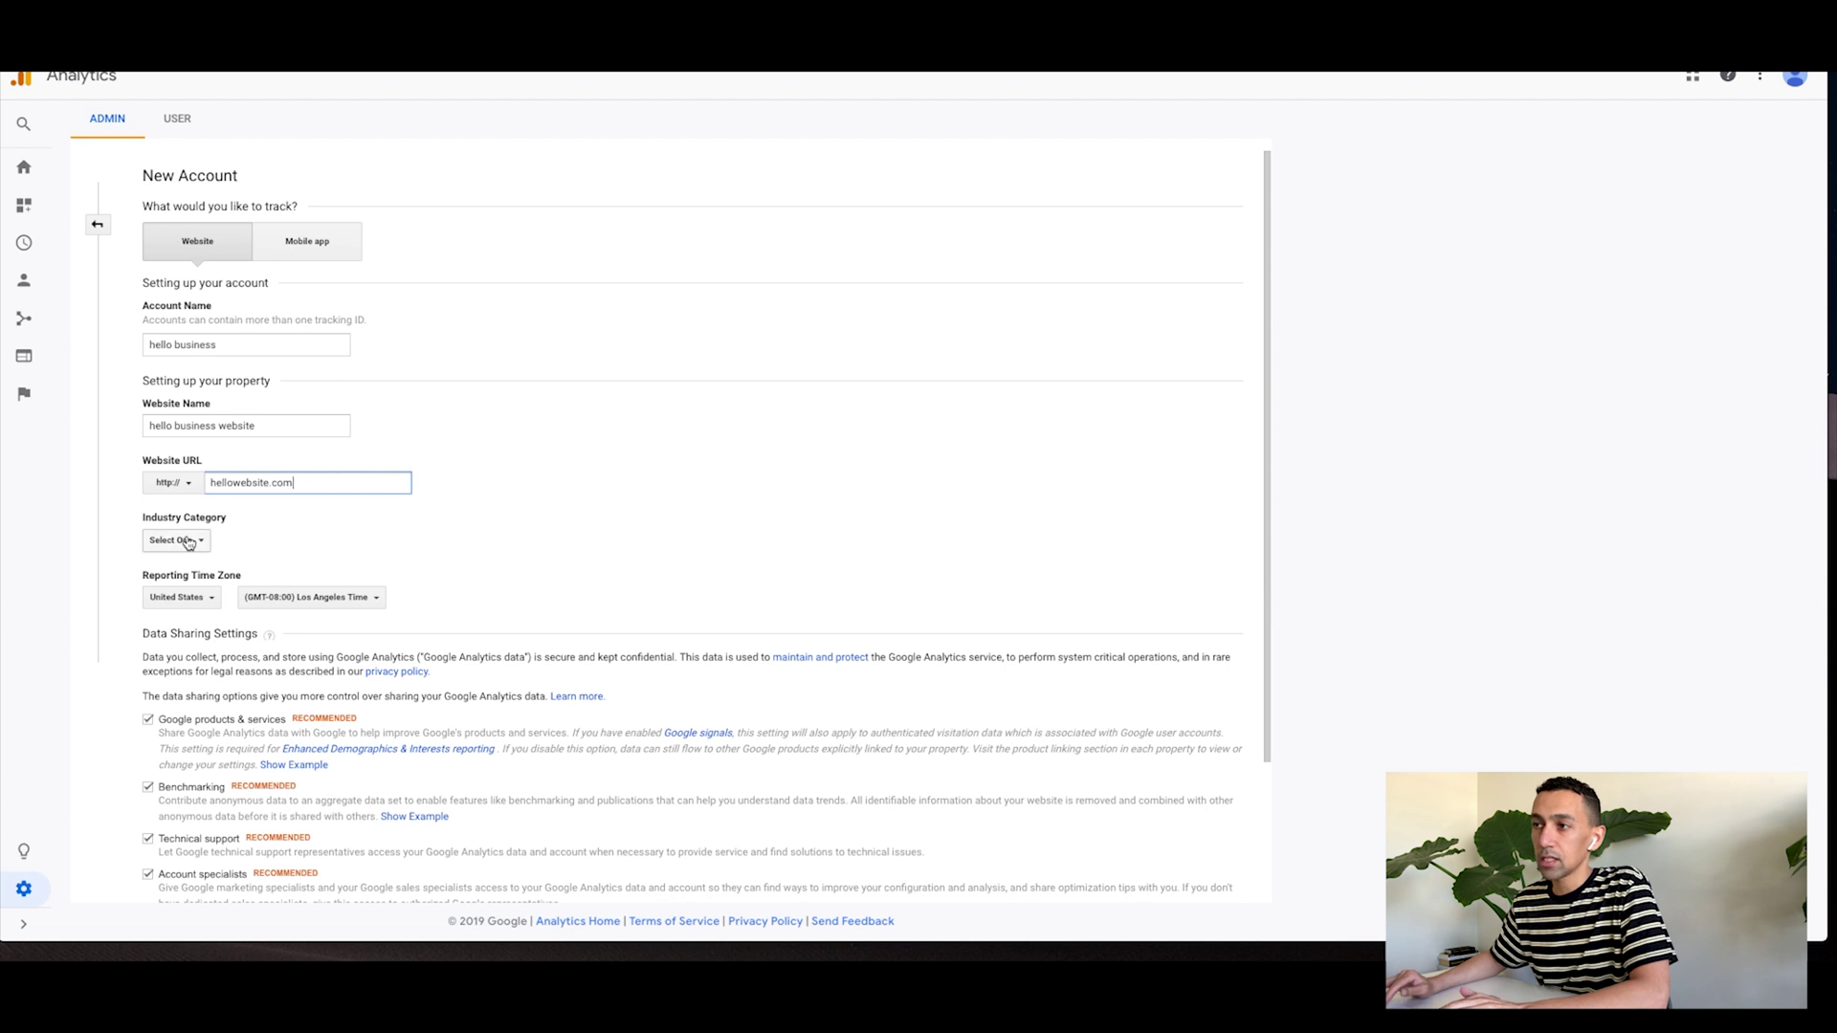
{"action": "scroll", "coordinate": [182, 602], "scroll_direction": "down", "scroll_amount": 3}
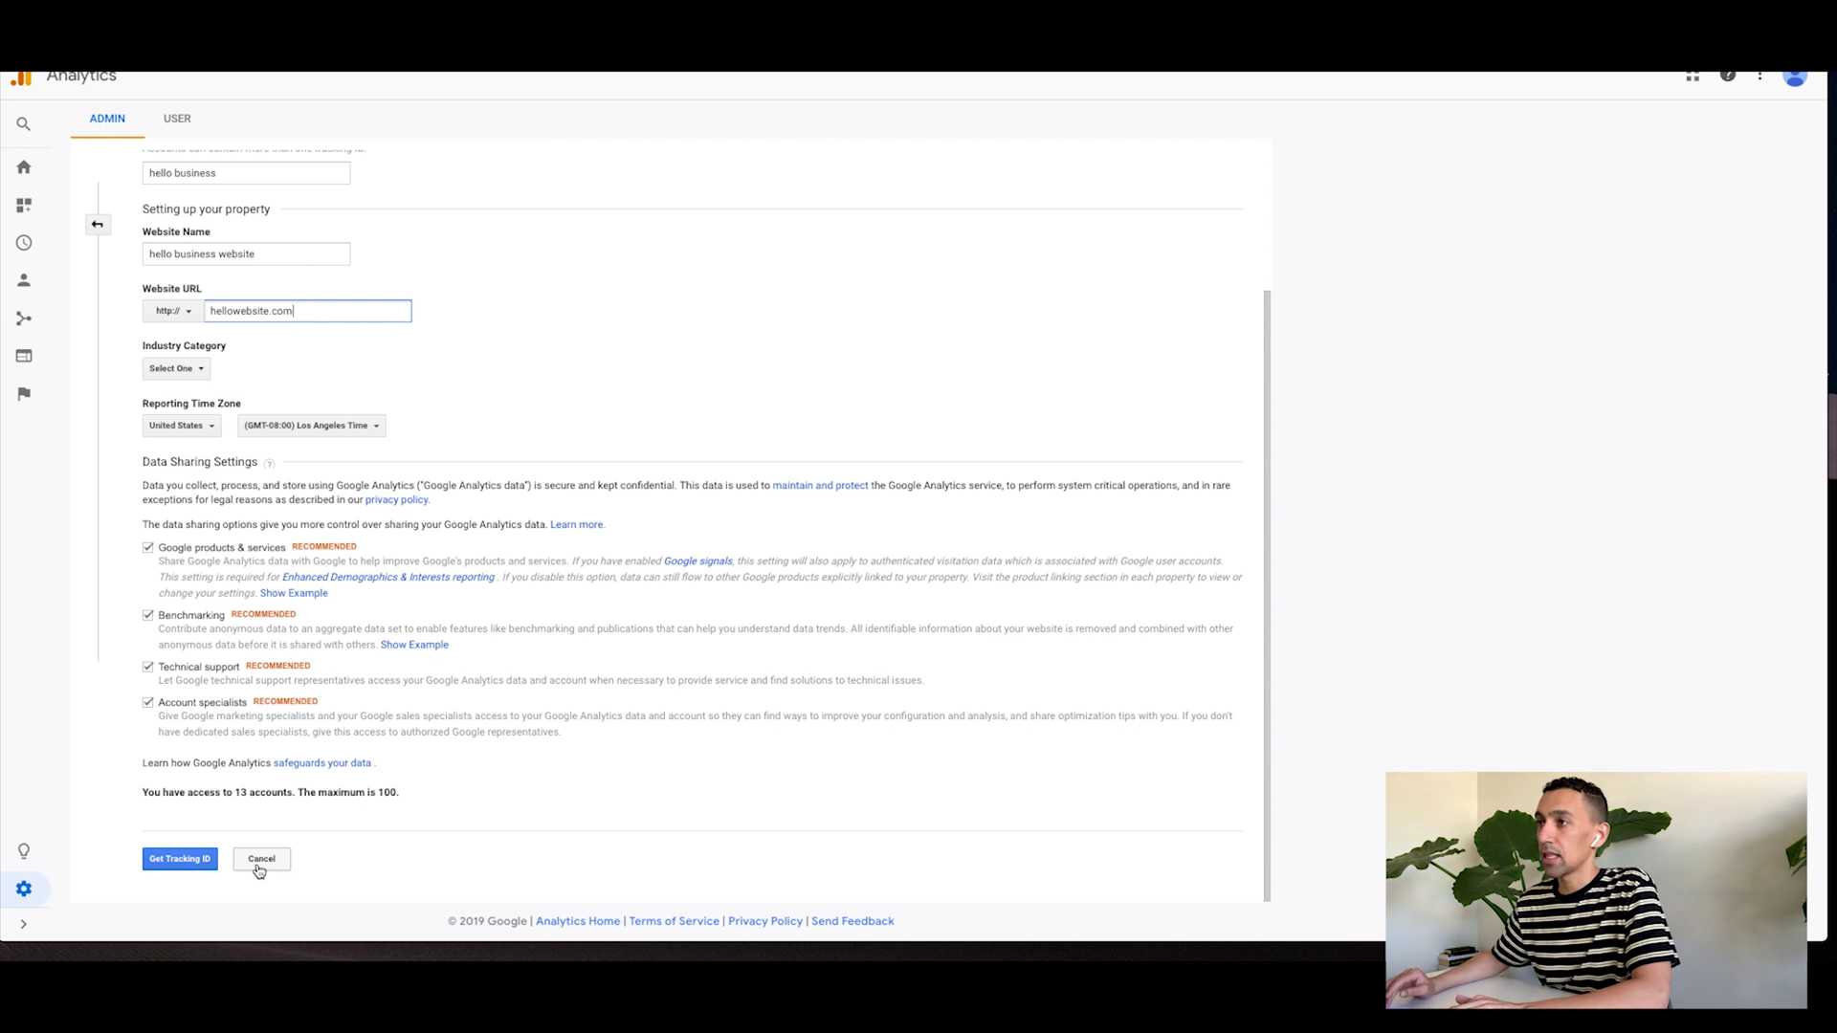
Step: Request a tracking ID, close the terms dialog, and cancel the new account setup
{"action": "left_click", "coordinate": [180, 860]}
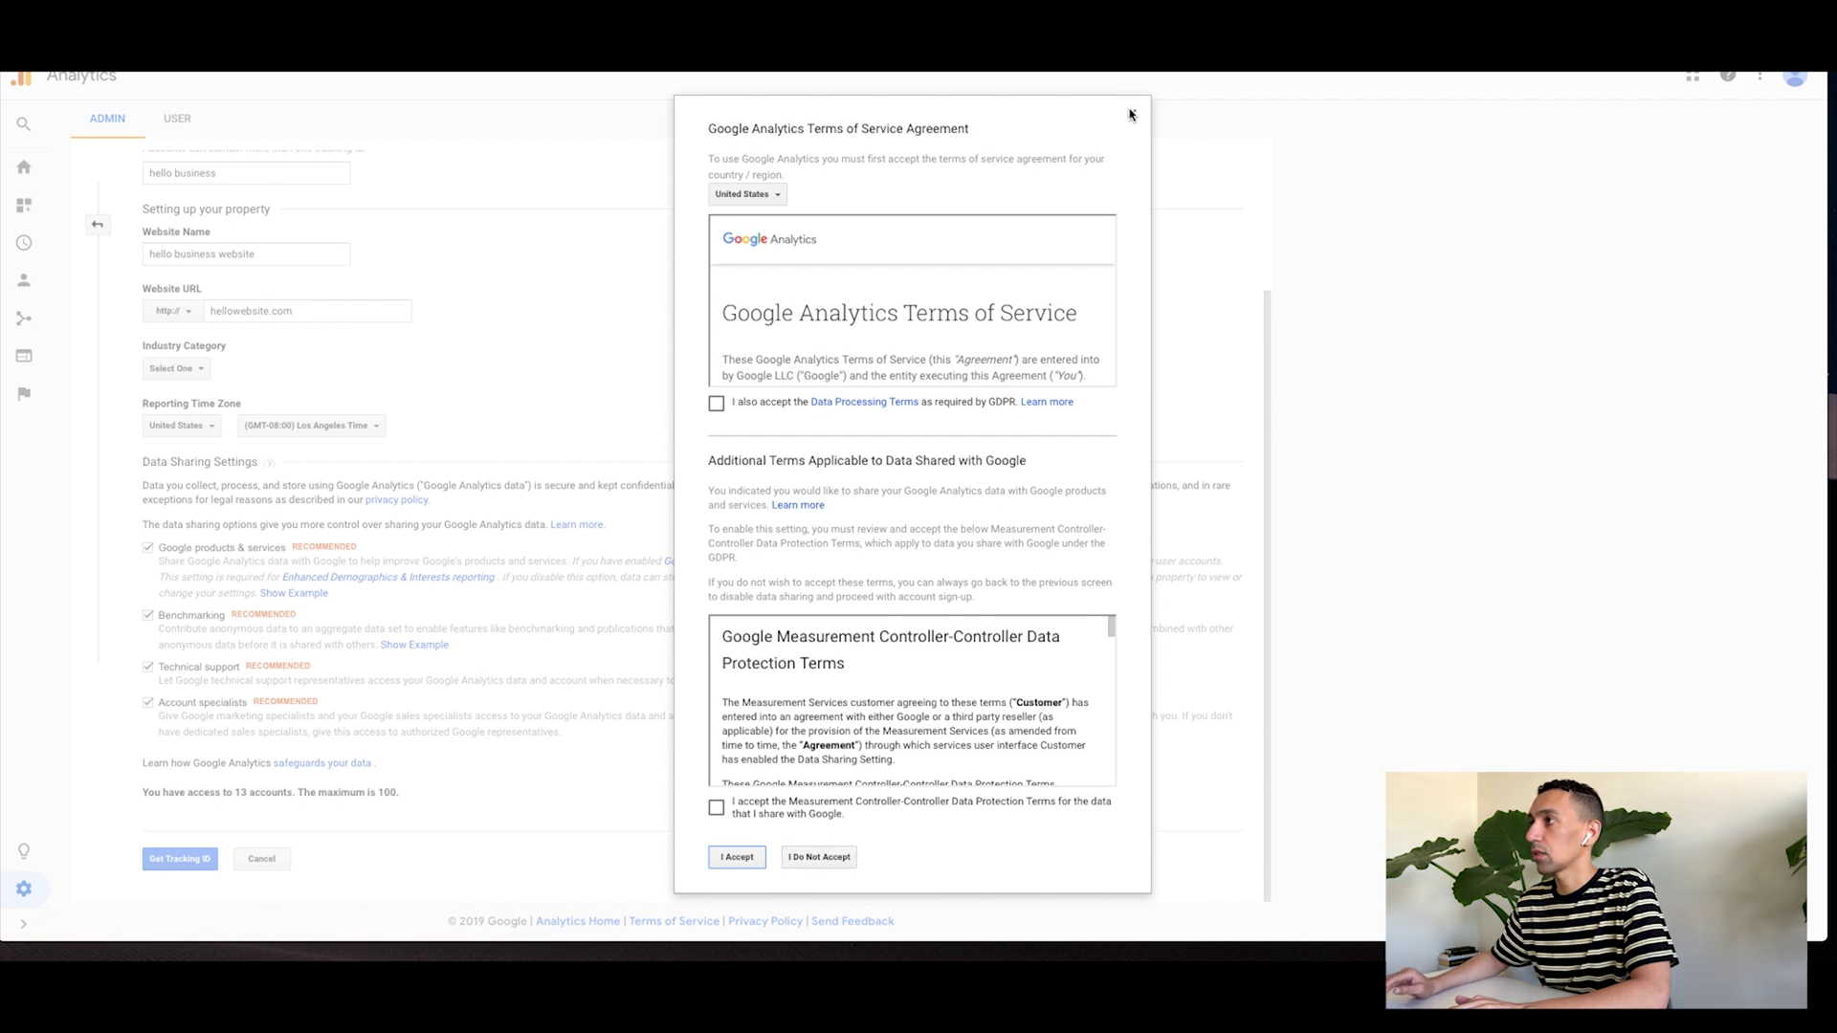
{"action": "left_click", "coordinate": [1132, 114]}
{"action": "left_click", "coordinate": [264, 866]}
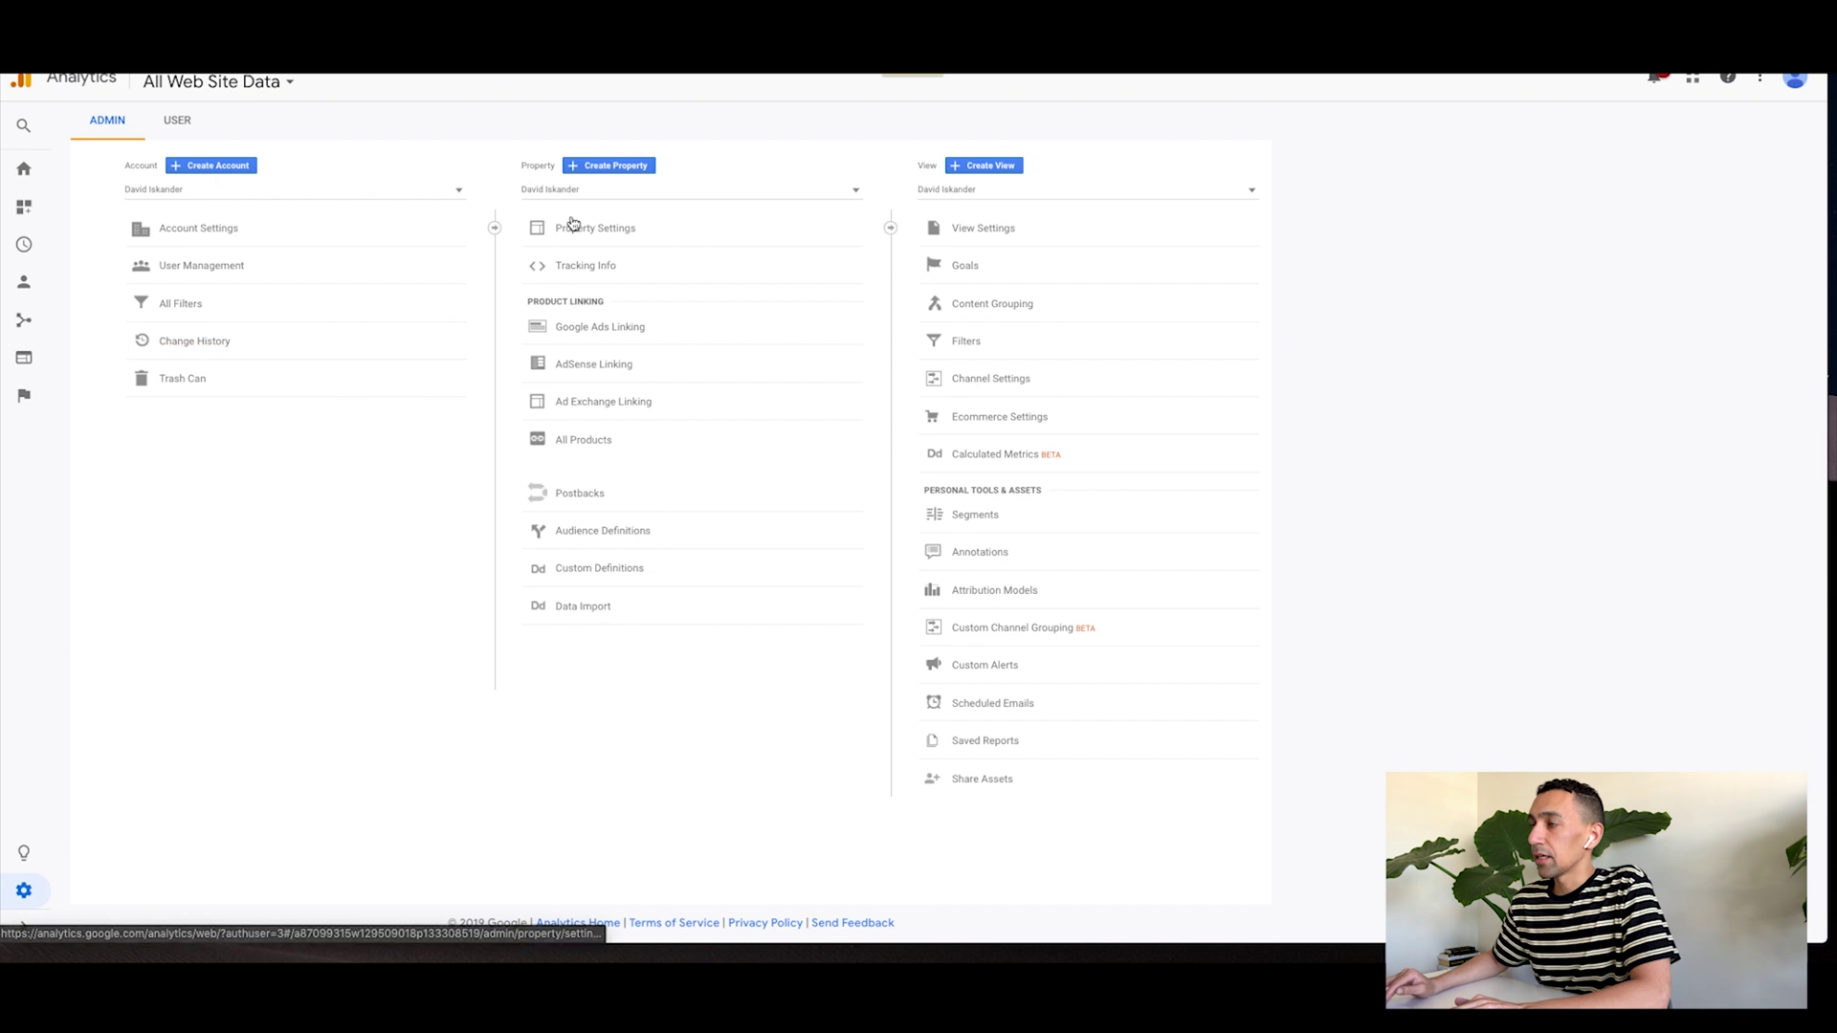
Step: Copy the Tracking ID from Tracking Info > Tracking Code into the Google Analytics Account Number field
{"action": "left_click", "coordinate": [579, 276]}
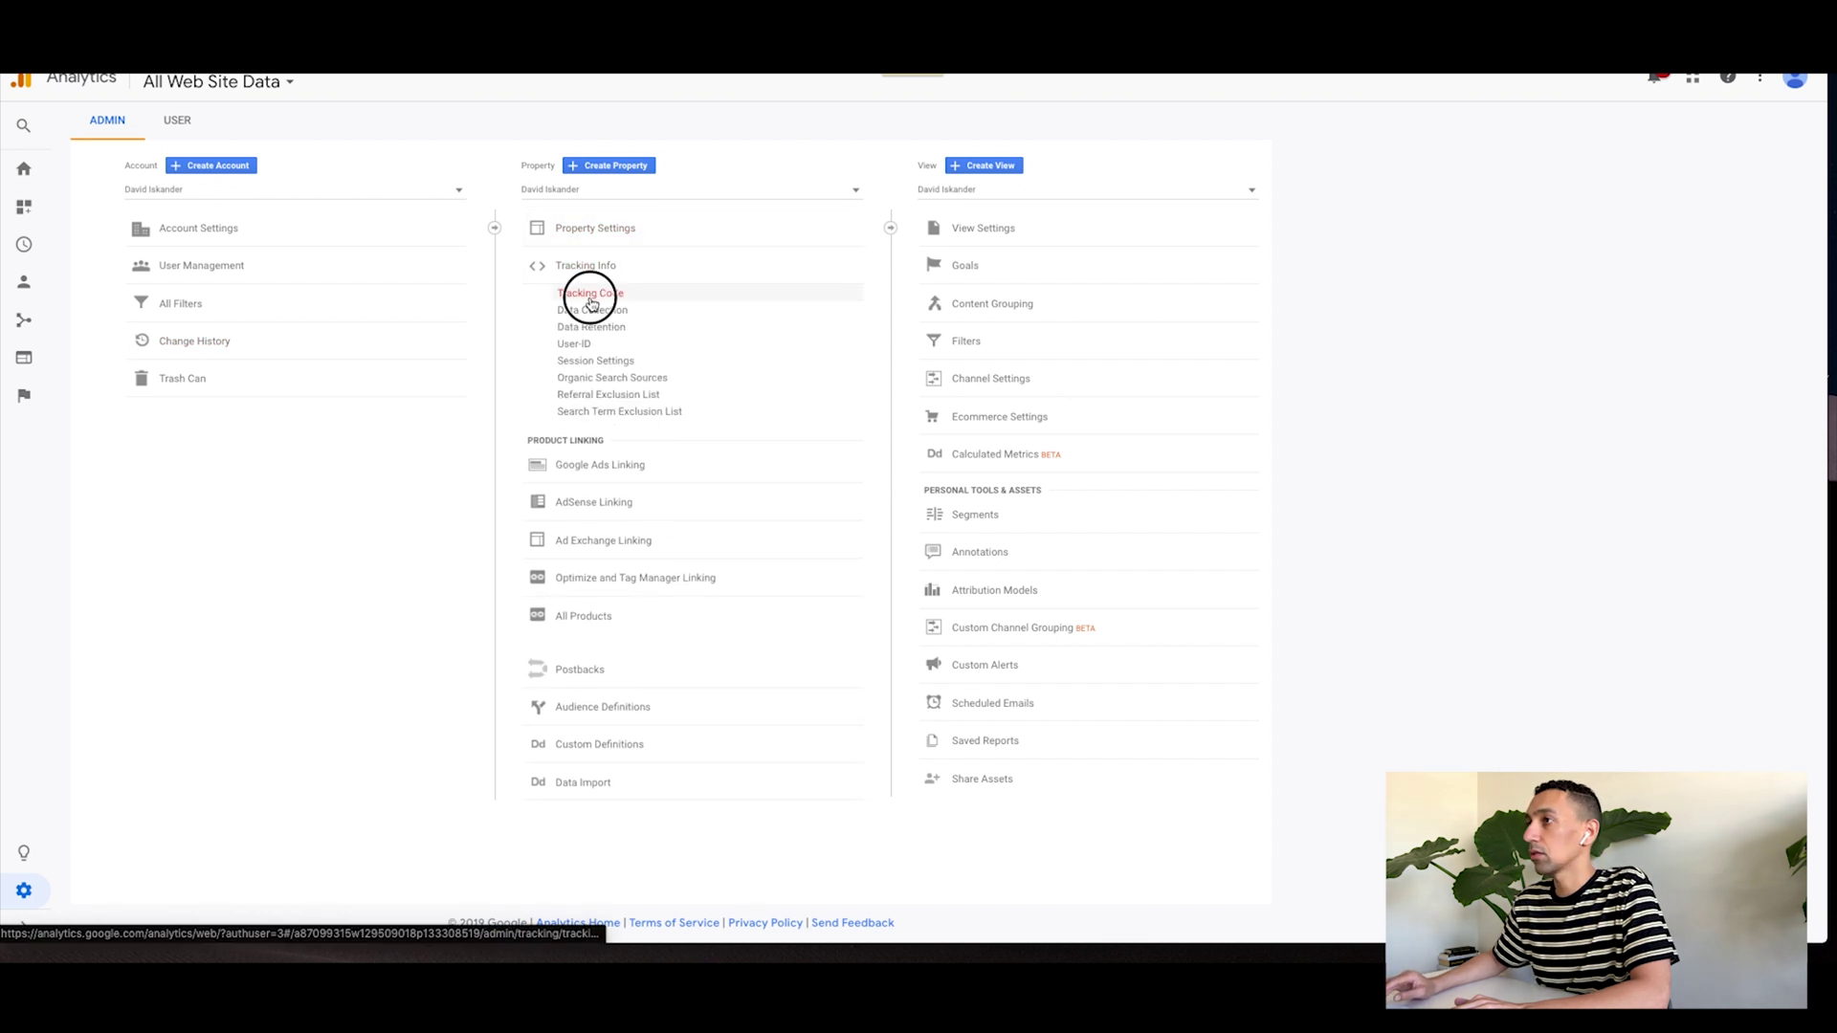
{"action": "left_click", "coordinate": [586, 295]}
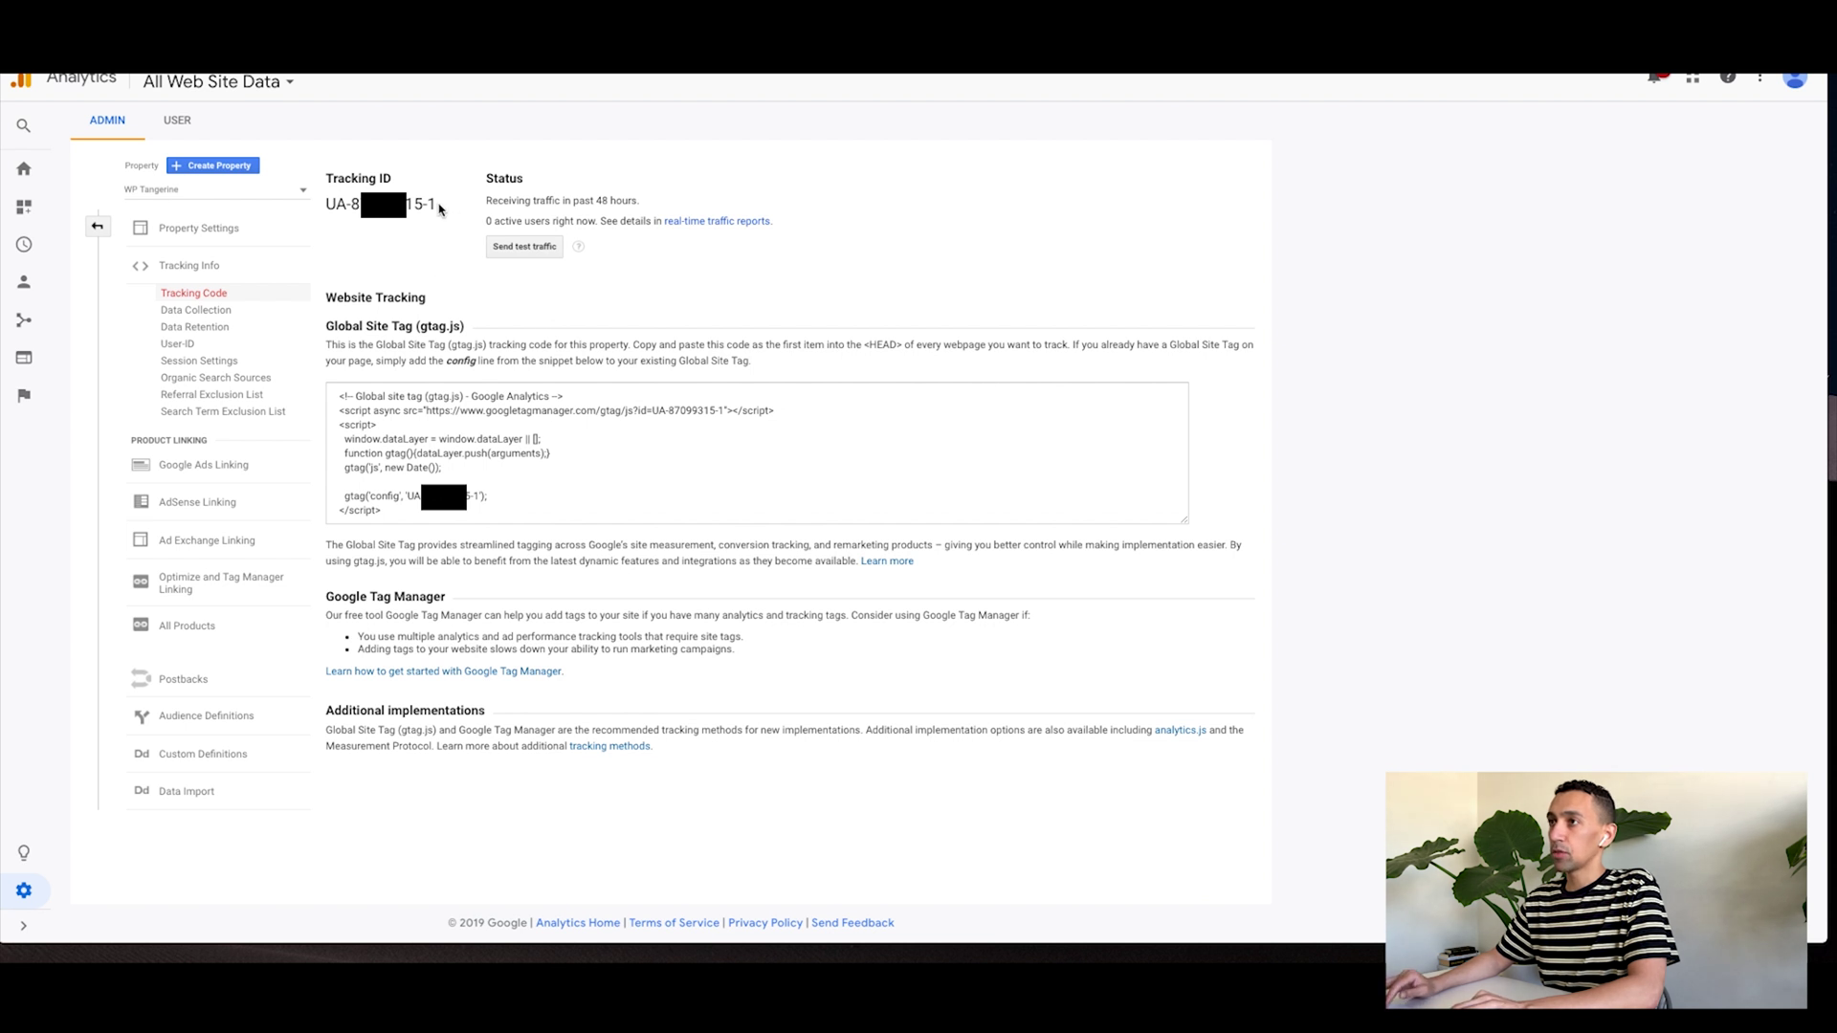
{"action": "left_click", "coordinate": [335, 204]}
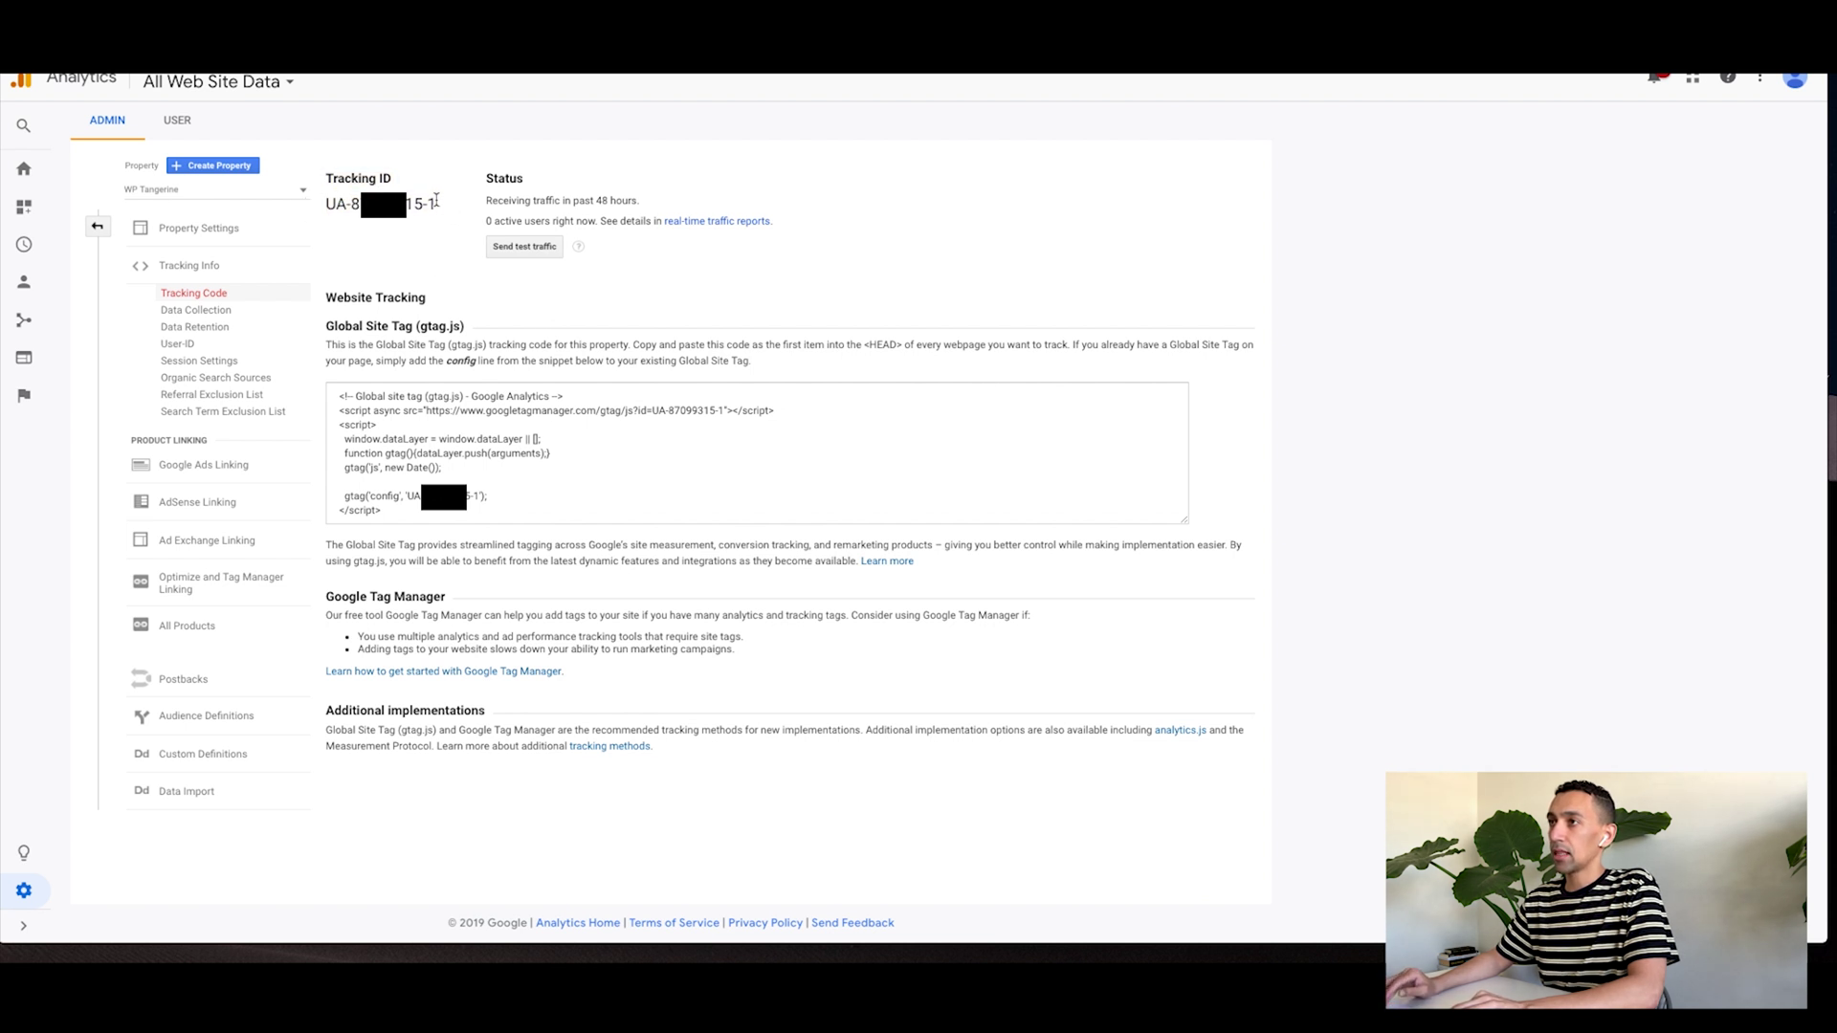
{"action": "left_click_drag", "start_coordinate": [436, 200], "coordinate": [328, 202]}
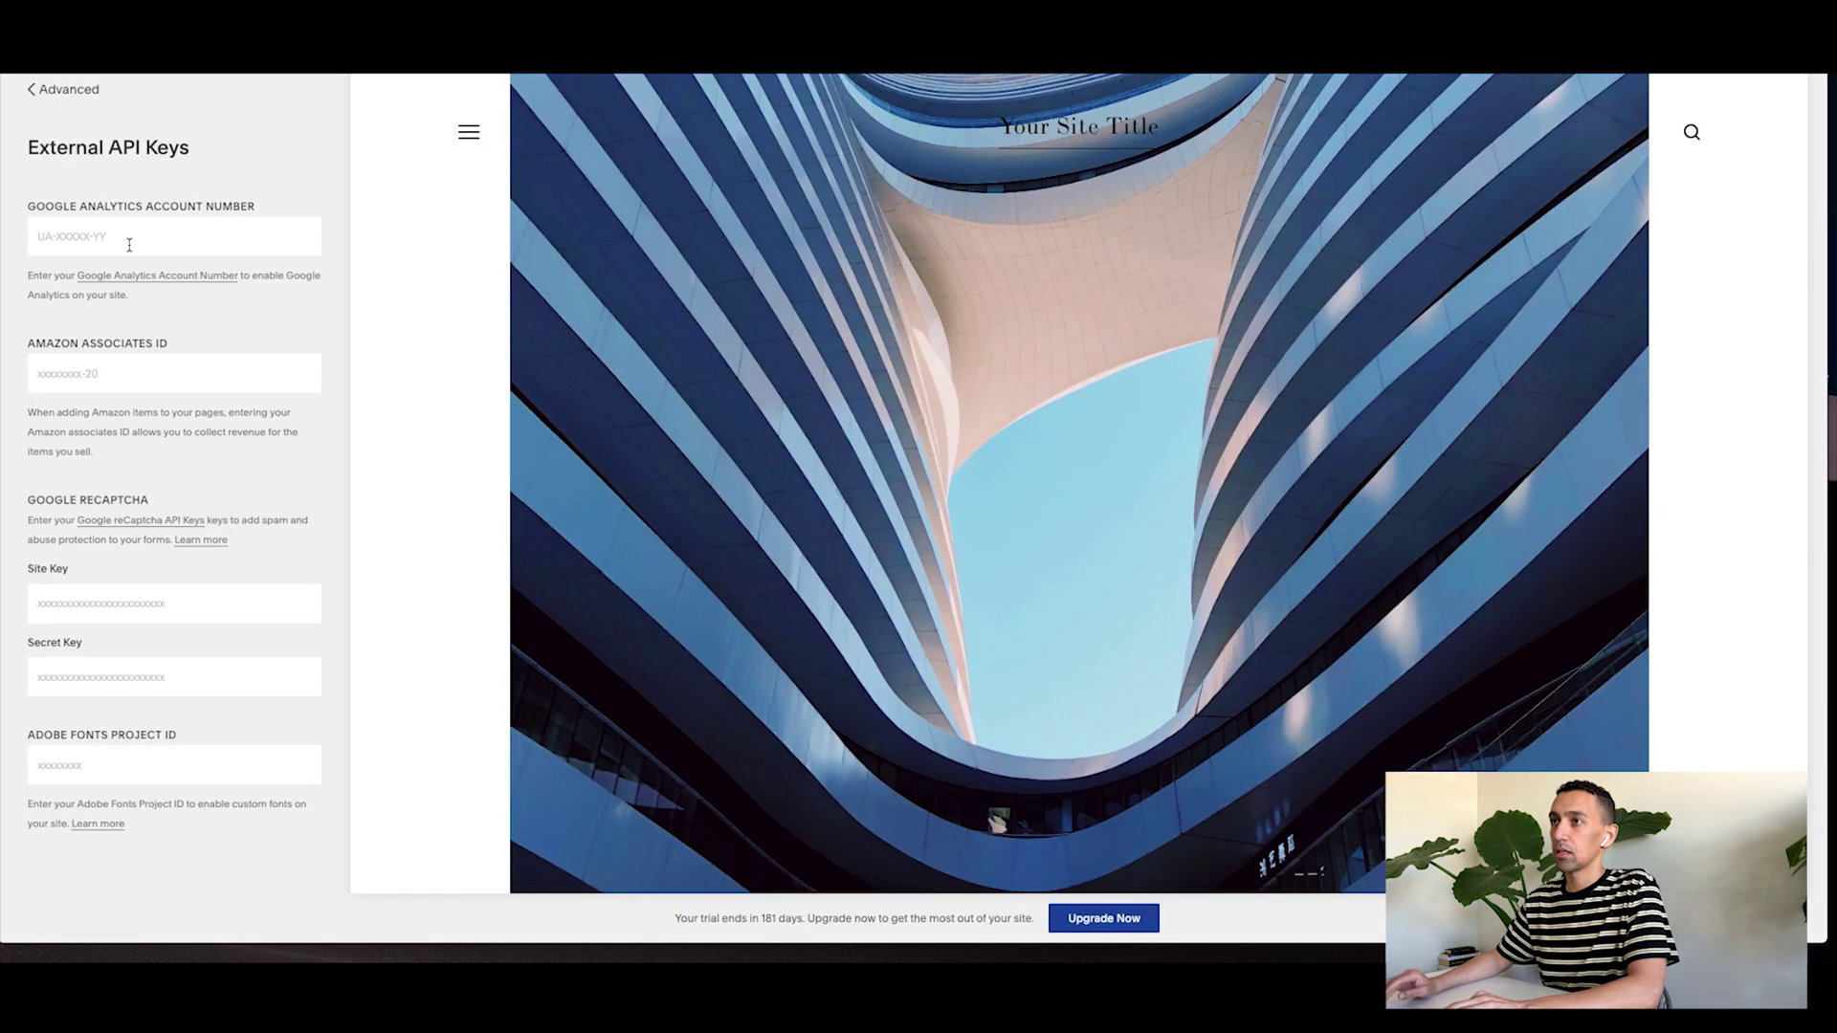
{"action": "left_click", "coordinate": [129, 245]}
{"action": "key", "text": "ctrl+v"}
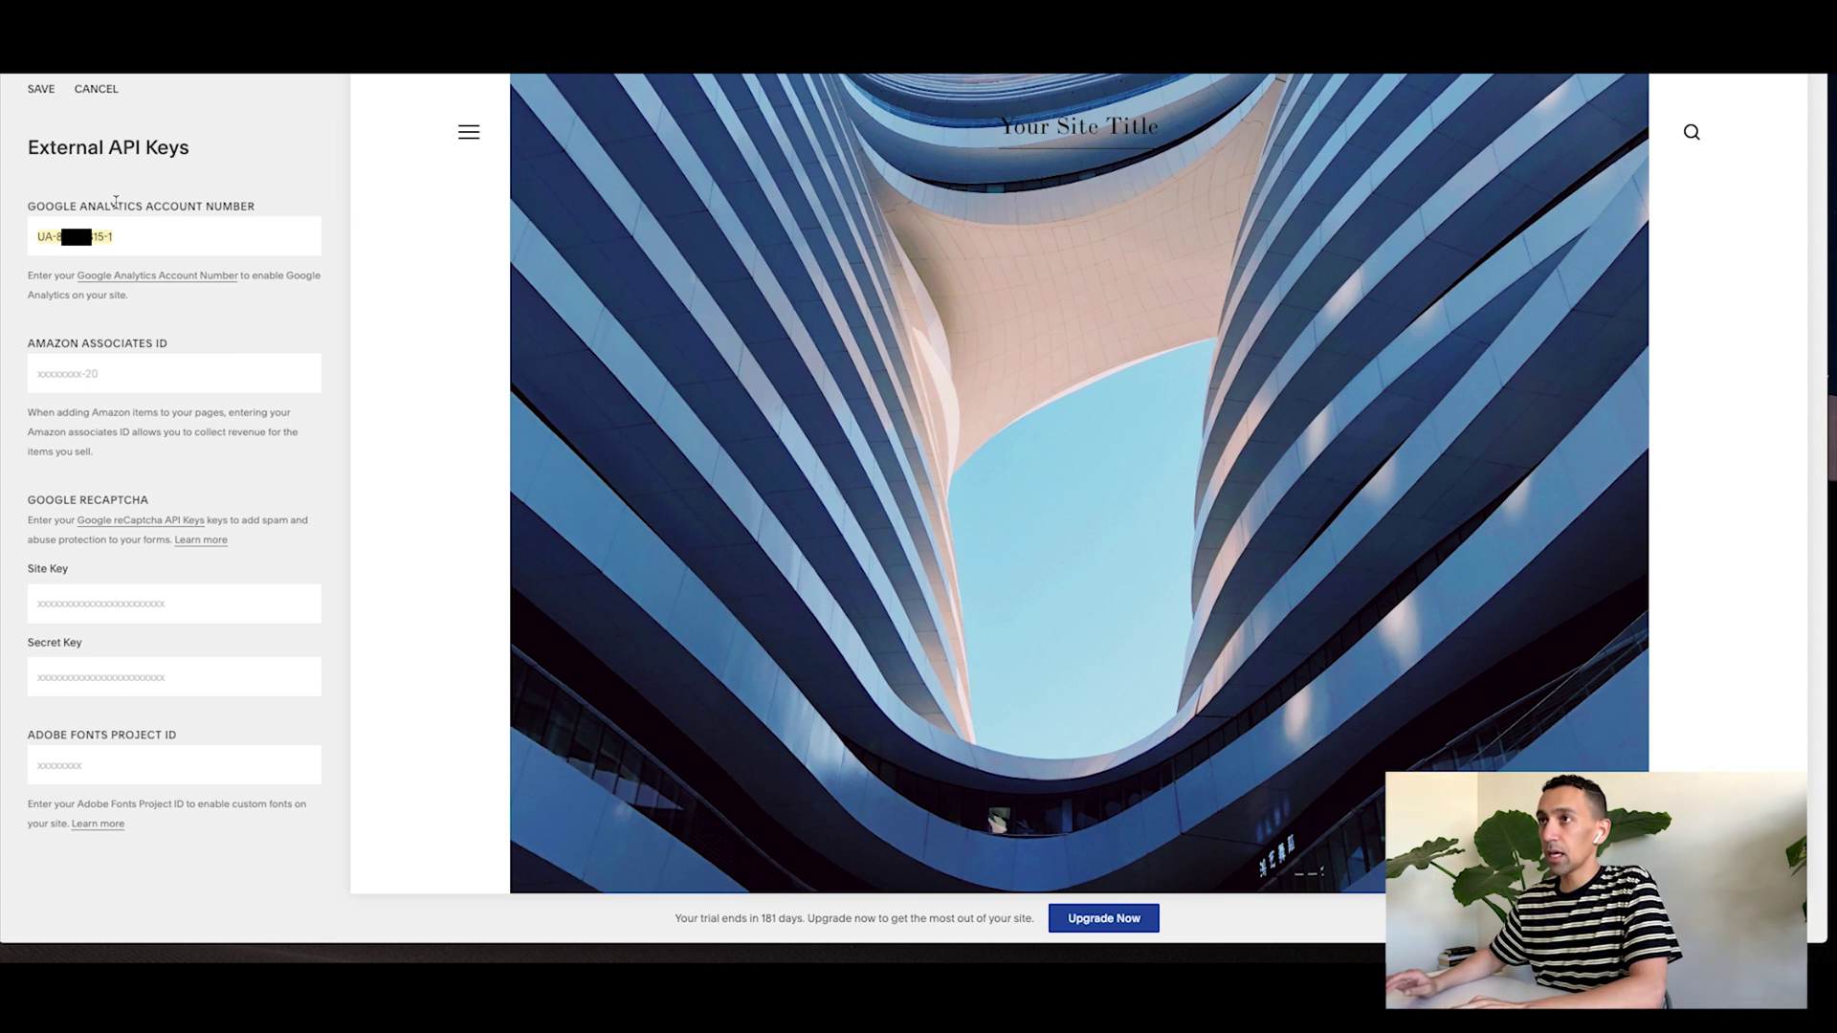
Step: Discard the pasted tracking ID and go back through Advanced, Settings and Home to Pages
{"action": "key", "text": "Escape"}
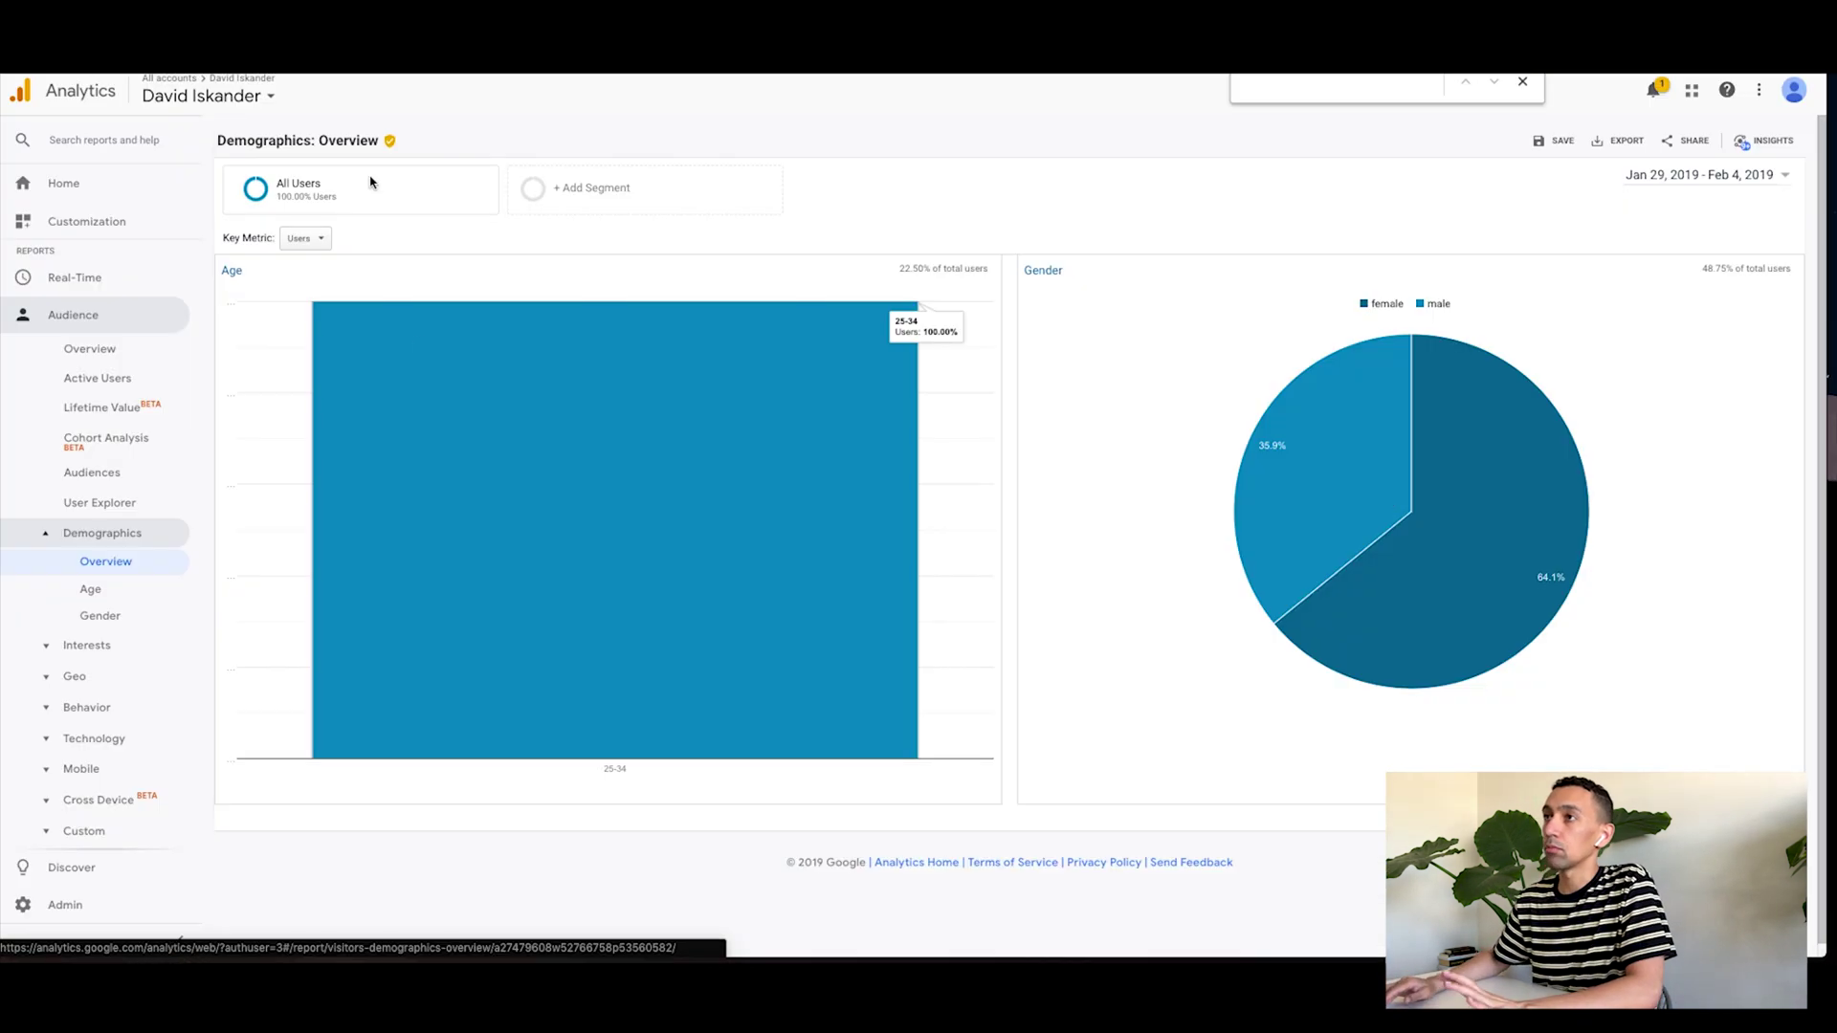
{"action": "left_click", "coordinate": [76, 92]}
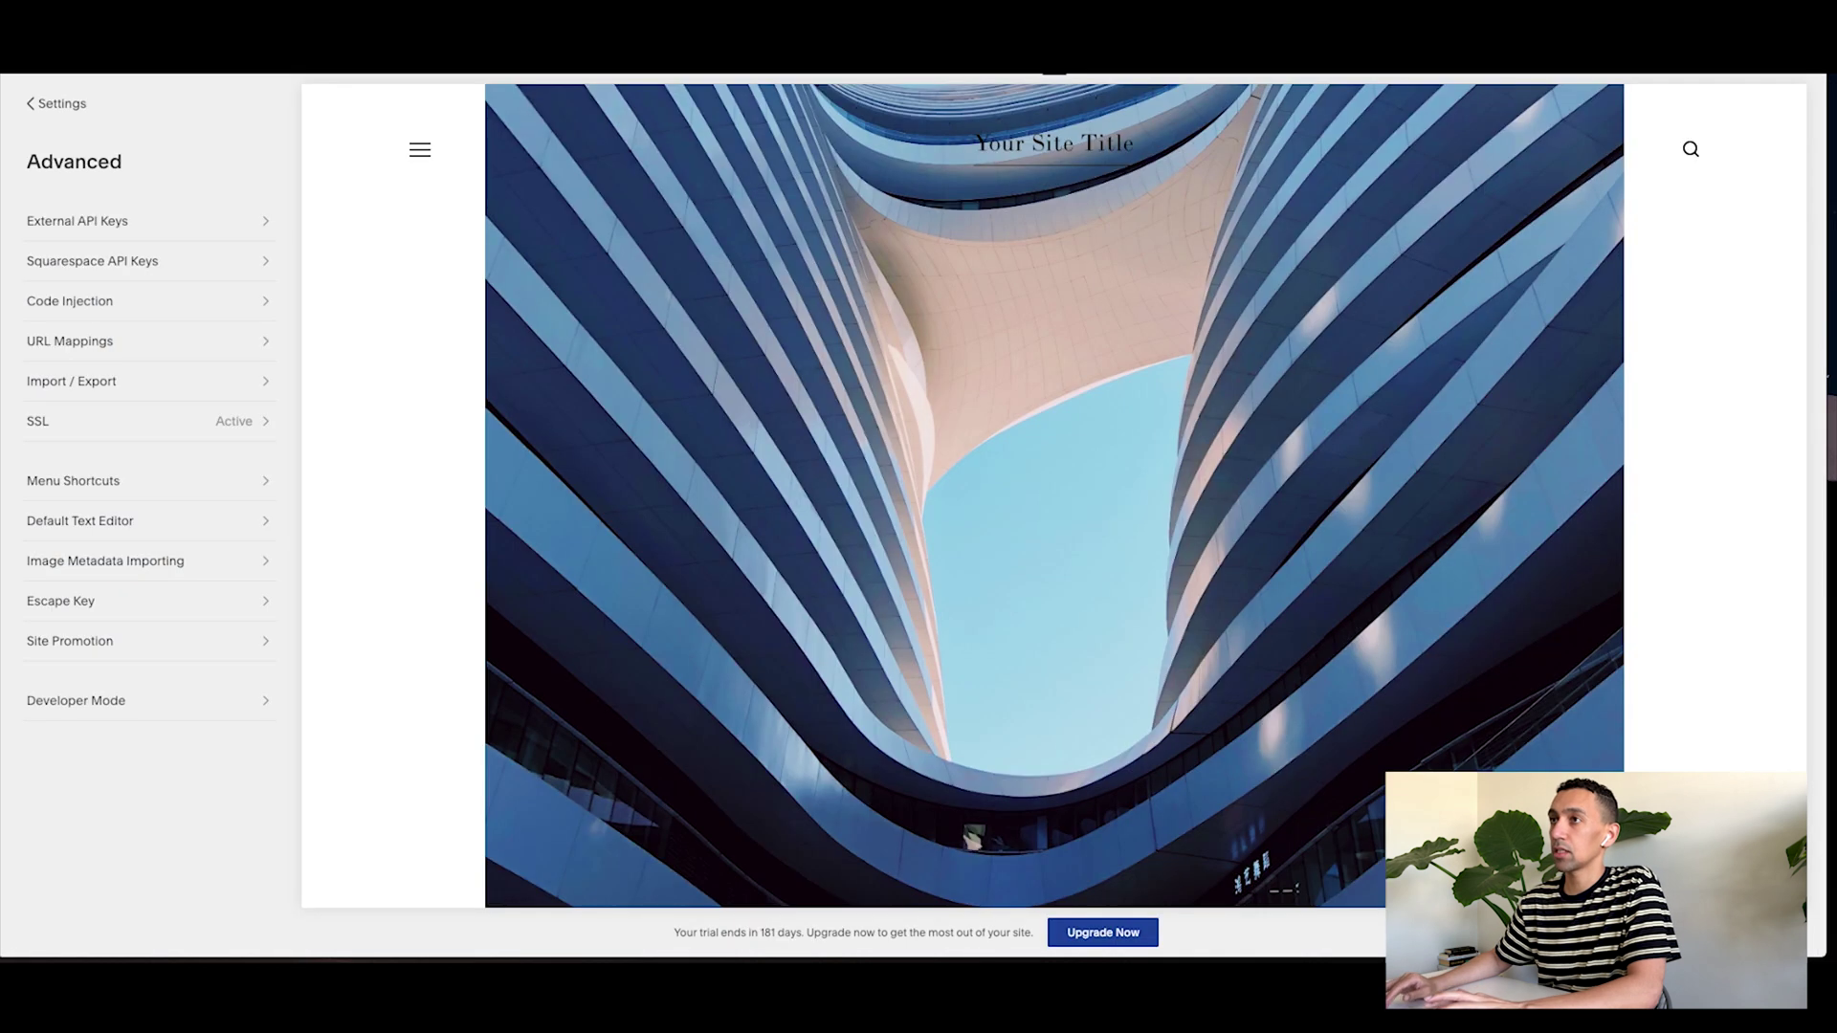
{"action": "left_click", "coordinate": [75, 103]}
{"action": "left_click", "coordinate": [76, 104]}
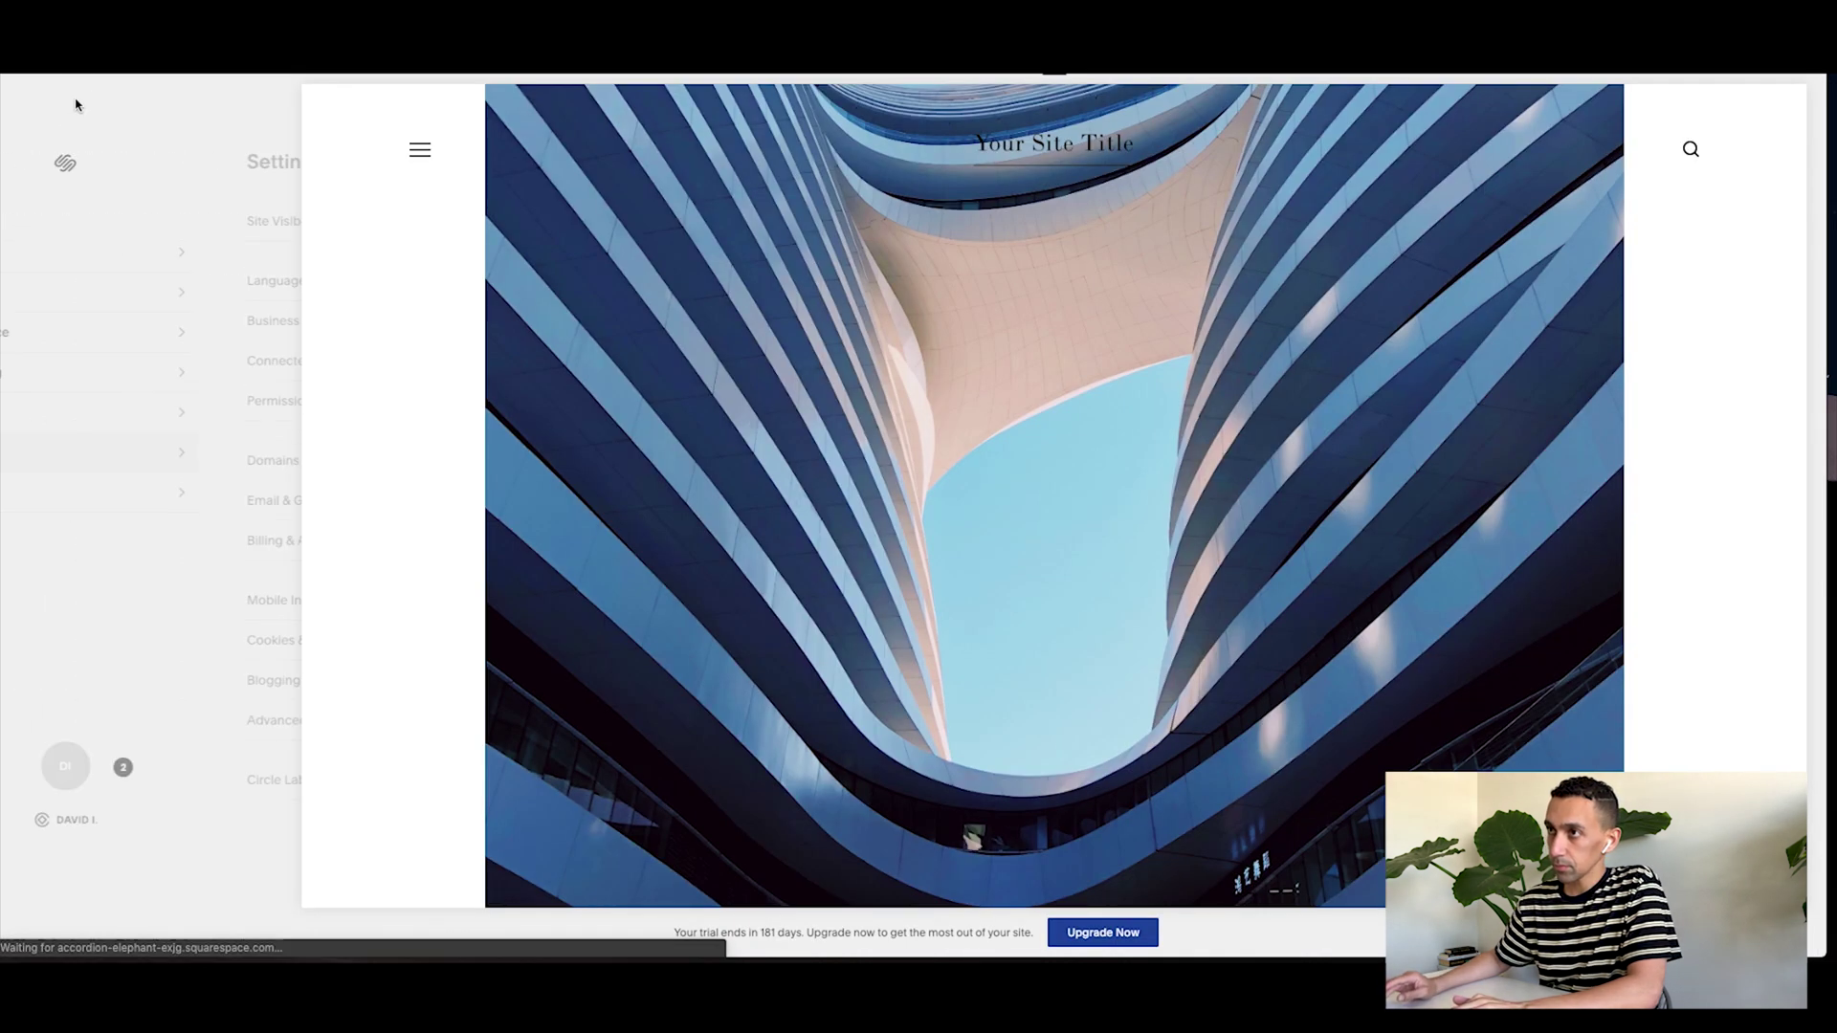
{"action": "left_click", "coordinate": [63, 263]}
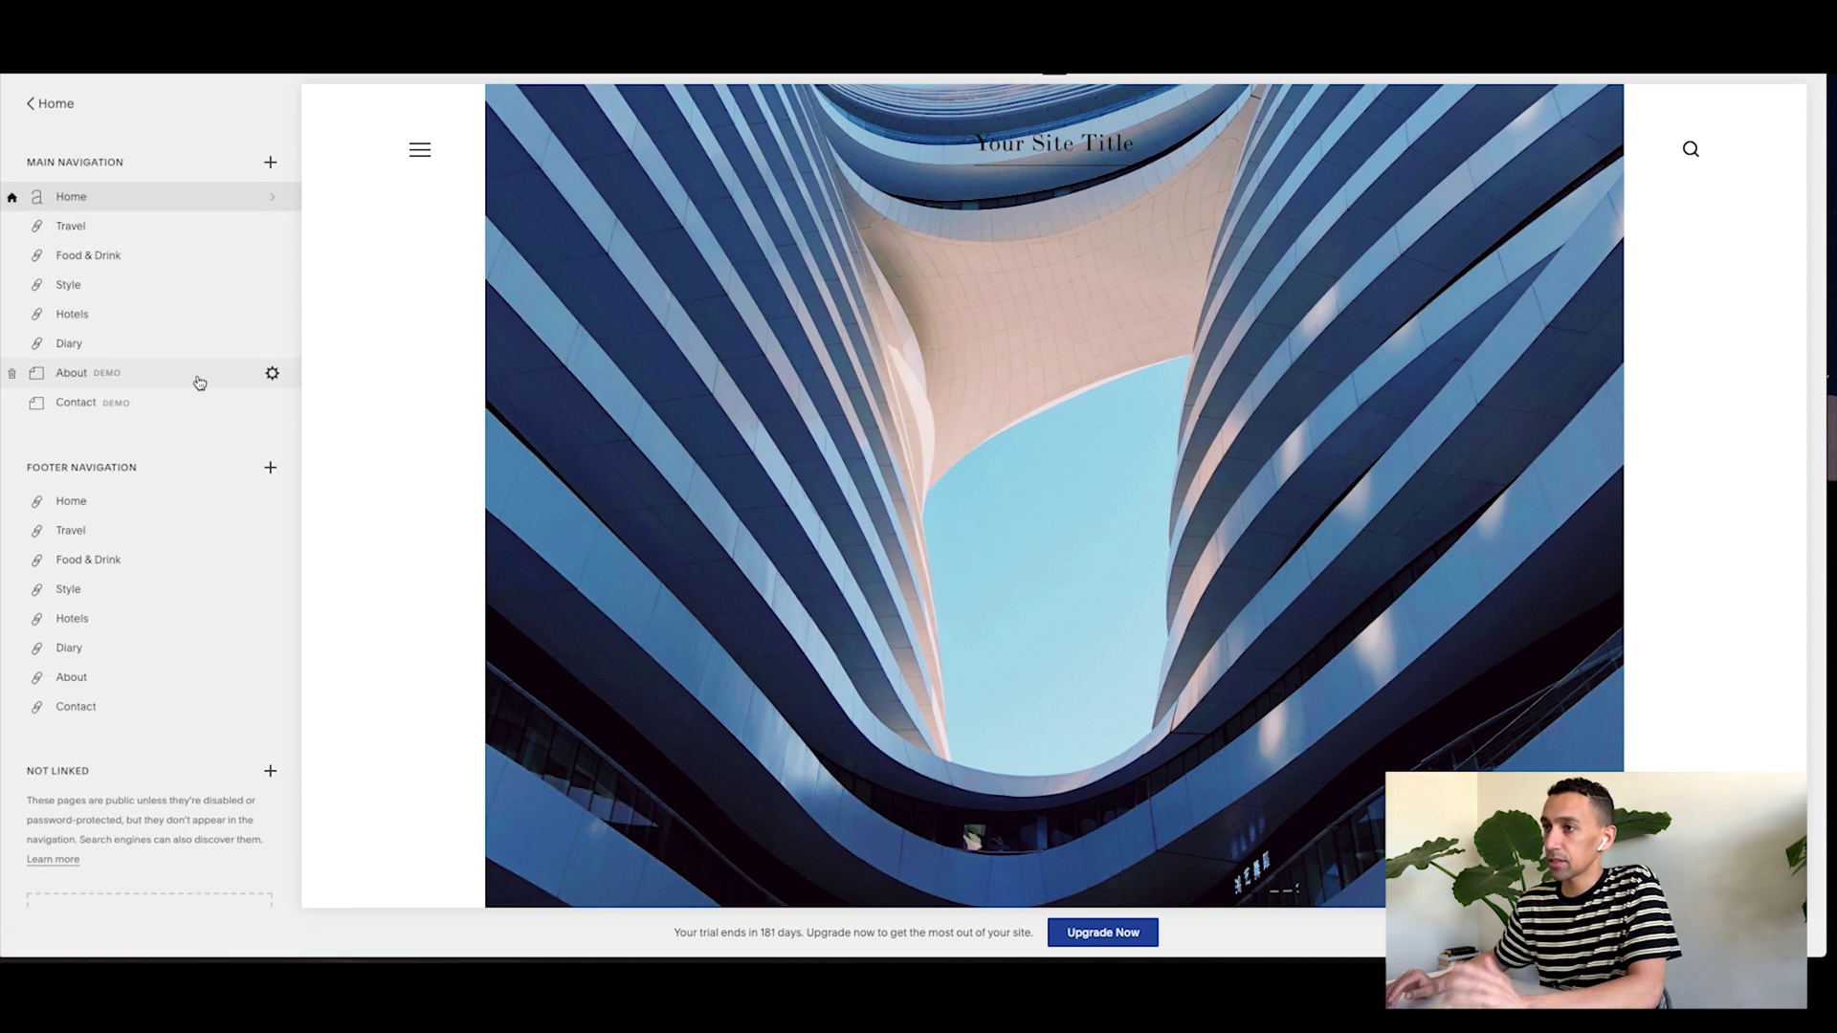
{"action": "scroll", "coordinate": [197, 376], "scroll_direction": "down", "scroll_amount": 2}
Step: In the About page settings, append 'The Hello Website, Loca,' to the About page title
{"action": "scroll", "coordinate": [190, 429], "scroll_direction": "up", "scroll_amount": 2}
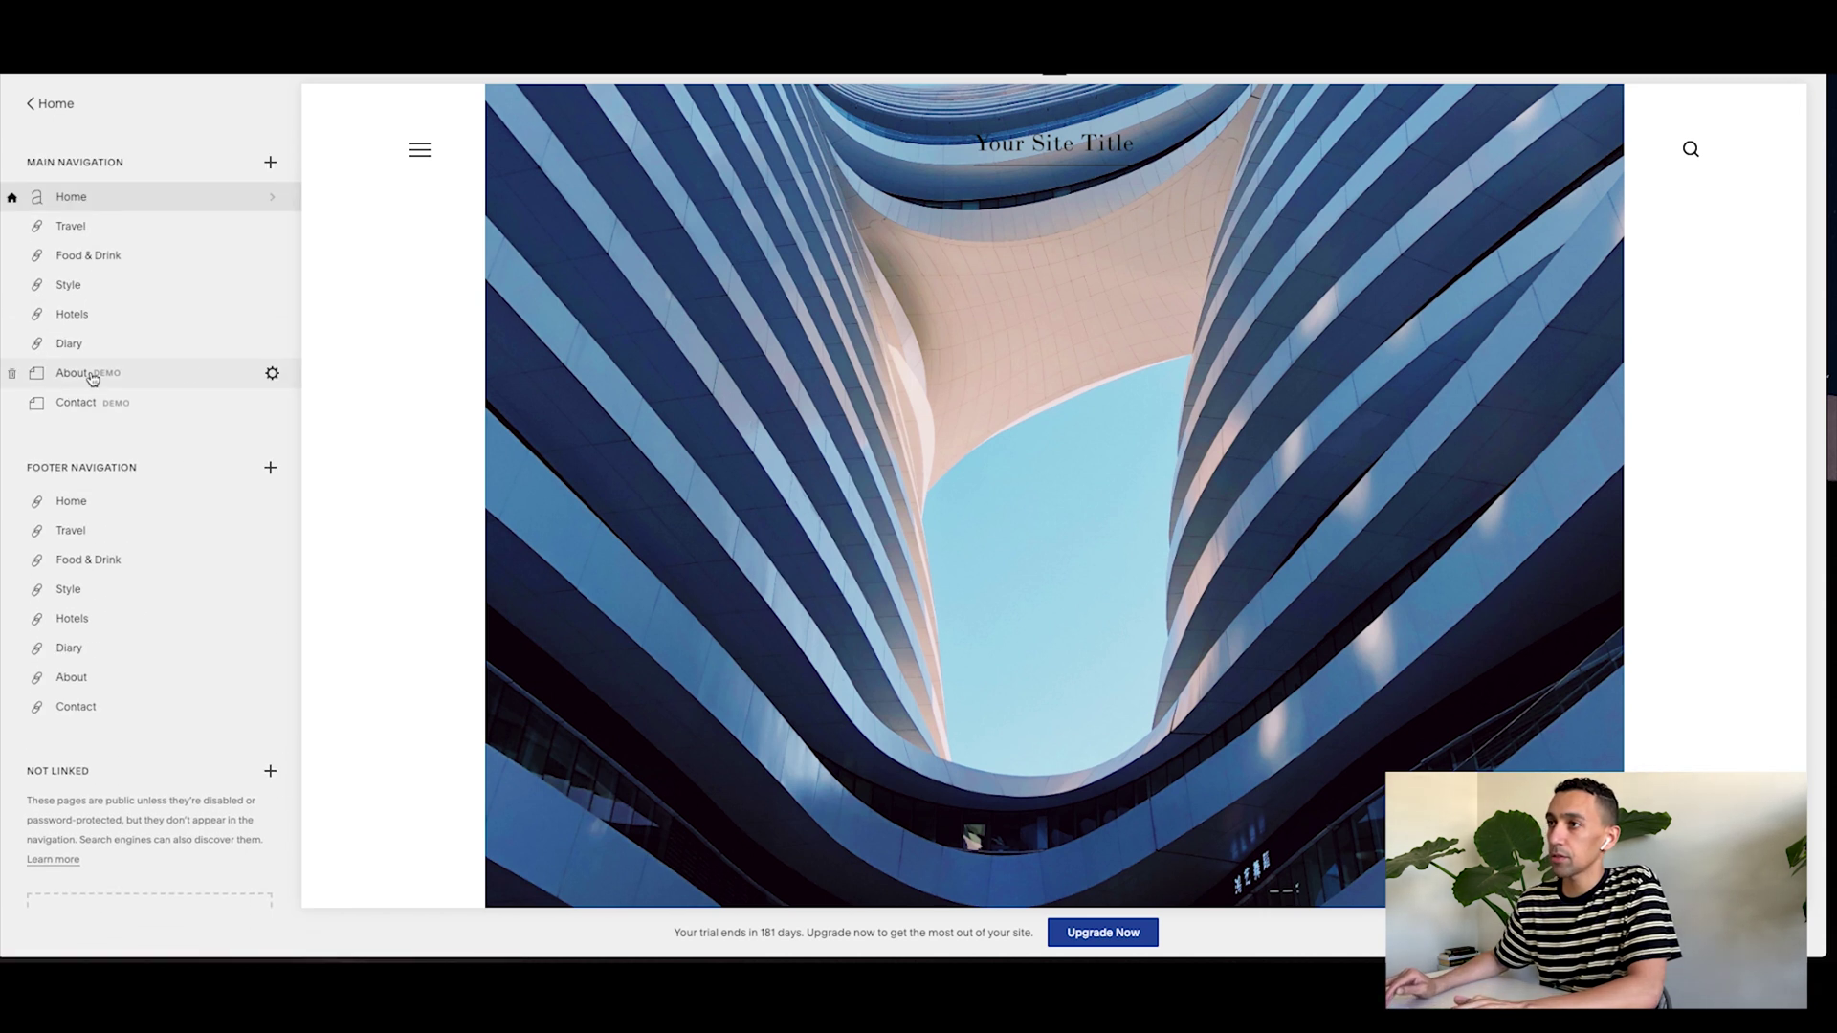
{"action": "left_click", "coordinate": [273, 375]}
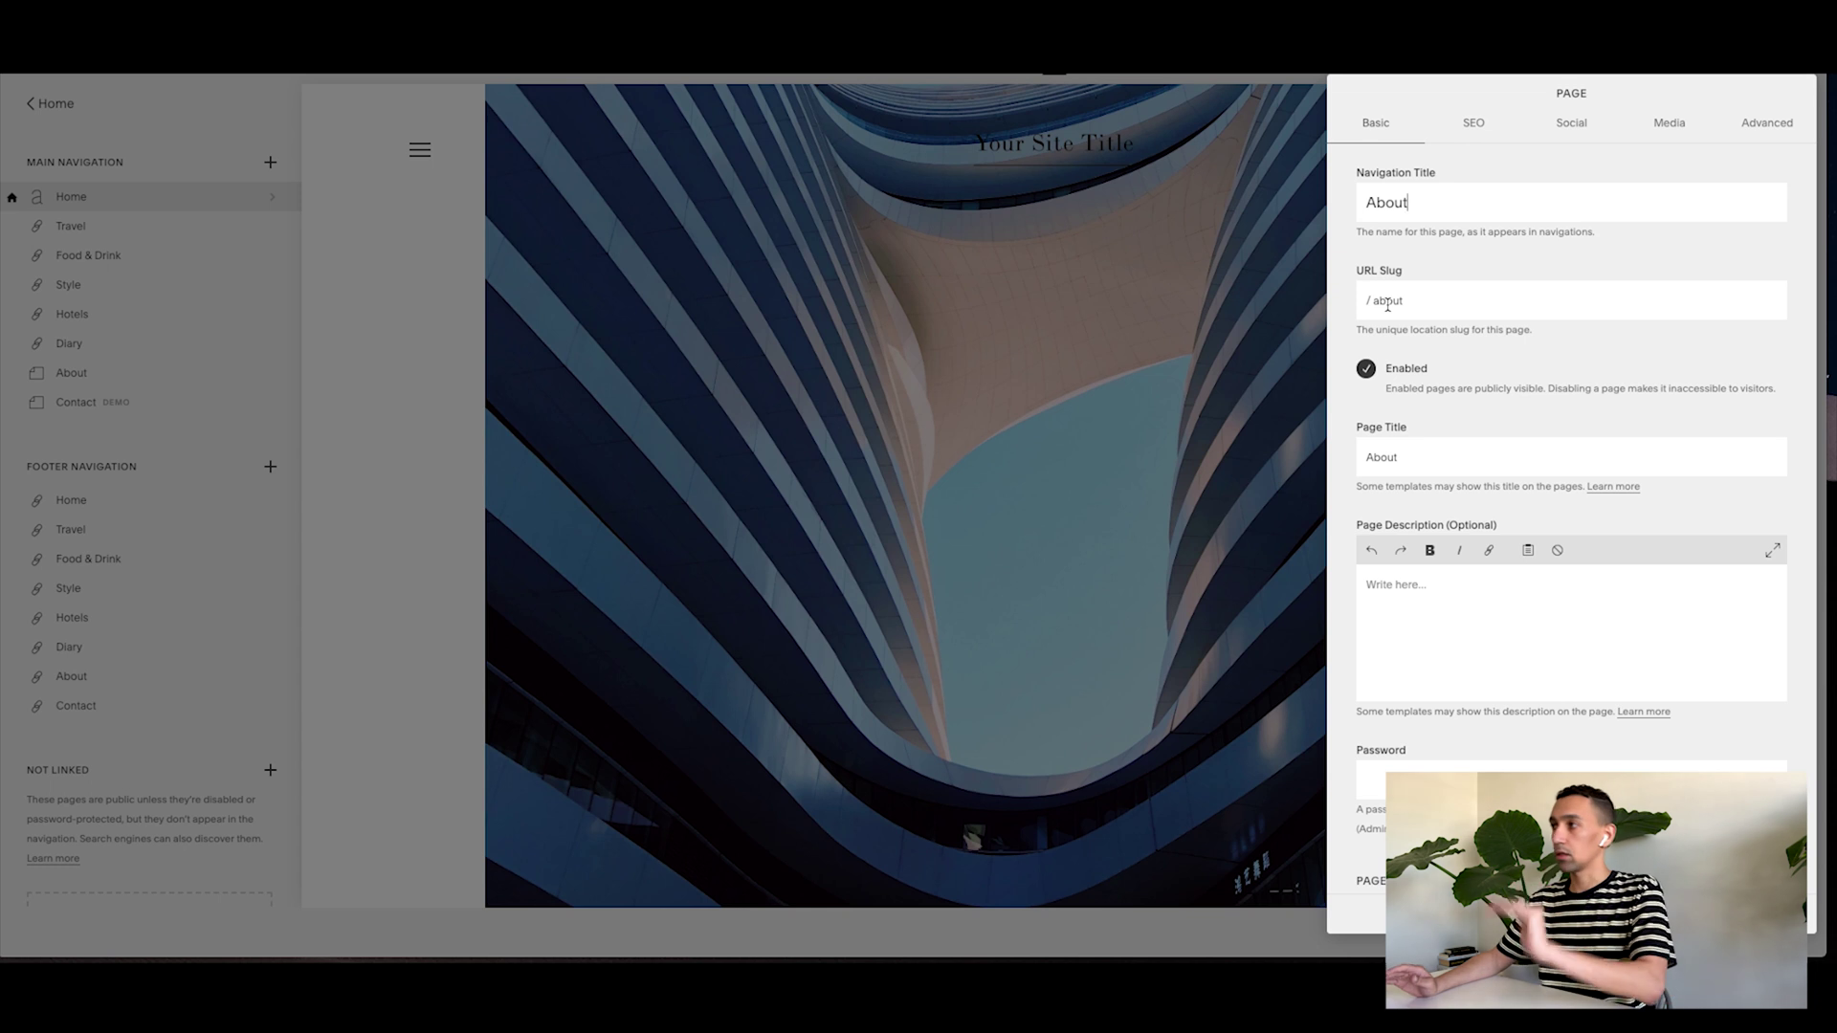
{"action": "left_click", "coordinate": [1411, 458]}
{"action": "type", "text": "jsk"}
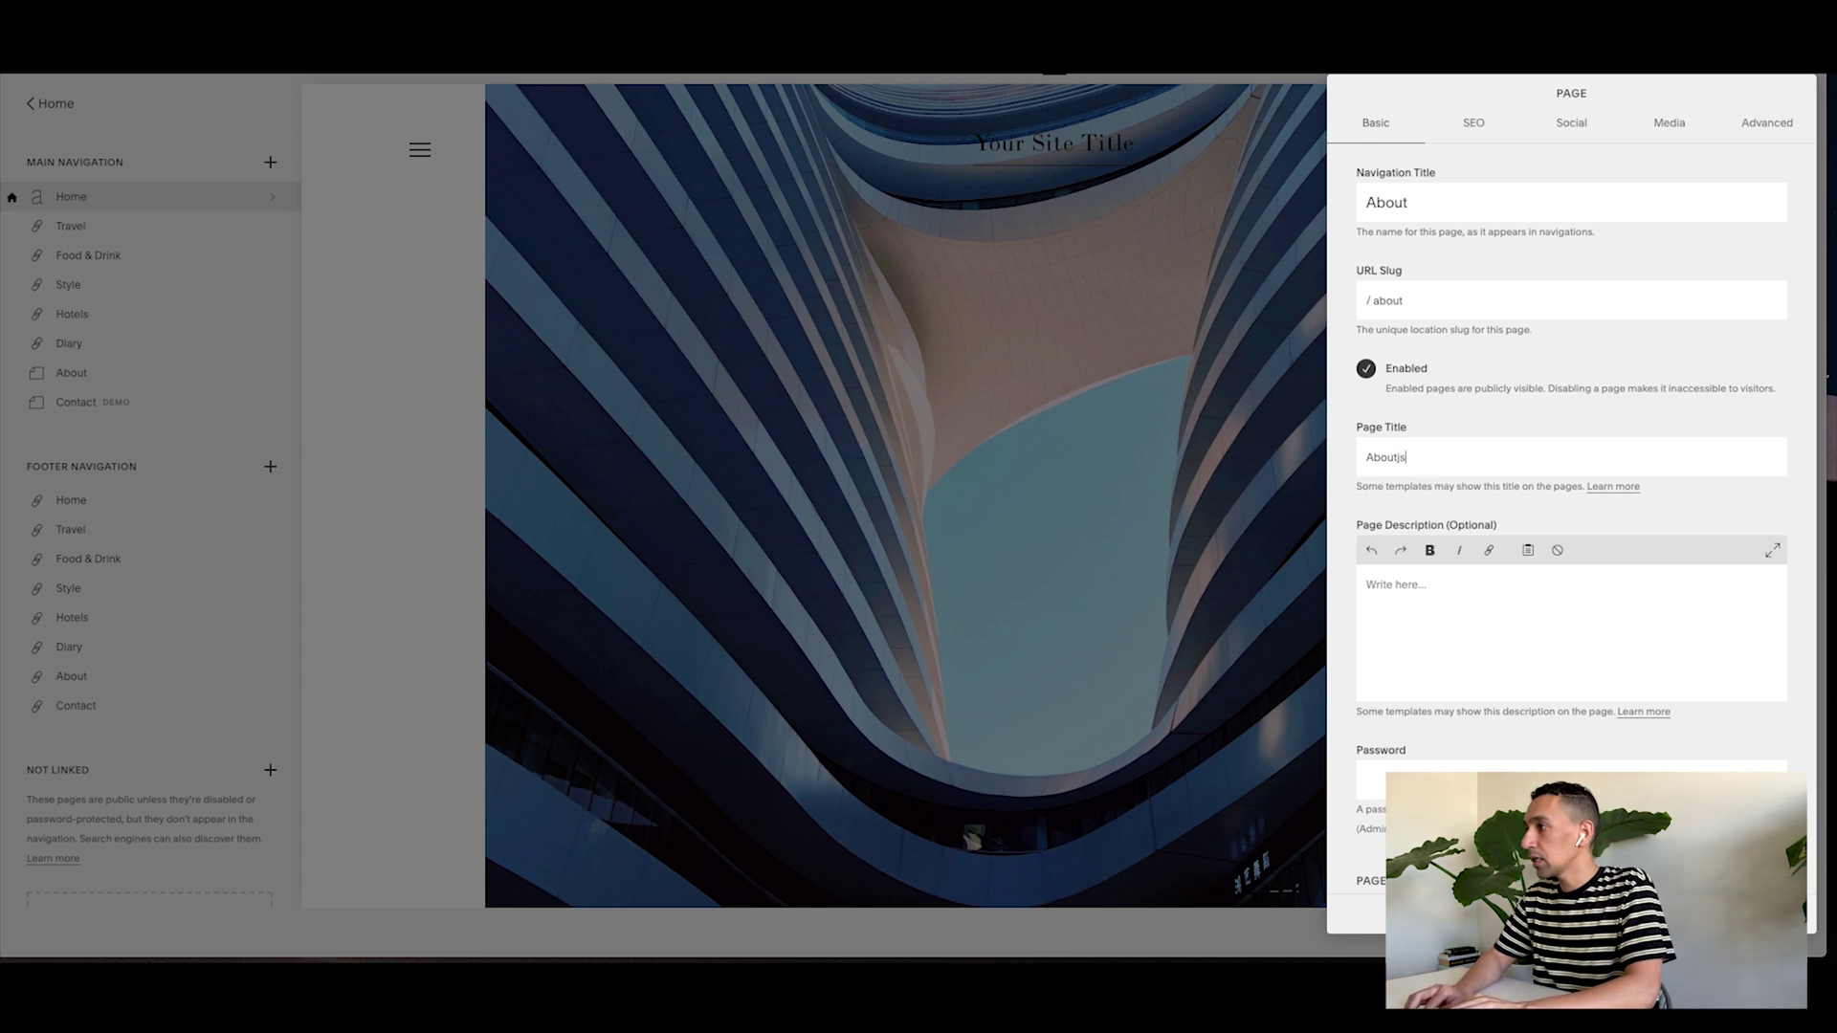
{"action": "key", "text": "BackSpace"}
{"action": "key", "text": "BackSpace"}
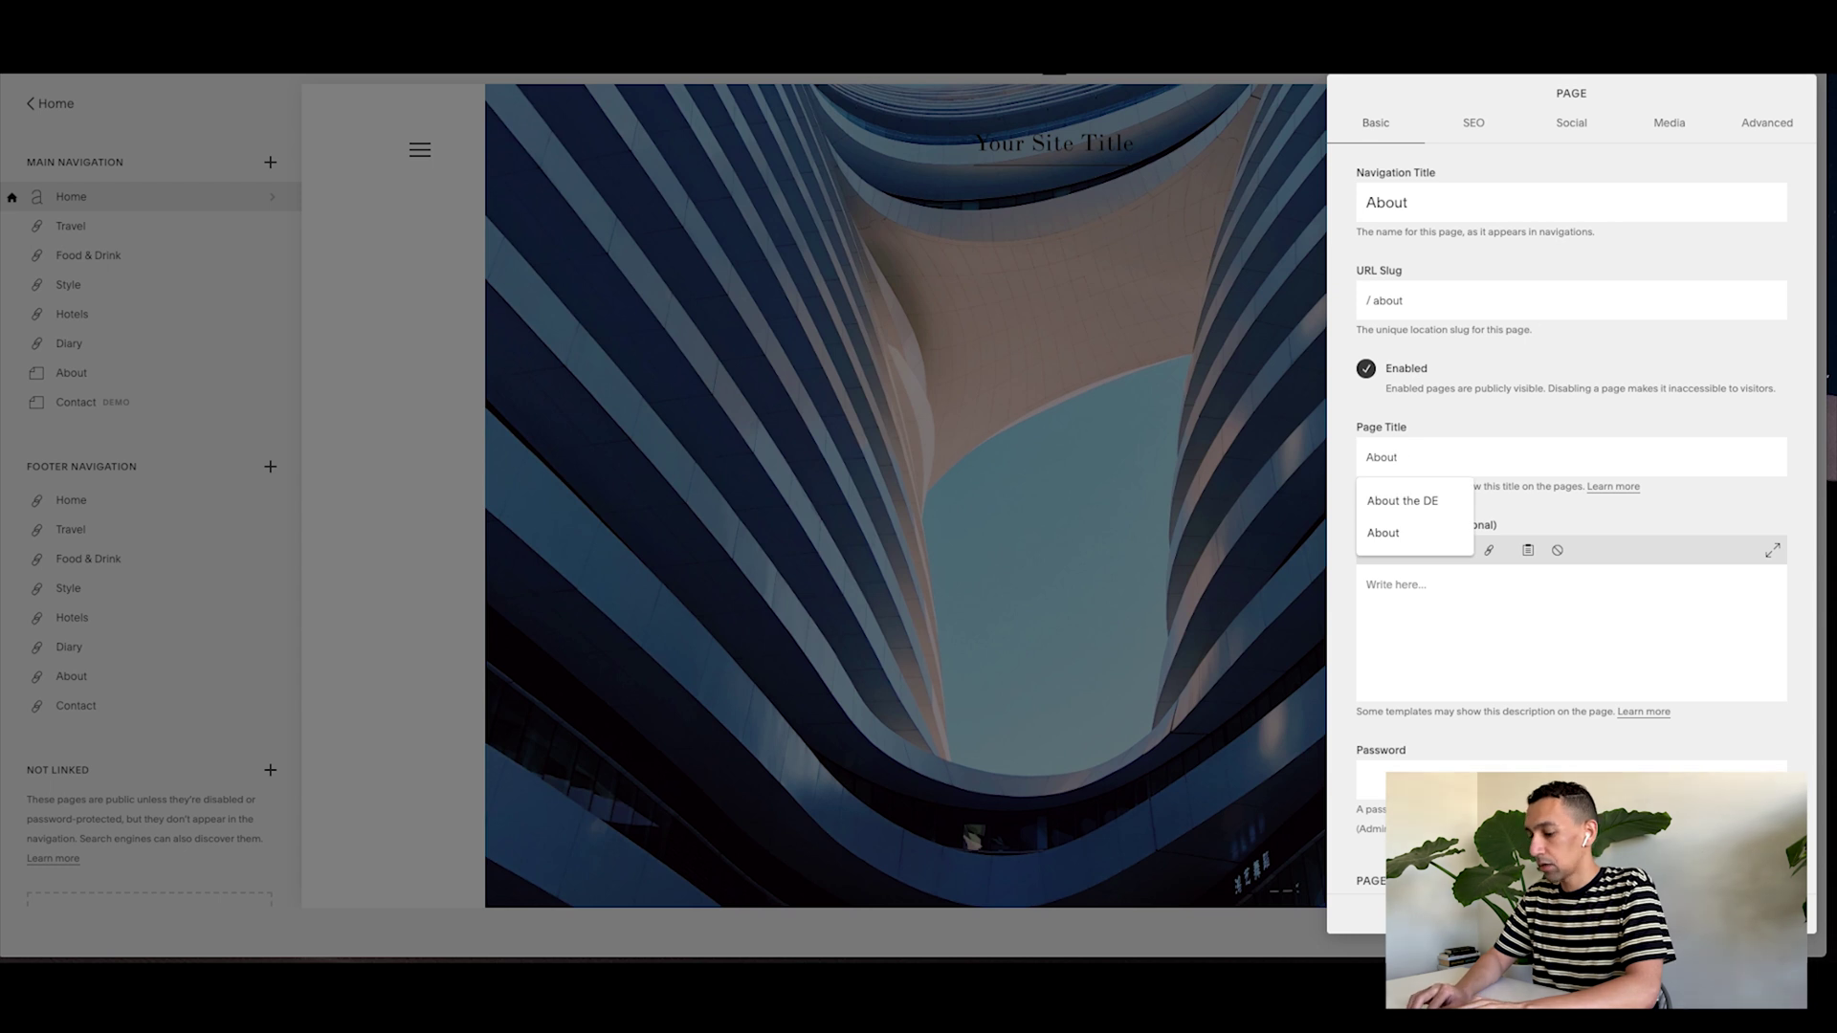
{"action": "type", "text": "The Hel"}
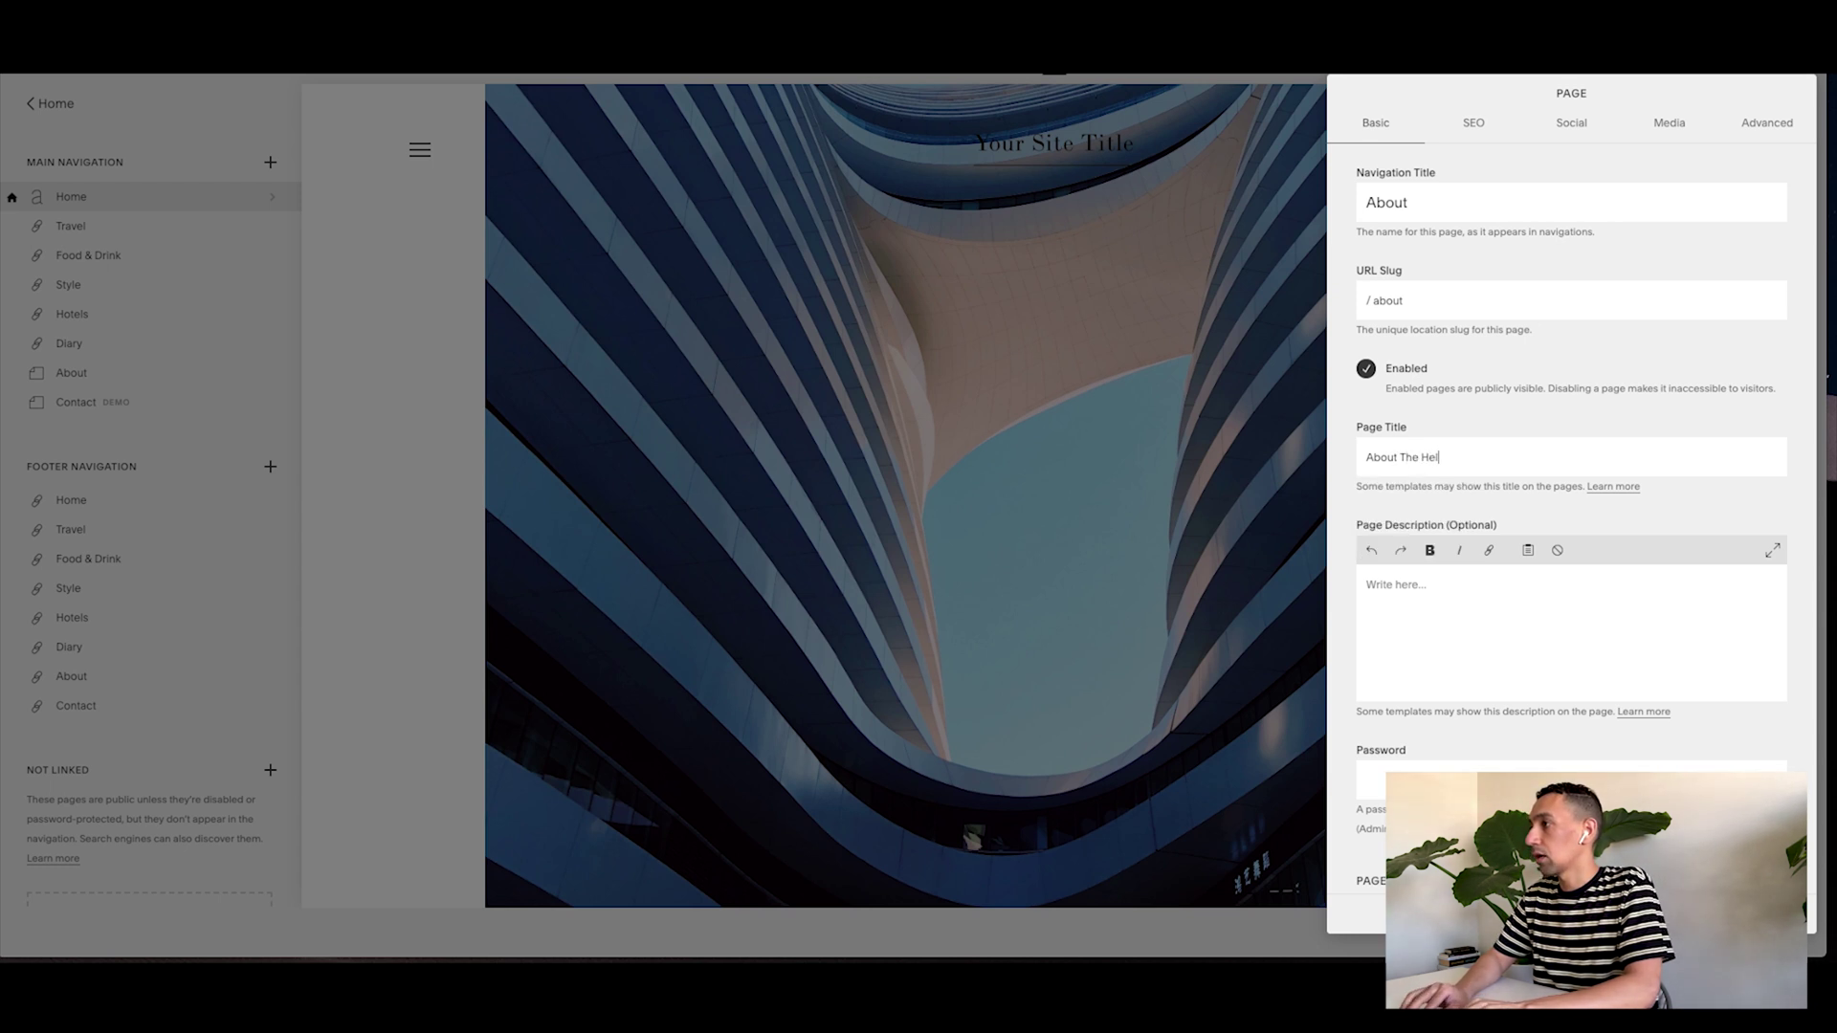
{"action": "type", "text": "lo Website, Loca"}
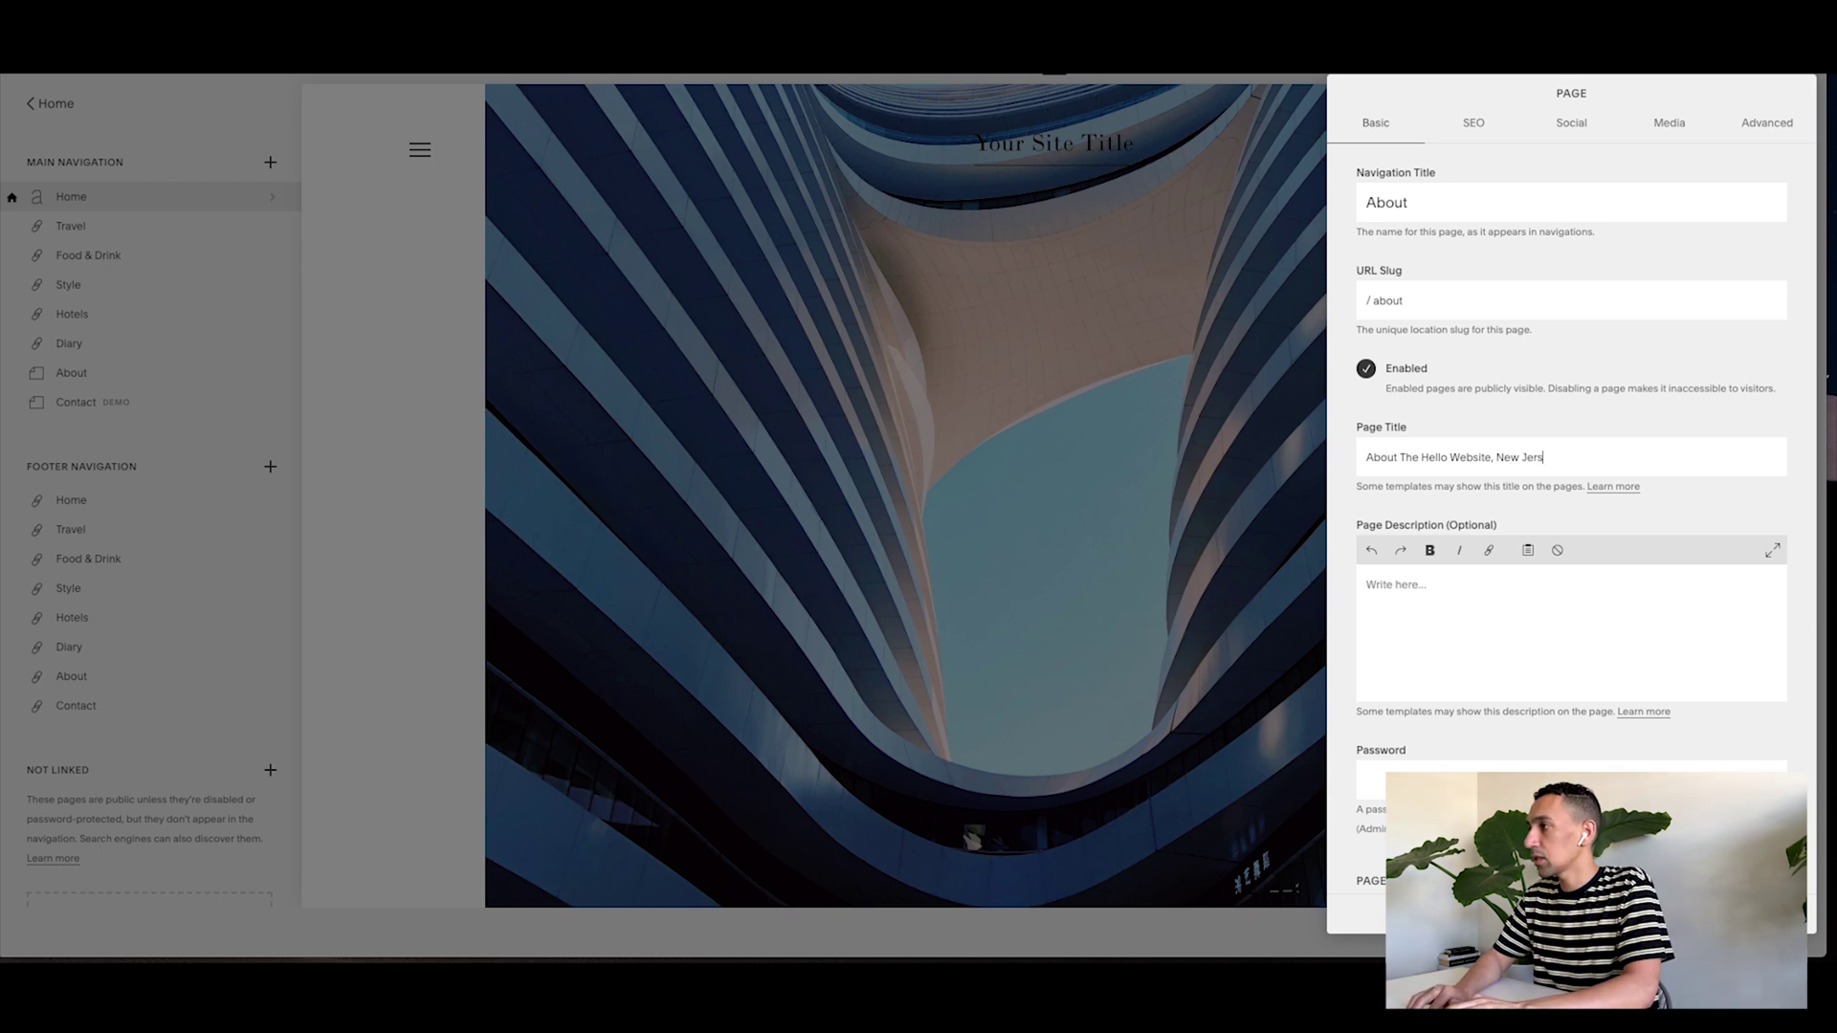
{"action": "type", "text": ","}
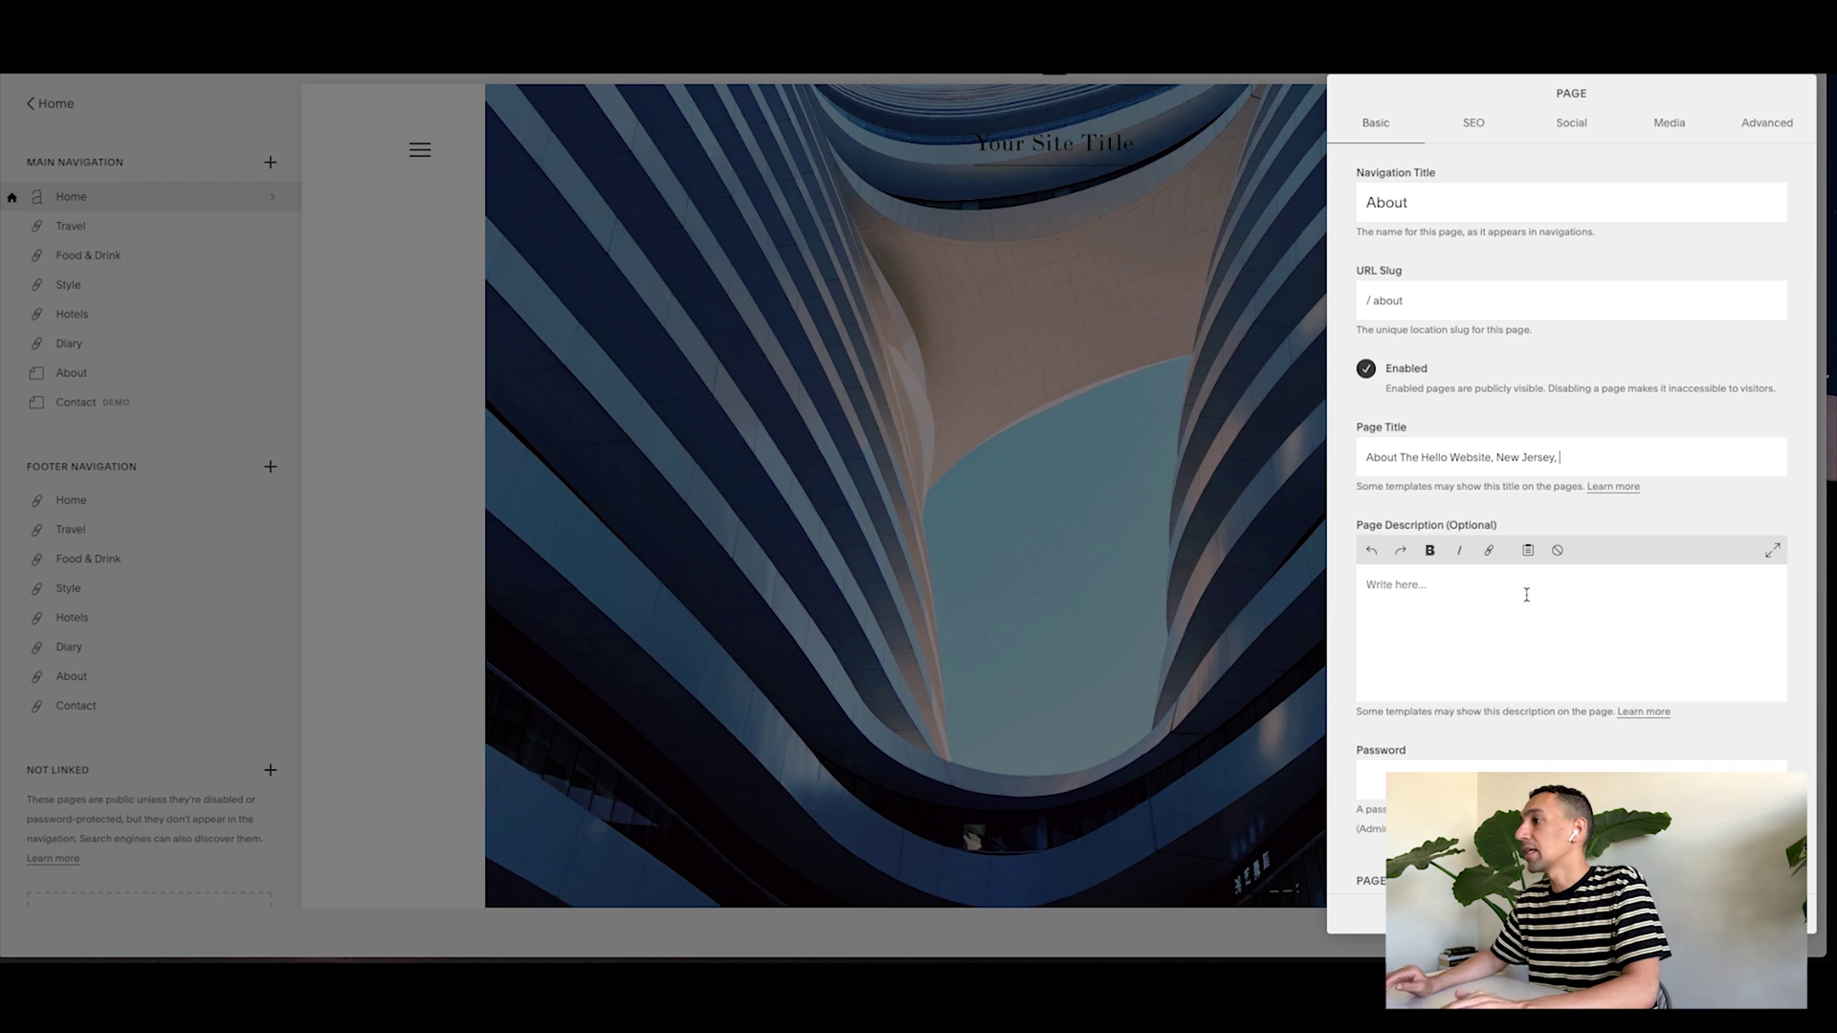
{"action": "left_click", "coordinate": [1499, 627]}
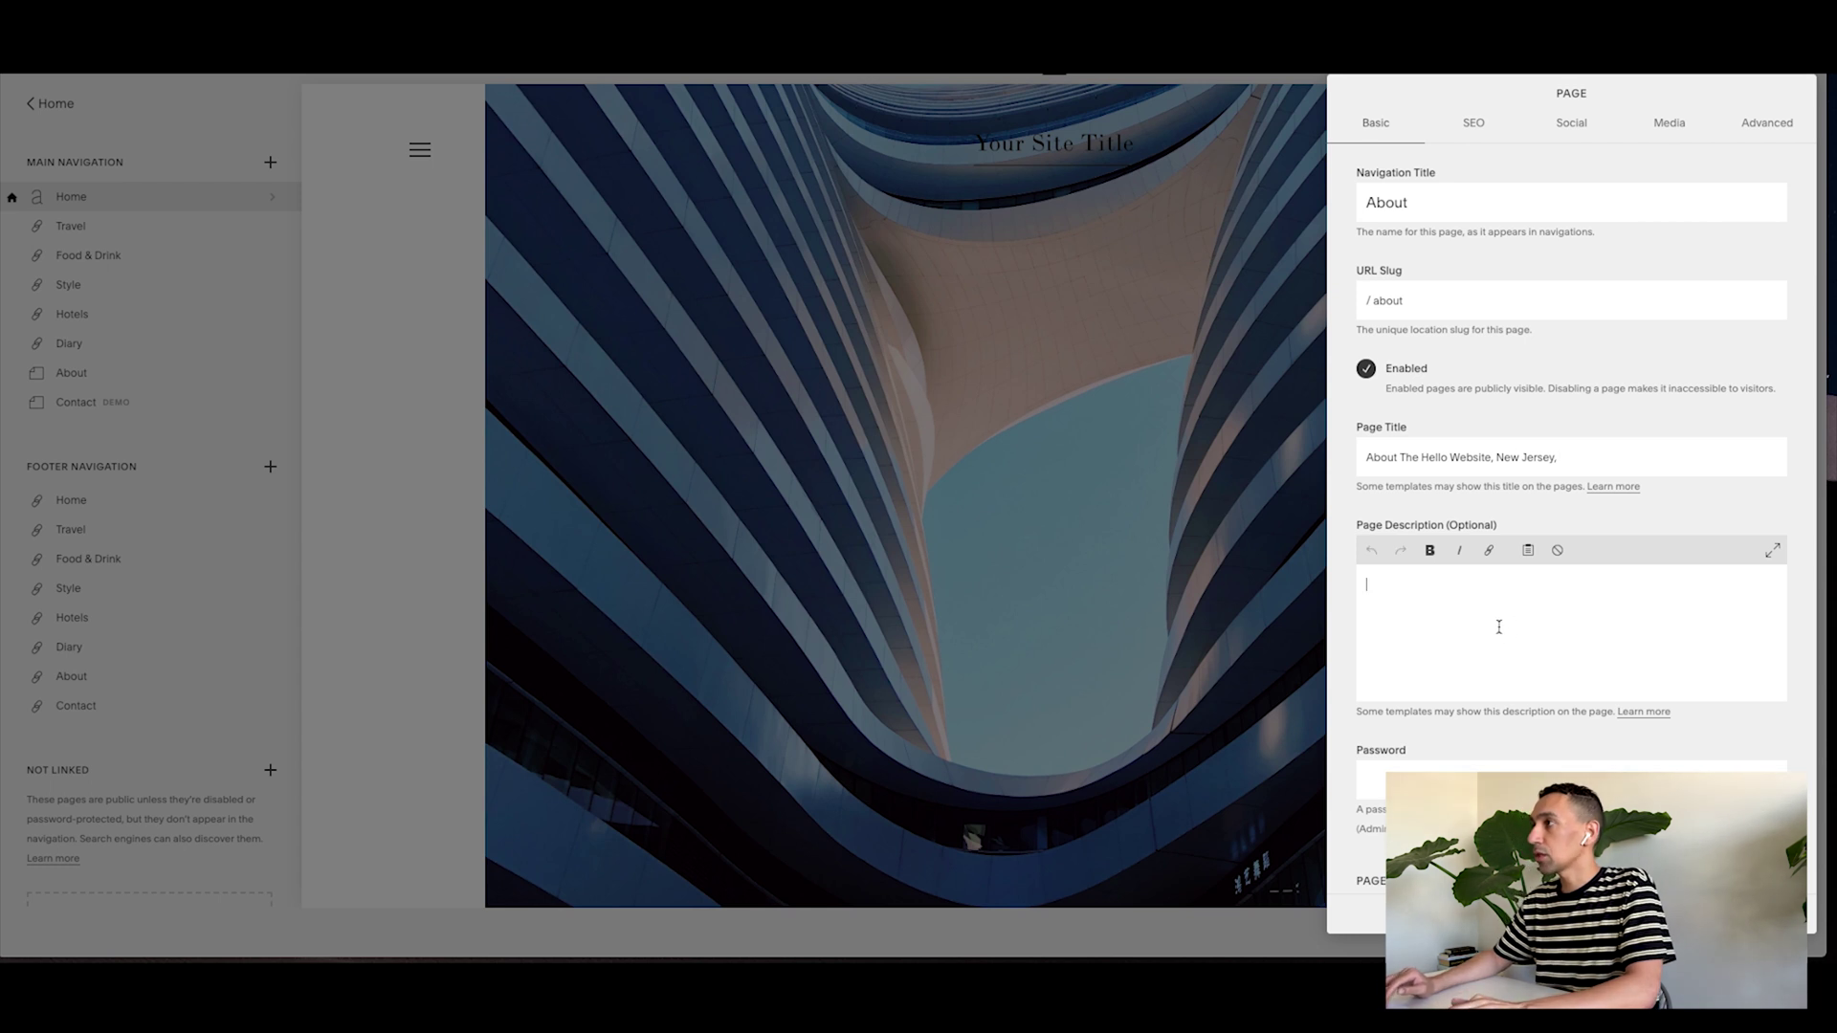
{"action": "left_click", "coordinate": [1474, 127]}
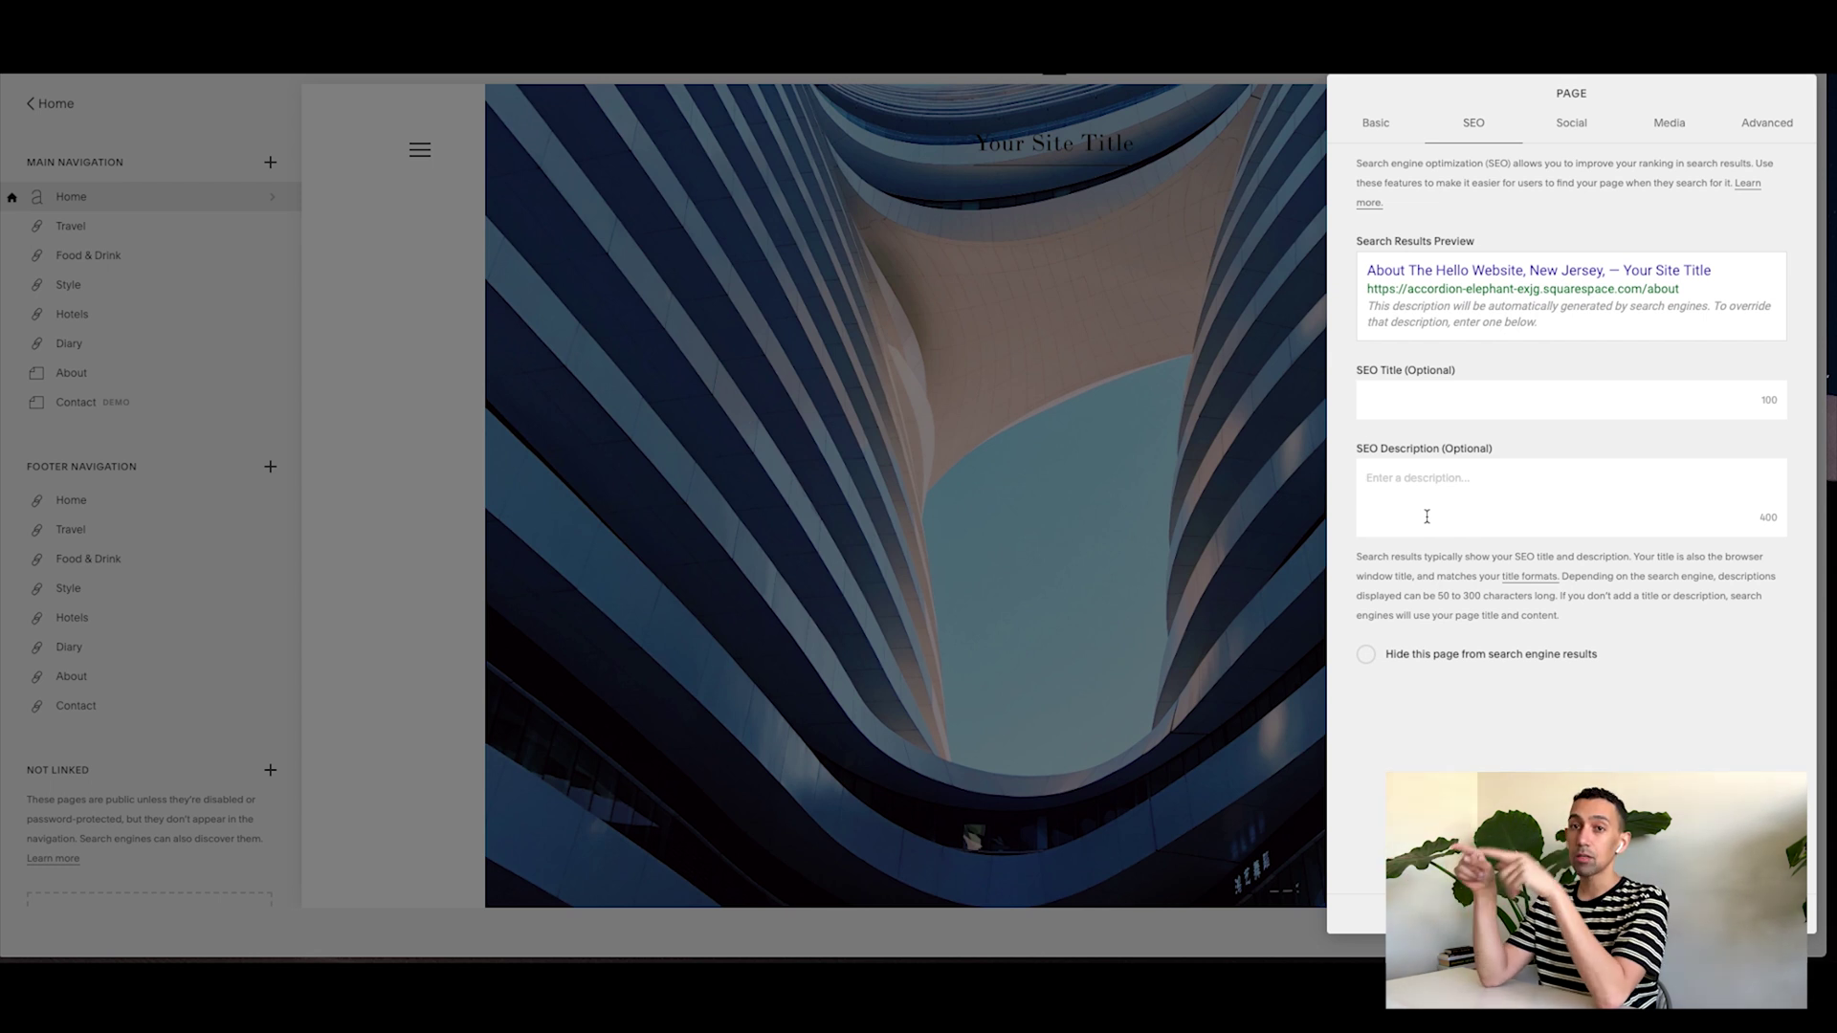
Step: Review the About page's SEO and Social previews, then close its settings, discarding the changes
{"action": "left_click", "coordinate": [1426, 517]}
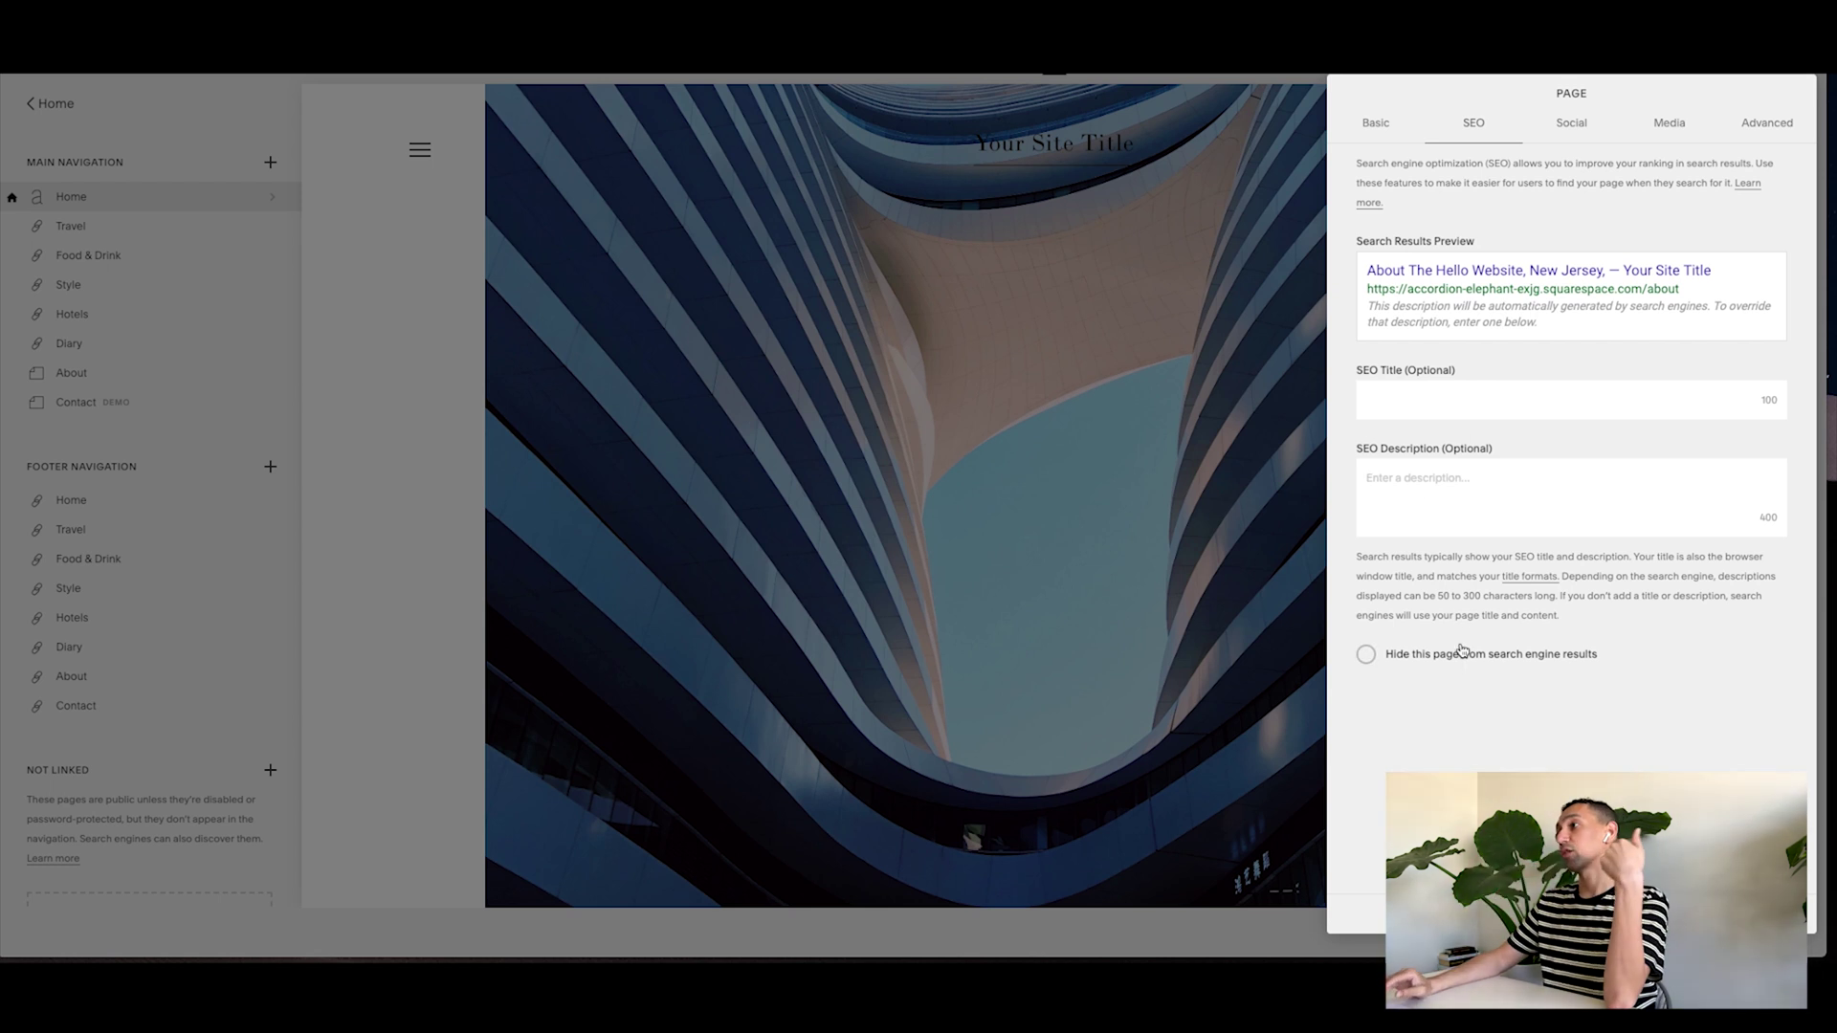
{"action": "left_click", "coordinate": [1563, 123]}
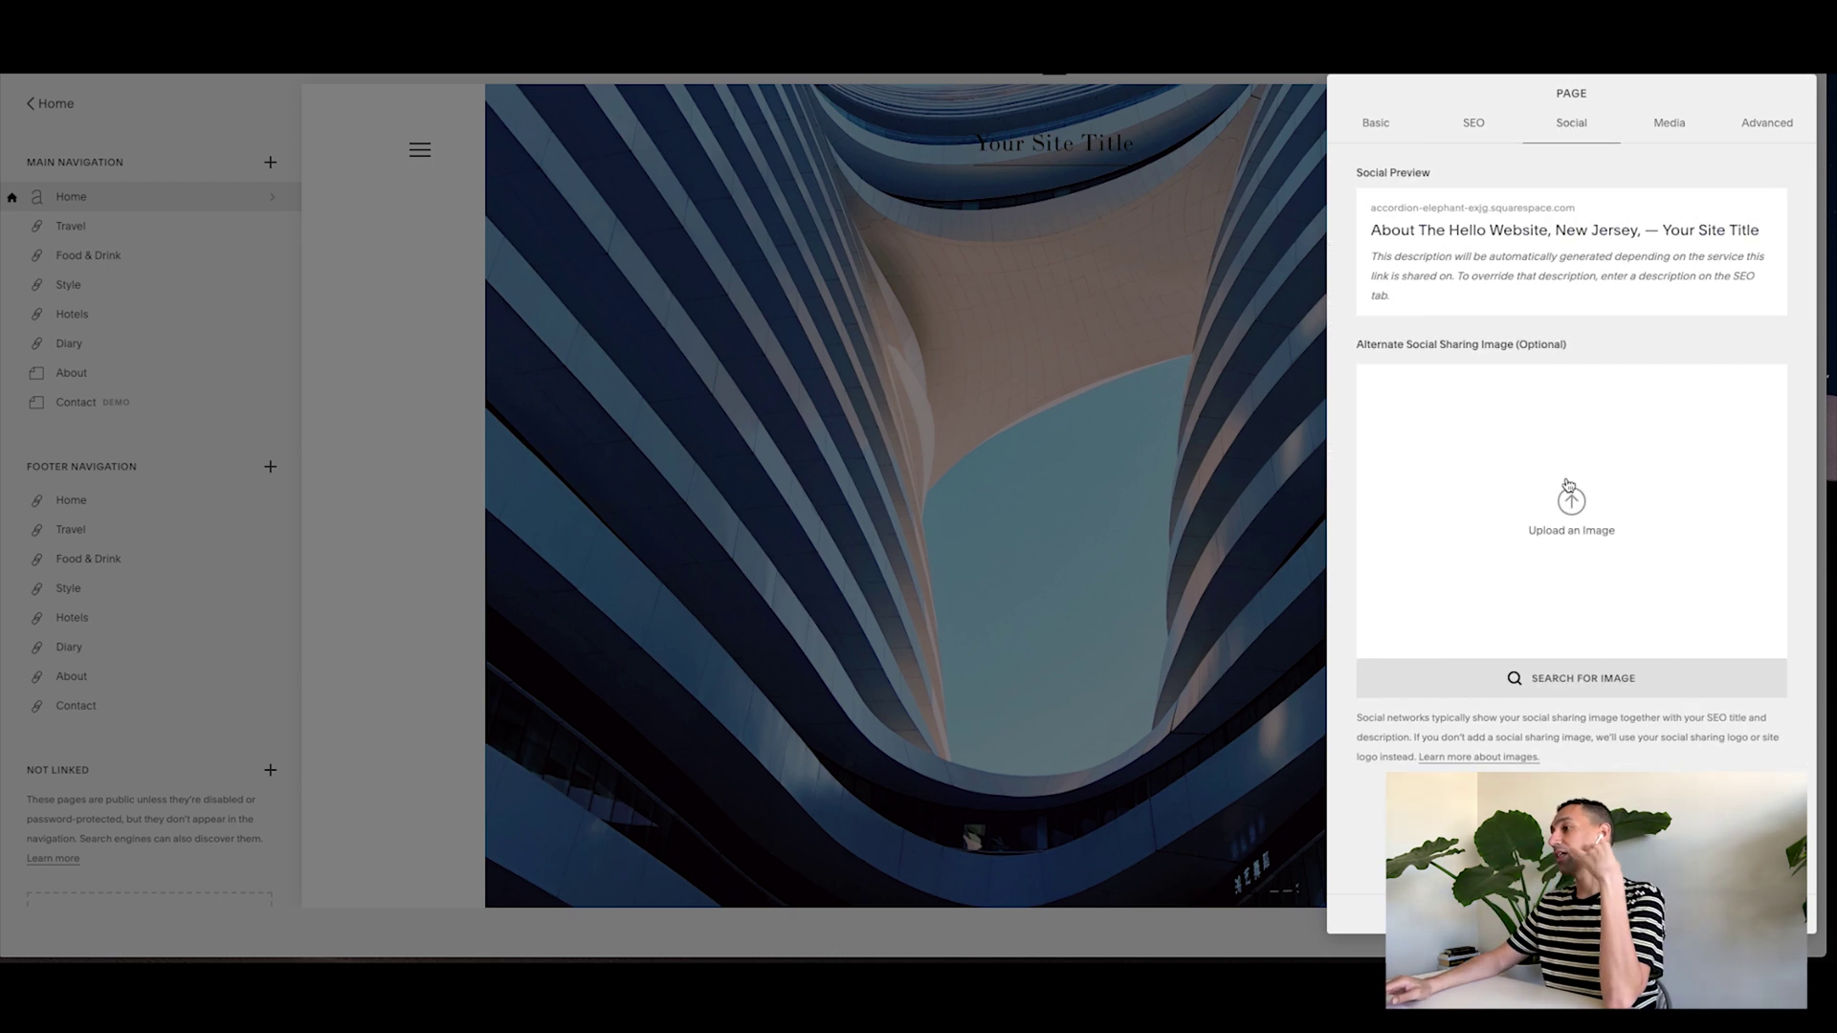
{"action": "left_click", "coordinate": [321, 524]}
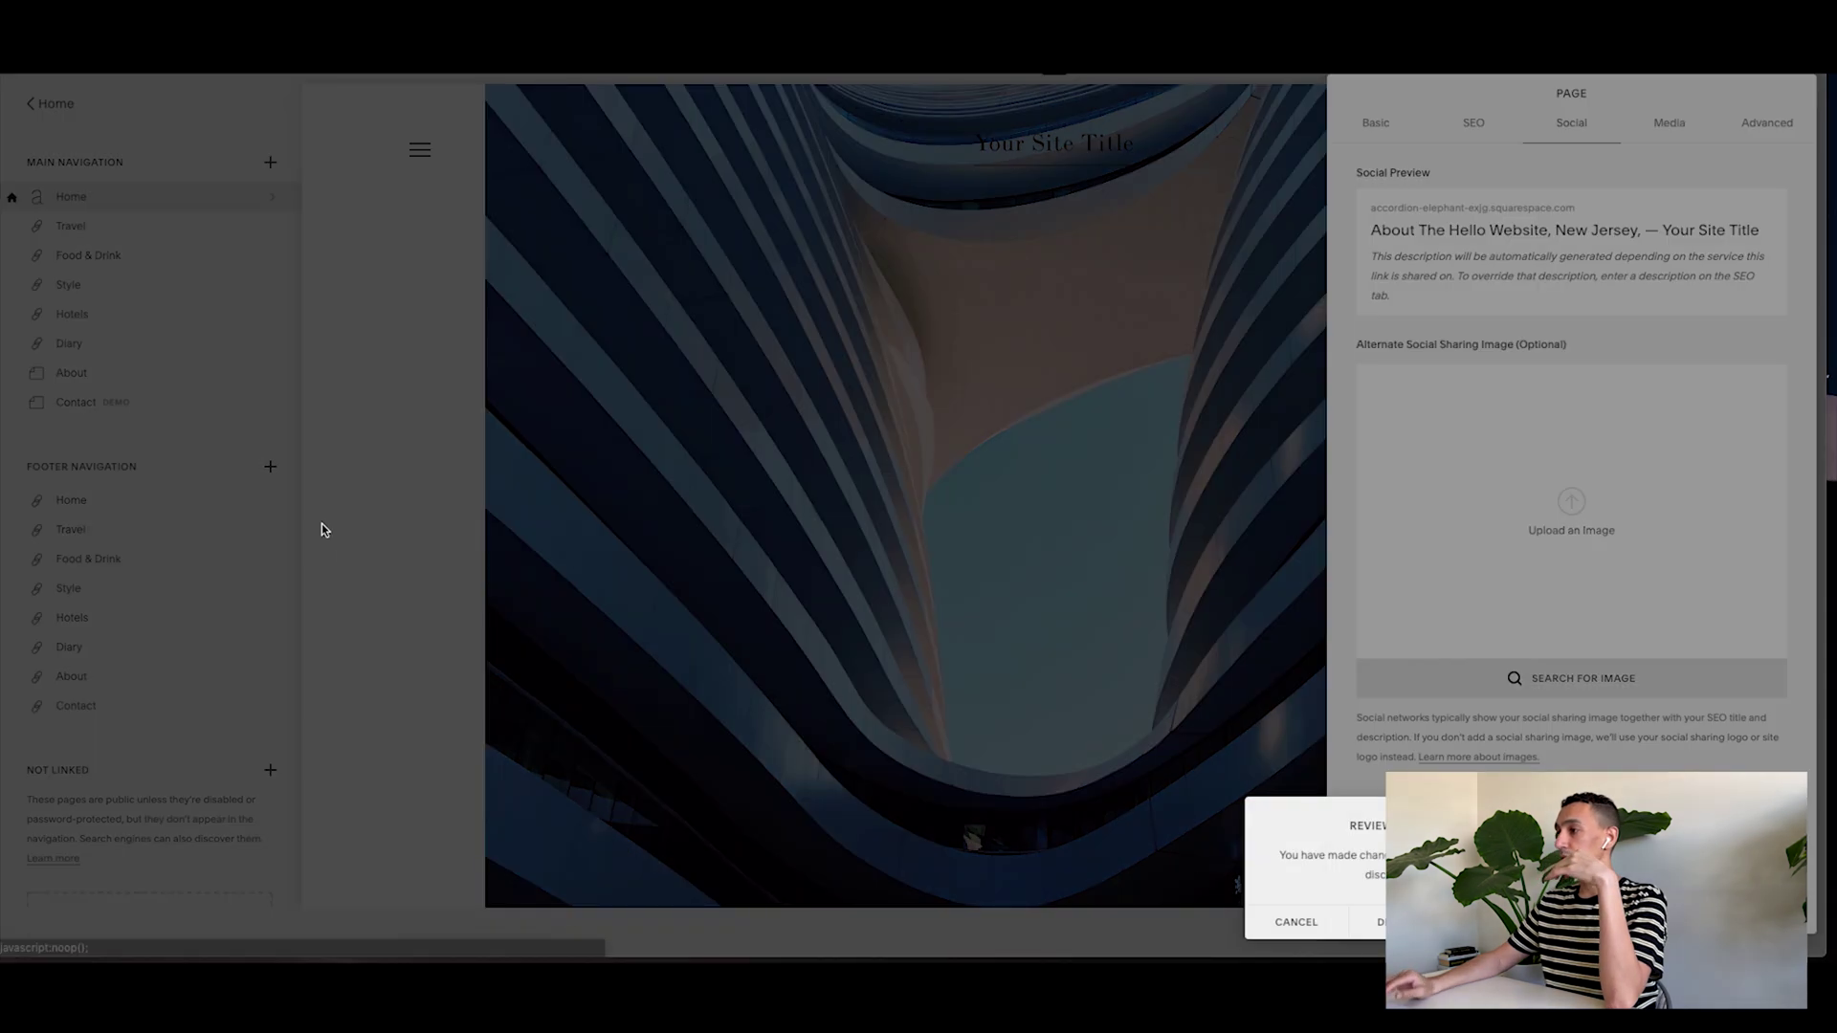
{"action": "left_click", "coordinate": [1368, 922]}
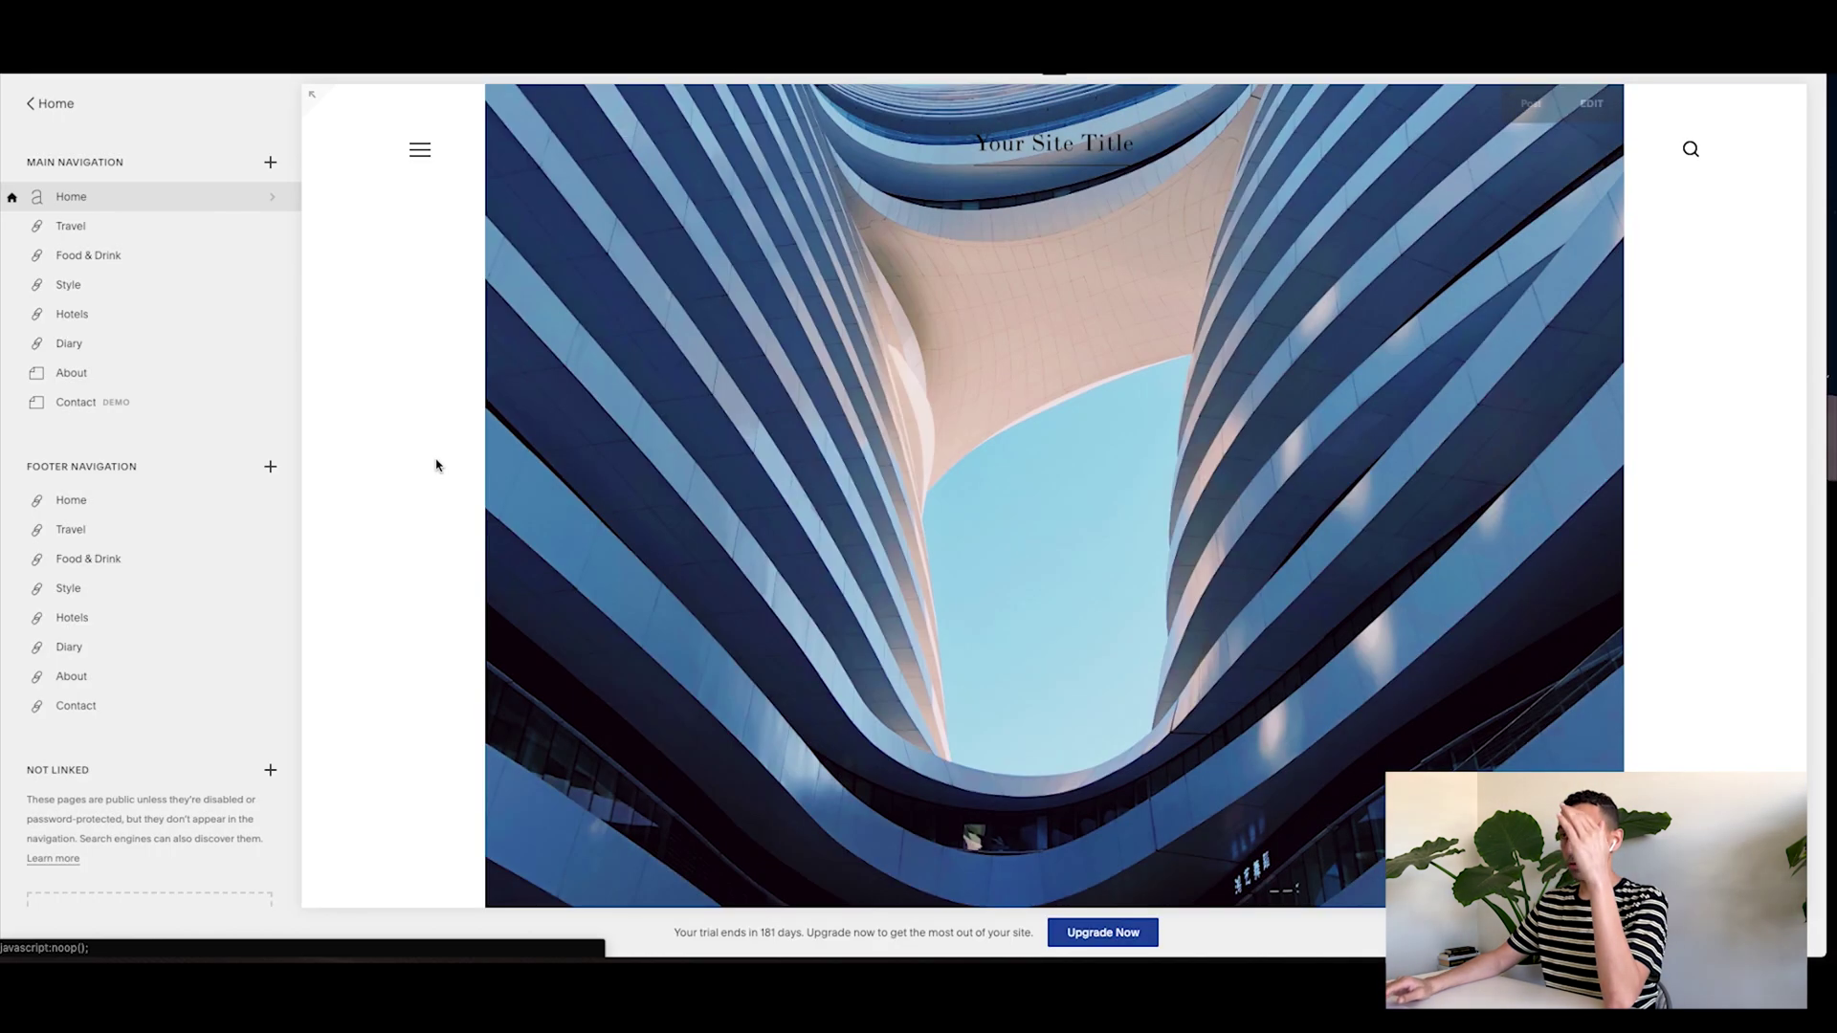
Step: Open Marketing > SEO from the site's main menu
{"action": "scroll", "coordinate": [177, 561], "scroll_direction": "down", "scroll_amount": 2}
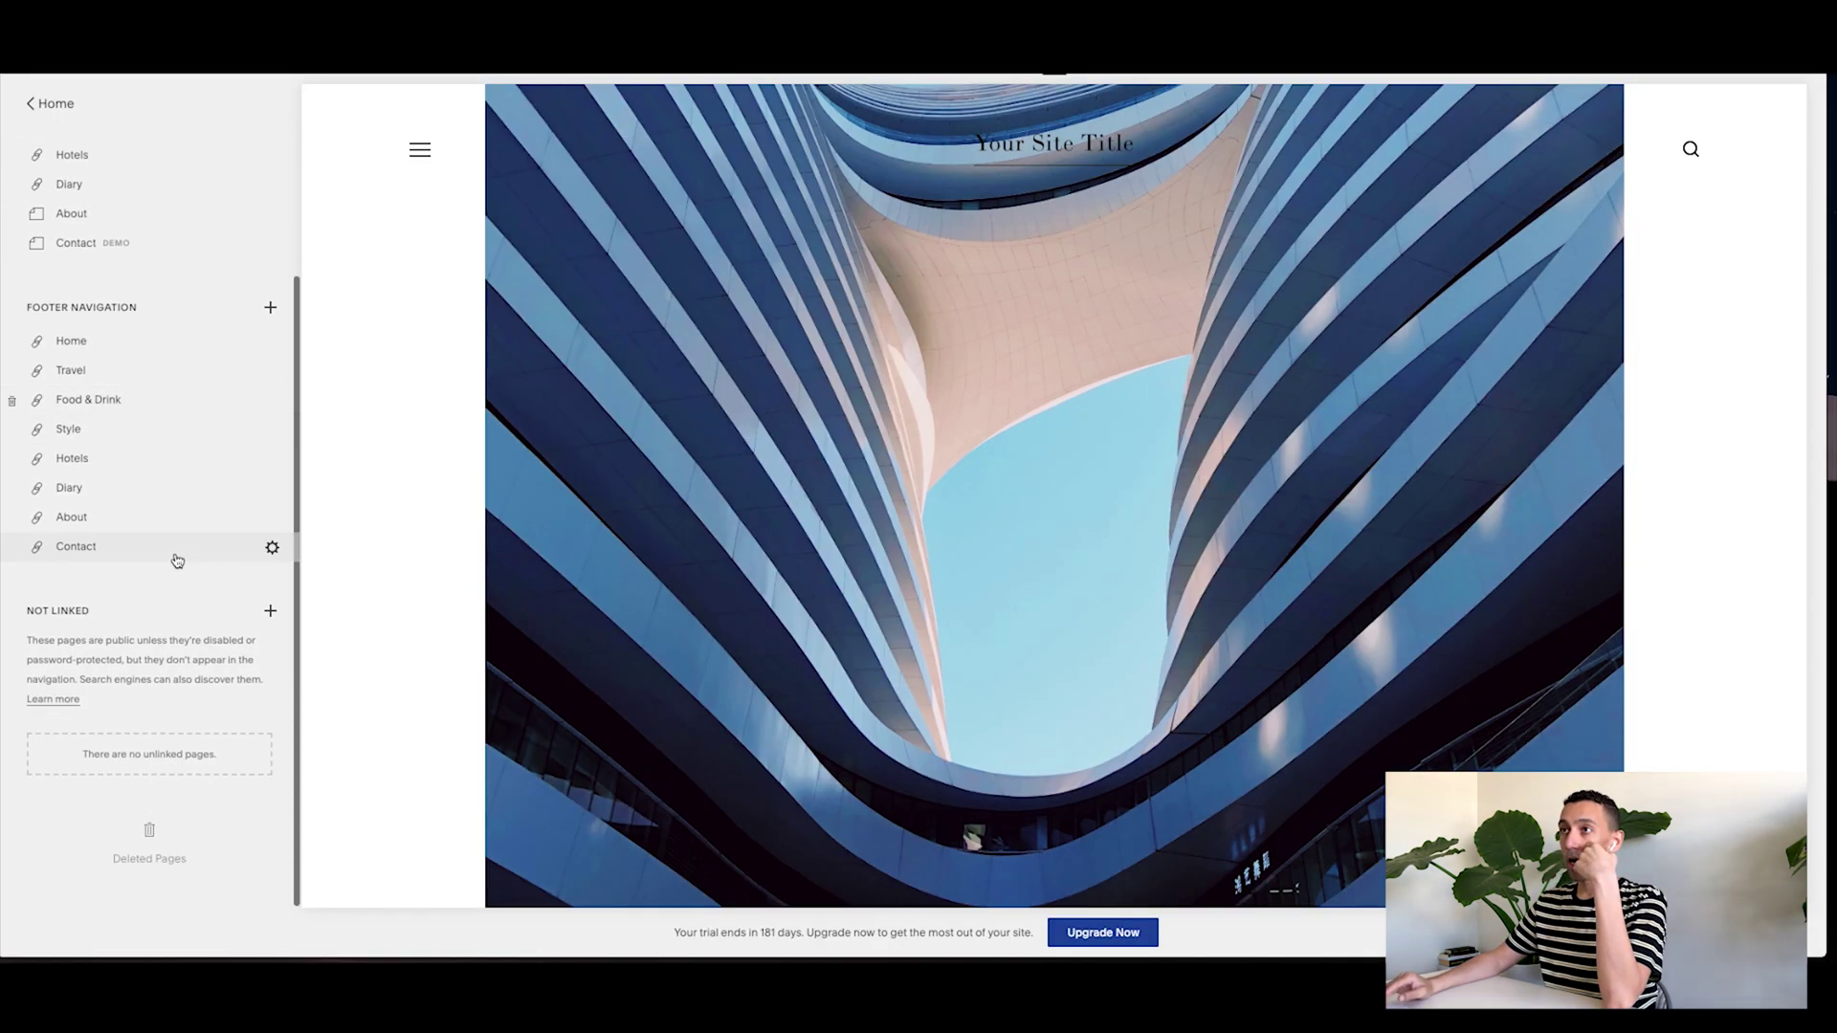
{"action": "scroll", "coordinate": [172, 558], "scroll_direction": "up", "scroll_amount": 2}
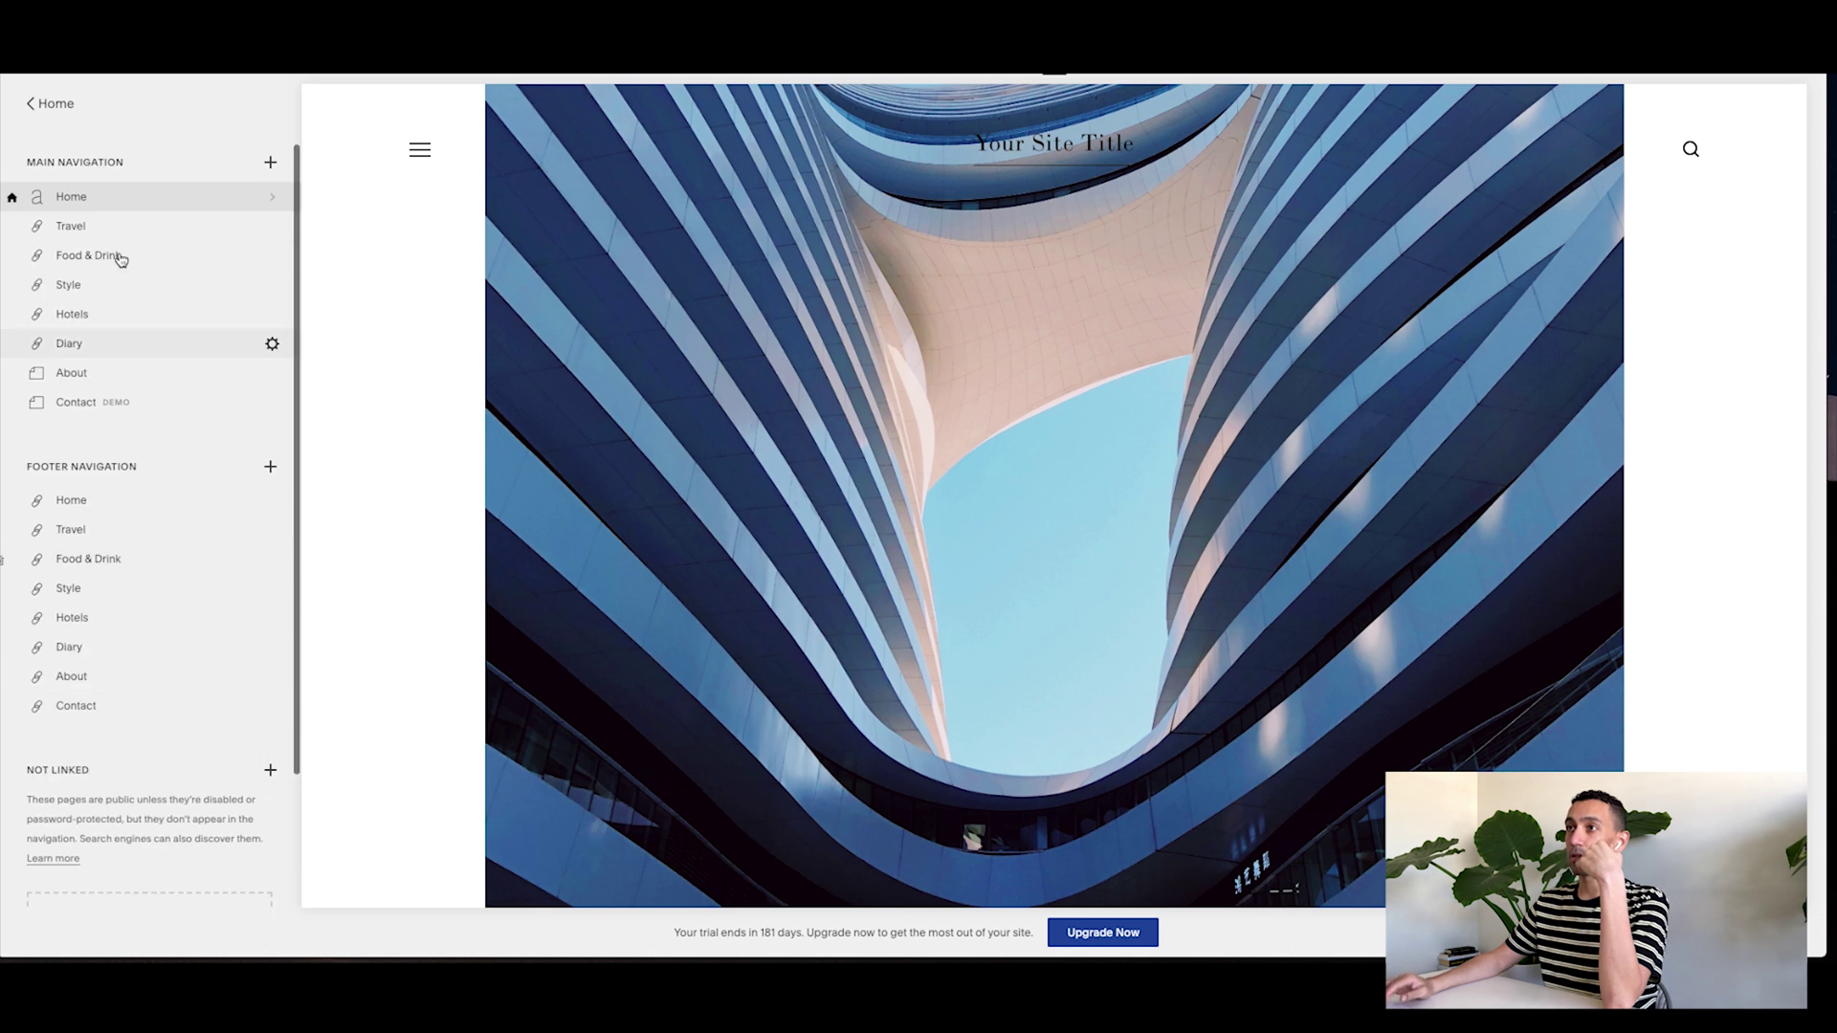
{"action": "left_click", "coordinate": [45, 105]}
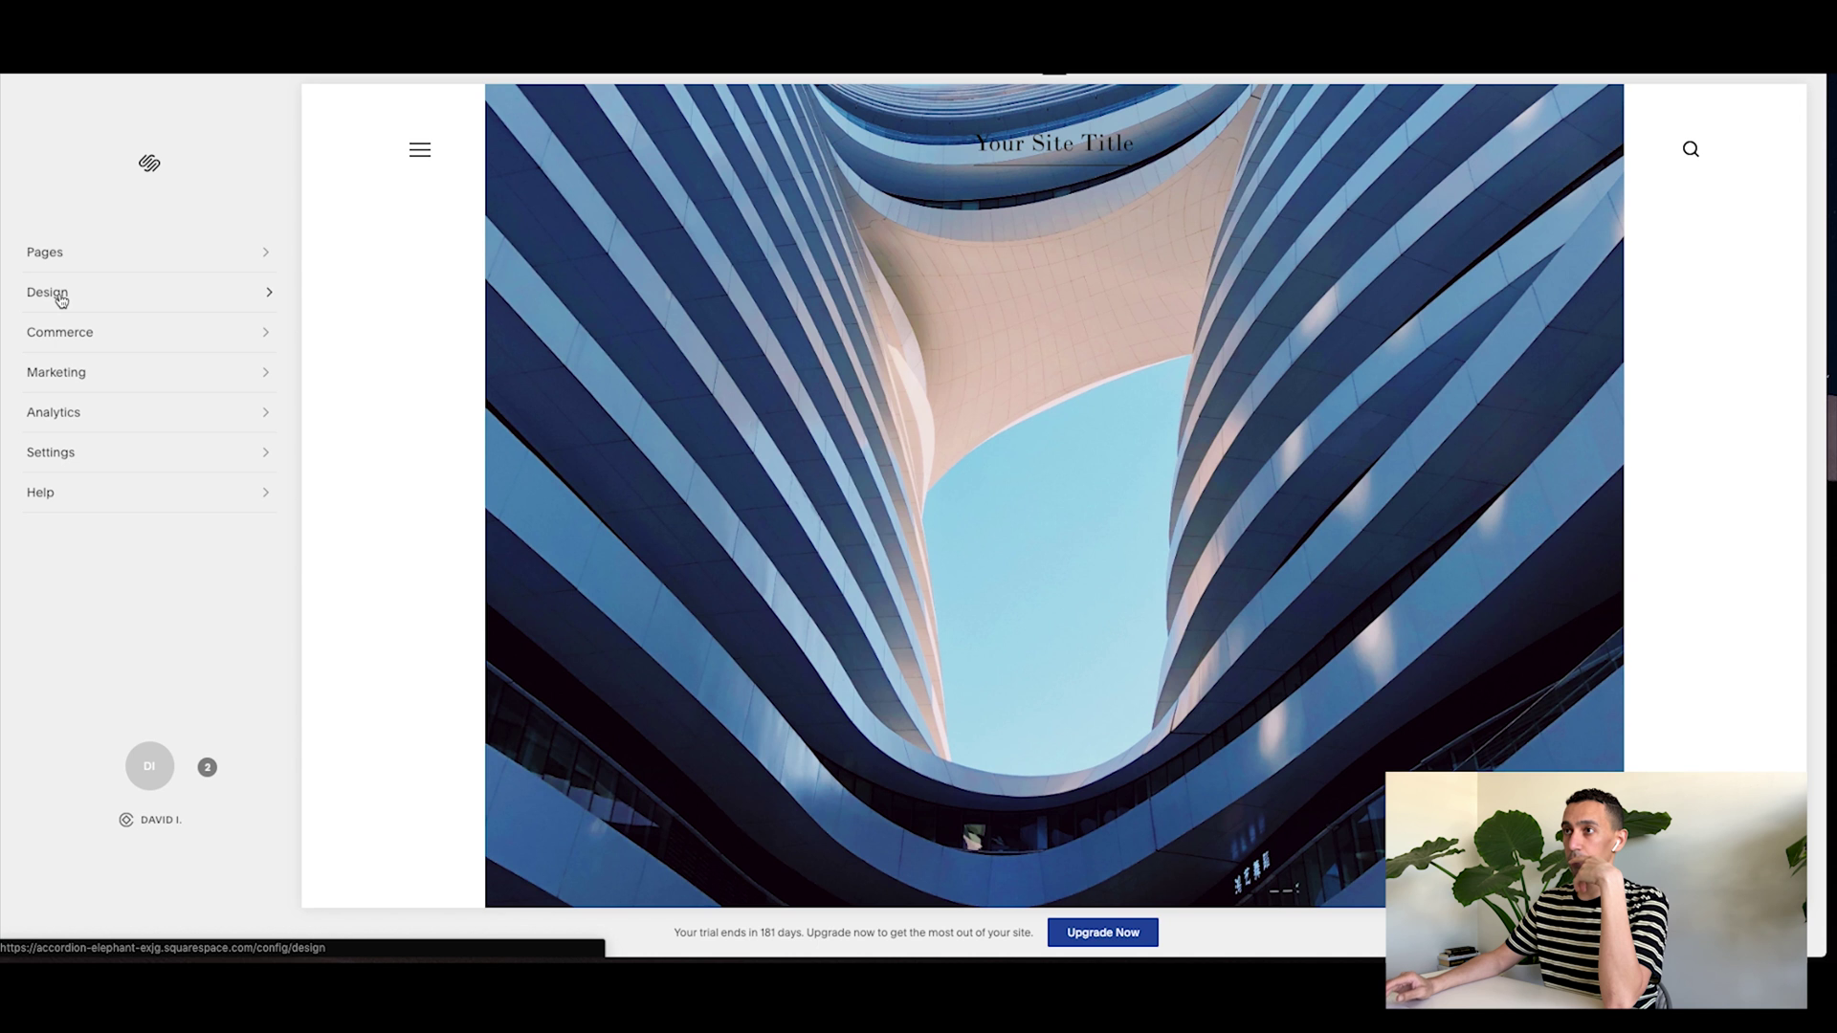
{"action": "left_click", "coordinate": [61, 374]}
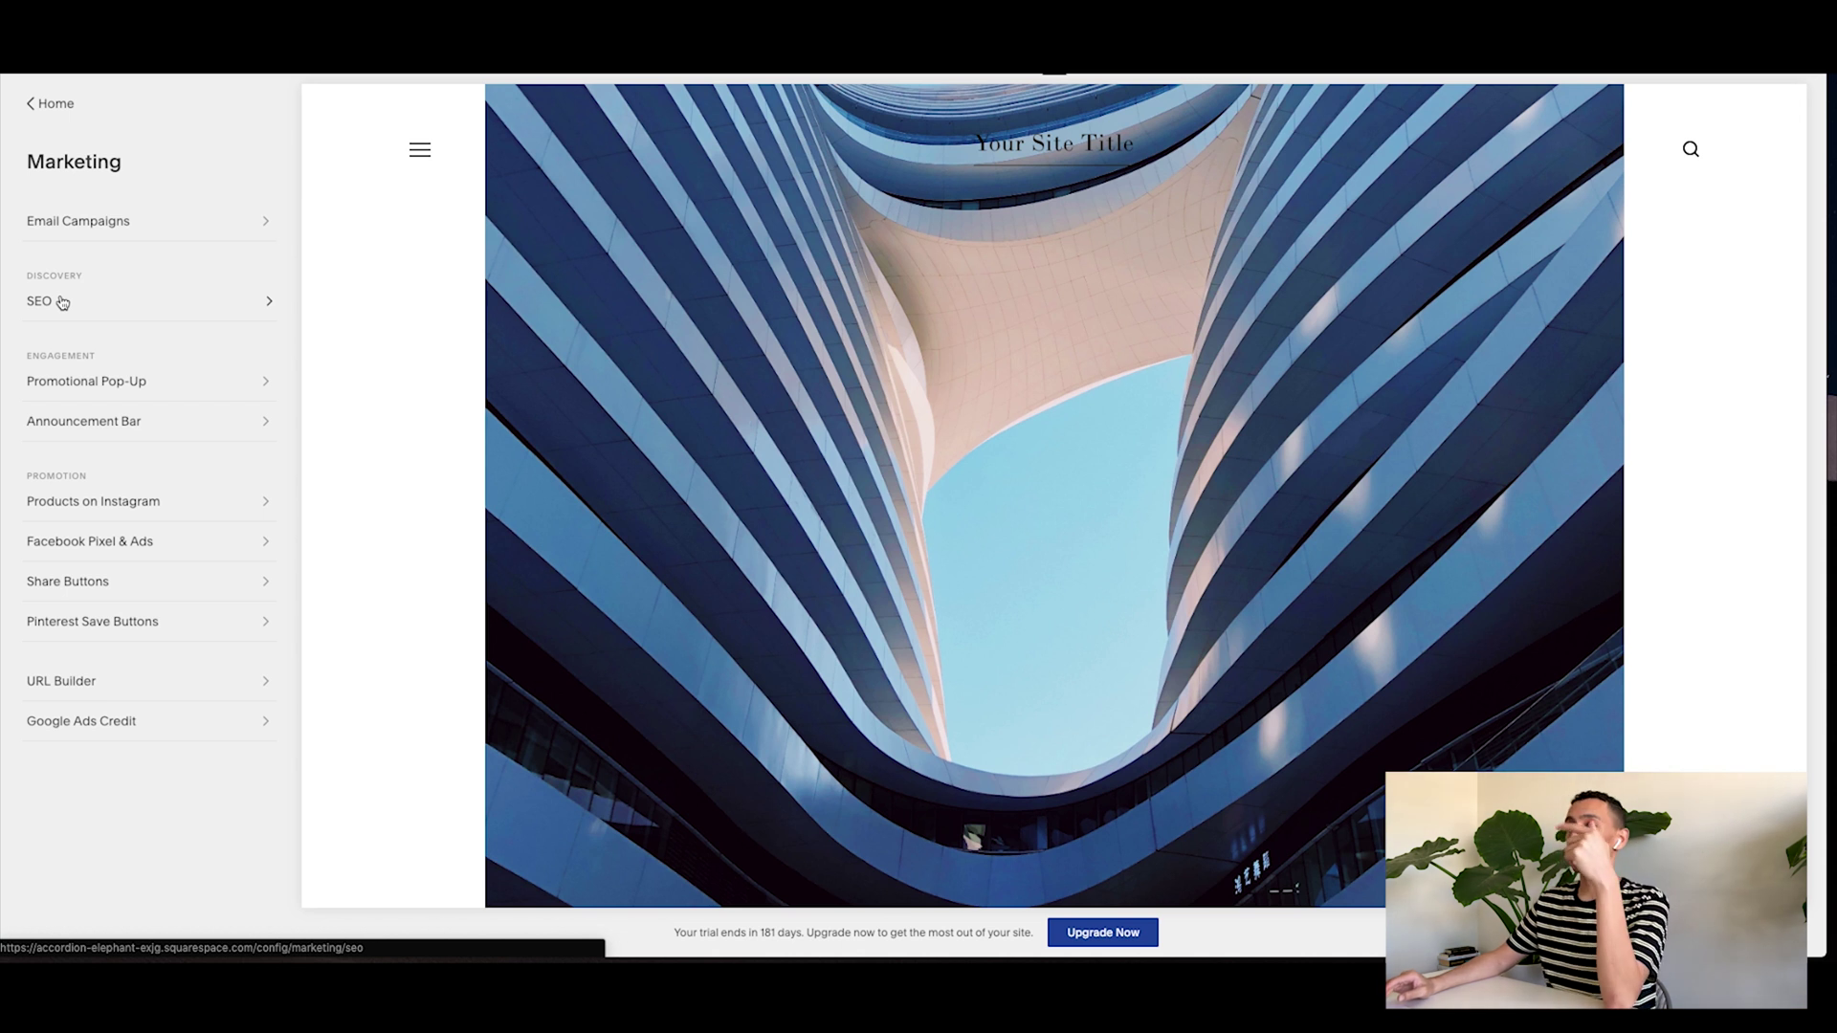
{"action": "left_click", "coordinate": [63, 303]}
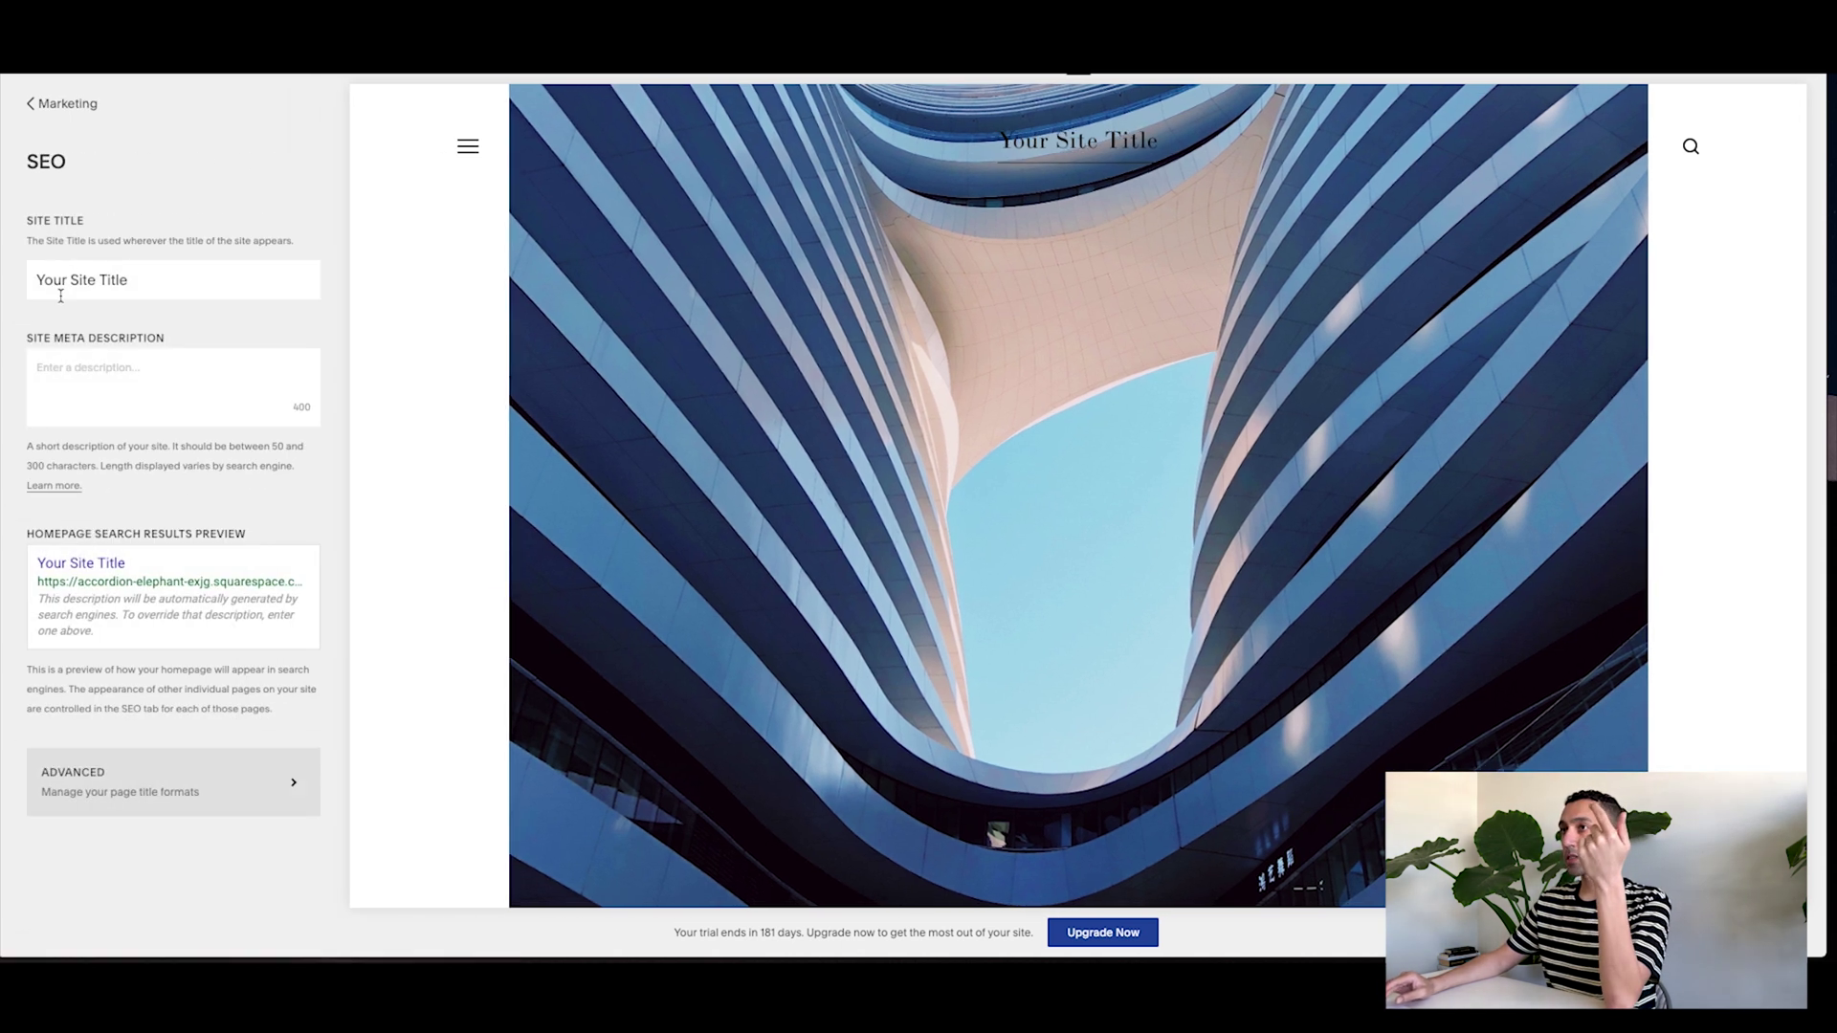
Step: Replace the site title with 'Hello Website - Social Media Management' and save it
{"action": "left_click_drag", "start_coordinate": [145, 286], "coordinate": [32, 283]}
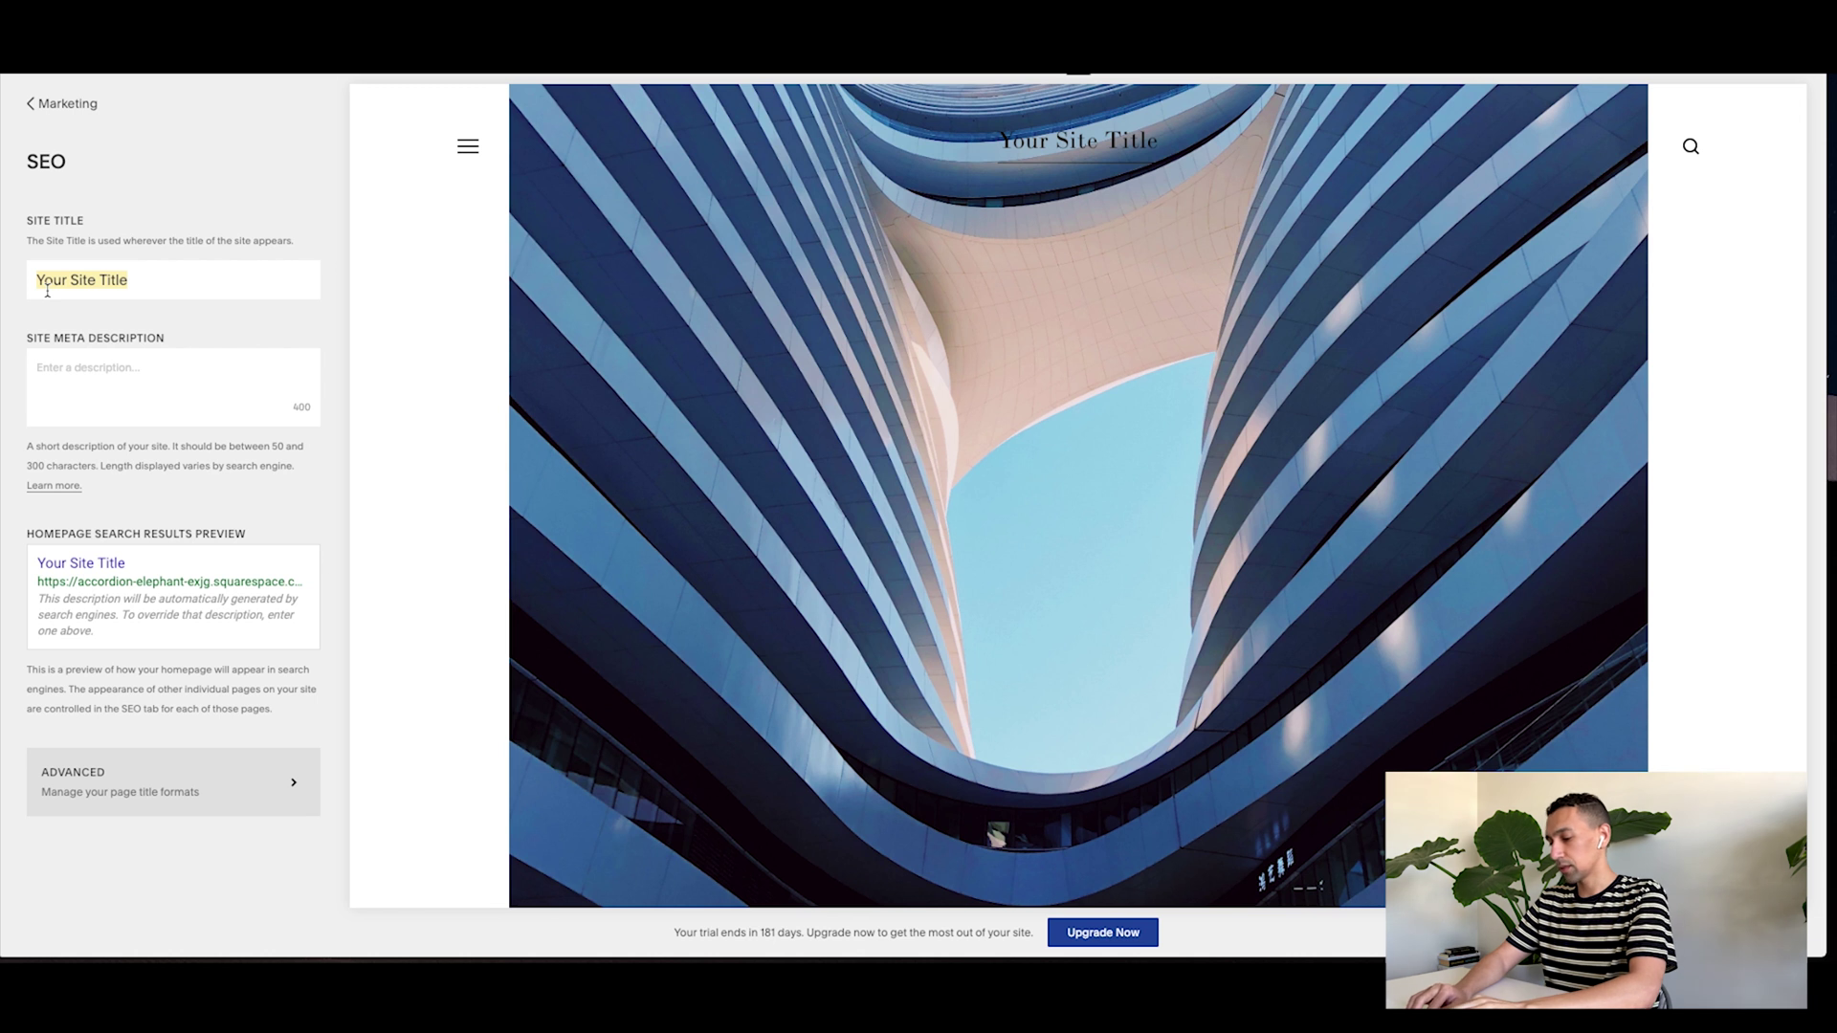
{"action": "type", "text": "H"}
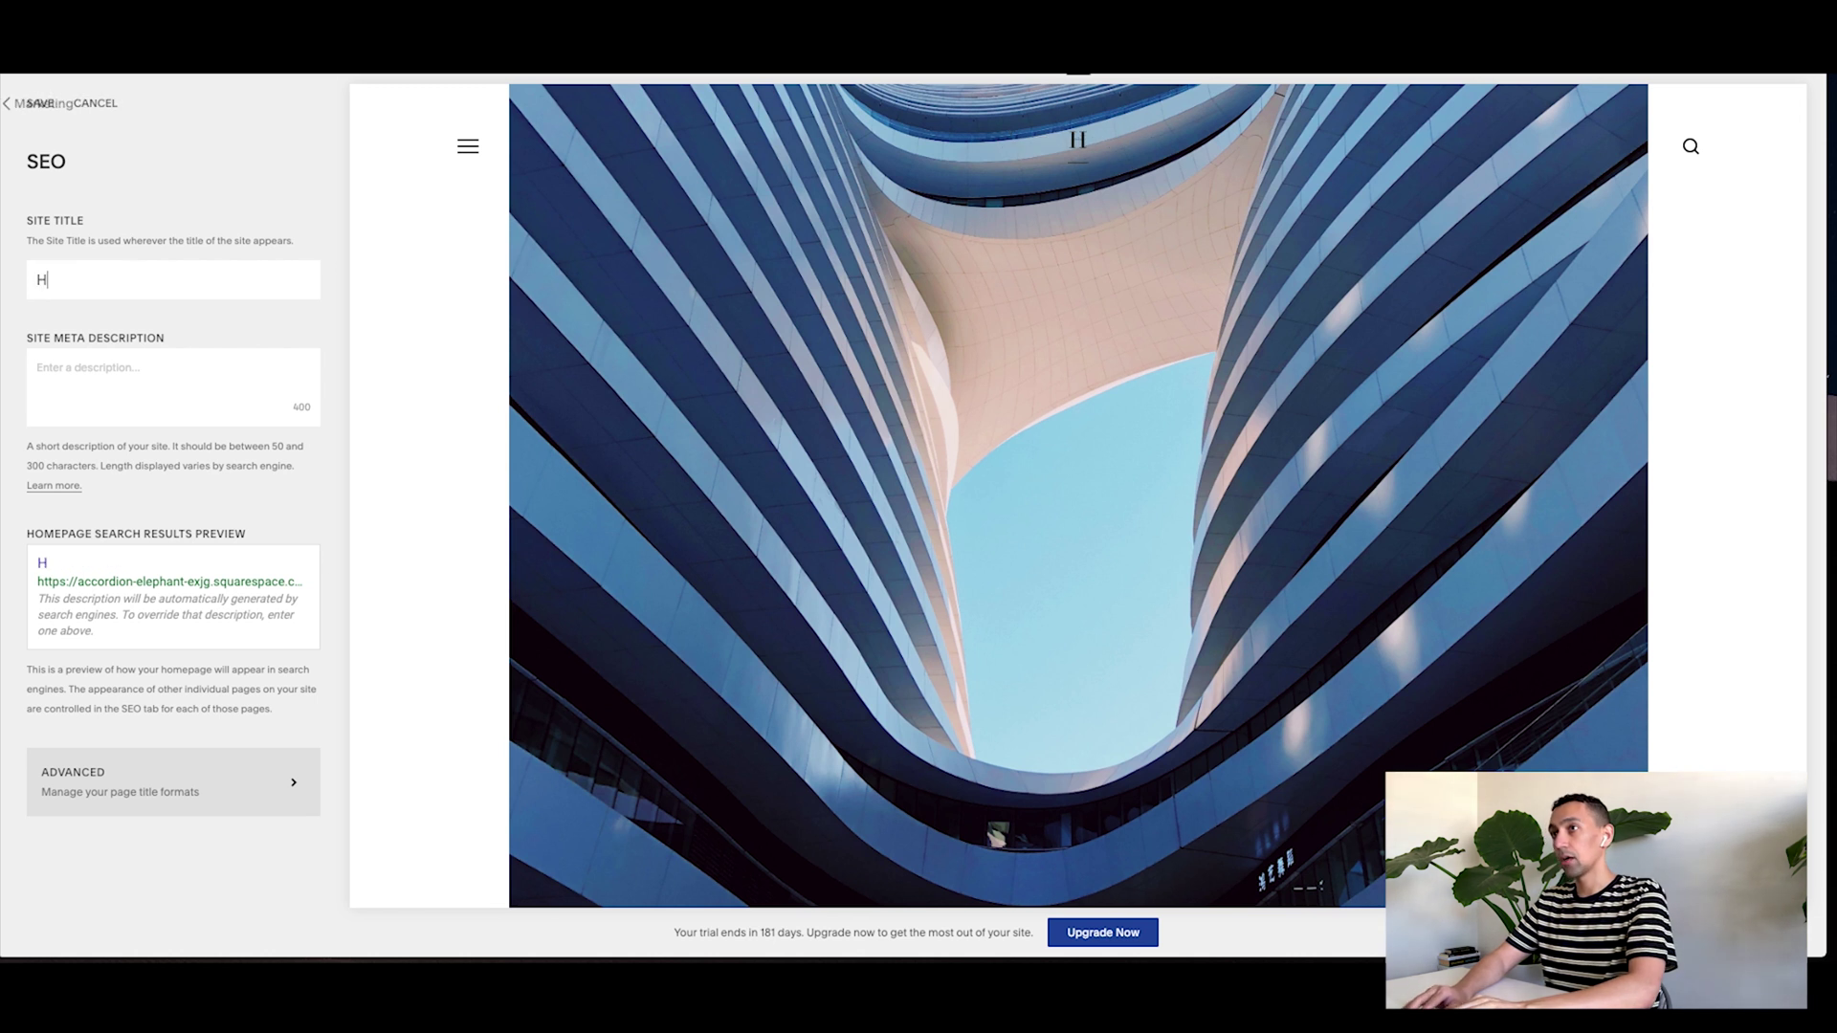
{"action": "type", "text": "ello Website - "}
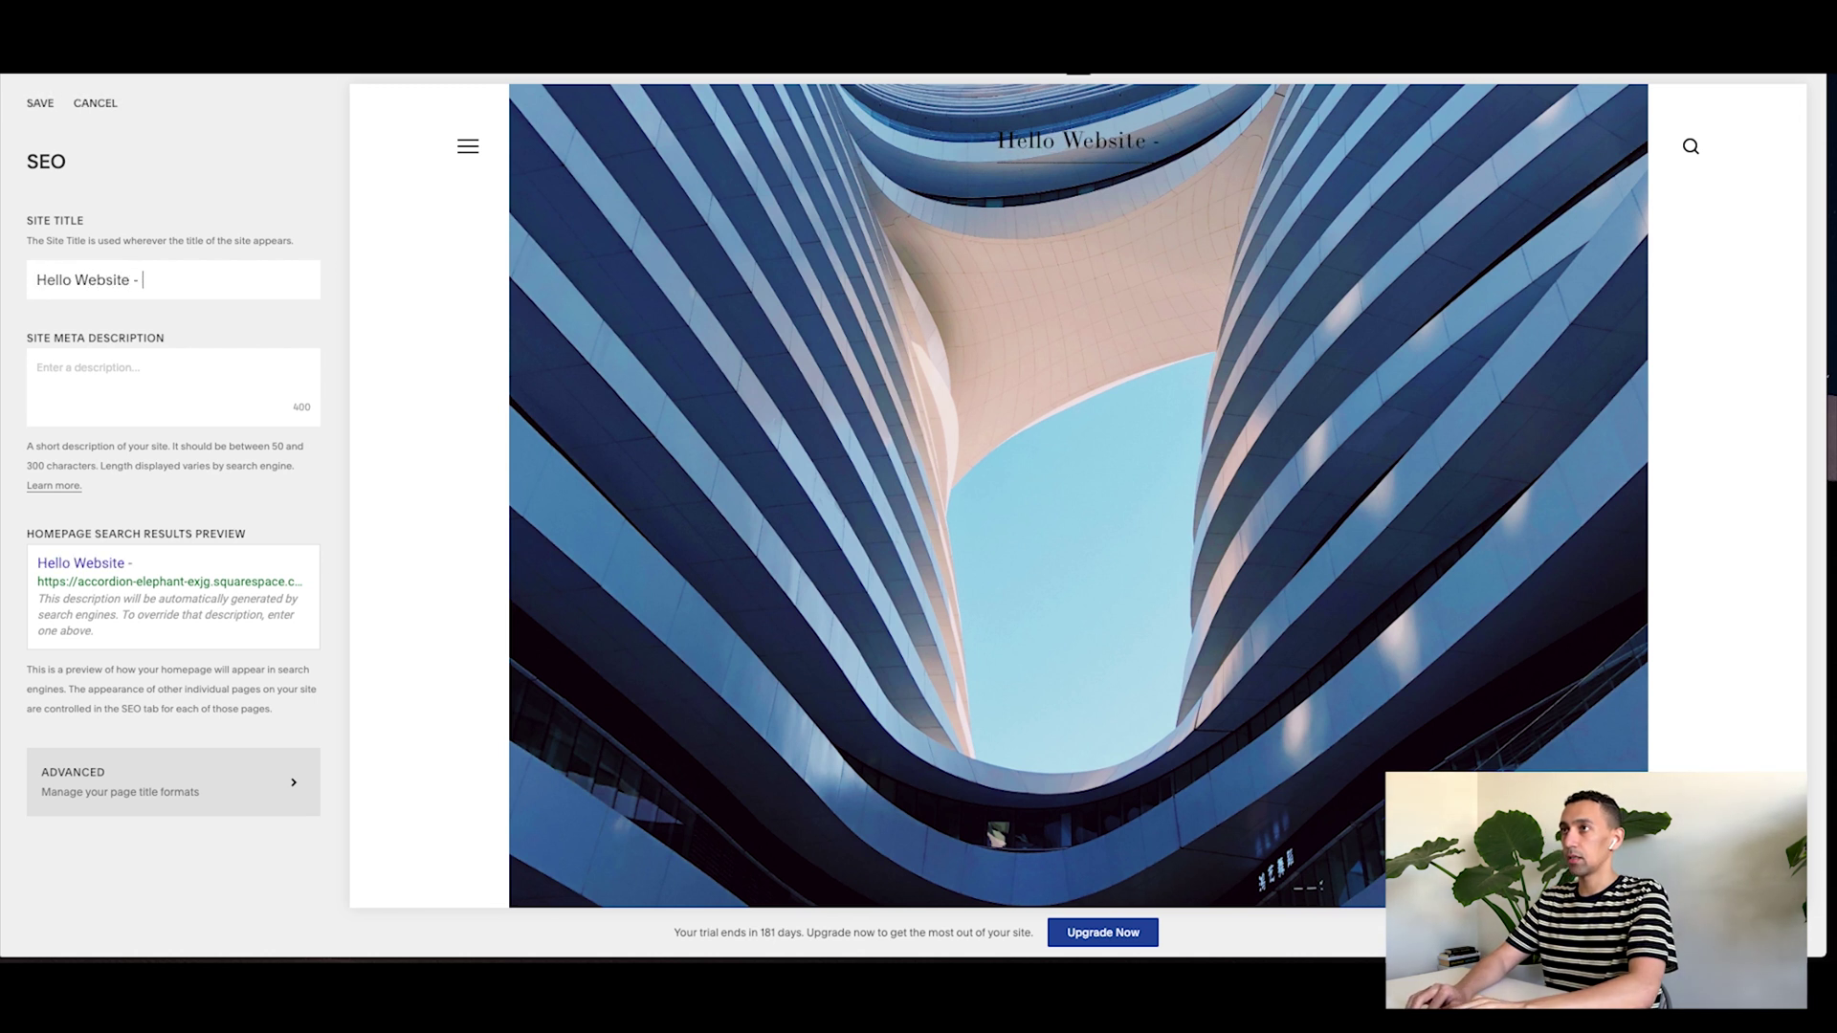
{"action": "type", "text": "Social med"}
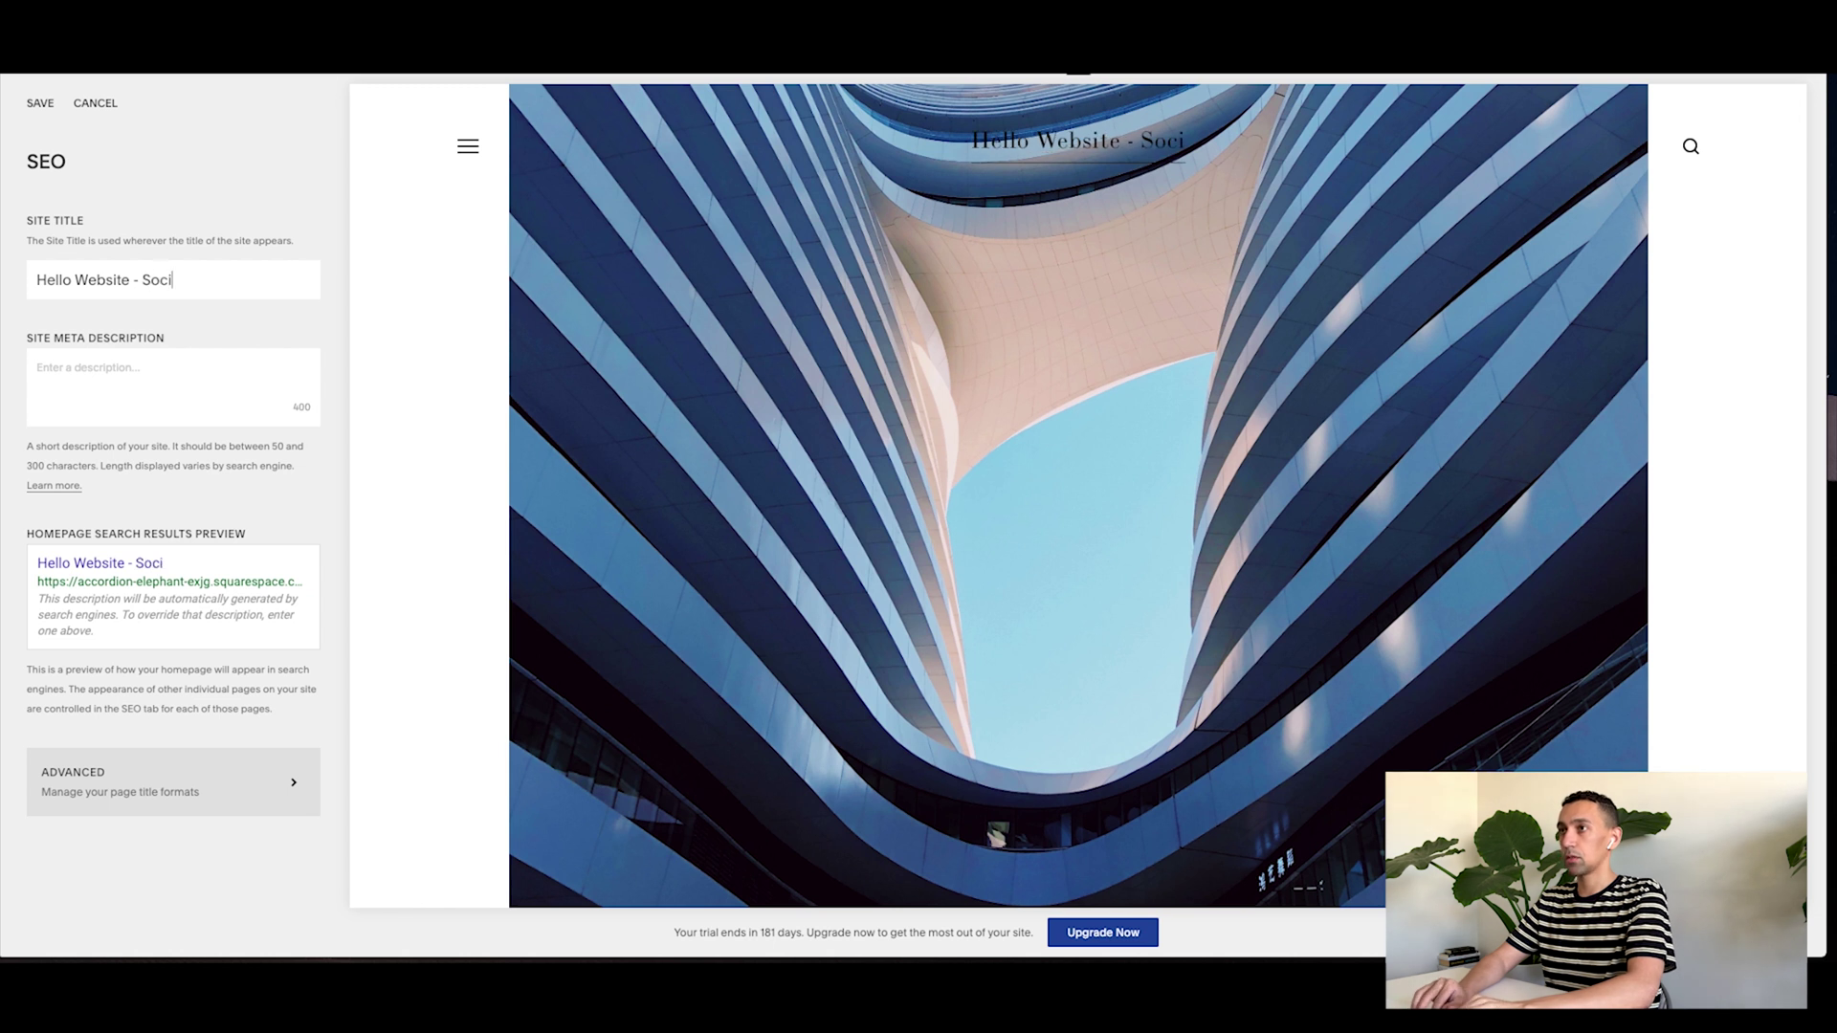
{"action": "key", "text": "BackSpace"}
{"action": "key", "text": "BackSpace"}
{"action": "key", "text": "BackSpace"}
{"action": "key", "text": "BackSpace"}
{"action": "type", "text": "Medi"}
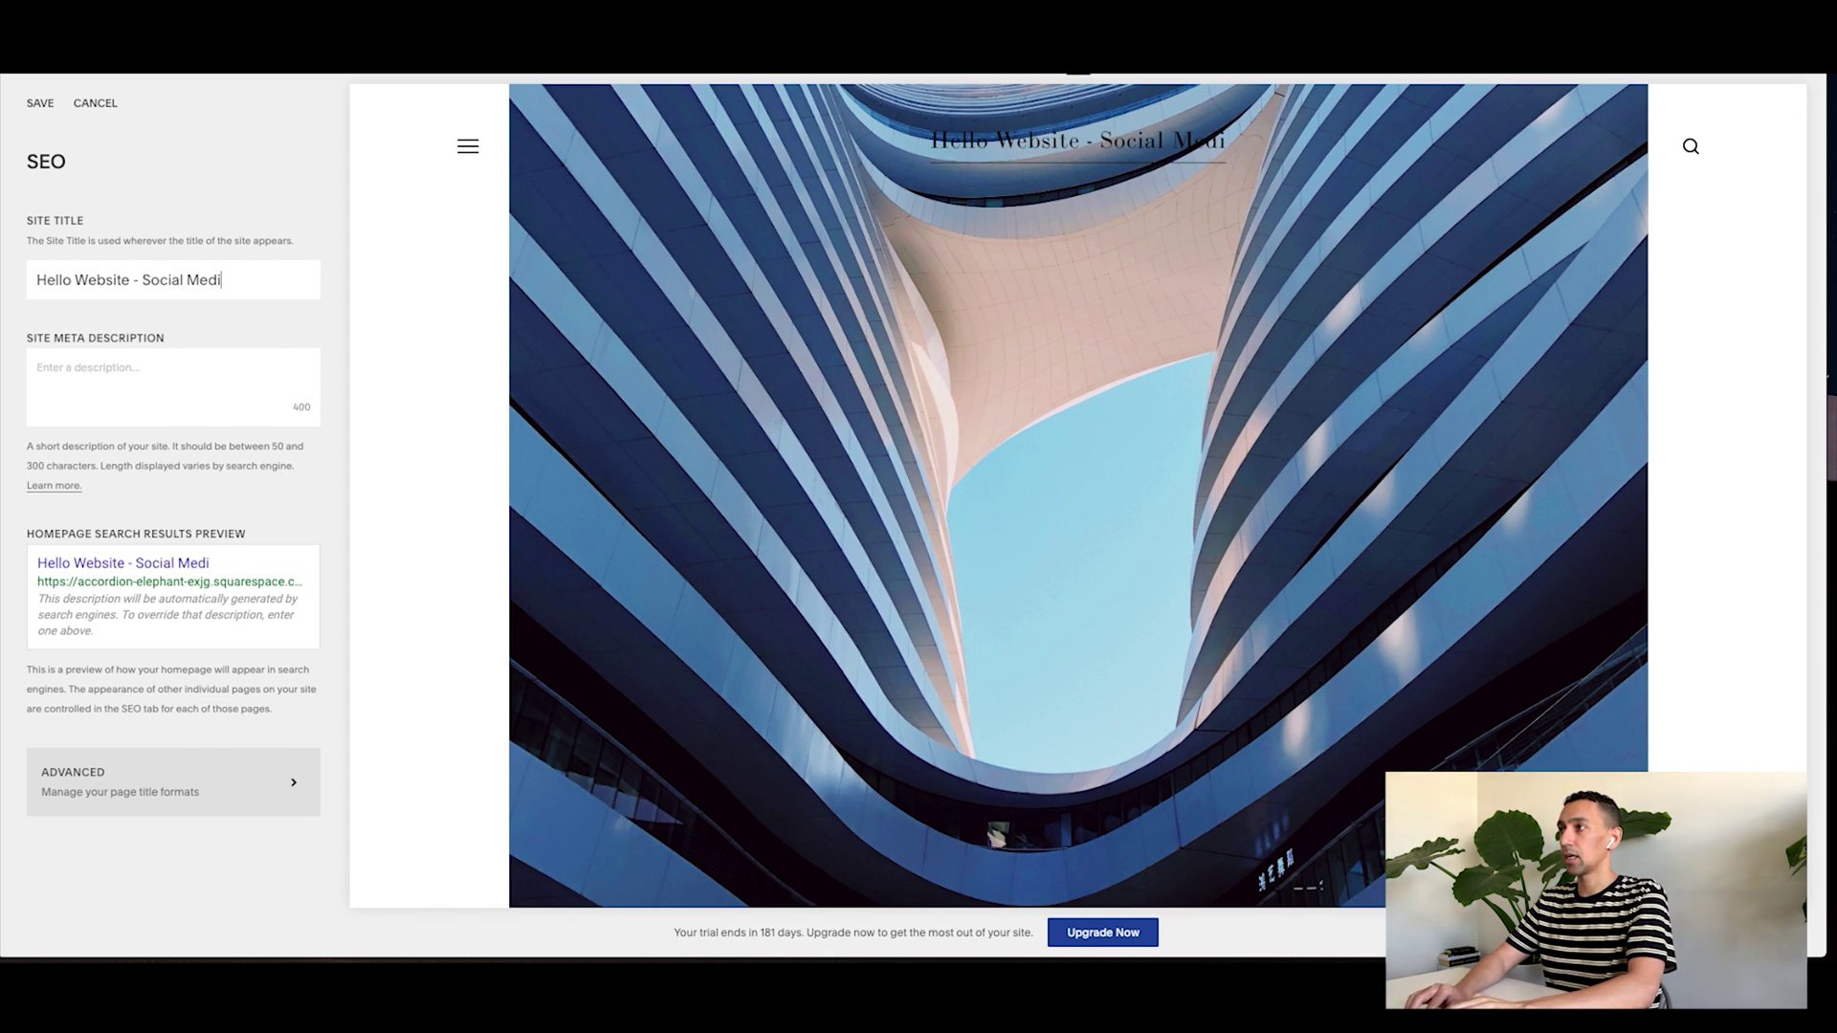
{"action": "type", "text": "a Management"}
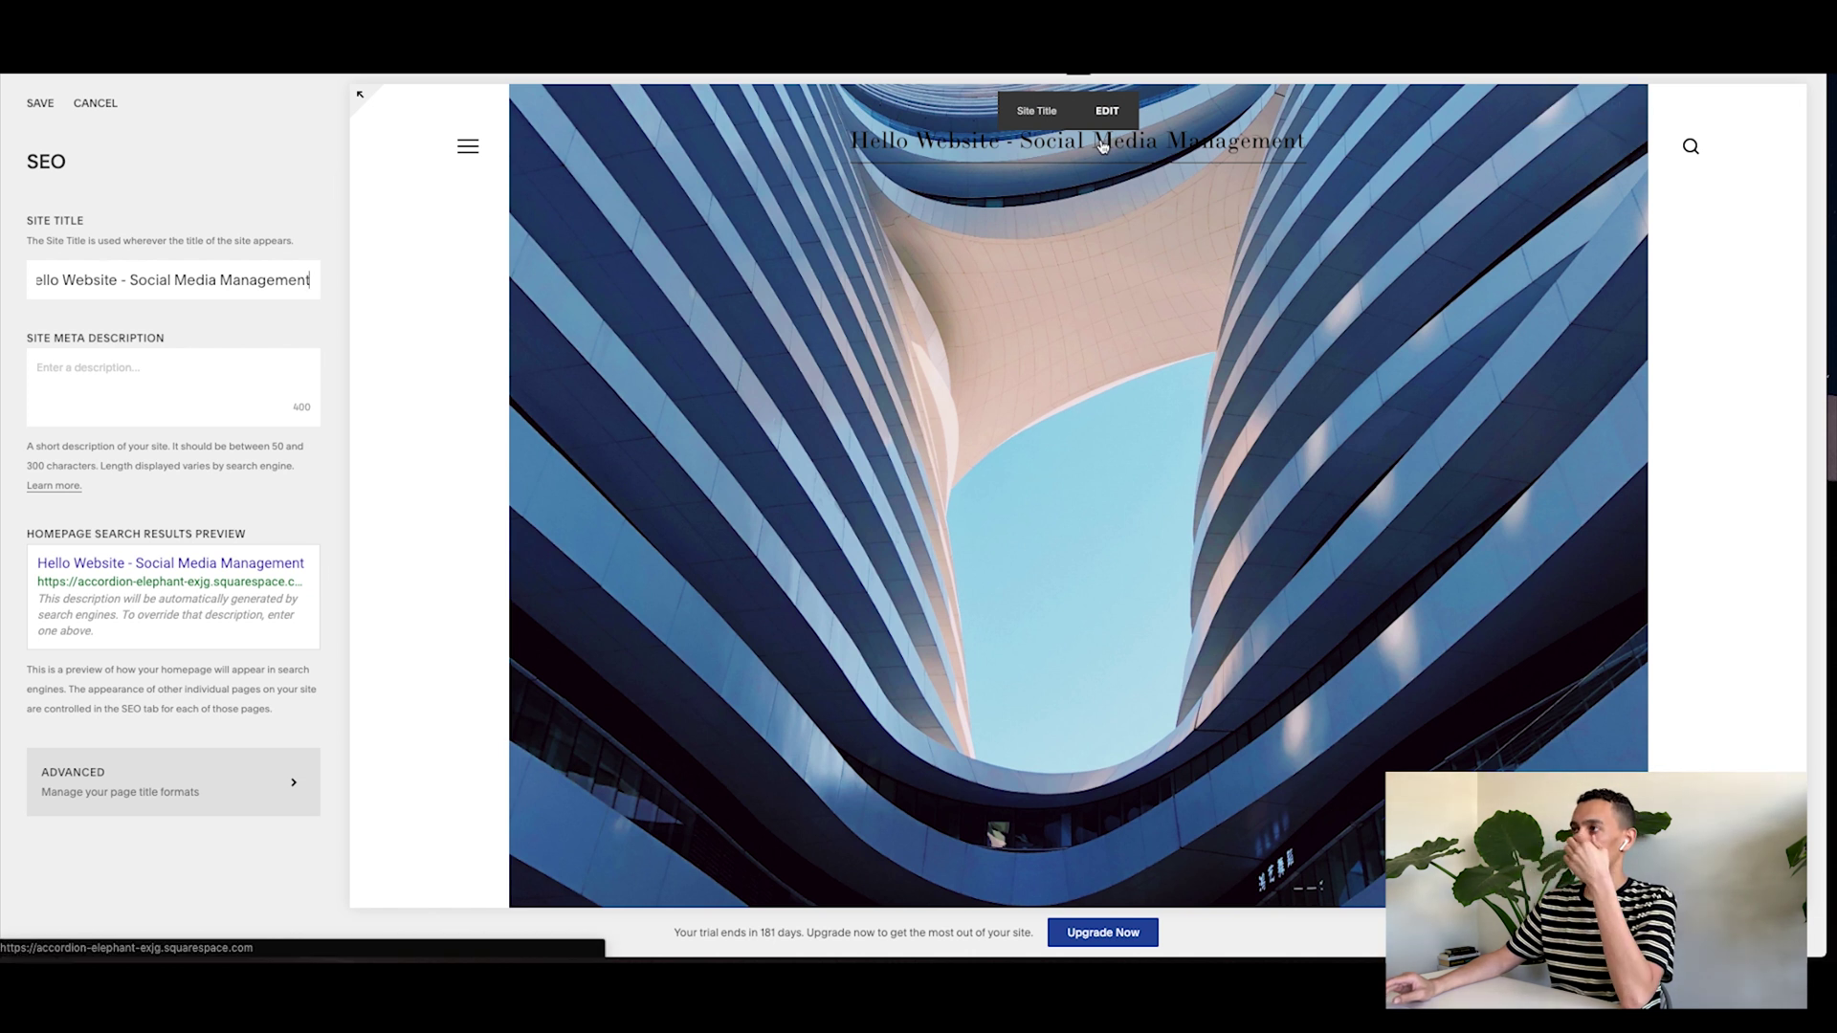
{"action": "left_click", "coordinate": [114, 387]}
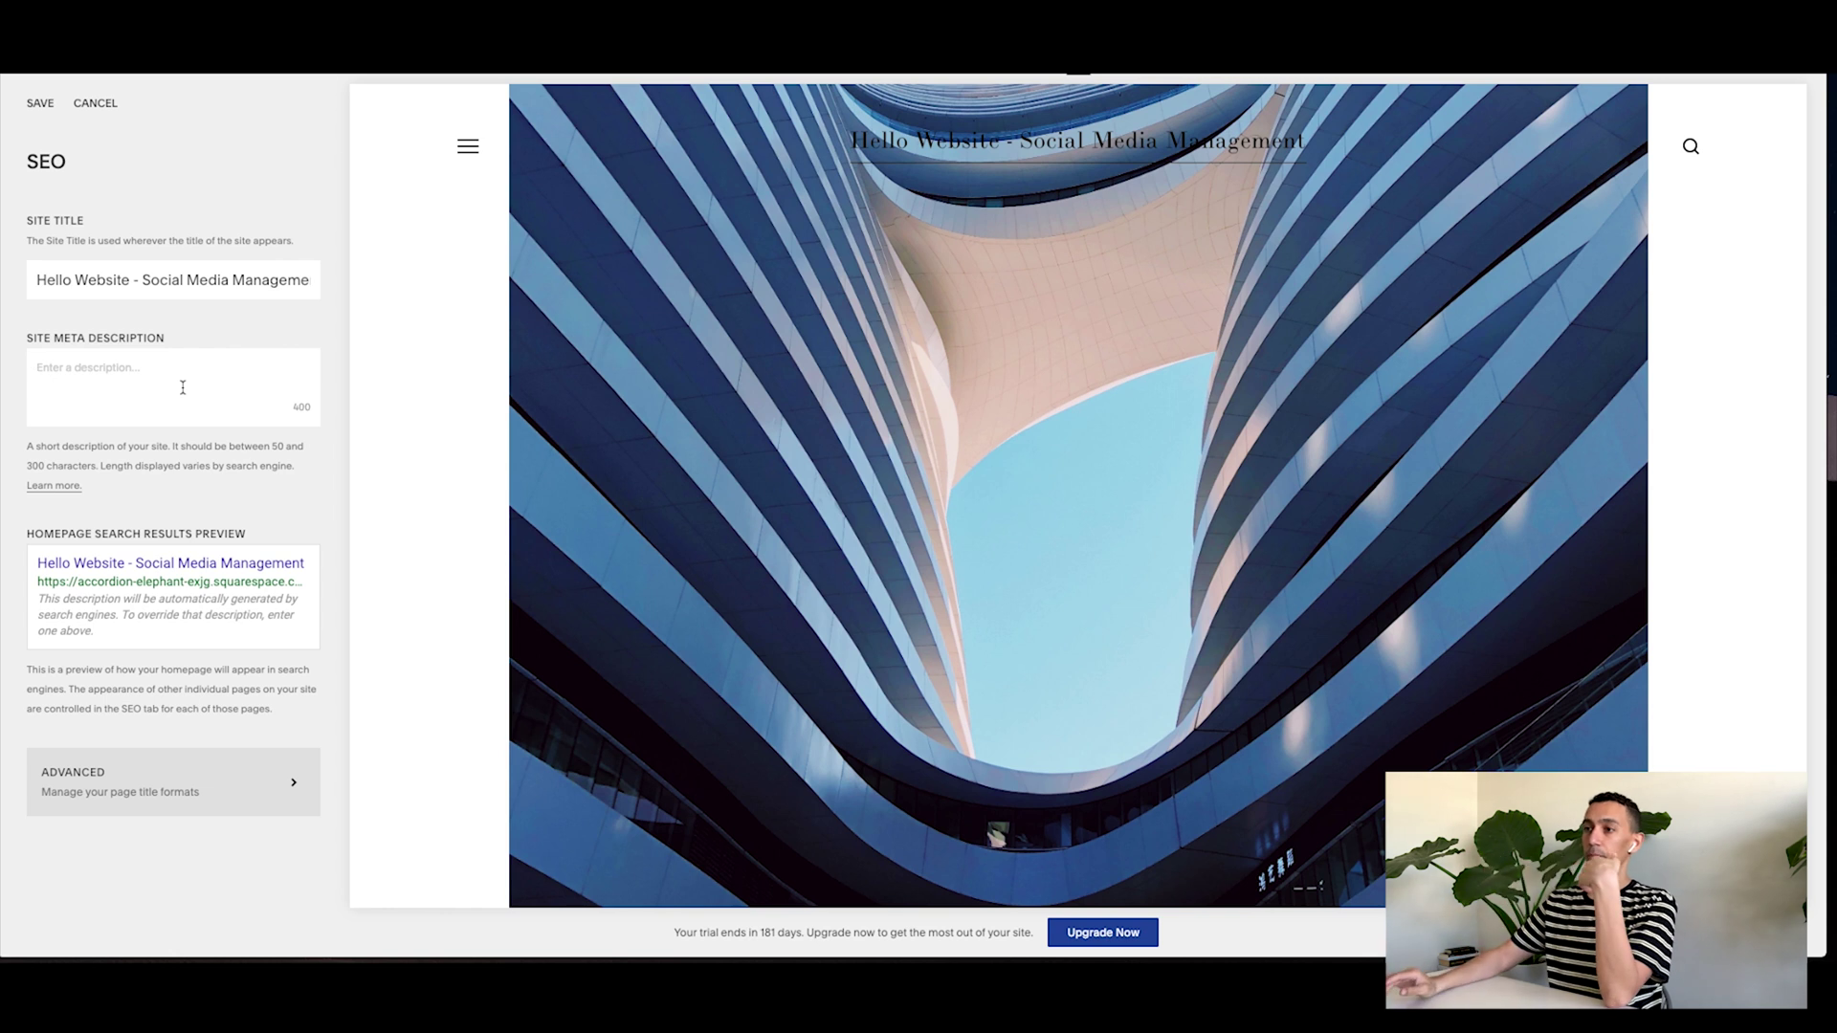
{"action": "left_click", "coordinate": [158, 773]}
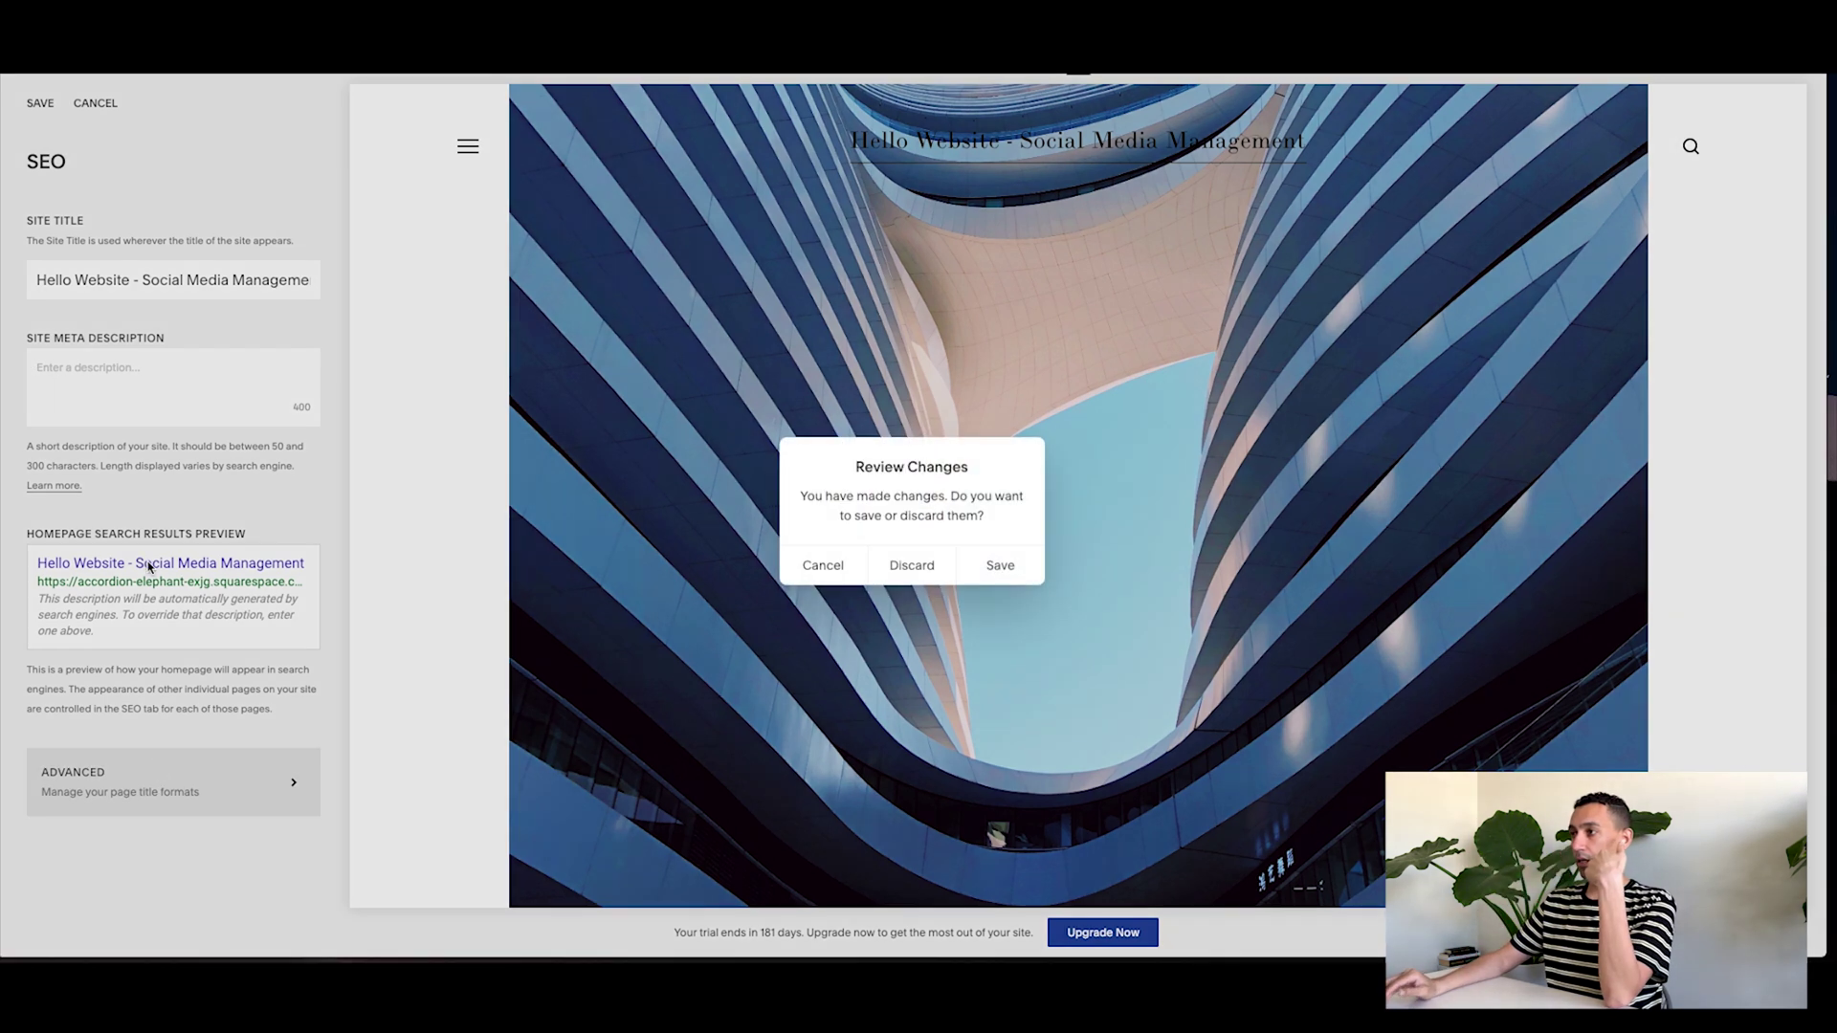
{"action": "left_click", "coordinate": [1001, 565]}
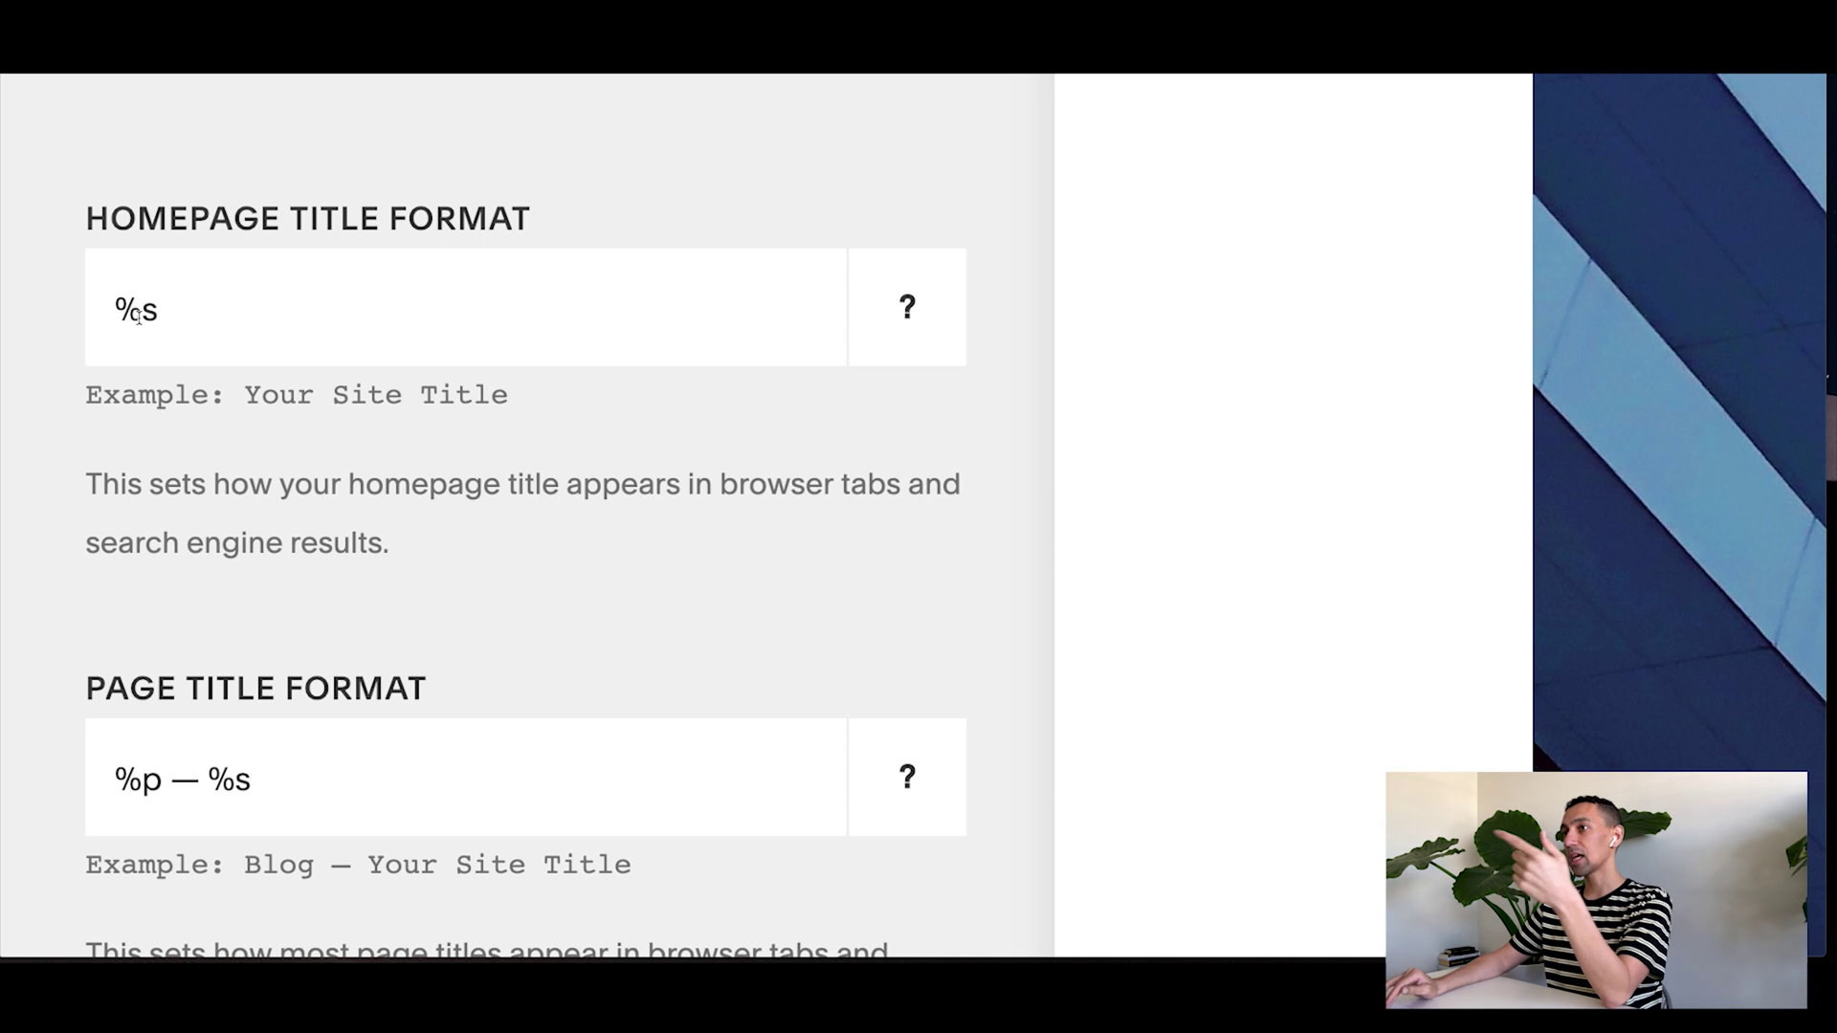
Step: Set the homepage title format to '%s | Social Media Agency, New Jersey'
{"action": "left_click_drag", "start_coordinate": [247, 397], "coordinate": [546, 407]}
{"action": "left_click", "coordinate": [202, 300]}
{"action": "type", "text": "| S"}
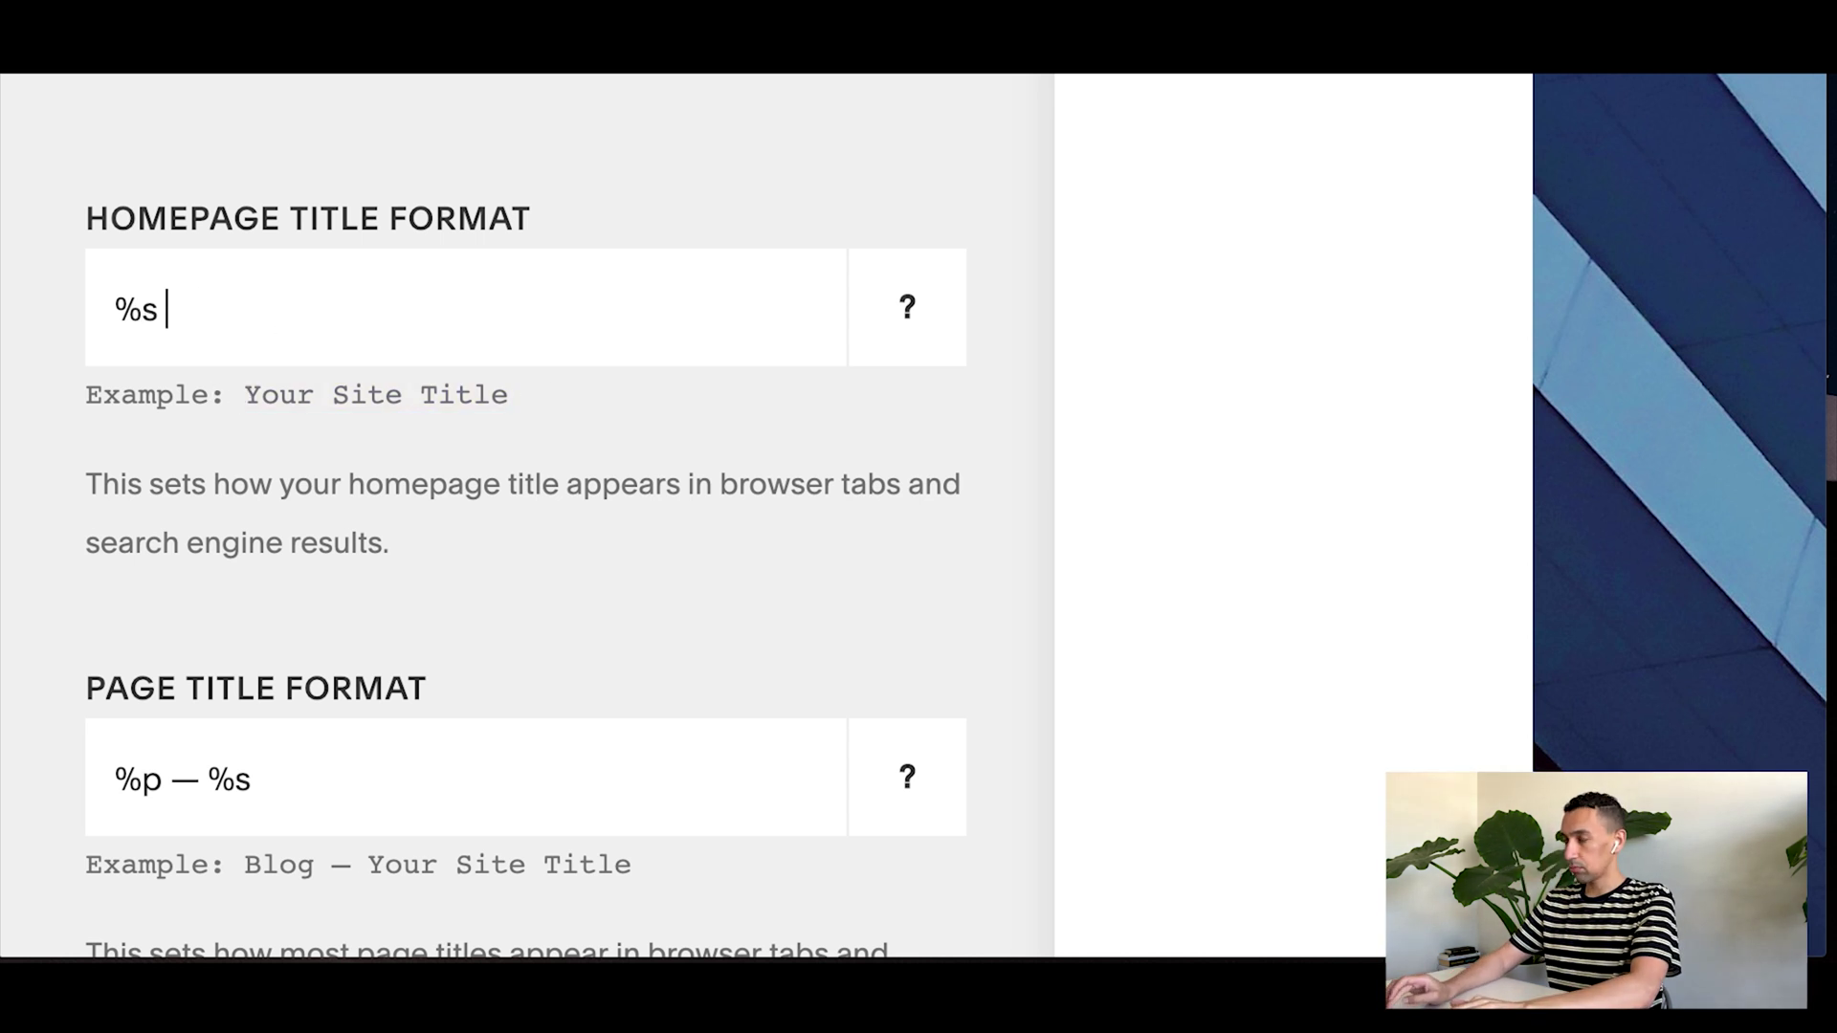
{"action": "type", "text": "oc"}
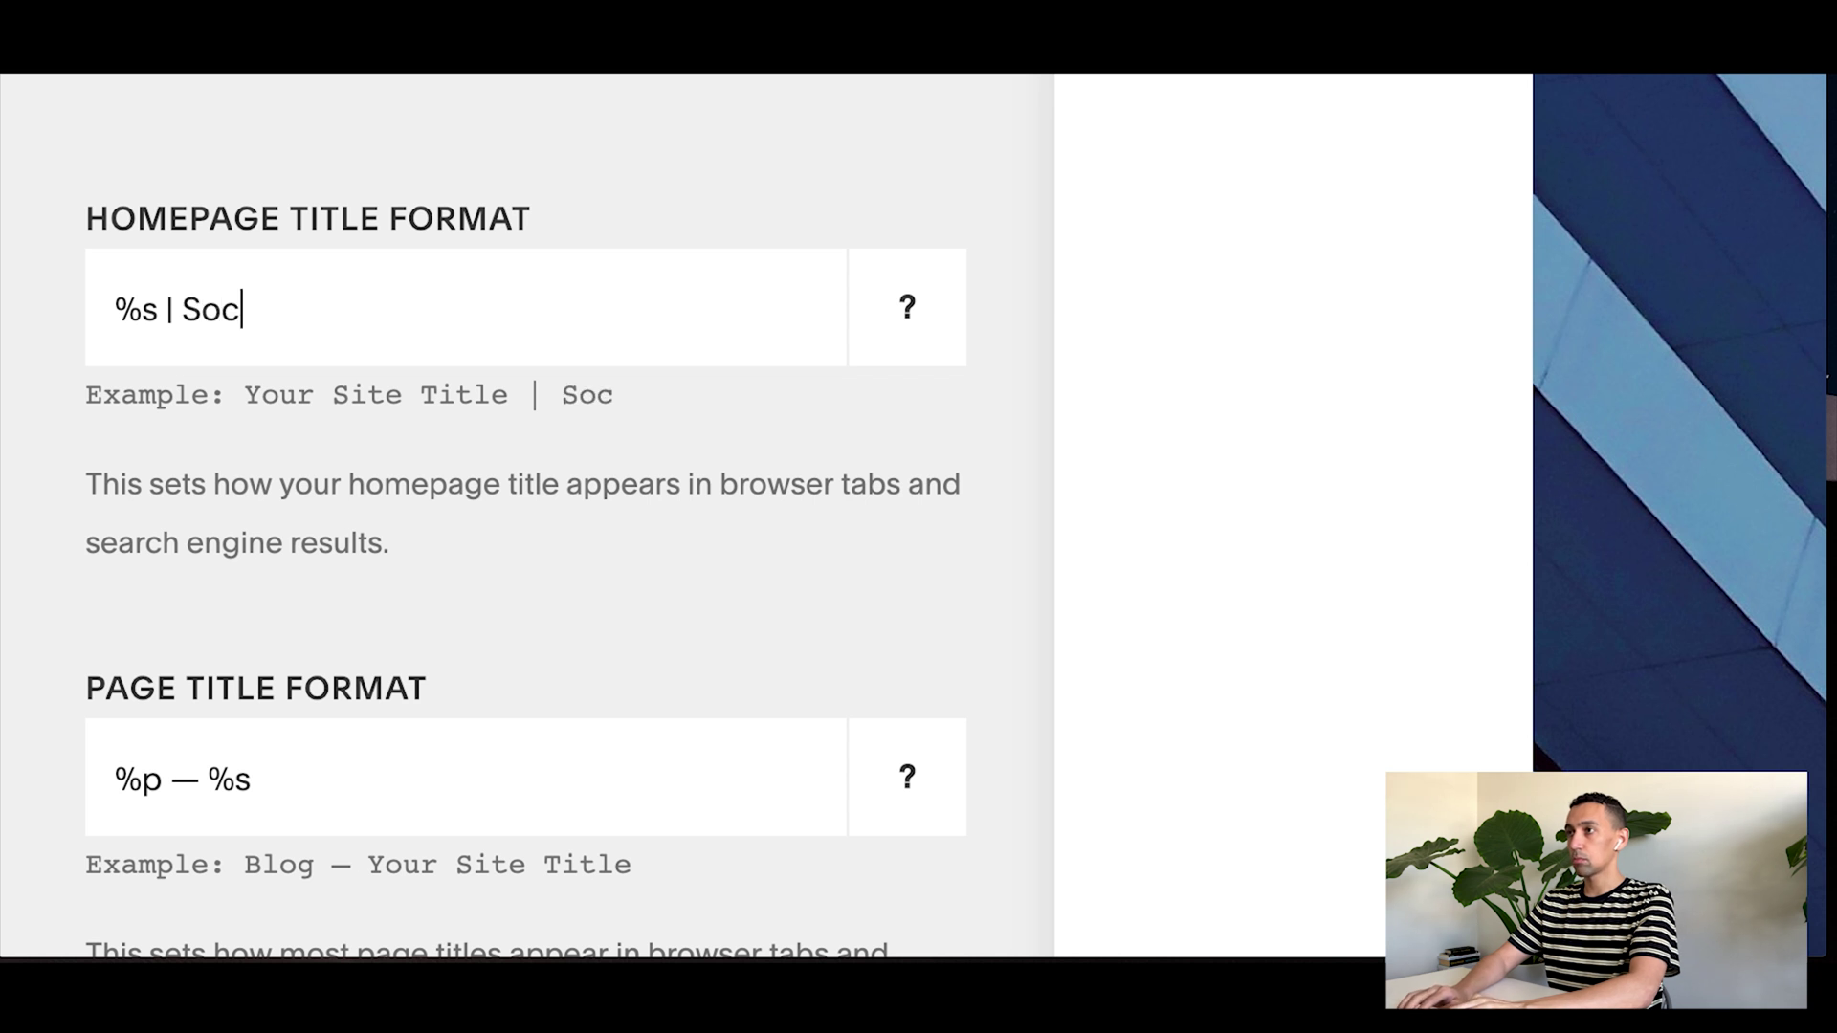
{"action": "type", "text": "ial S"}
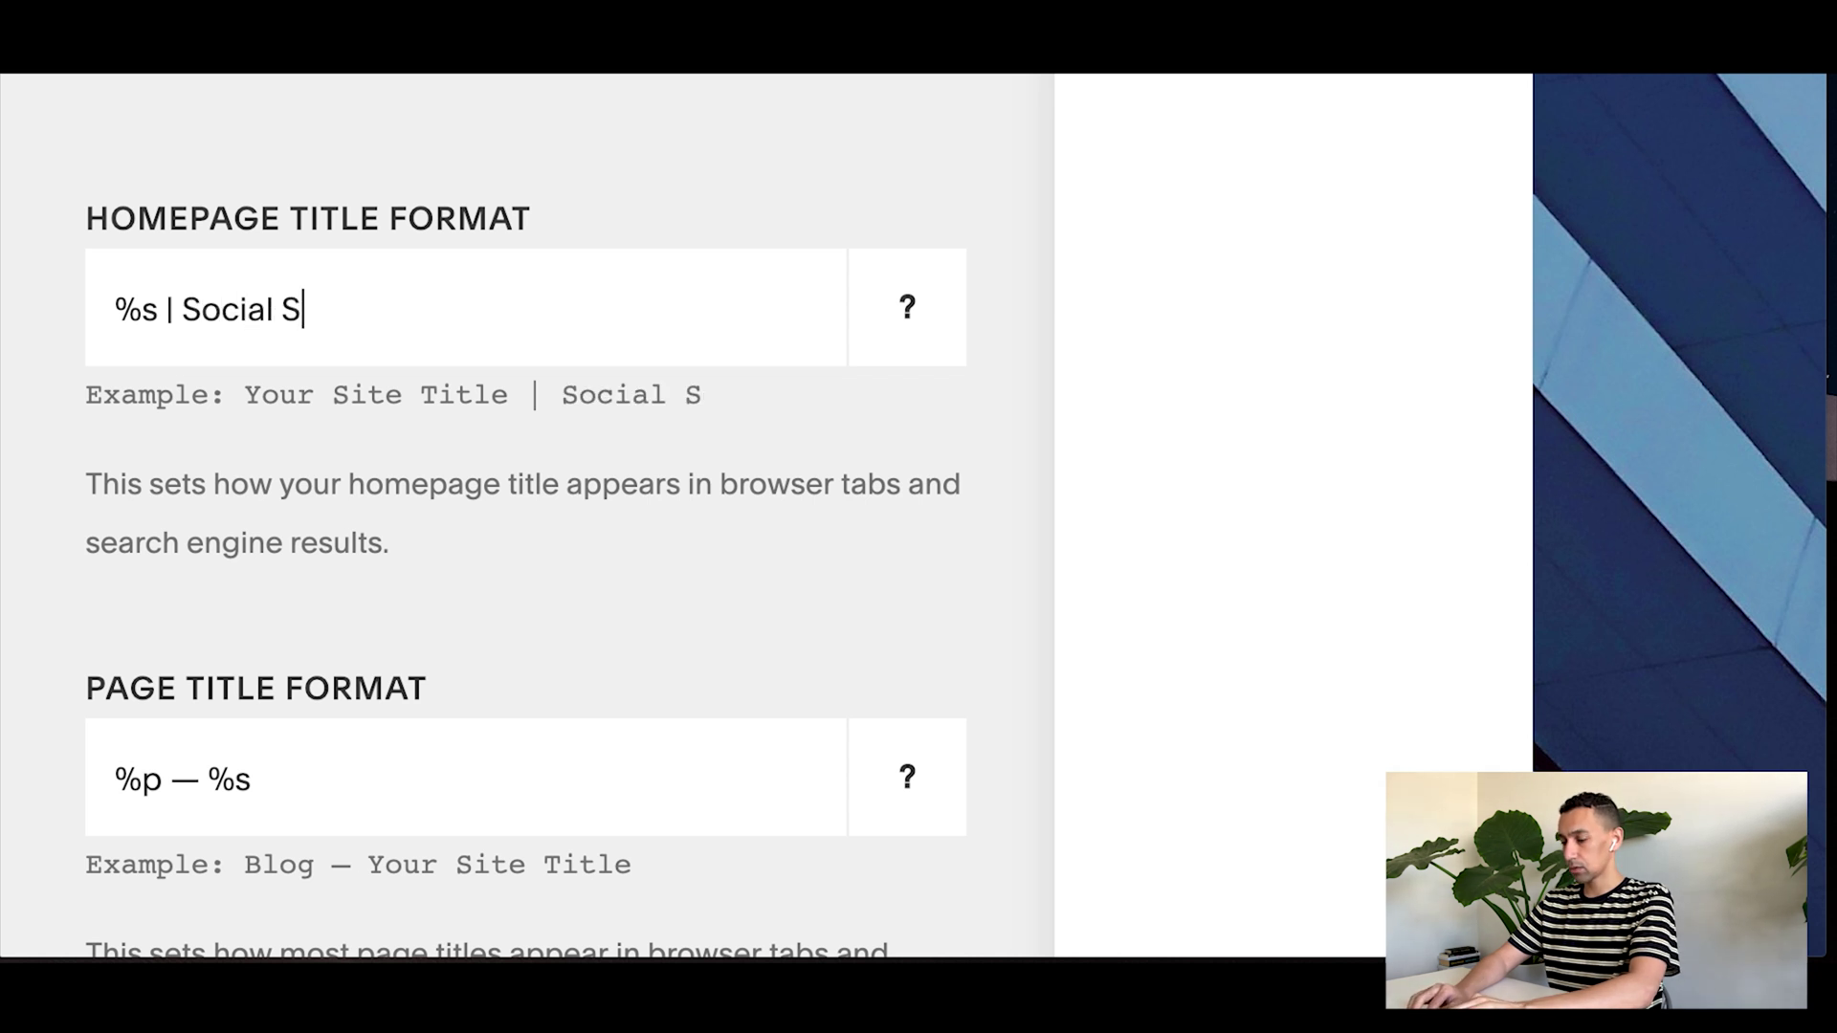
{"action": "key", "text": "BackSpace"}
{"action": "type", "text": "Media "}
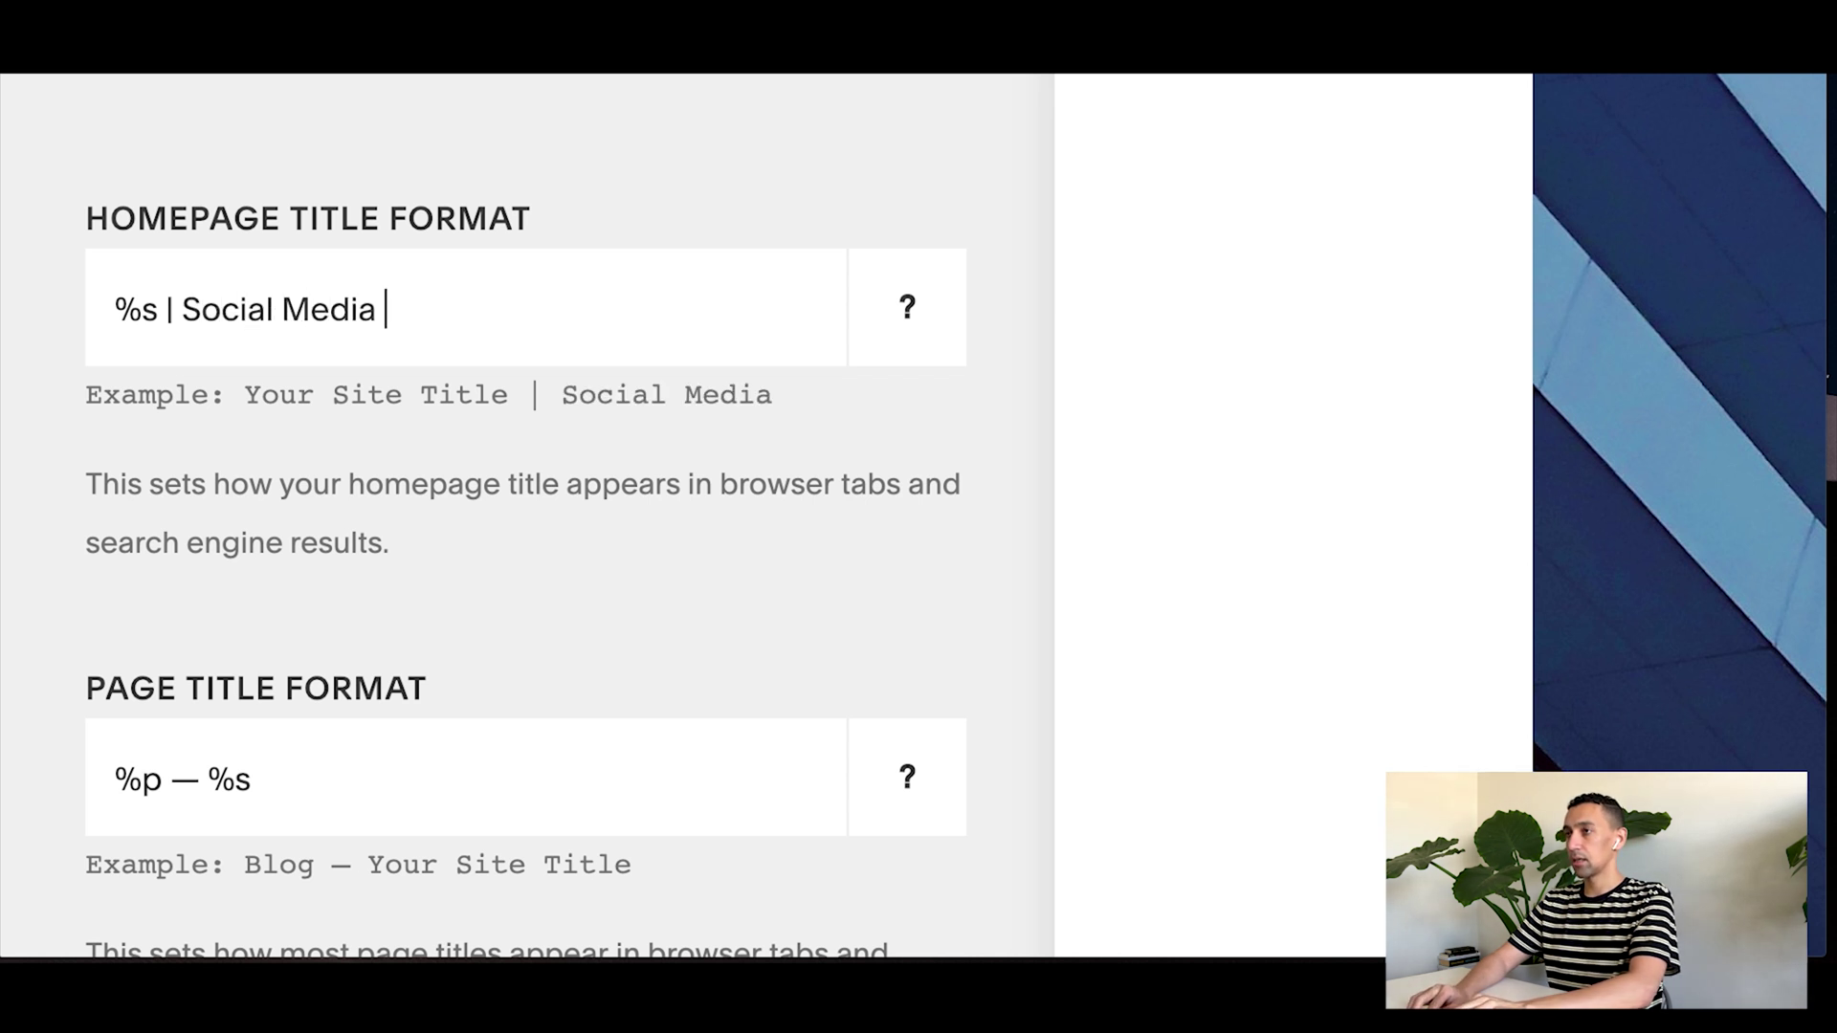
{"action": "type", "text": "Agency, "}
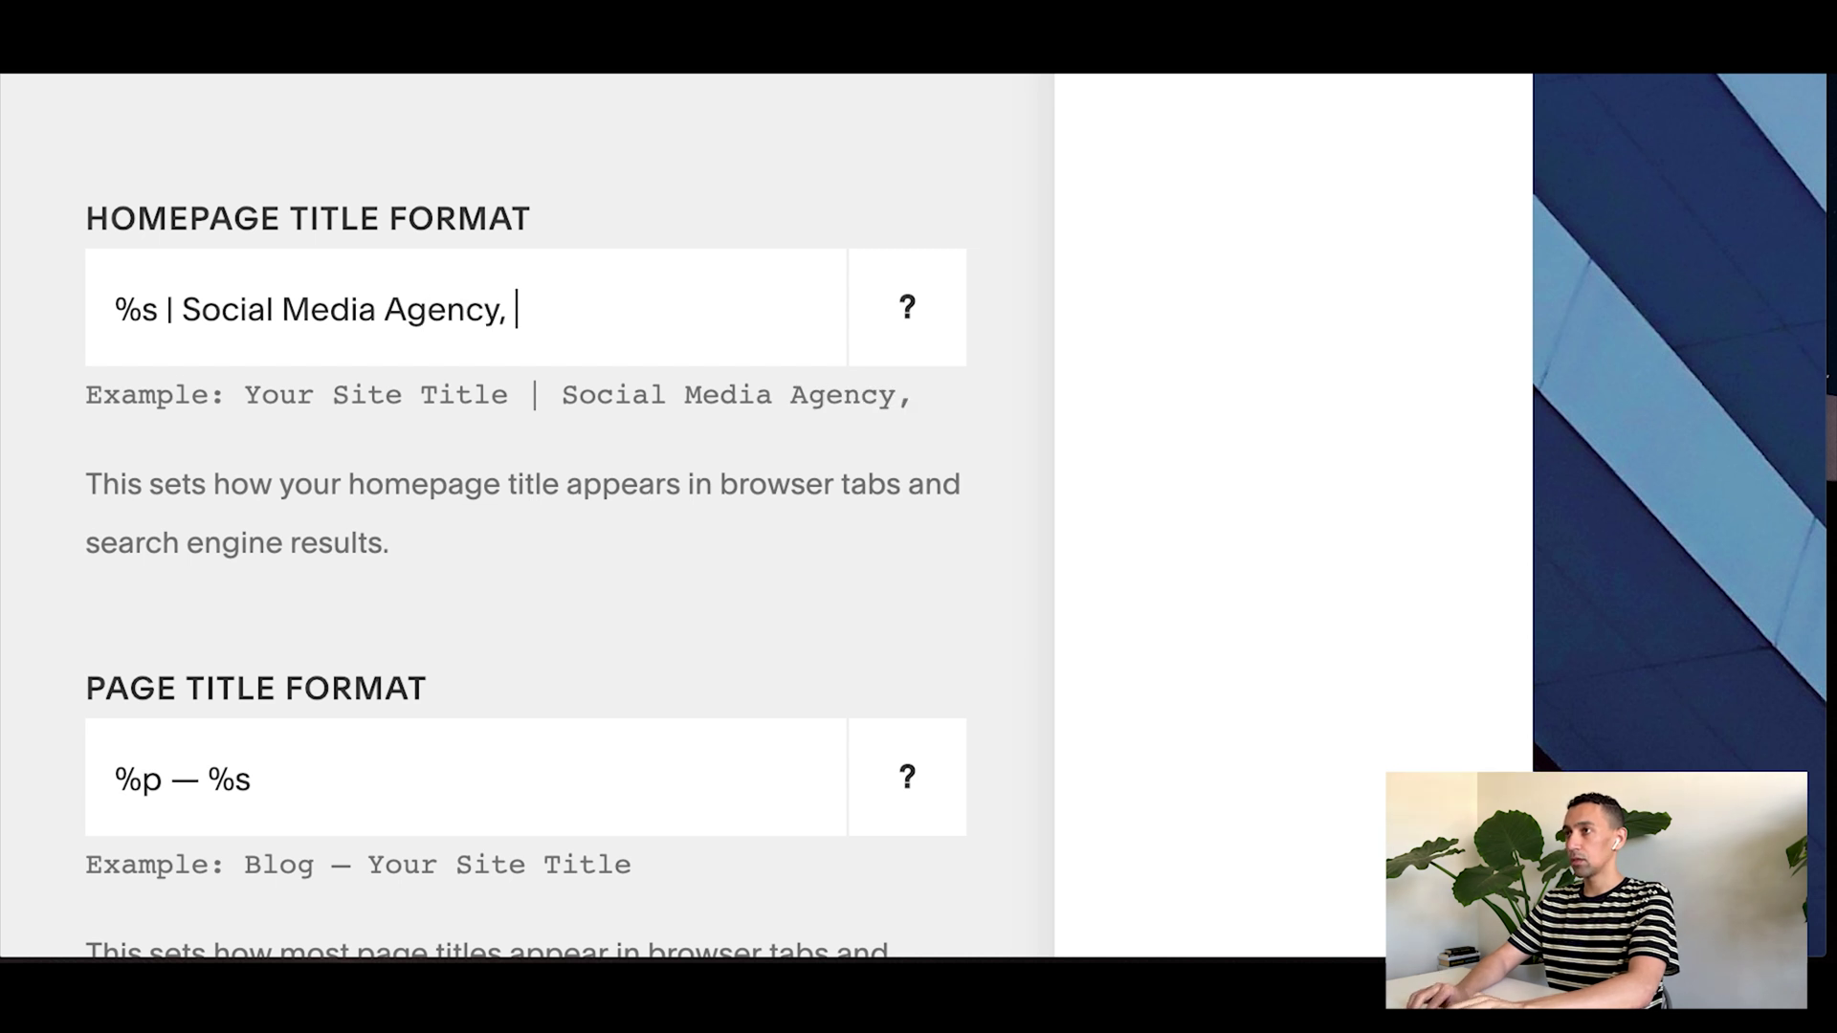
{"action": "type", "text": "New Jerse"}
{"action": "key", "text": "BackSpace"}
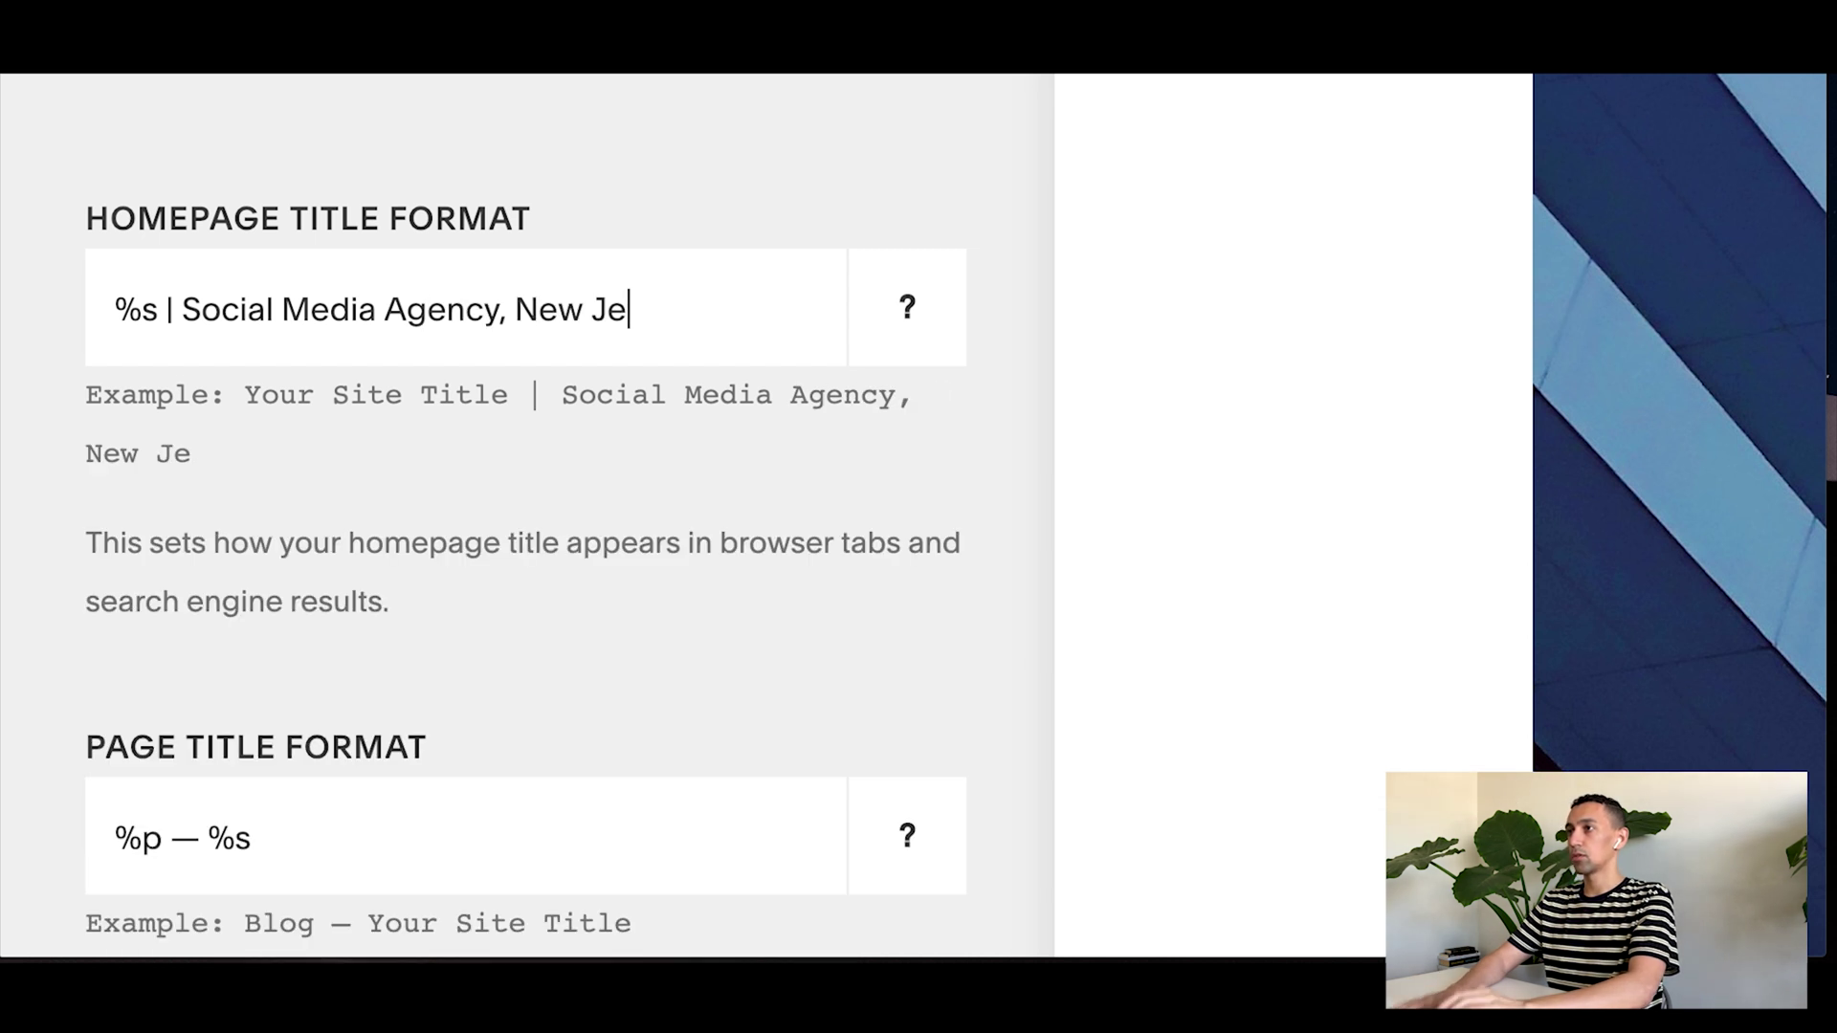
{"action": "type", "text": "rsey"}
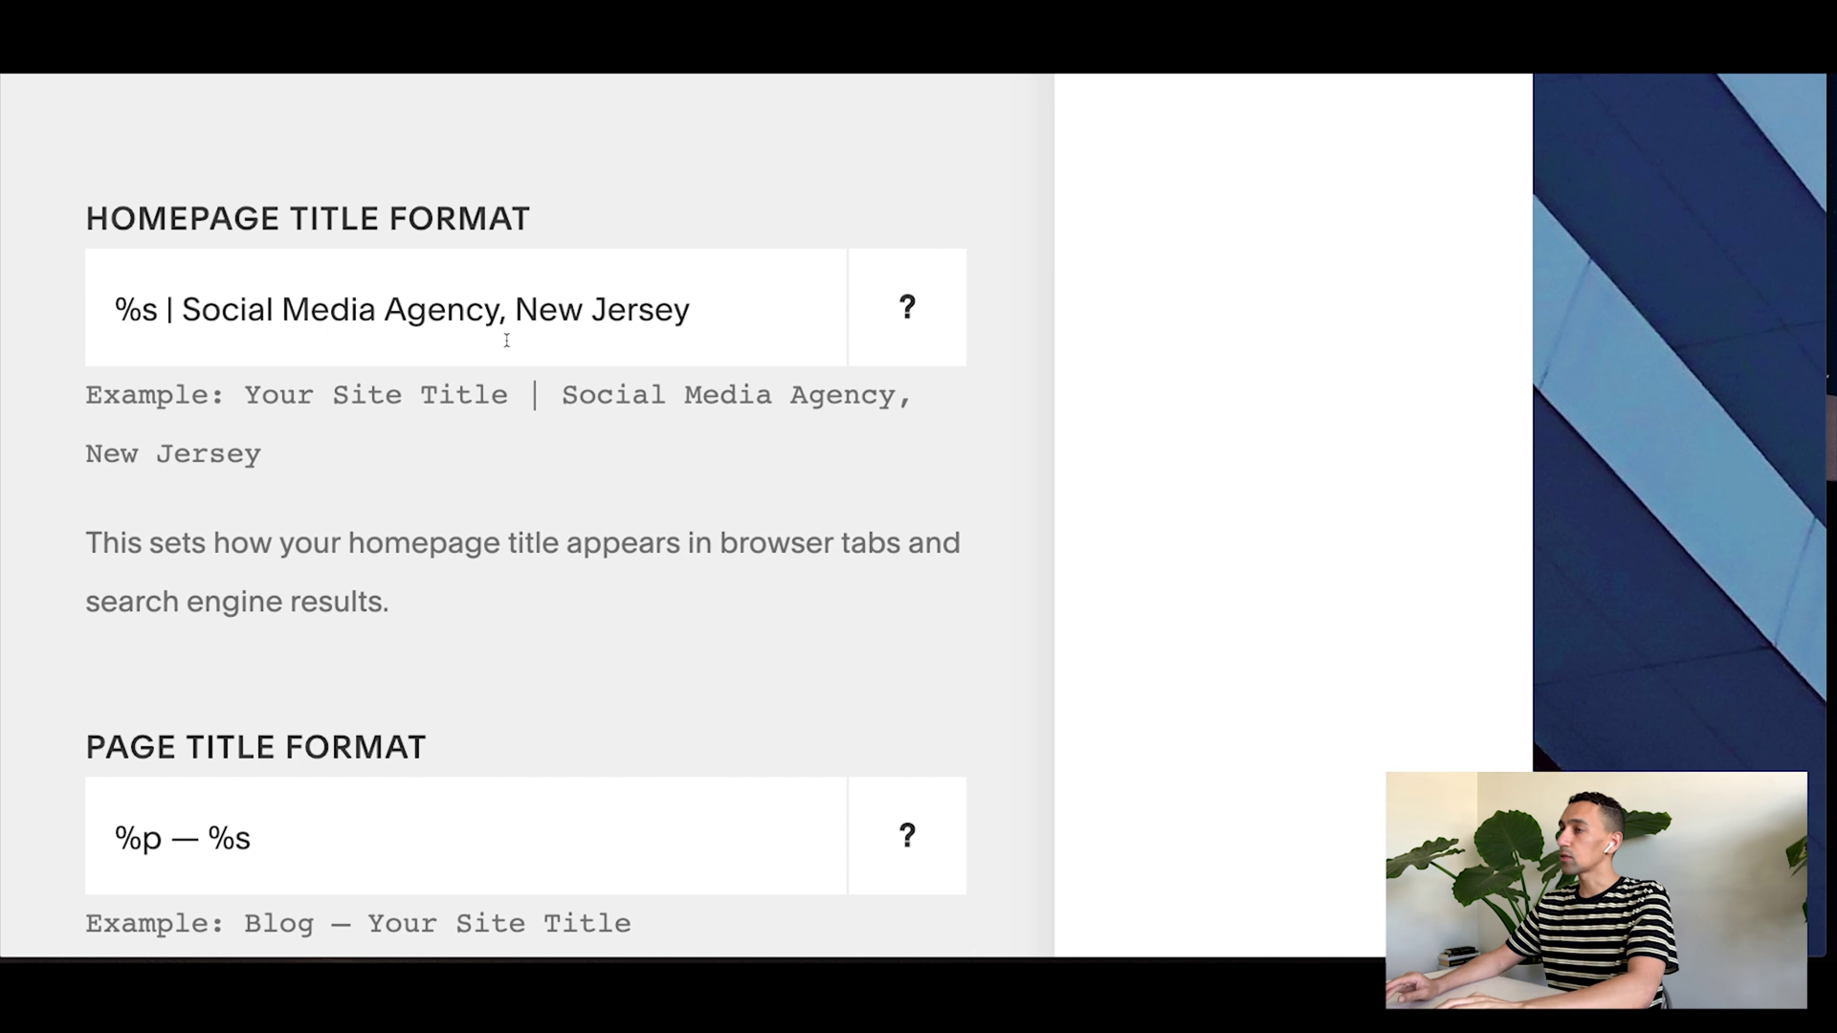
{"action": "scroll", "coordinate": [468, 495], "scroll_direction": "down", "scroll_amount": 1}
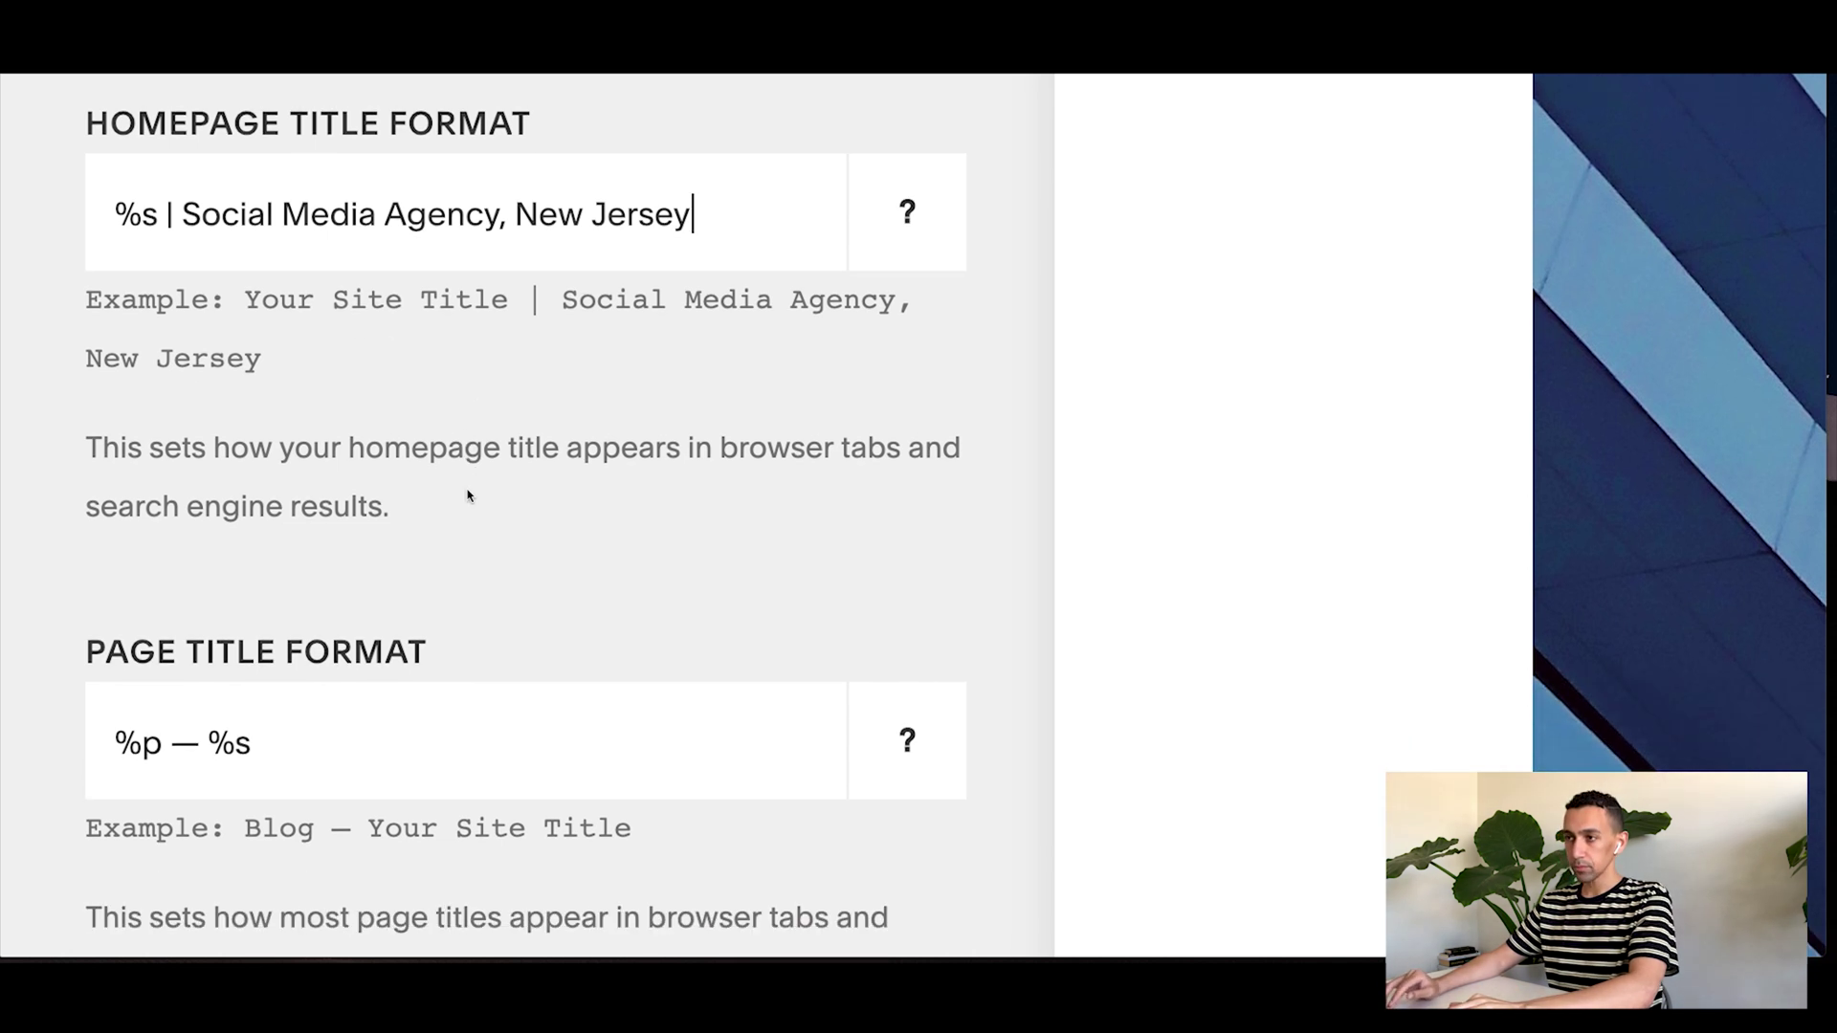
Step: Set the page title format to '%p — %s | Social Media Agency, New Jersey'
{"action": "left_click", "coordinate": [275, 735]}
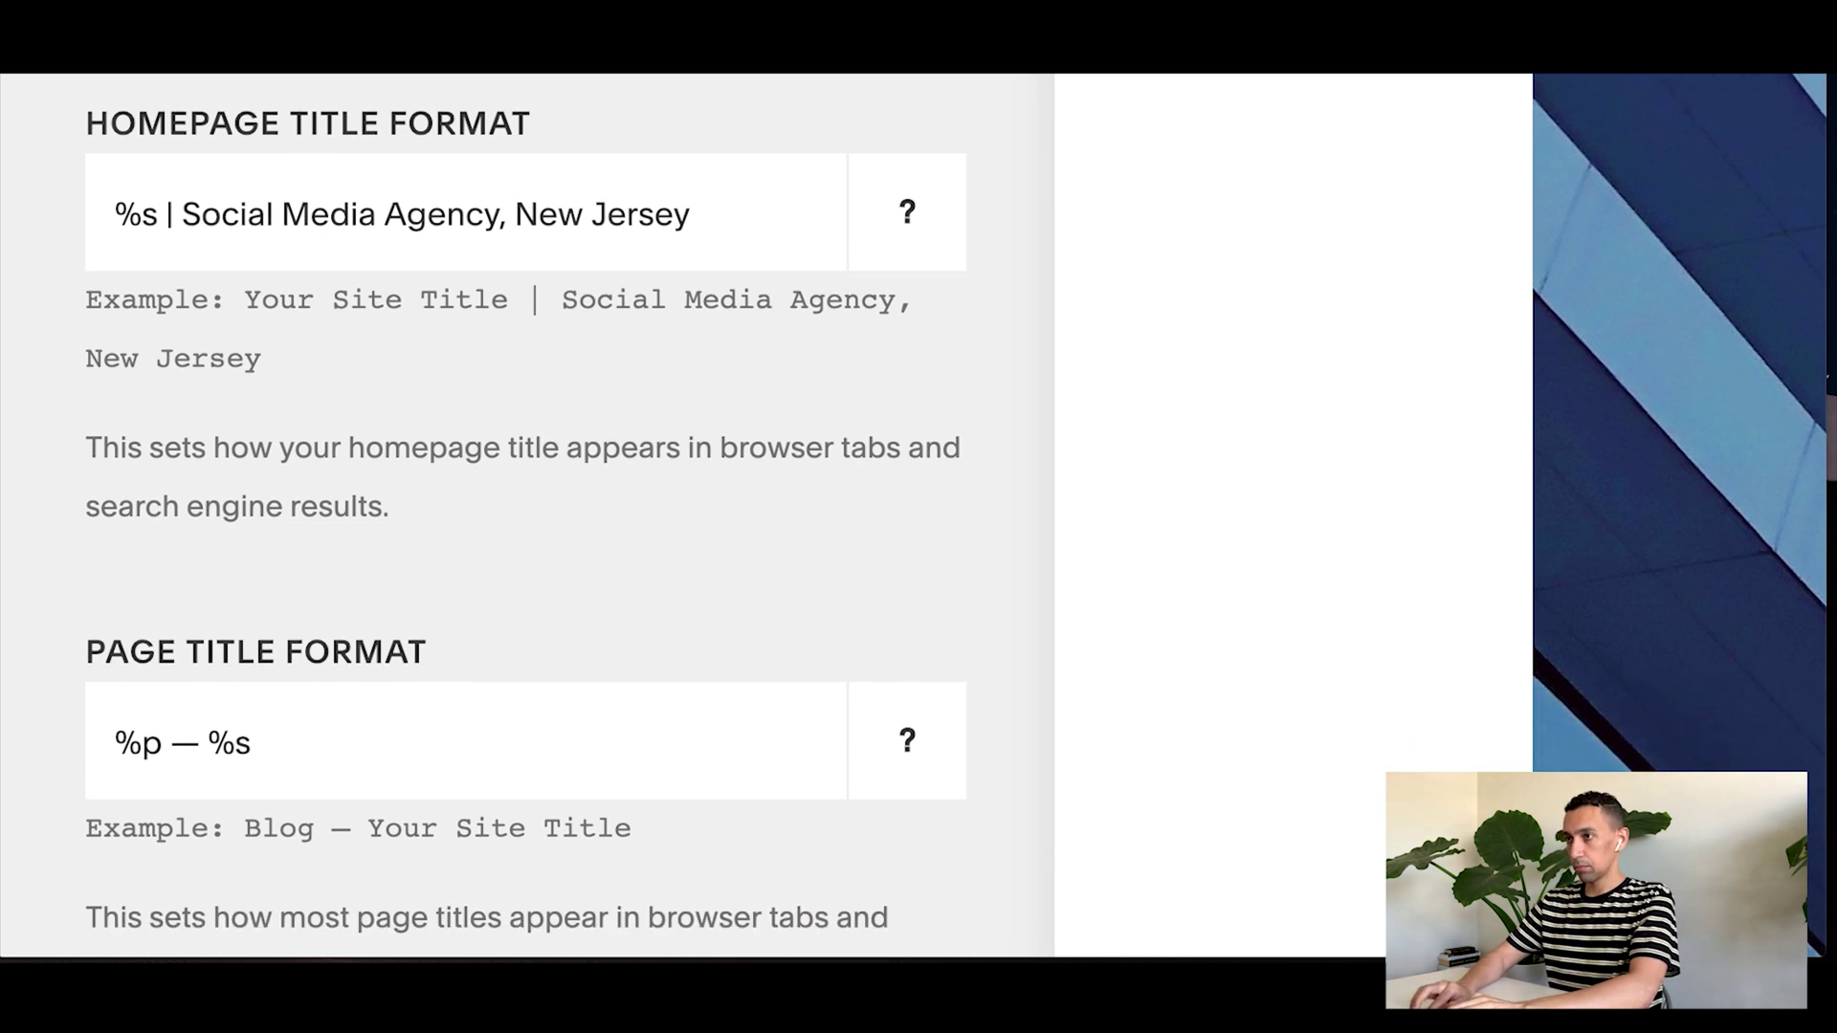
{"action": "type", "text": "|"}
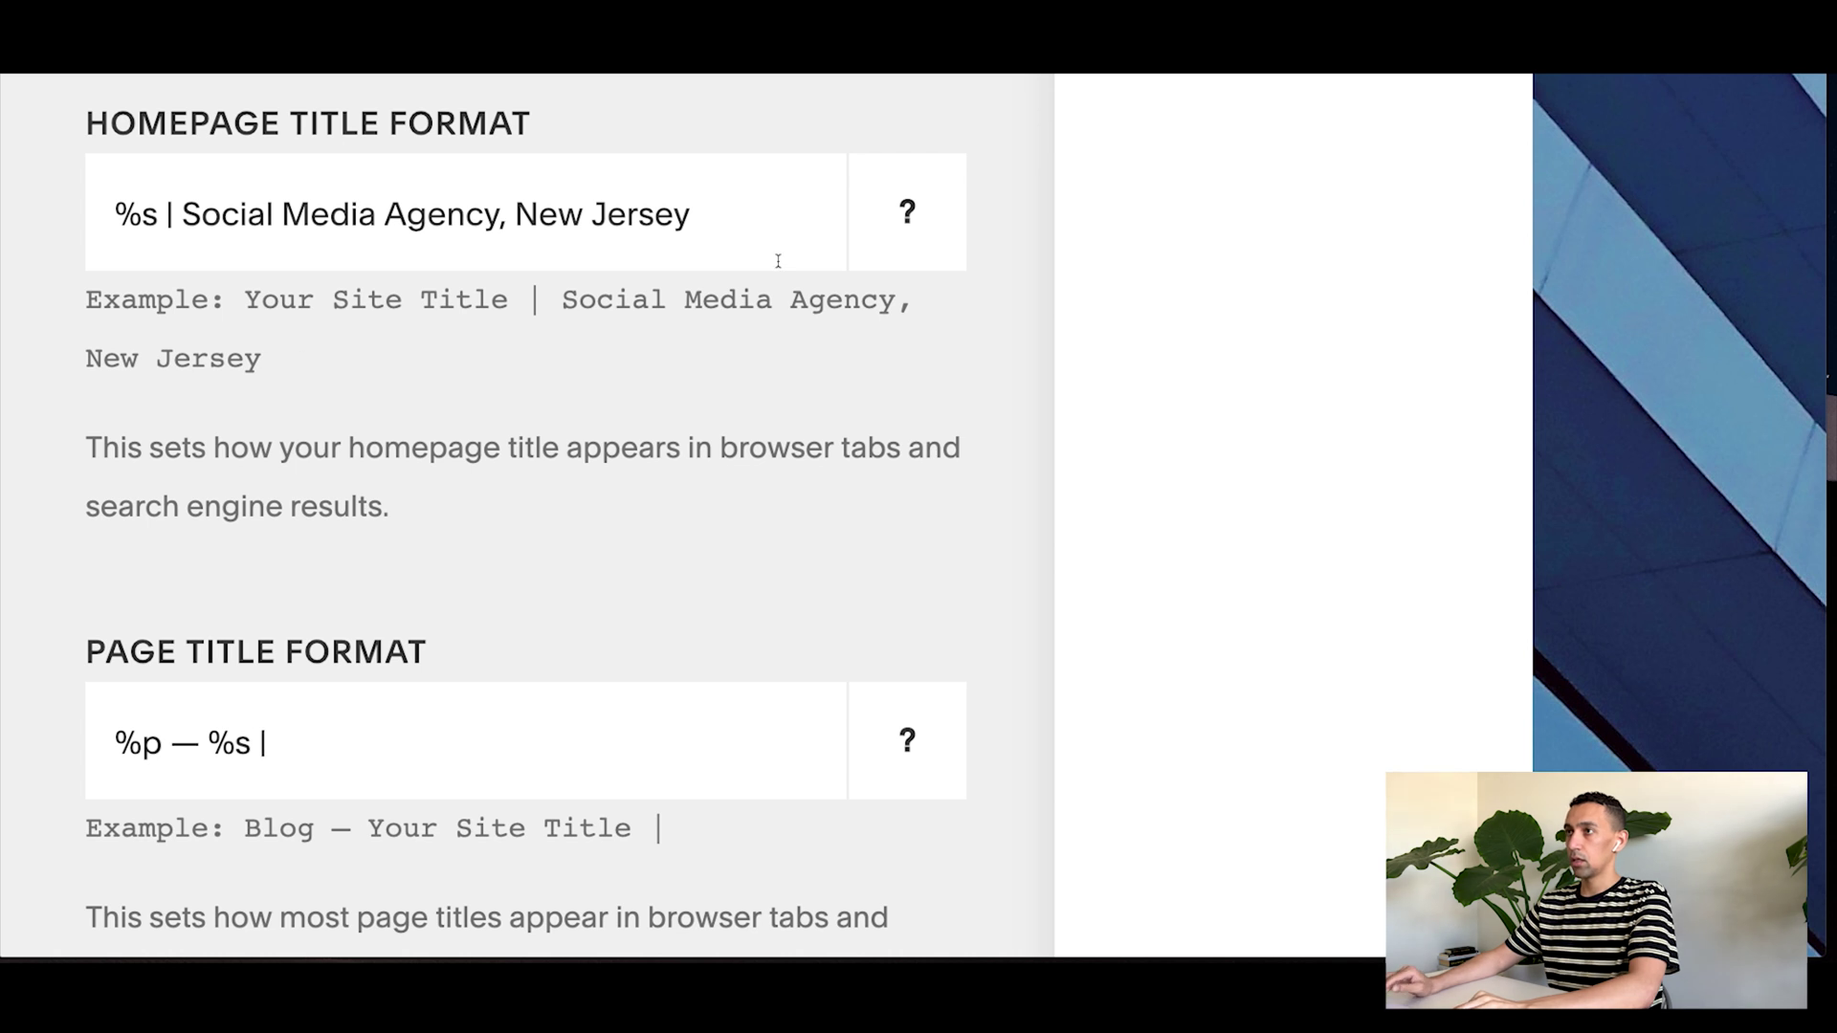
{"action": "type", "text": " Soc"}
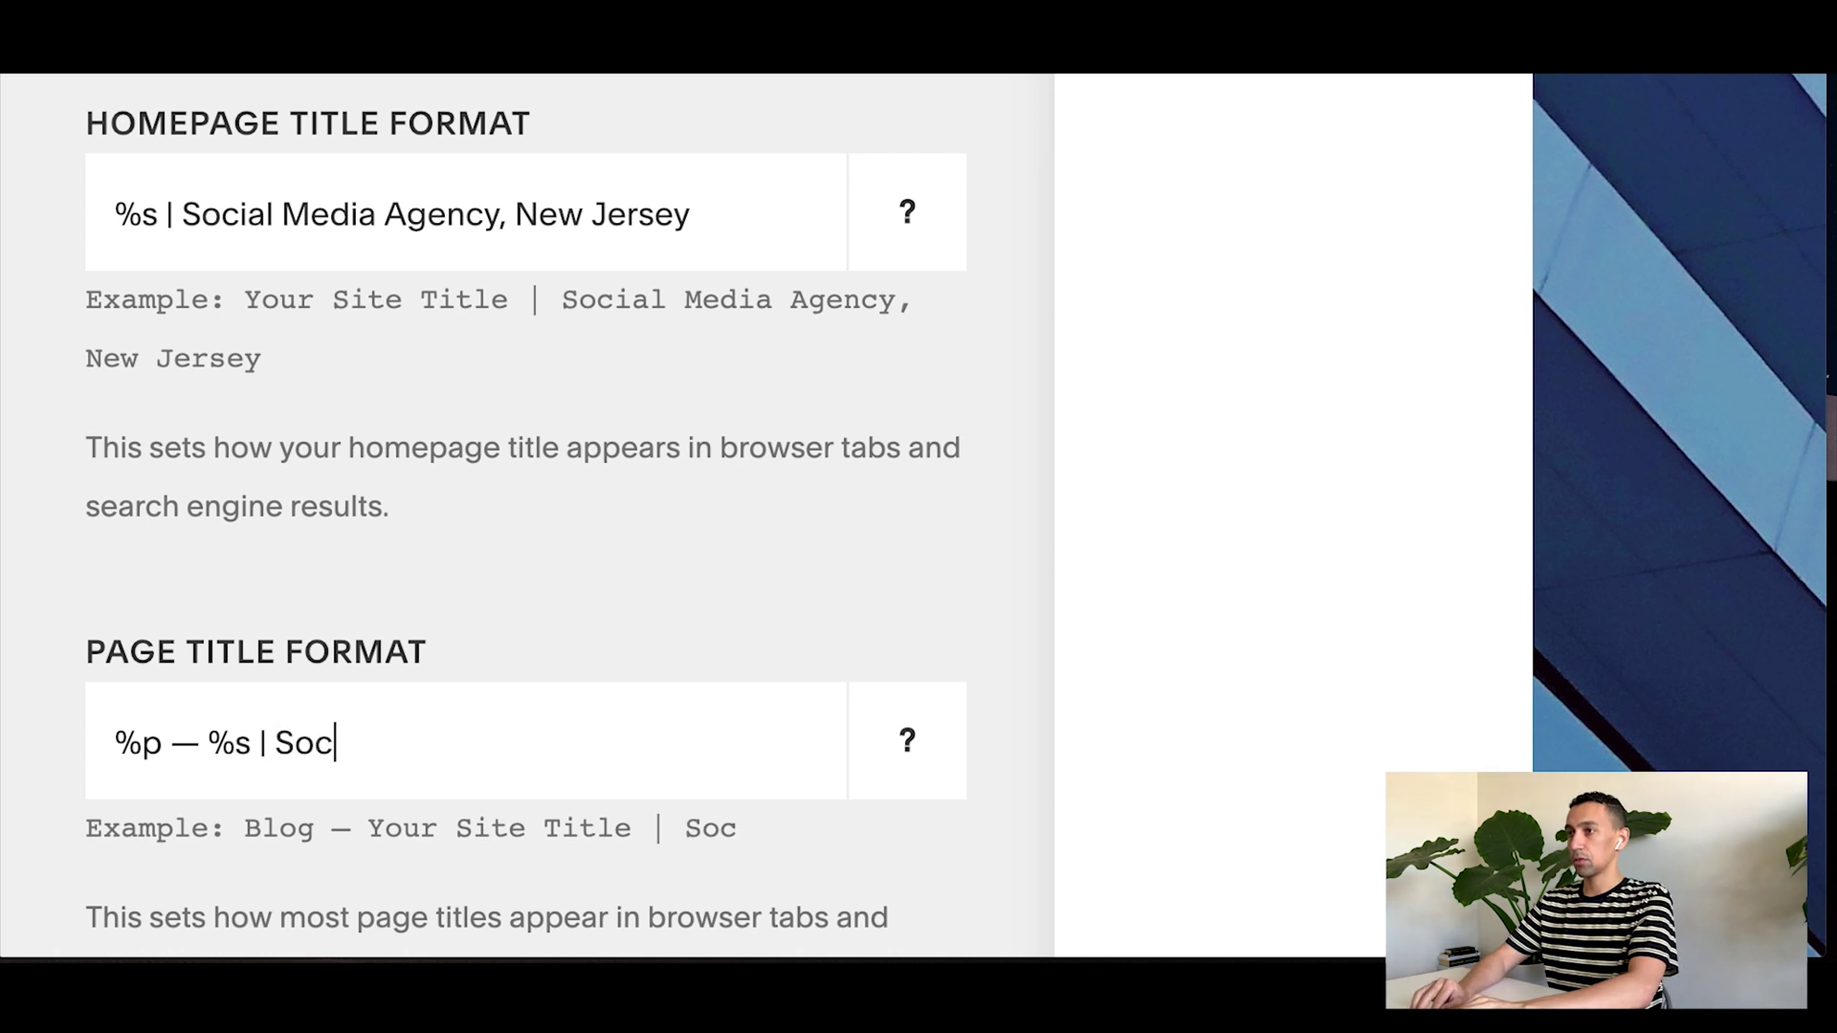
{"action": "type", "text": "ial Media Manage"}
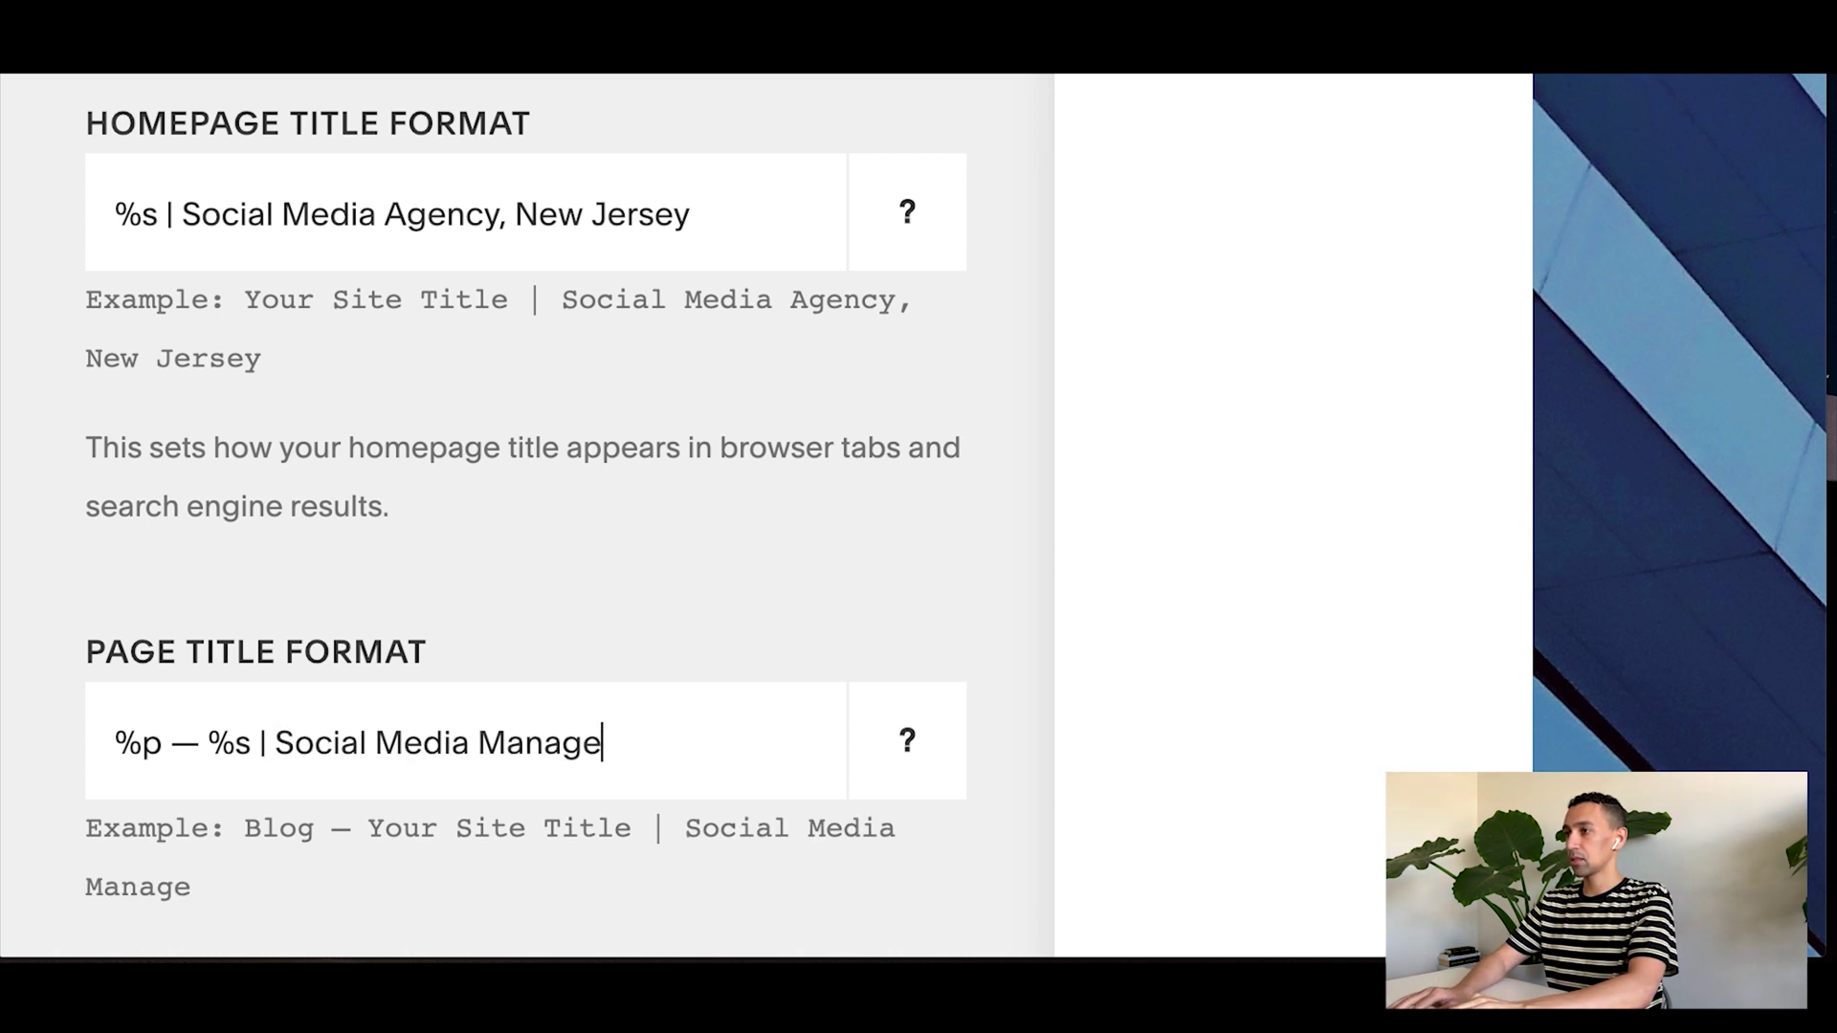
{"action": "key", "text": "BackSpace"}
{"action": "key", "text": "BackSpace"}
{"action": "key", "text": "BackSpace"}
{"action": "key", "text": "BackSpace"}
{"action": "key", "text": "BackSpace"}
{"action": "key", "text": "BackSpace"}
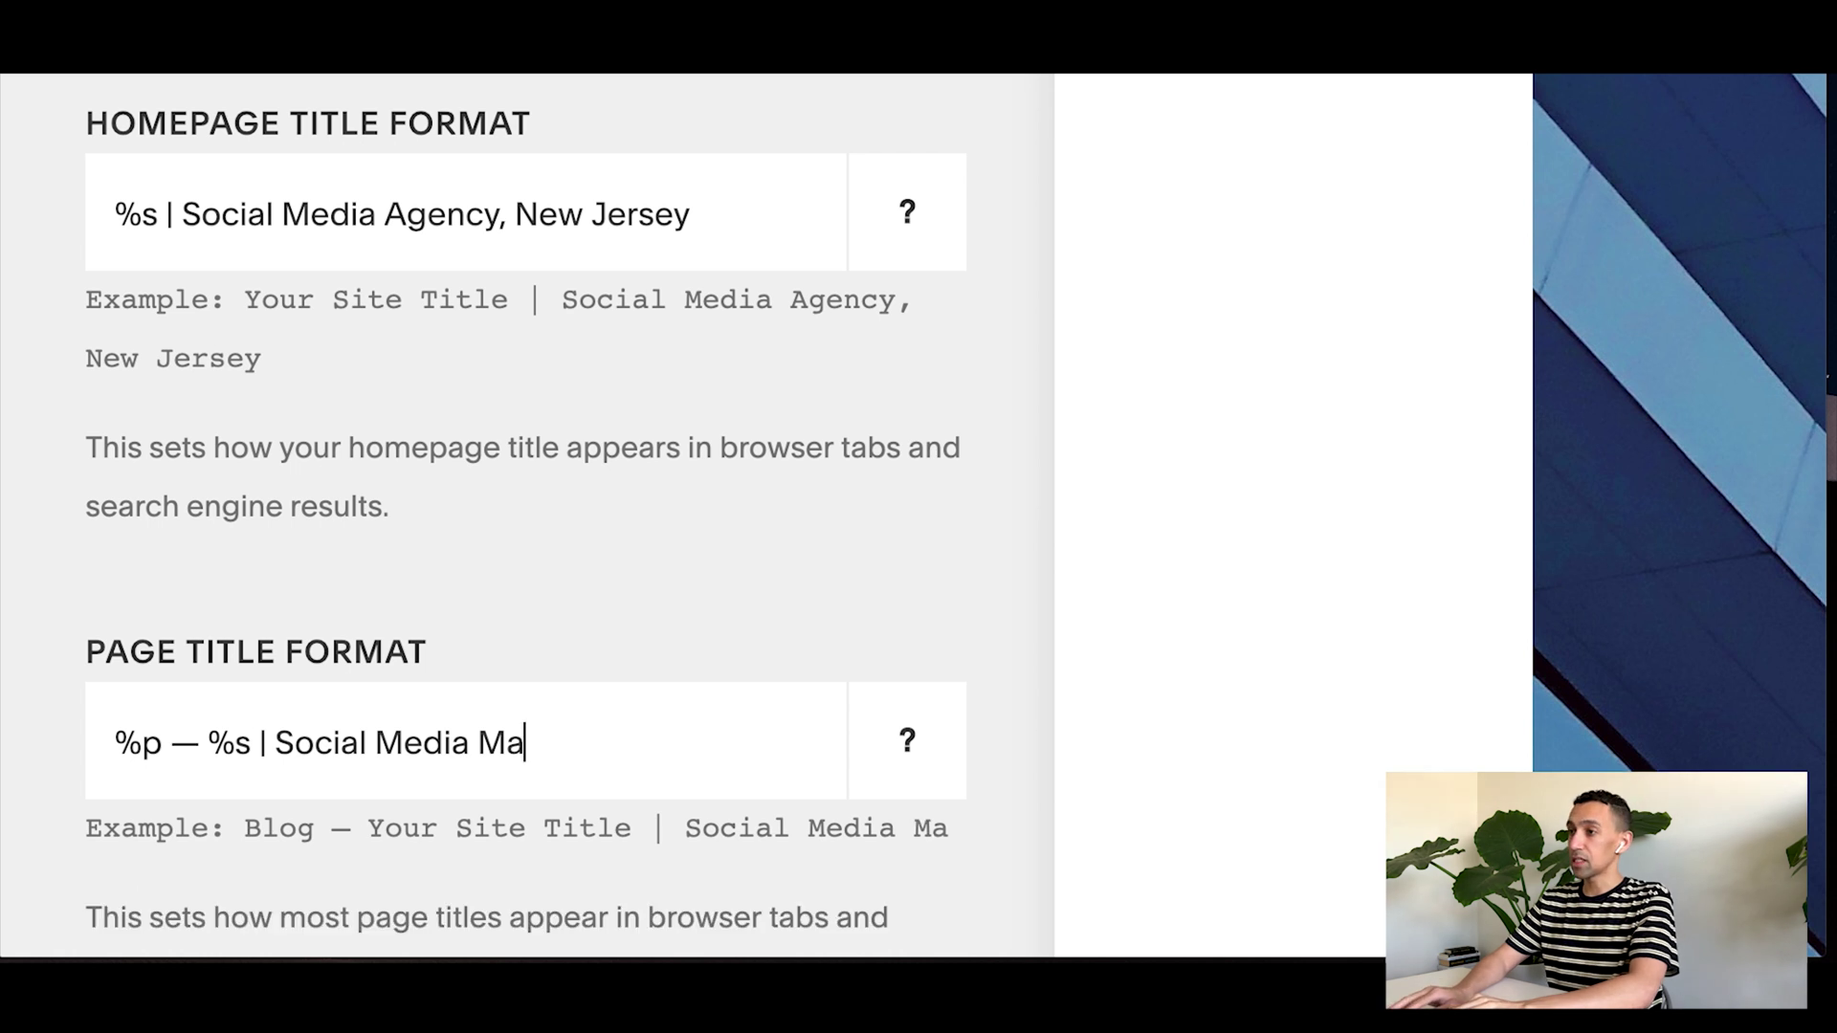
{"action": "type", "text": "Agency, "}
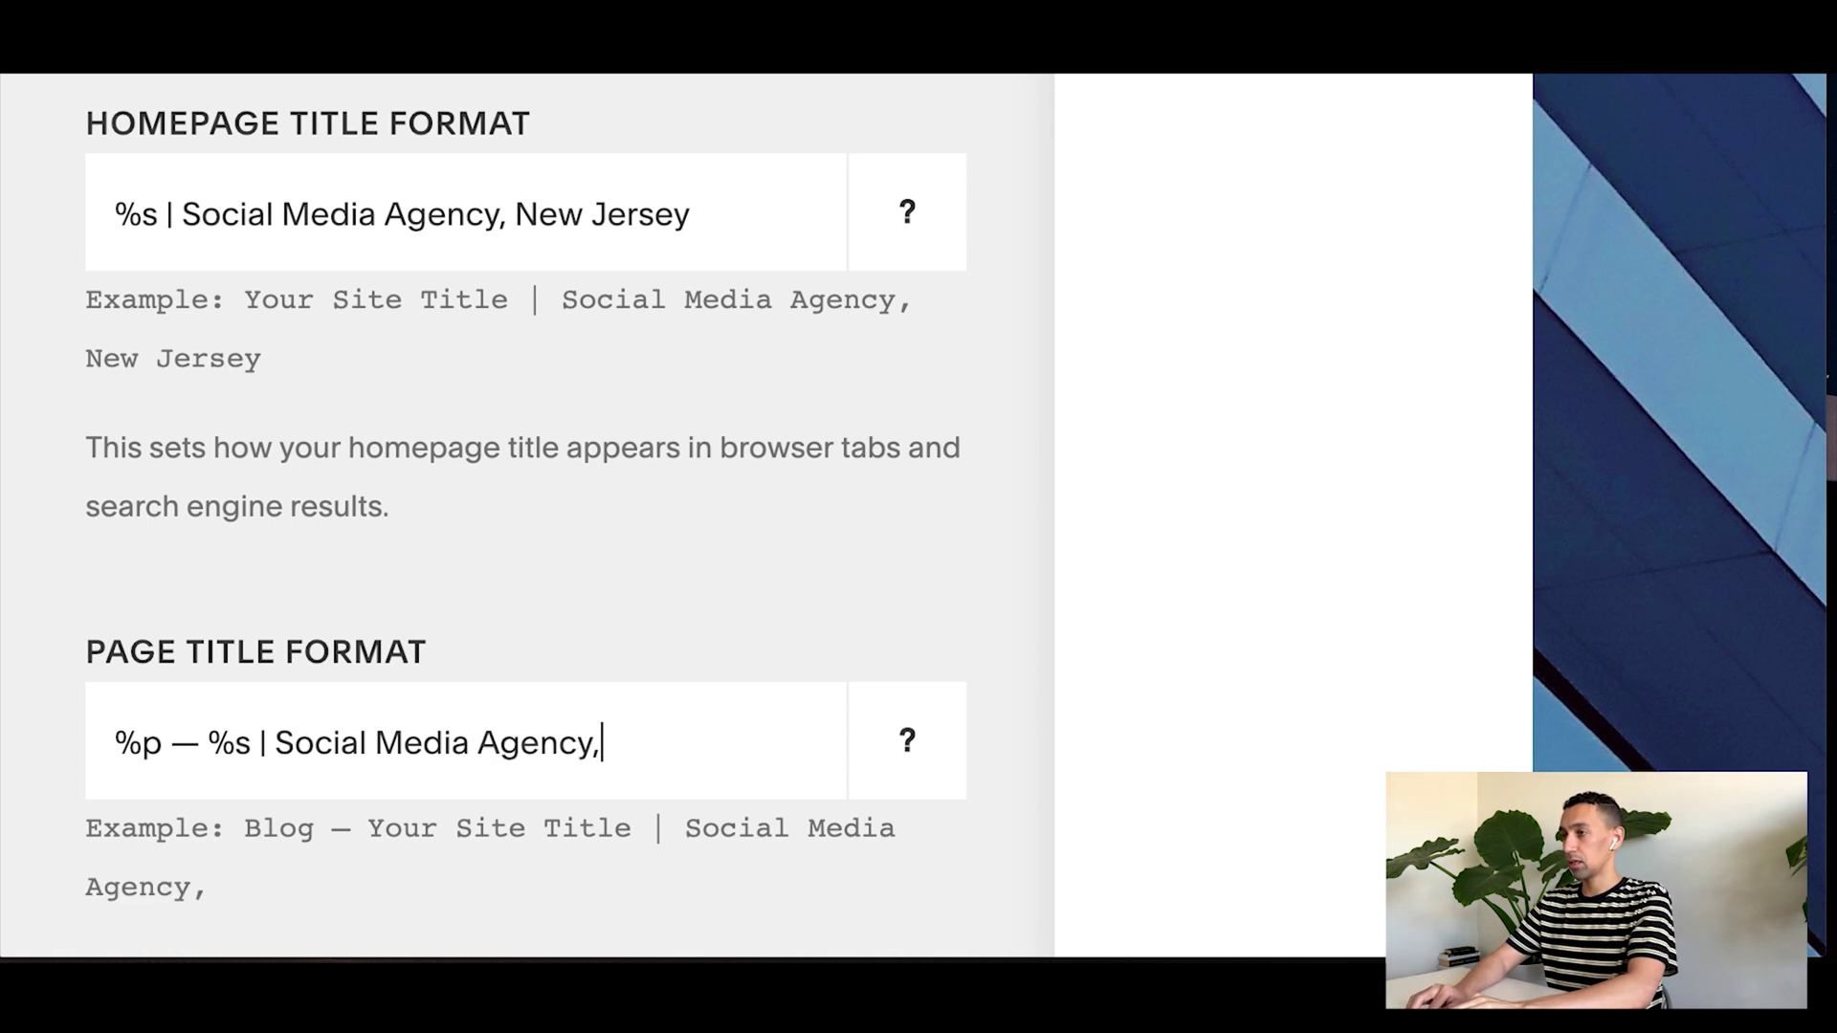
{"action": "type", "text": "Ser"}
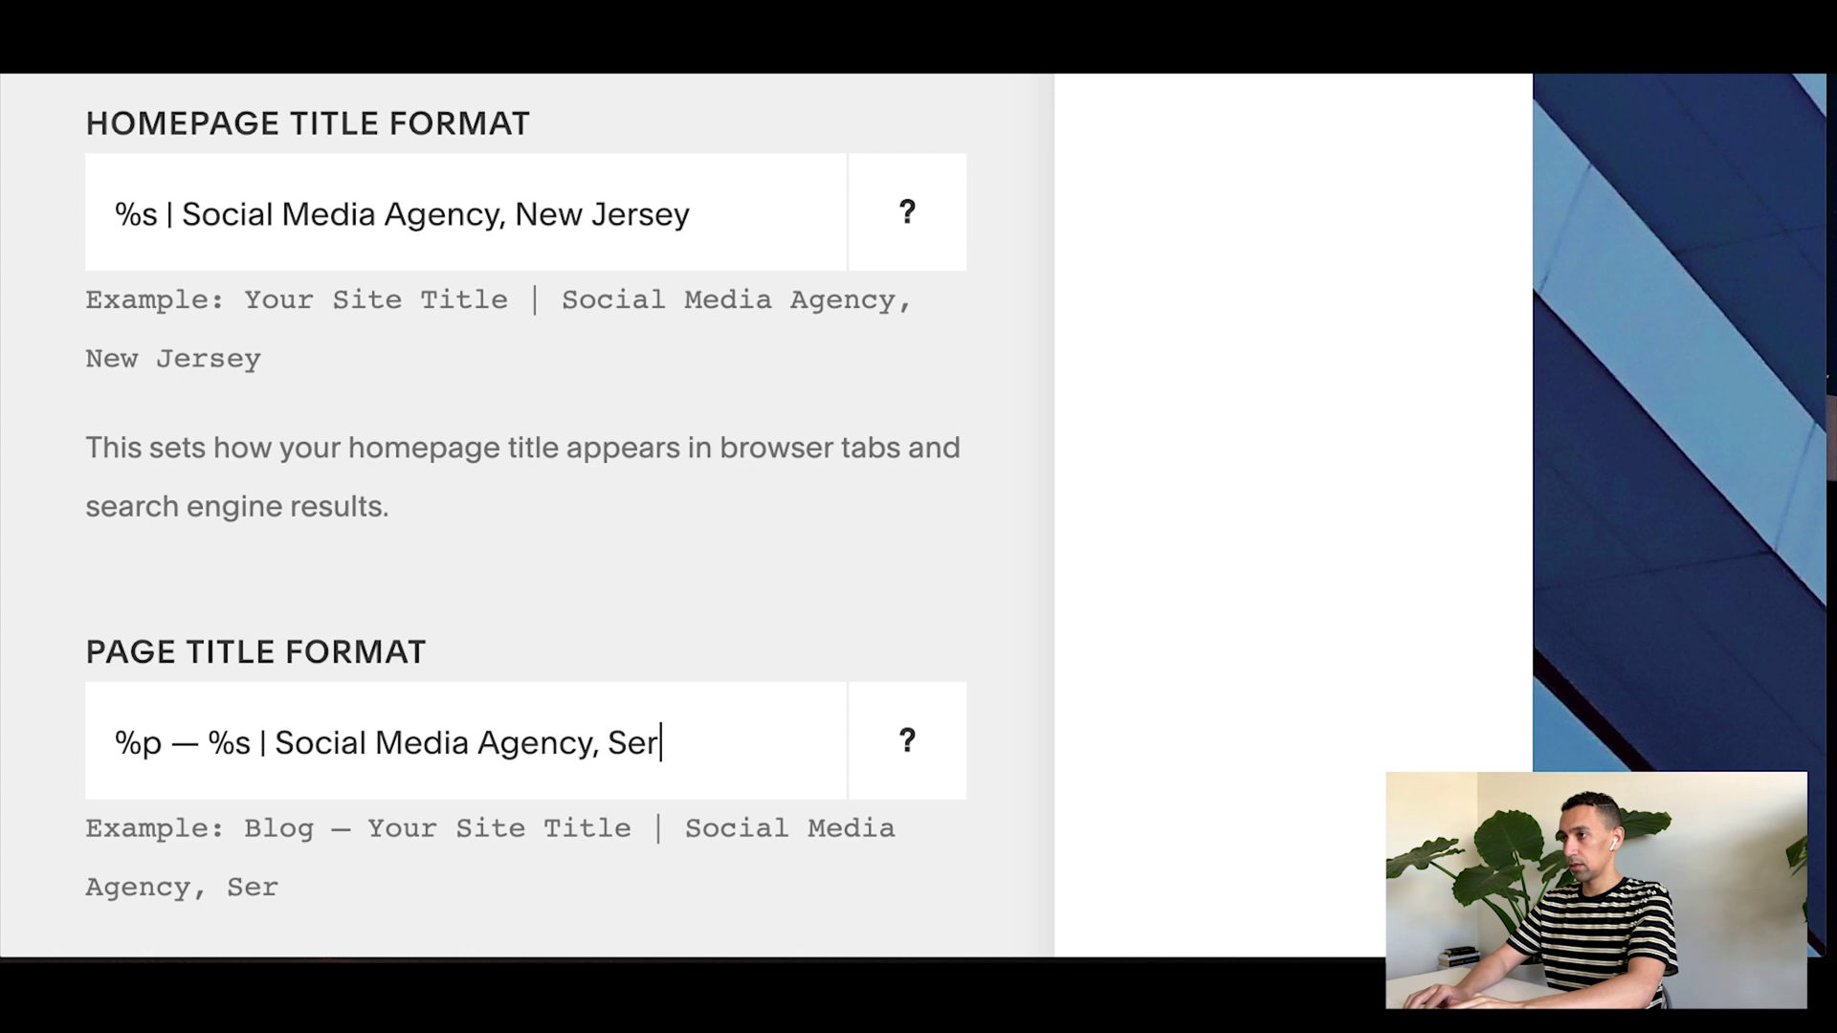
{"action": "key", "text": "BackSpace"}
{"action": "key", "text": "BackSpace"}
{"action": "key", "text": "BackSpace"}
{"action": "type", "text": "N"}
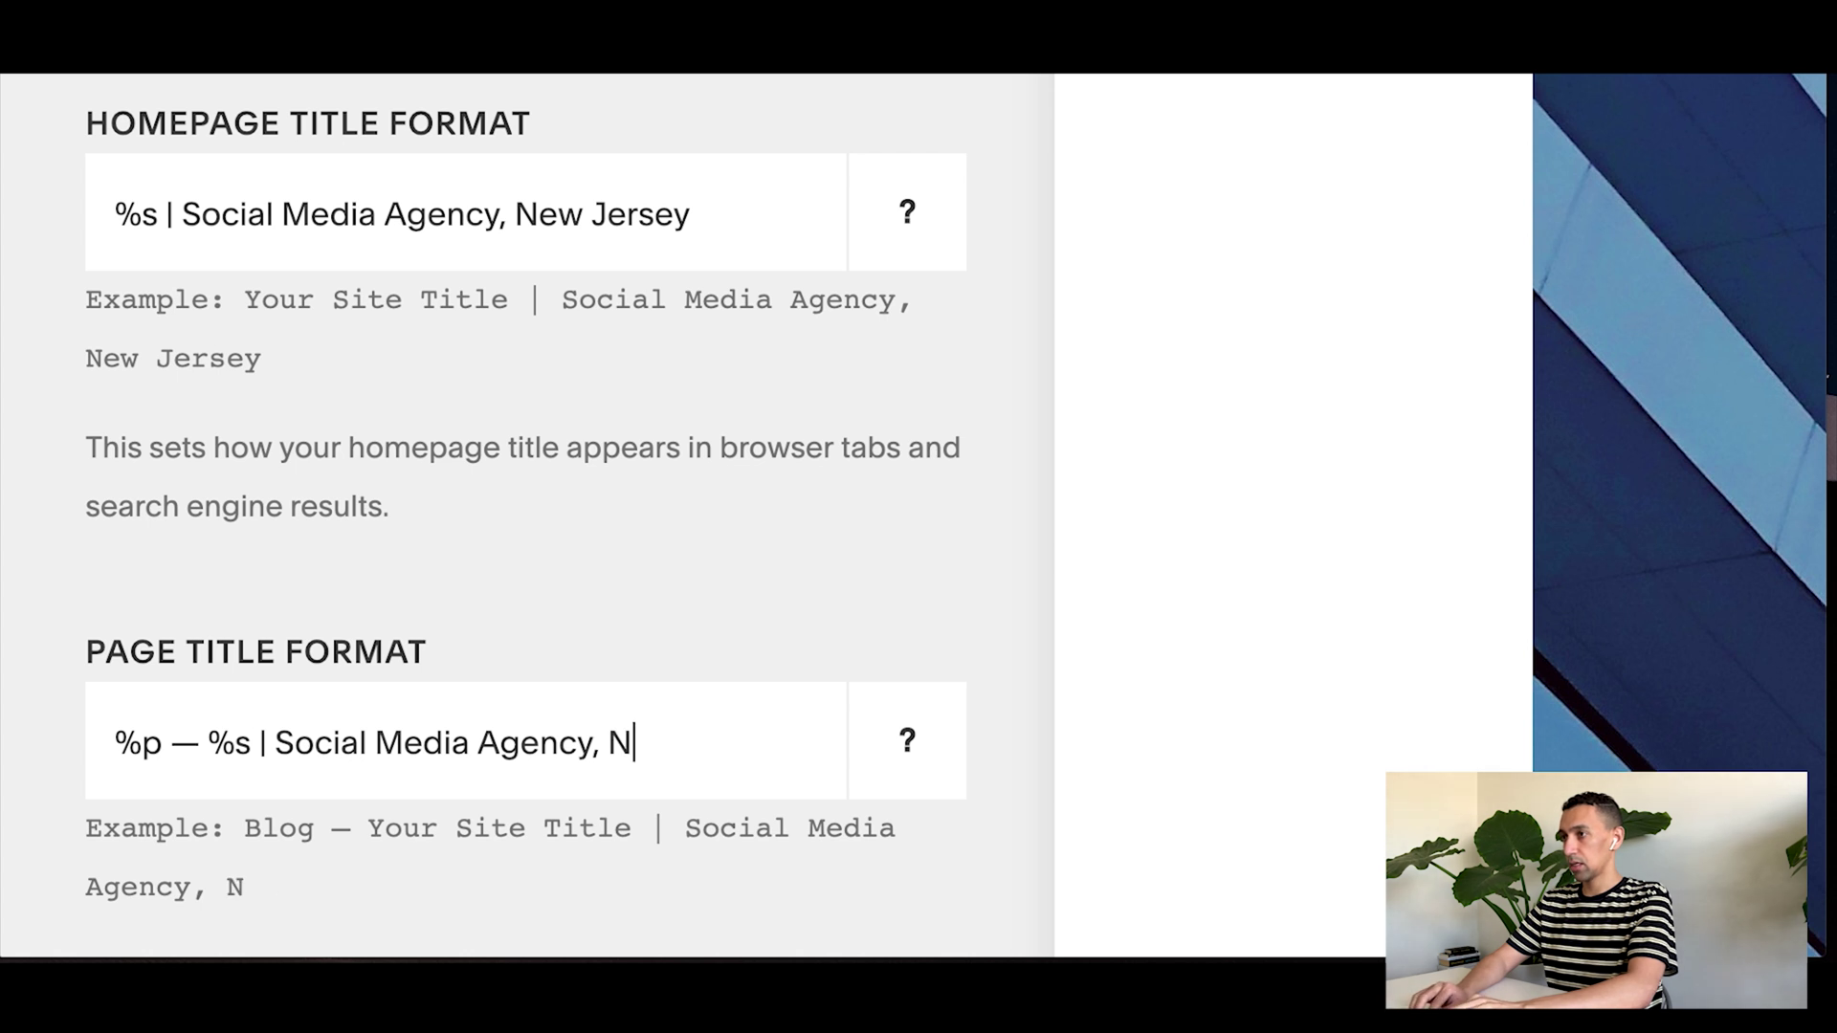
{"action": "type", "text": "ew Jersey"}
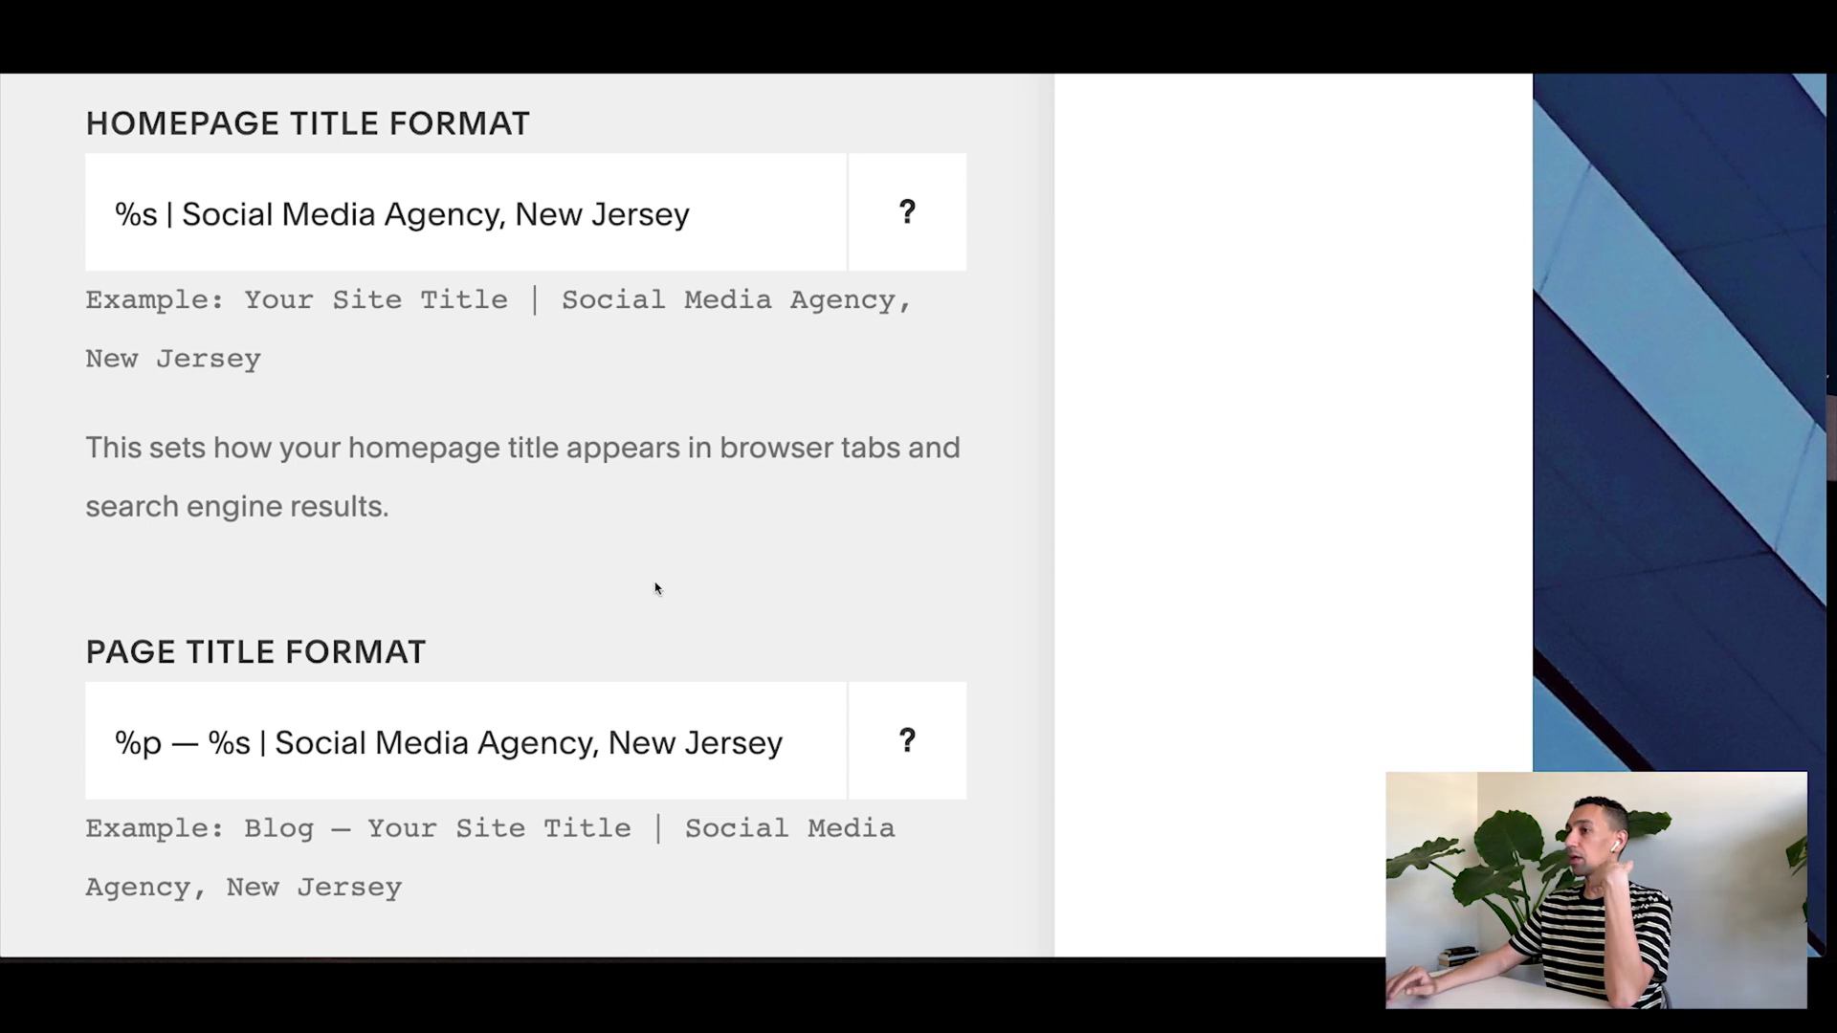
{"action": "scroll", "coordinate": [656, 588], "scroll_direction": "down", "scroll_amount": 2}
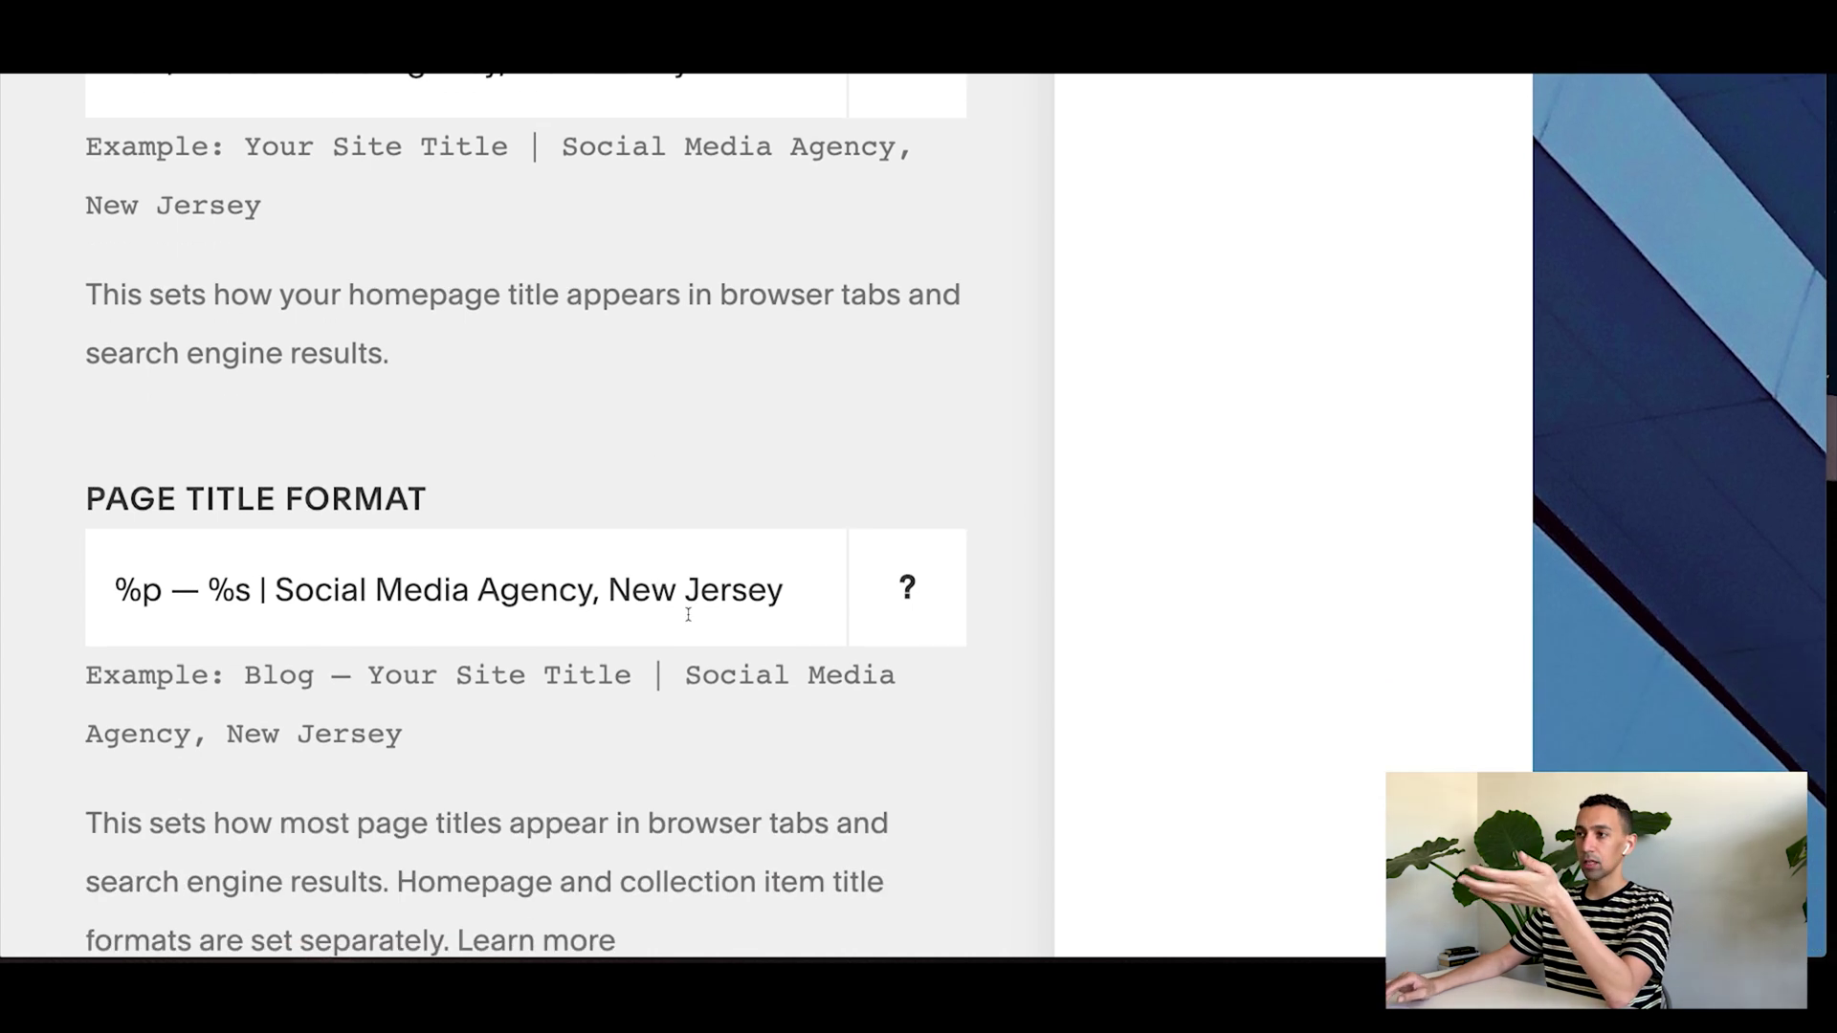
{"action": "scroll", "coordinate": [688, 614], "scroll_direction": "down", "scroll_amount": 3}
{"action": "scroll", "coordinate": [687, 614], "scroll_direction": "down", "scroll_amount": 3}
Step: Change the Collection Item Title format to '%i | Hello Website | Social Media Management Company, New York & New Jersey'
{"action": "left_click", "coordinate": [279, 756]}
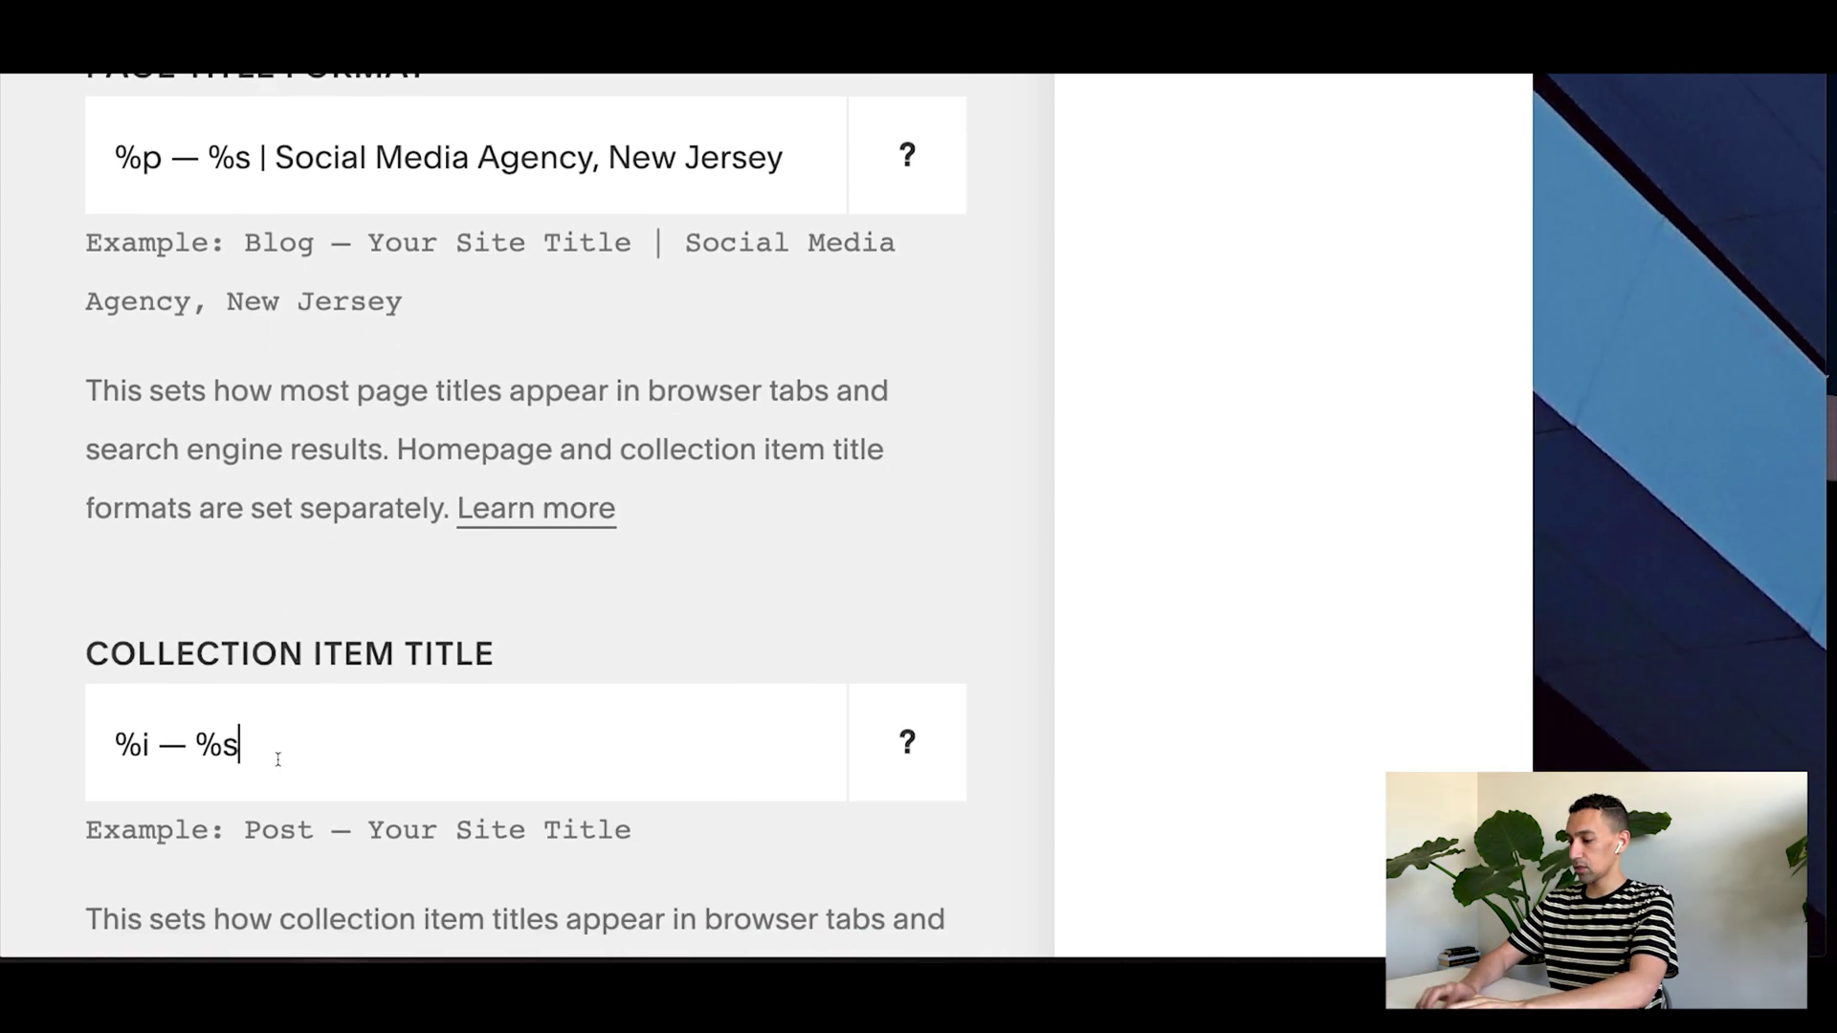
{"action": "type", "text": "|"}
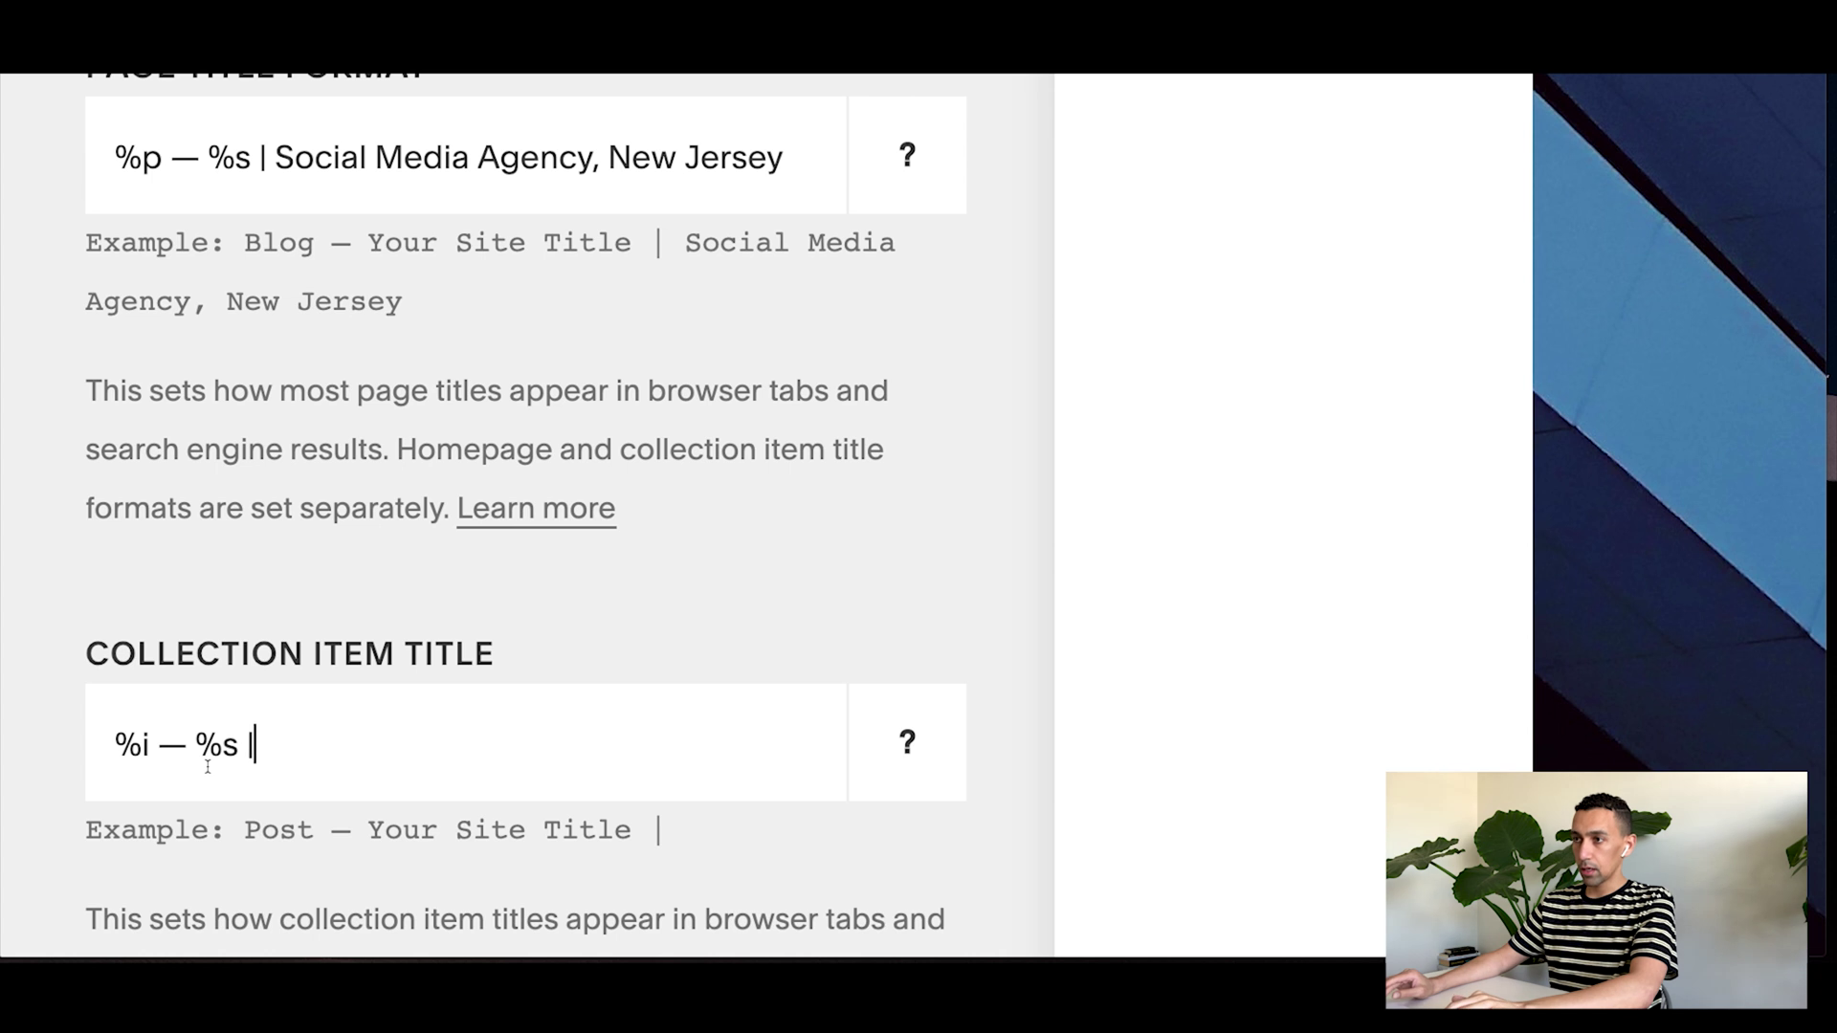
{"action": "left_click_drag", "start_coordinate": [247, 744], "coordinate": [157, 745]}
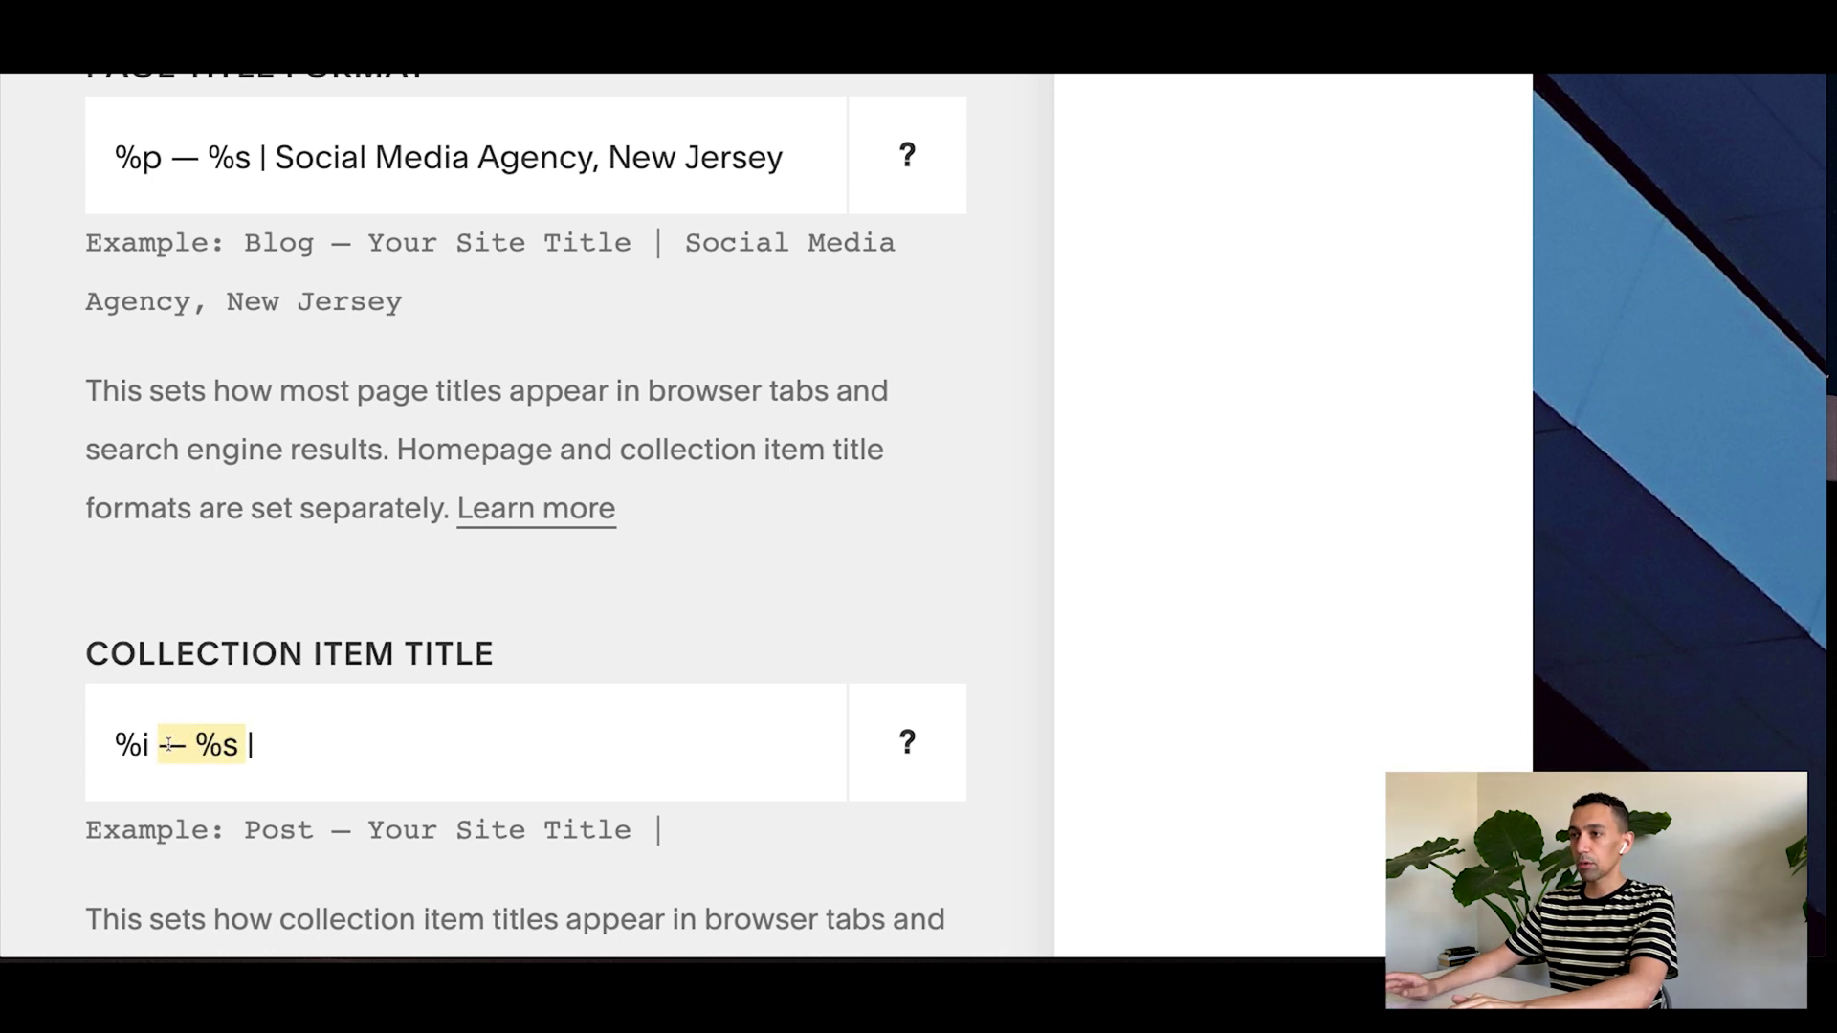
{"action": "key", "text": "BackSpace"}
{"action": "key", "text": "Right"}
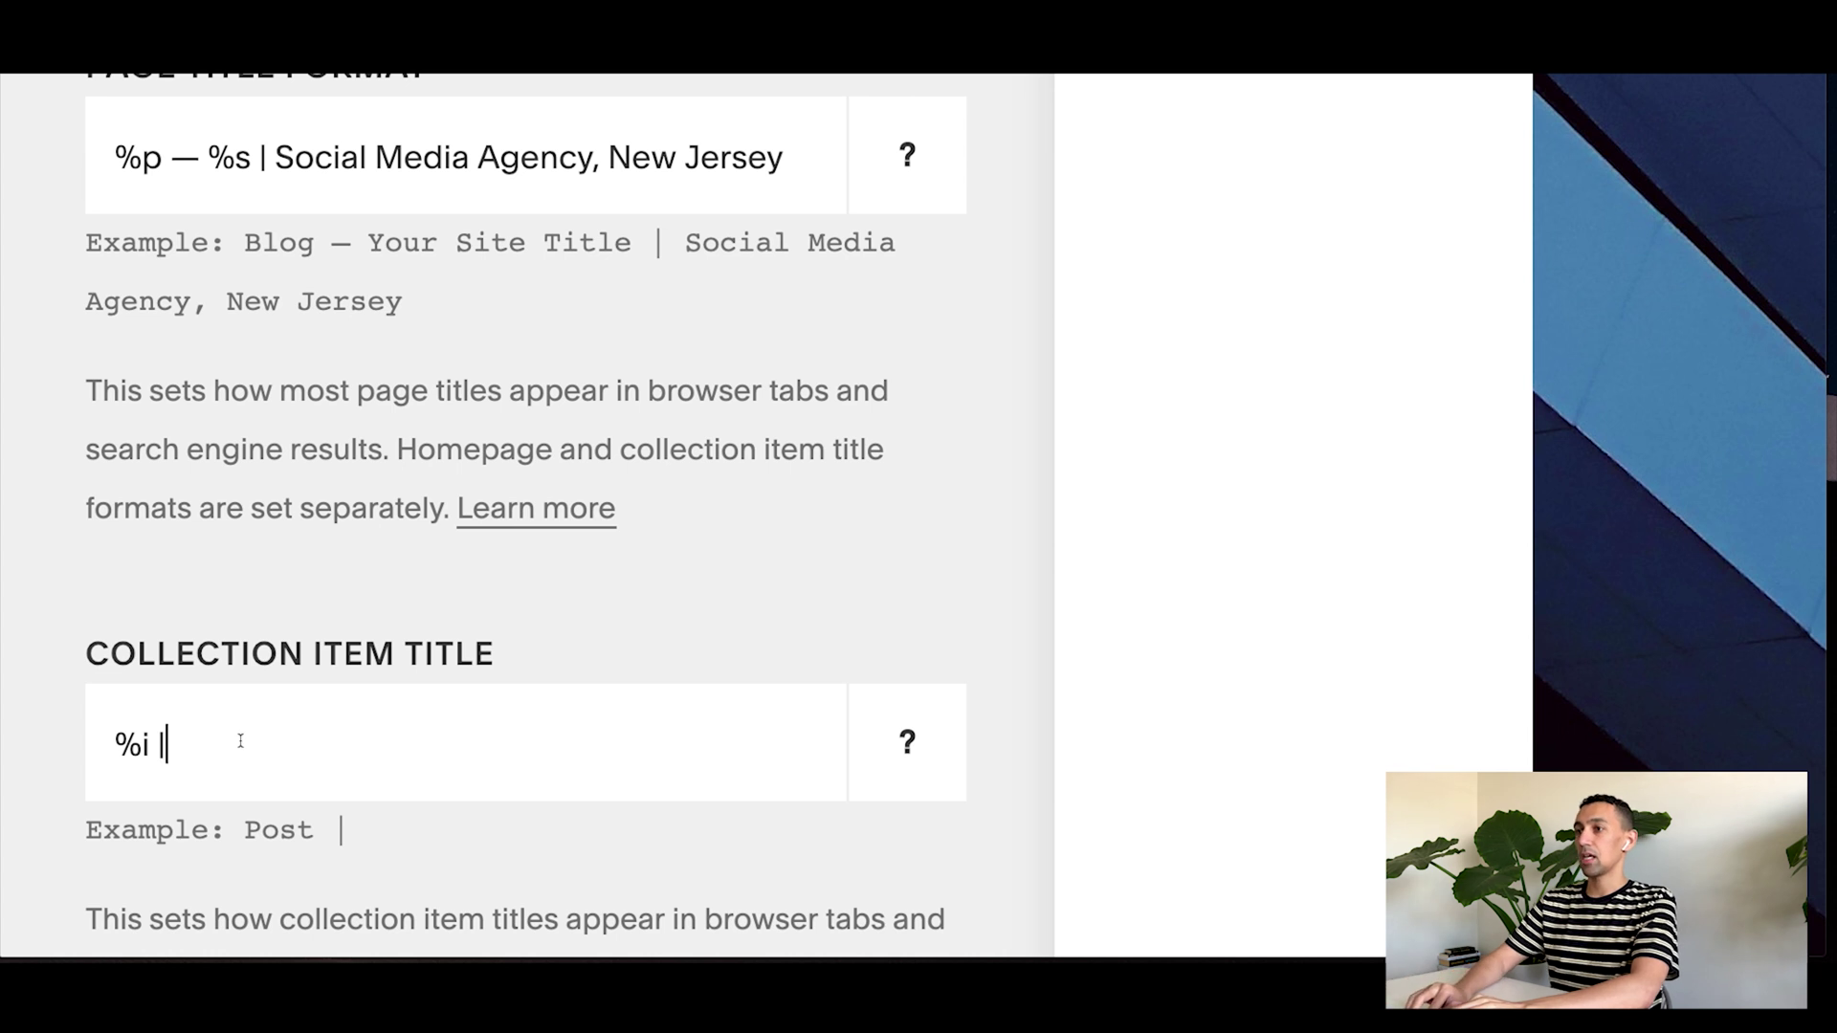
{"action": "type", "text": "Socia"}
{"action": "key", "text": "BackSpace"}
{"action": "key", "text": "BackSpace"}
{"action": "key", "text": "BackSpace"}
{"action": "key", "text": "BackSpace"}
{"action": "key", "text": "BackSpace"}
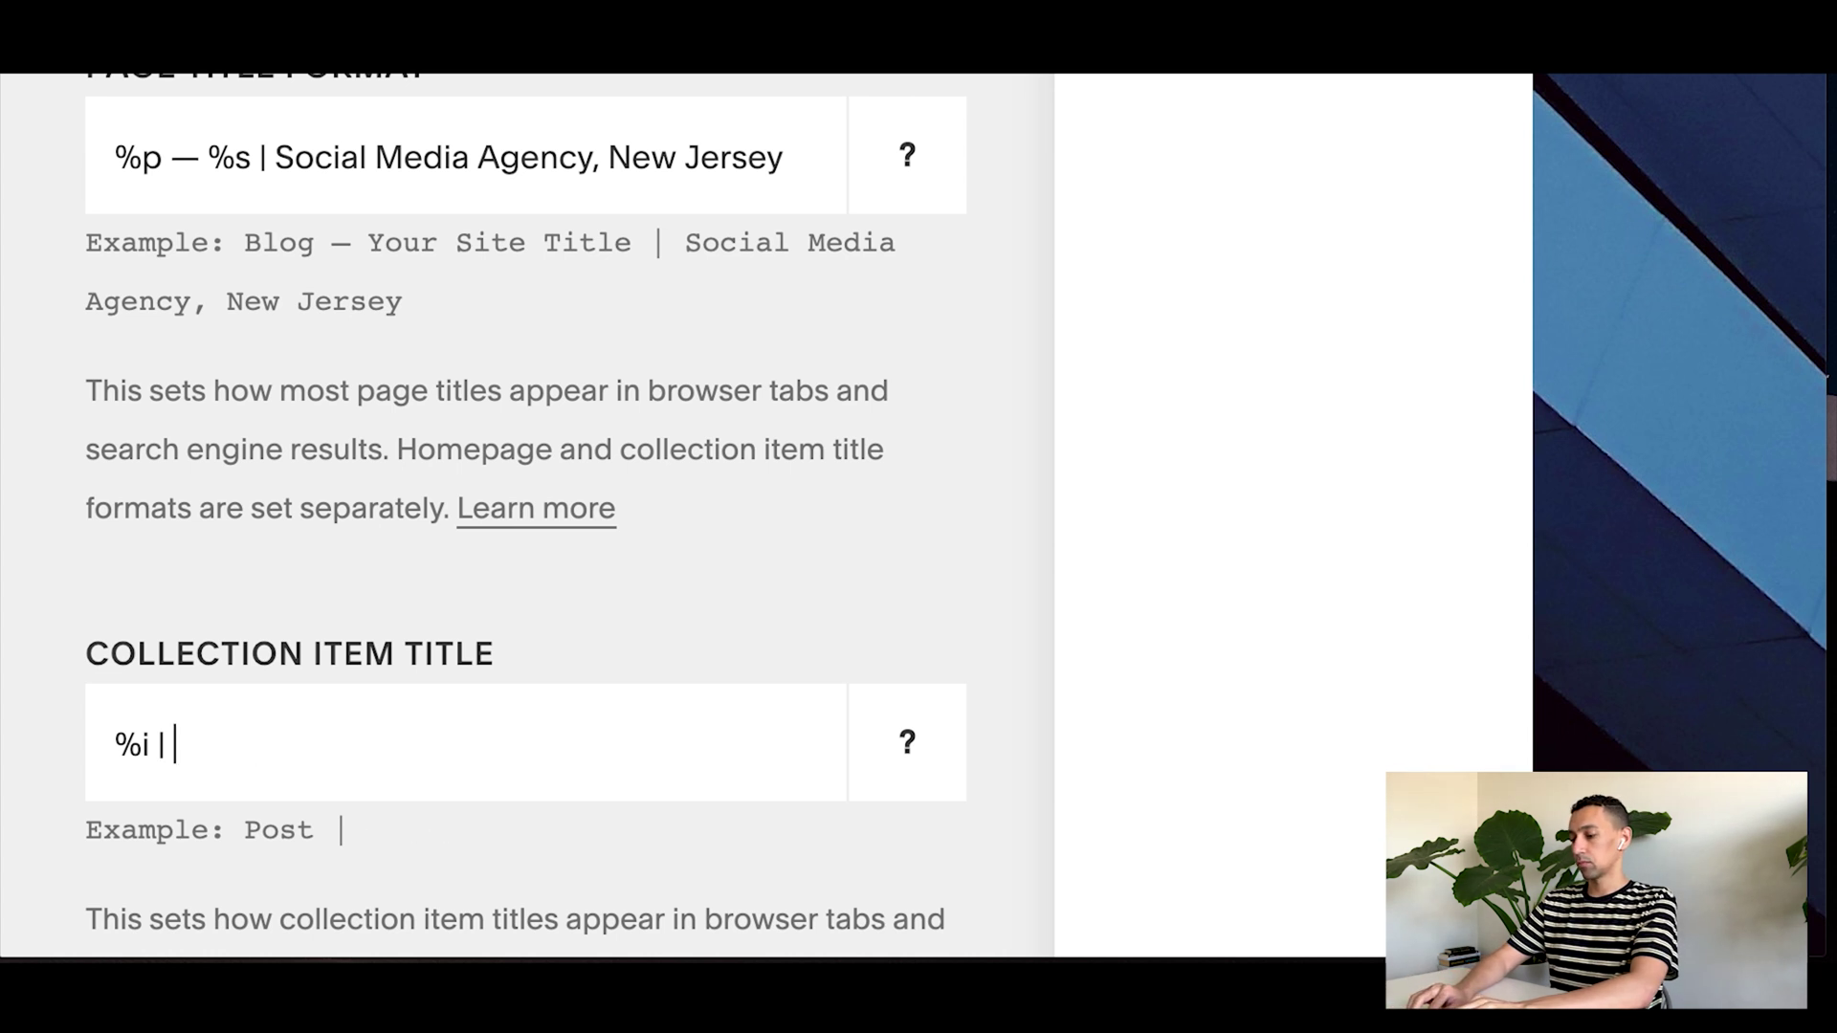
{"action": "type", "text": "Hello Websit"}
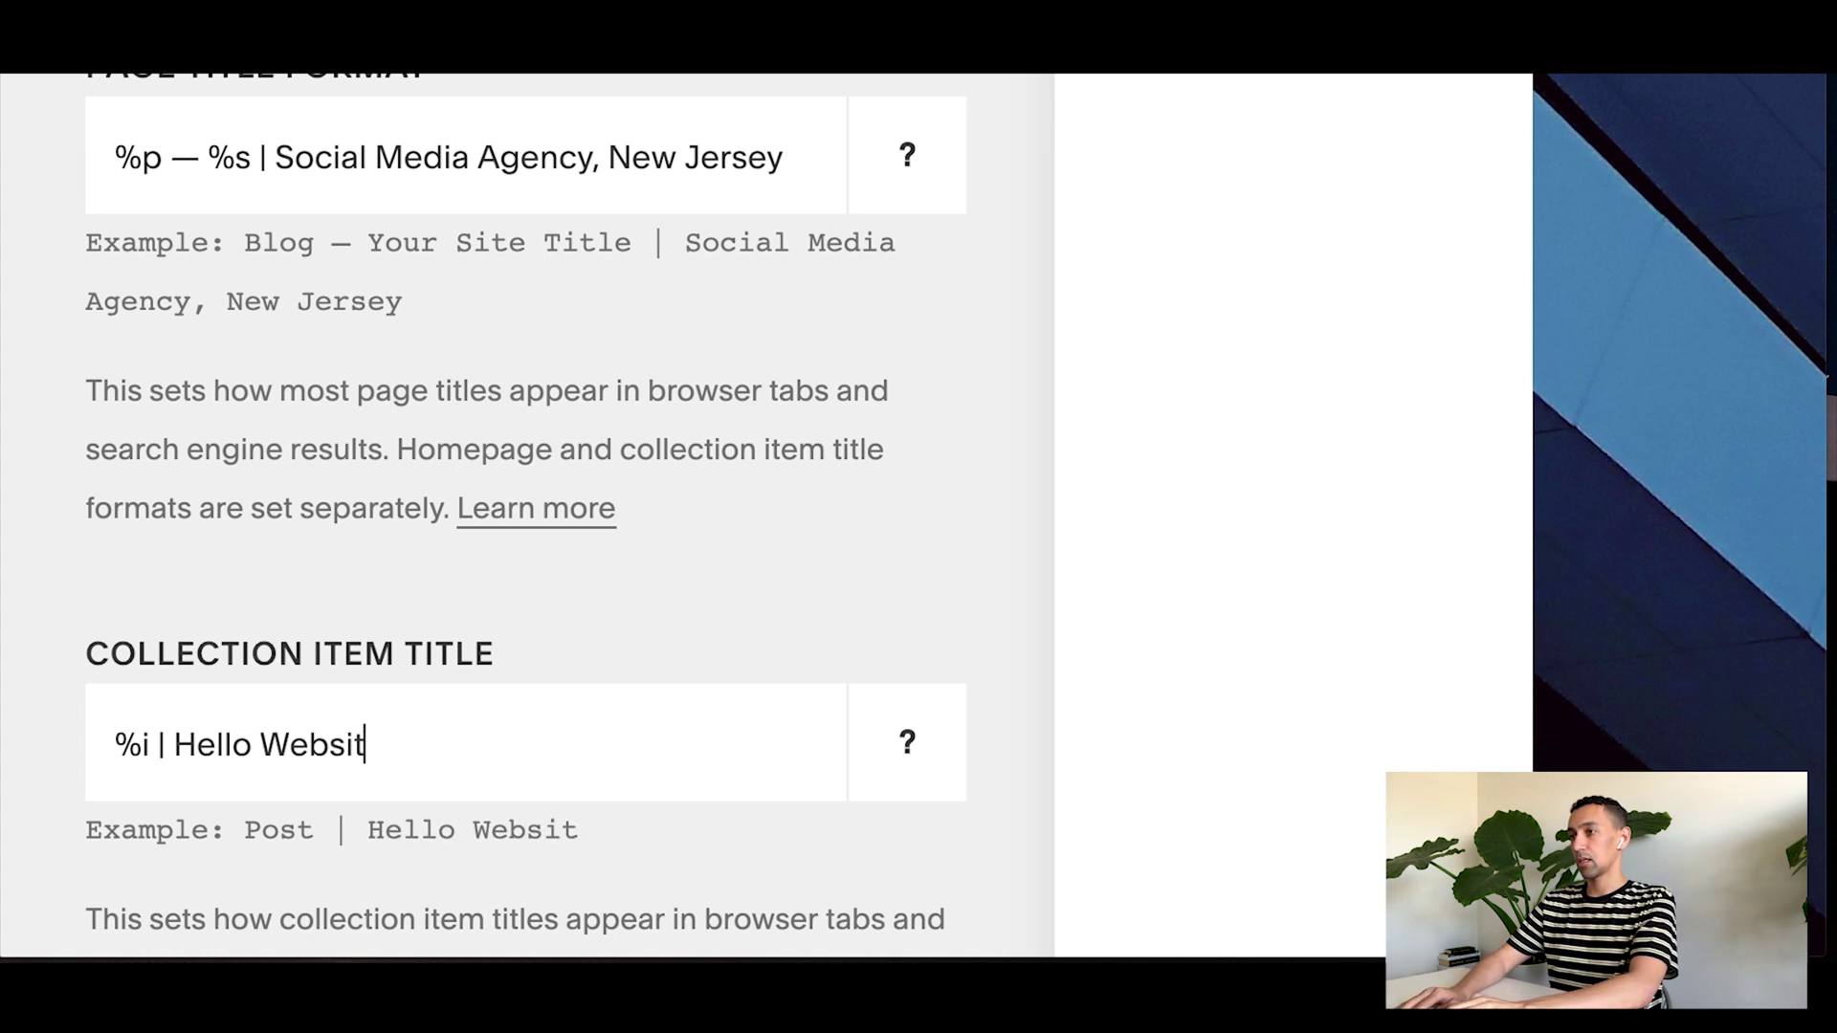
{"action": "type", "text": "e - |"}
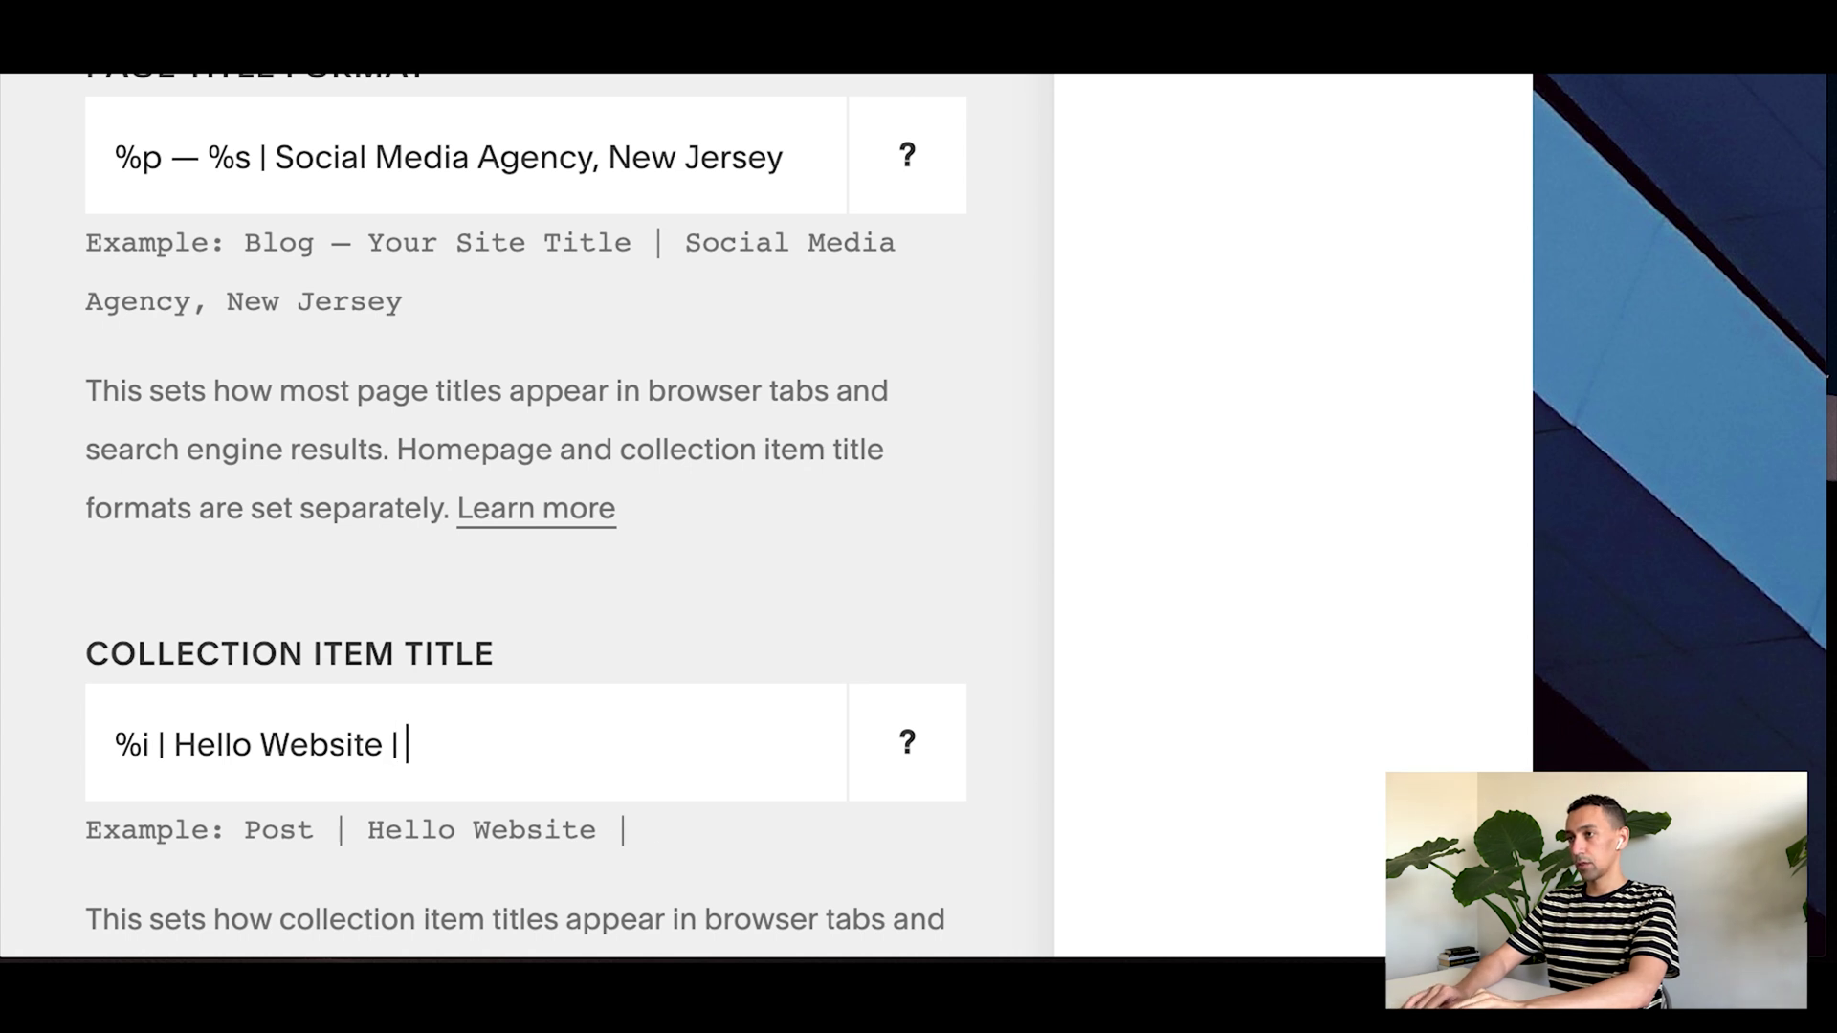
{"action": "type", "text": " Social Media M"}
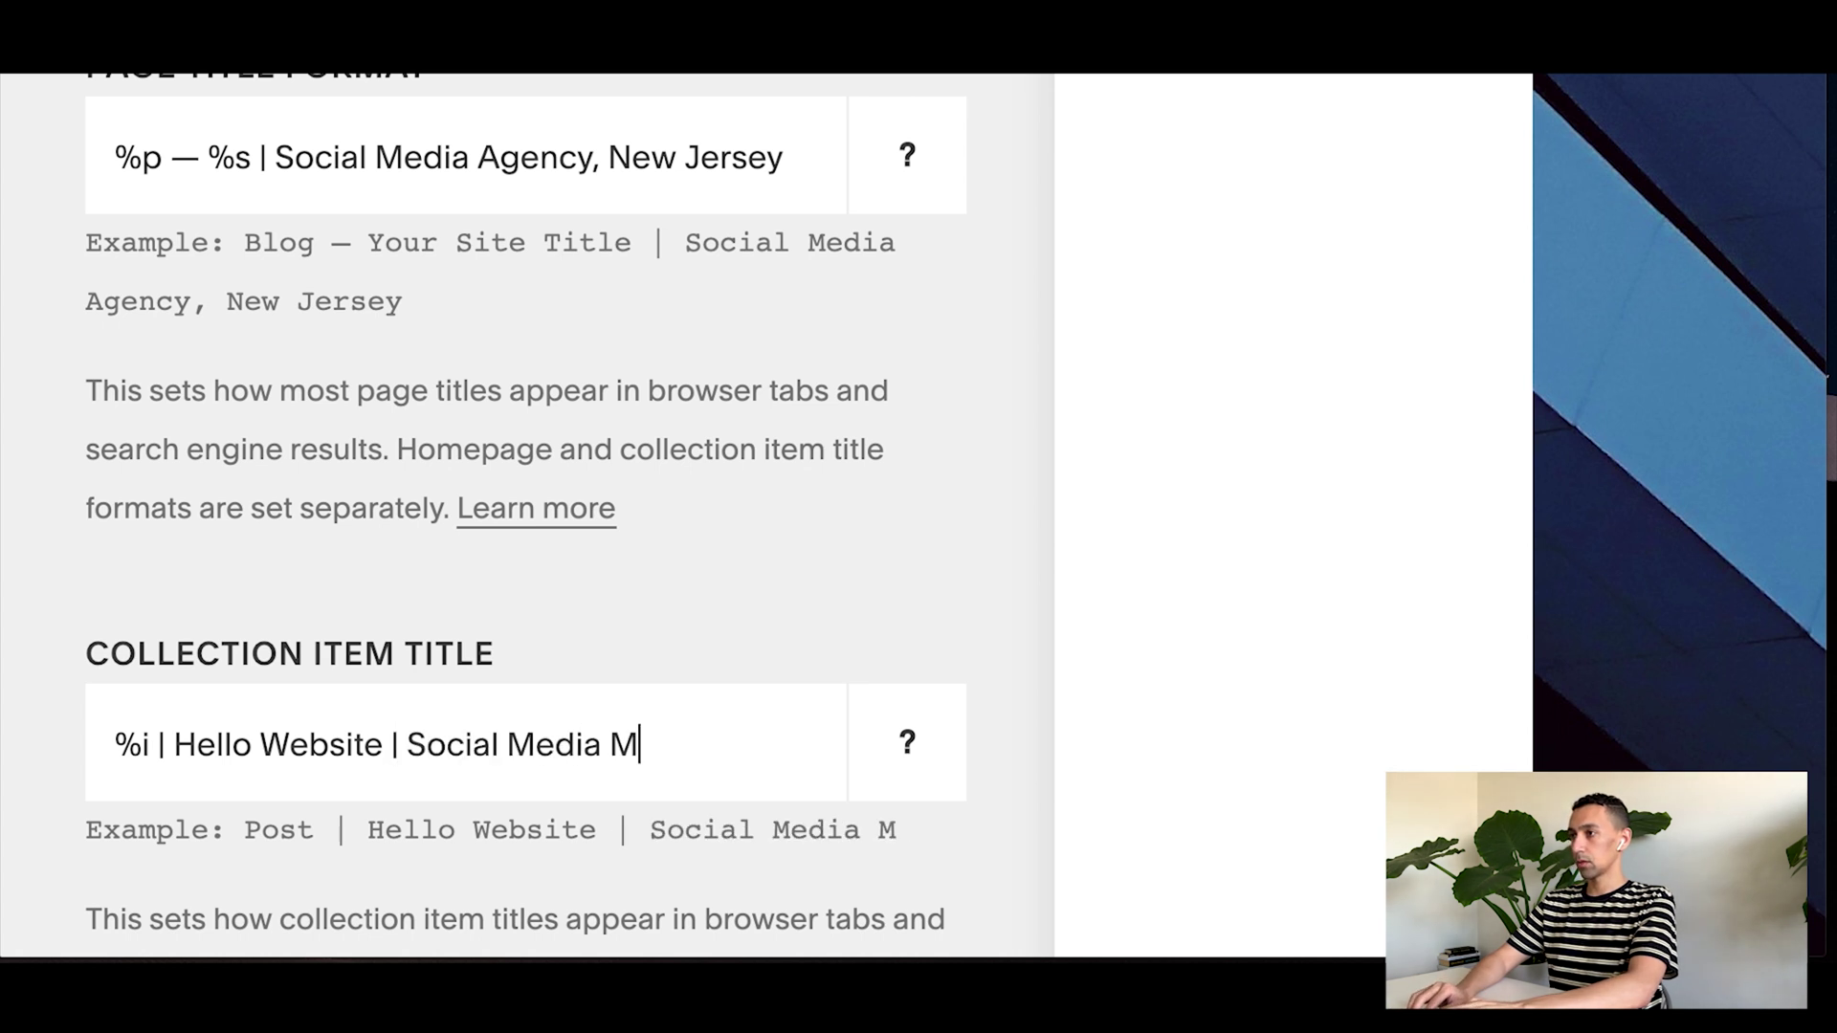
{"action": "type", "text": "anagement Company, "}
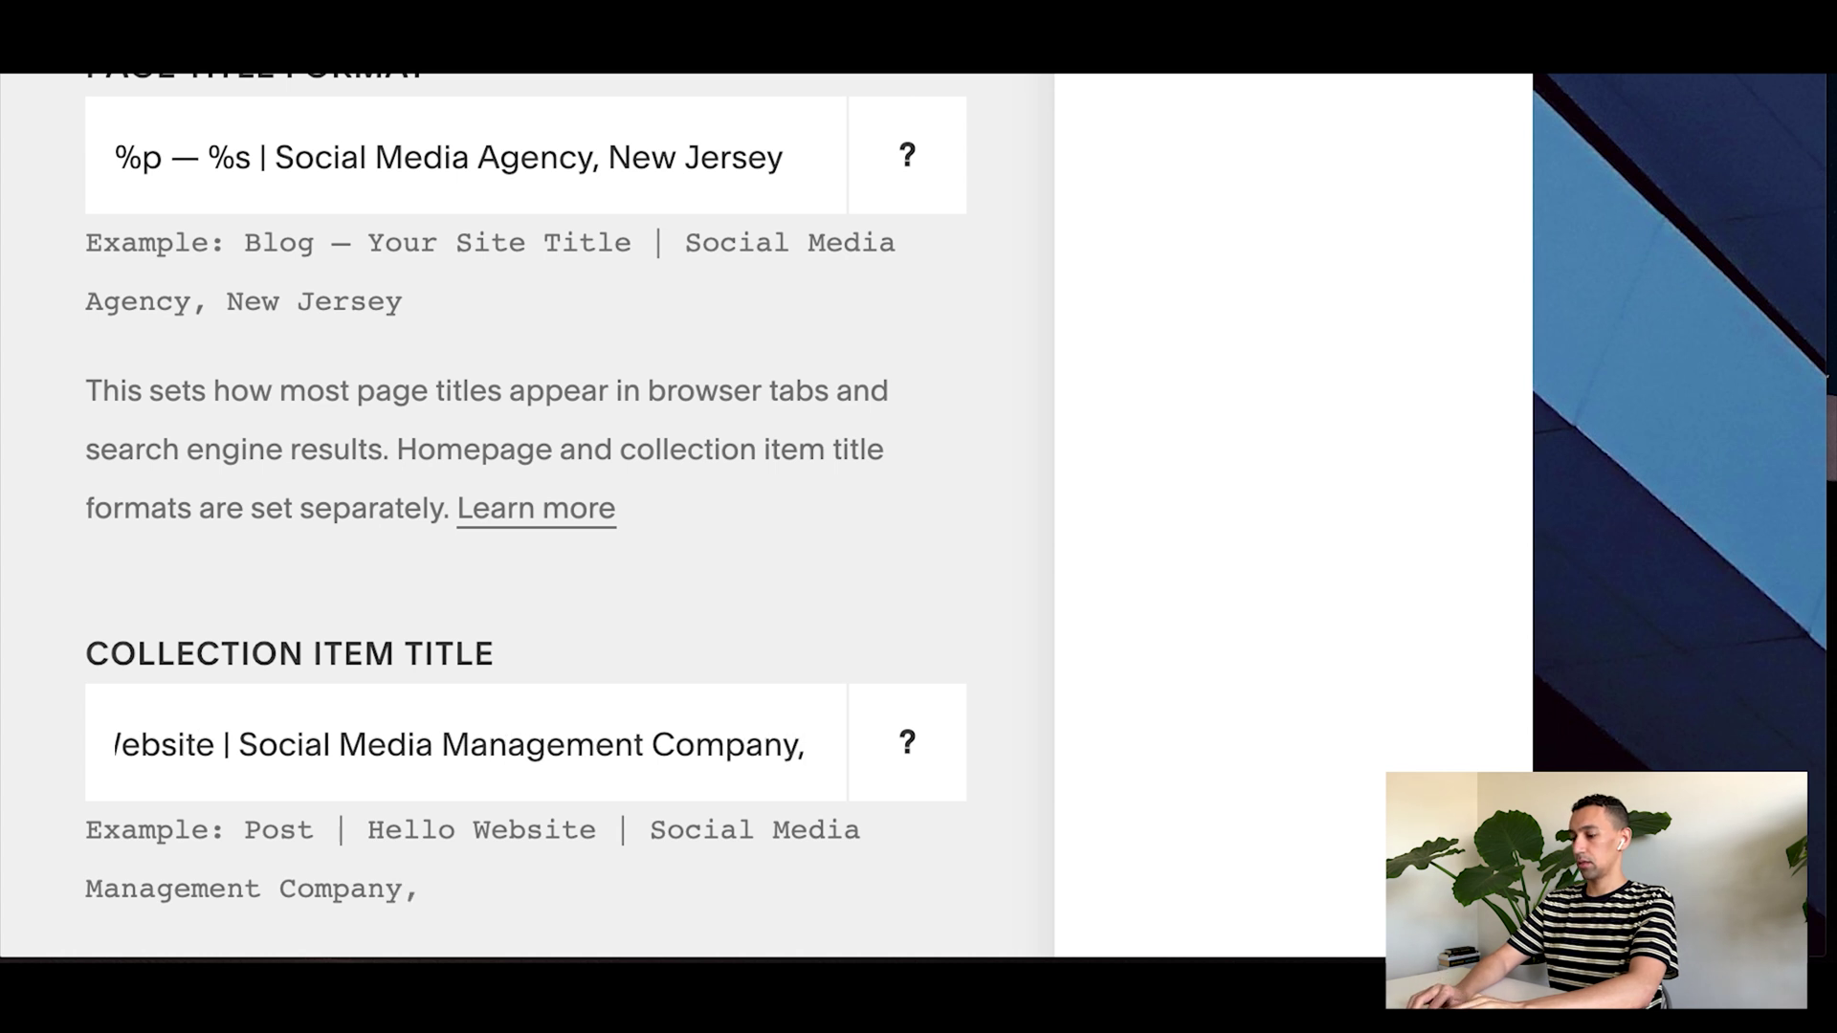
{"action": "type", "text": "New"}
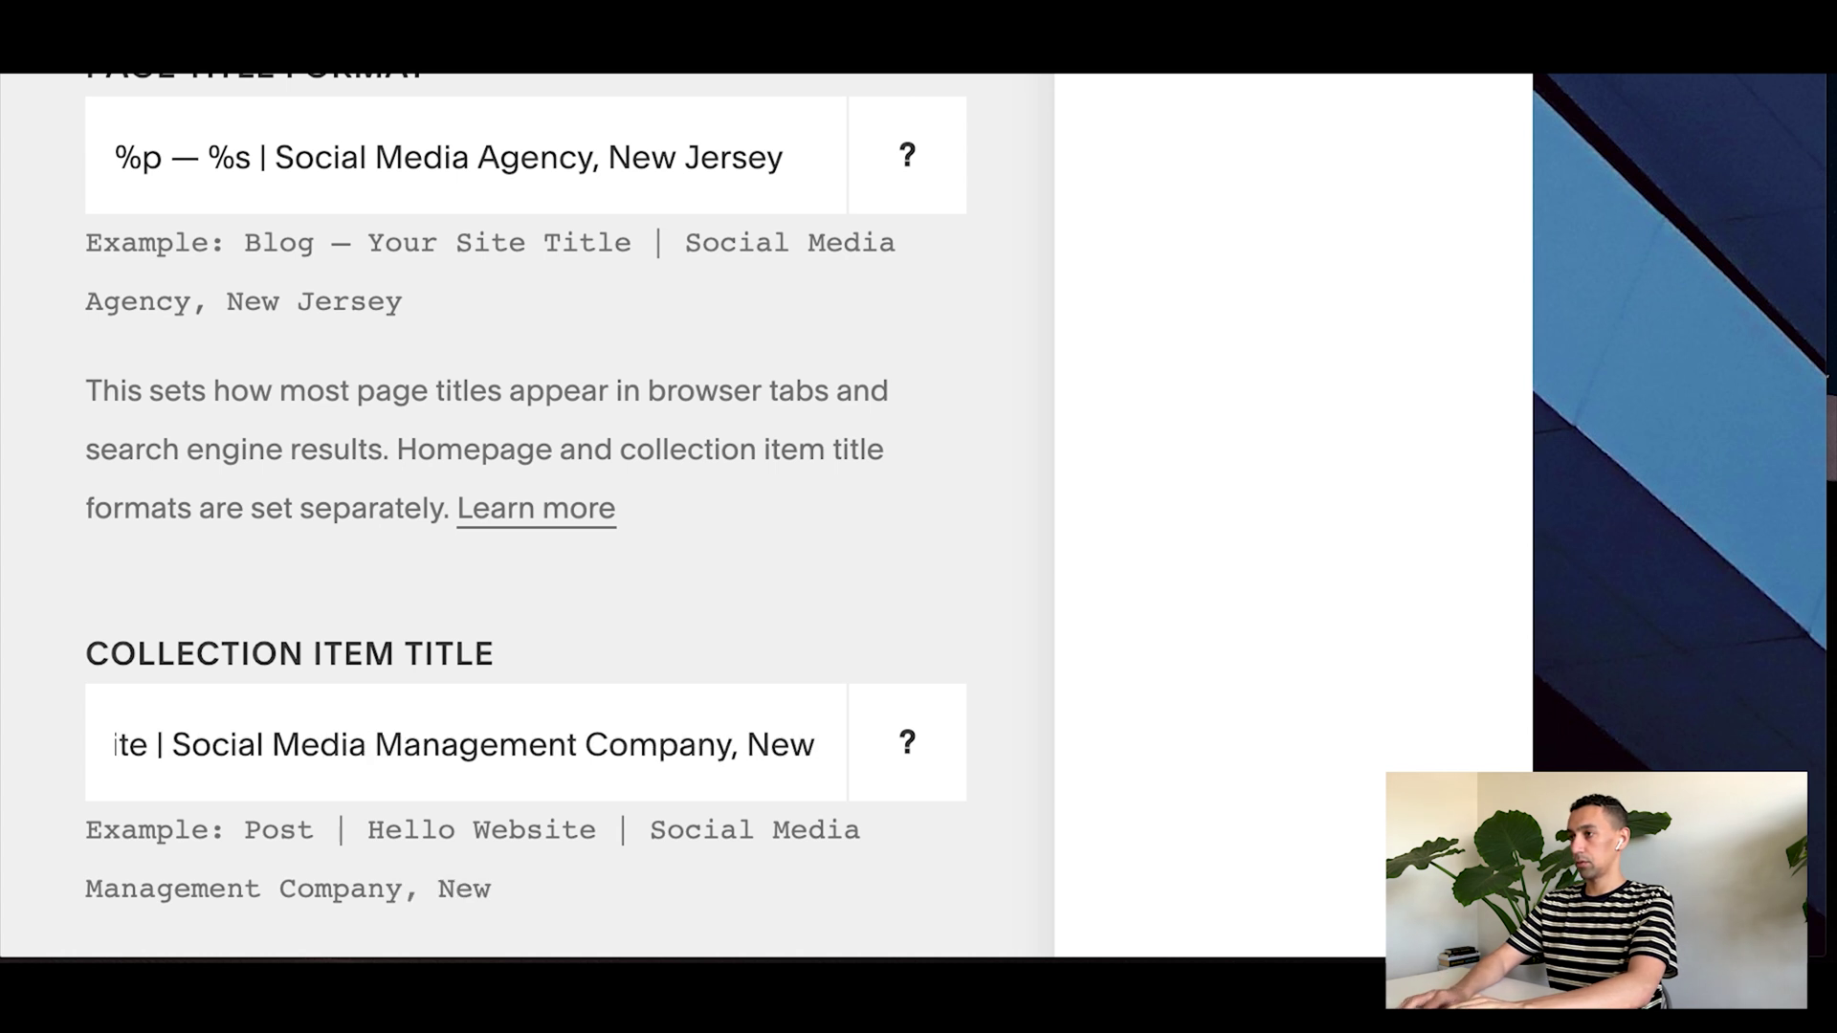
{"action": "type", "text": " York &"}
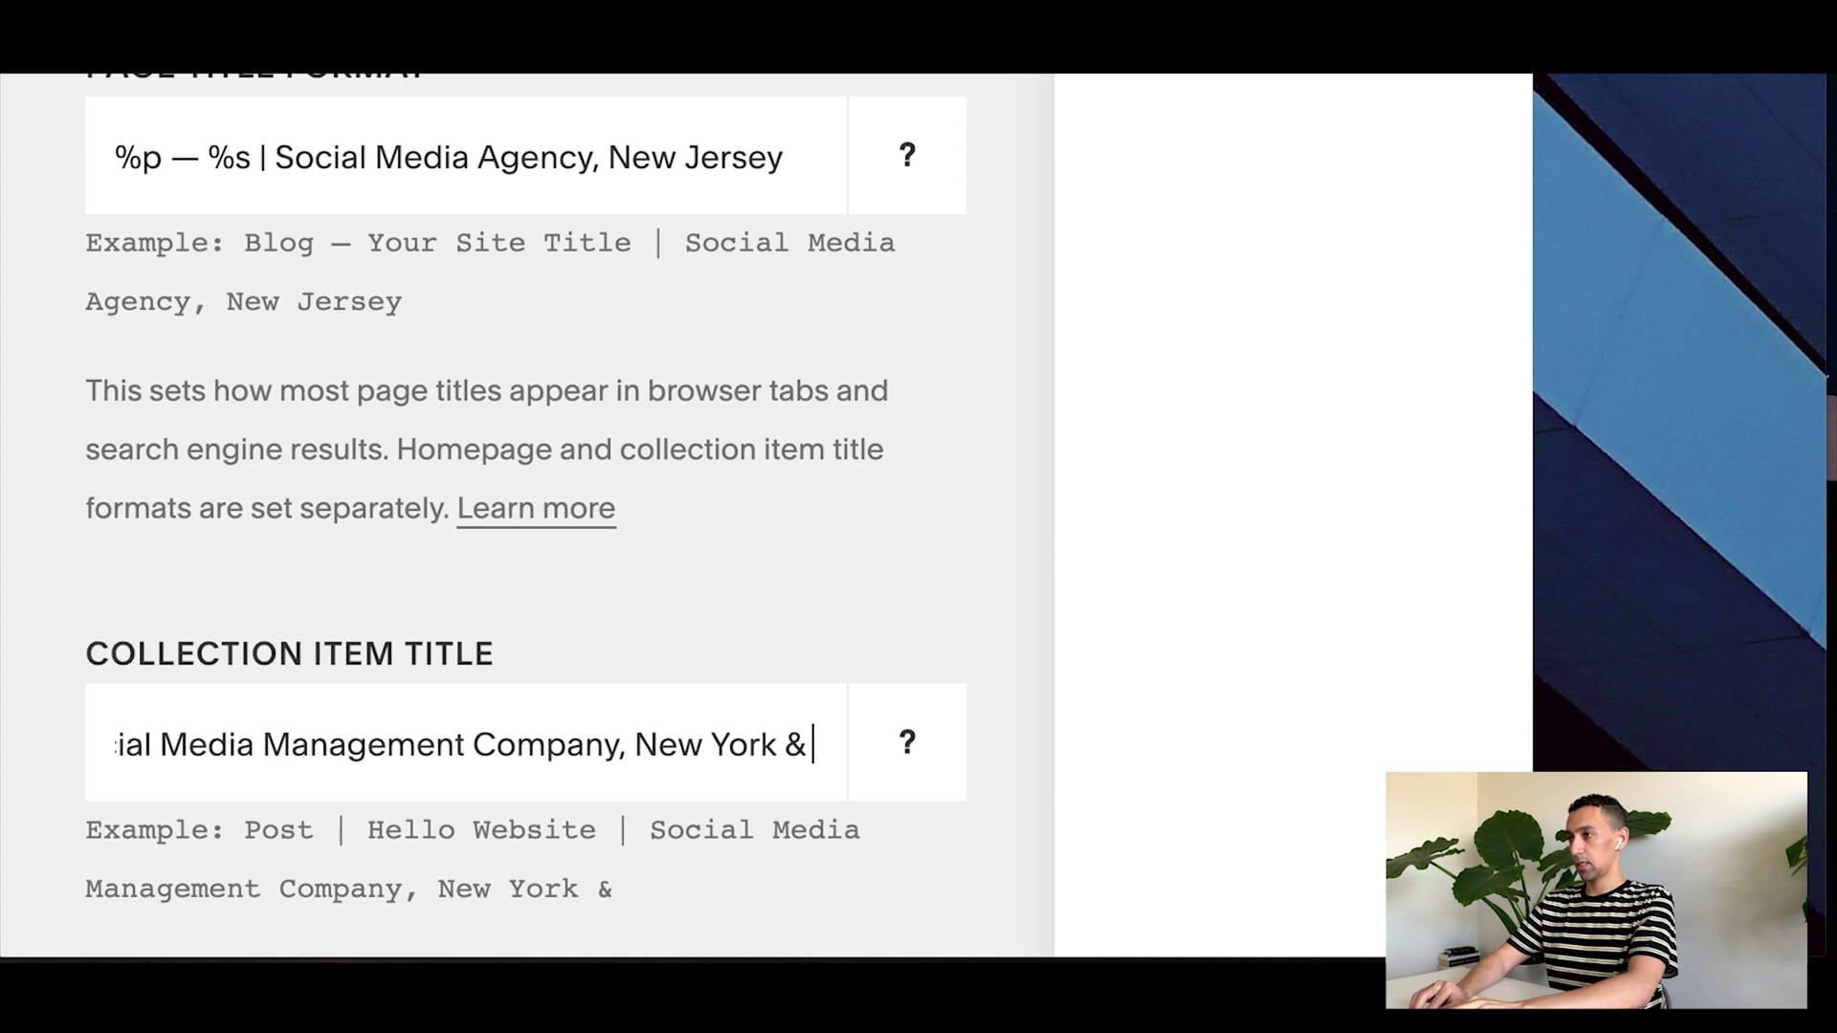
{"action": "type", "text": " New Jersey"}
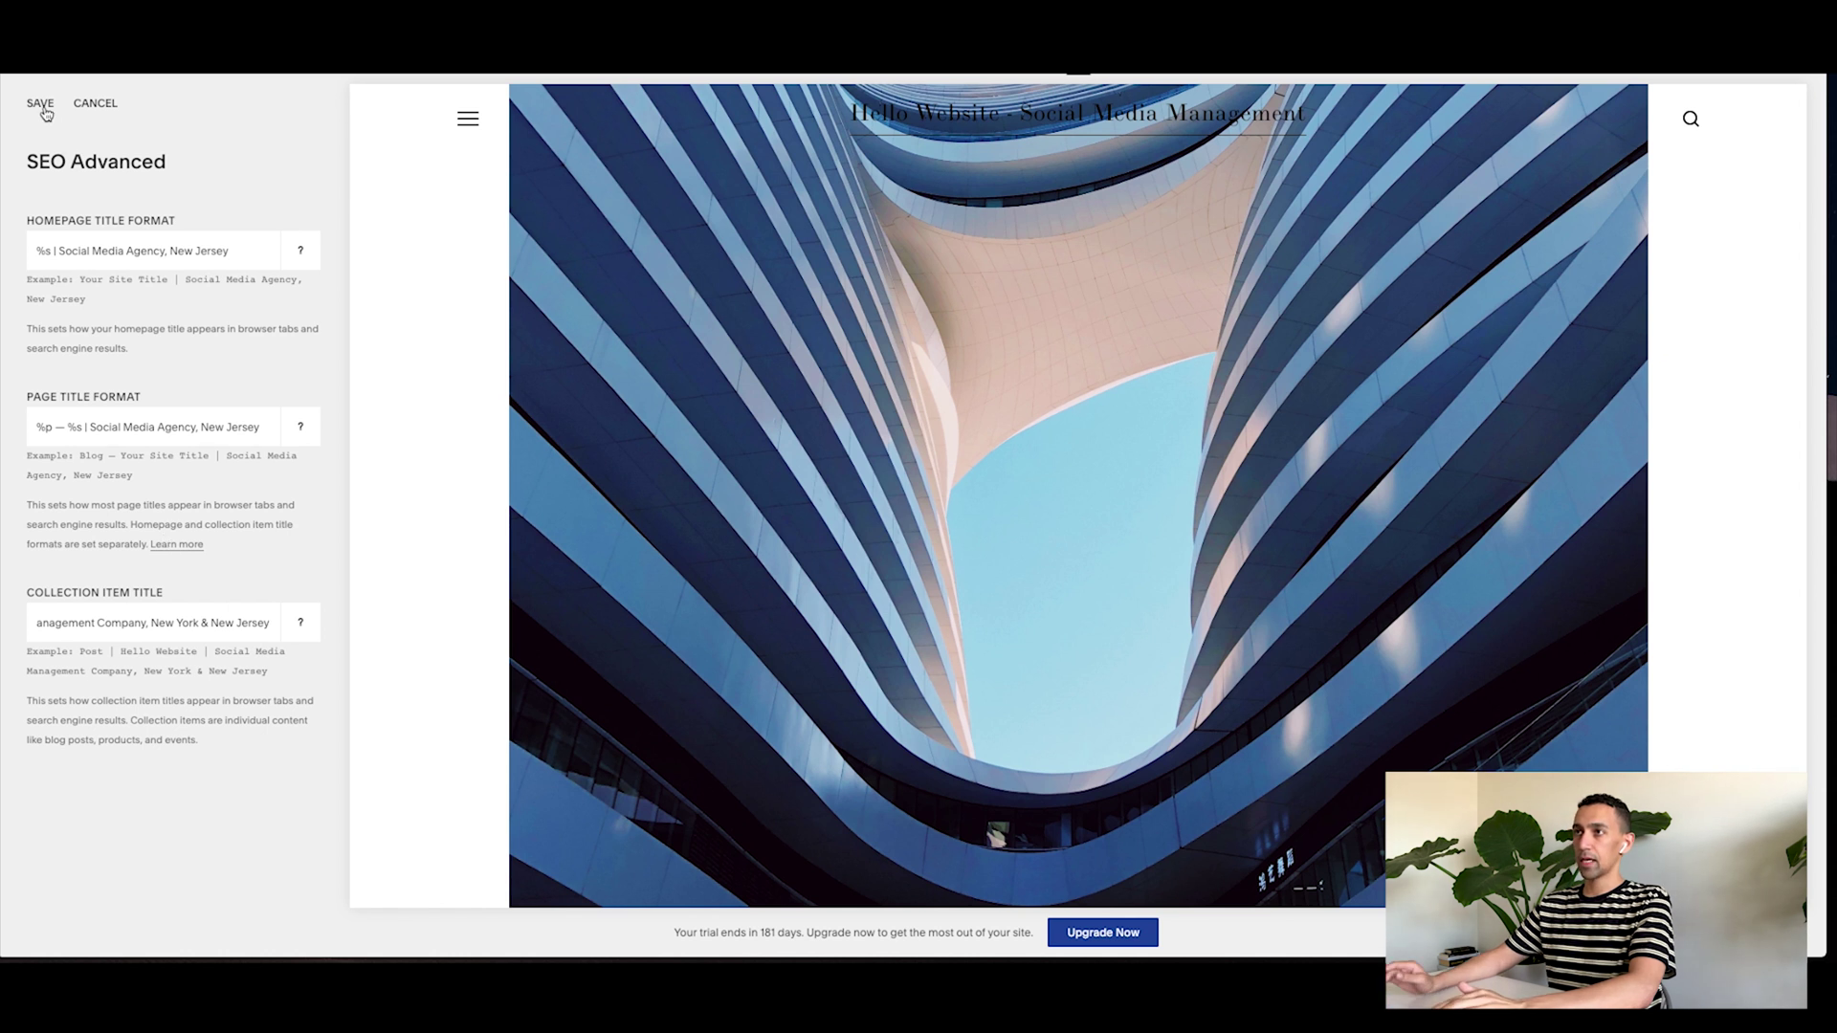
Step: Save the SEO title formats and go back through SEO and Marketing to the Home menu
{"action": "left_click", "coordinate": [42, 105]}
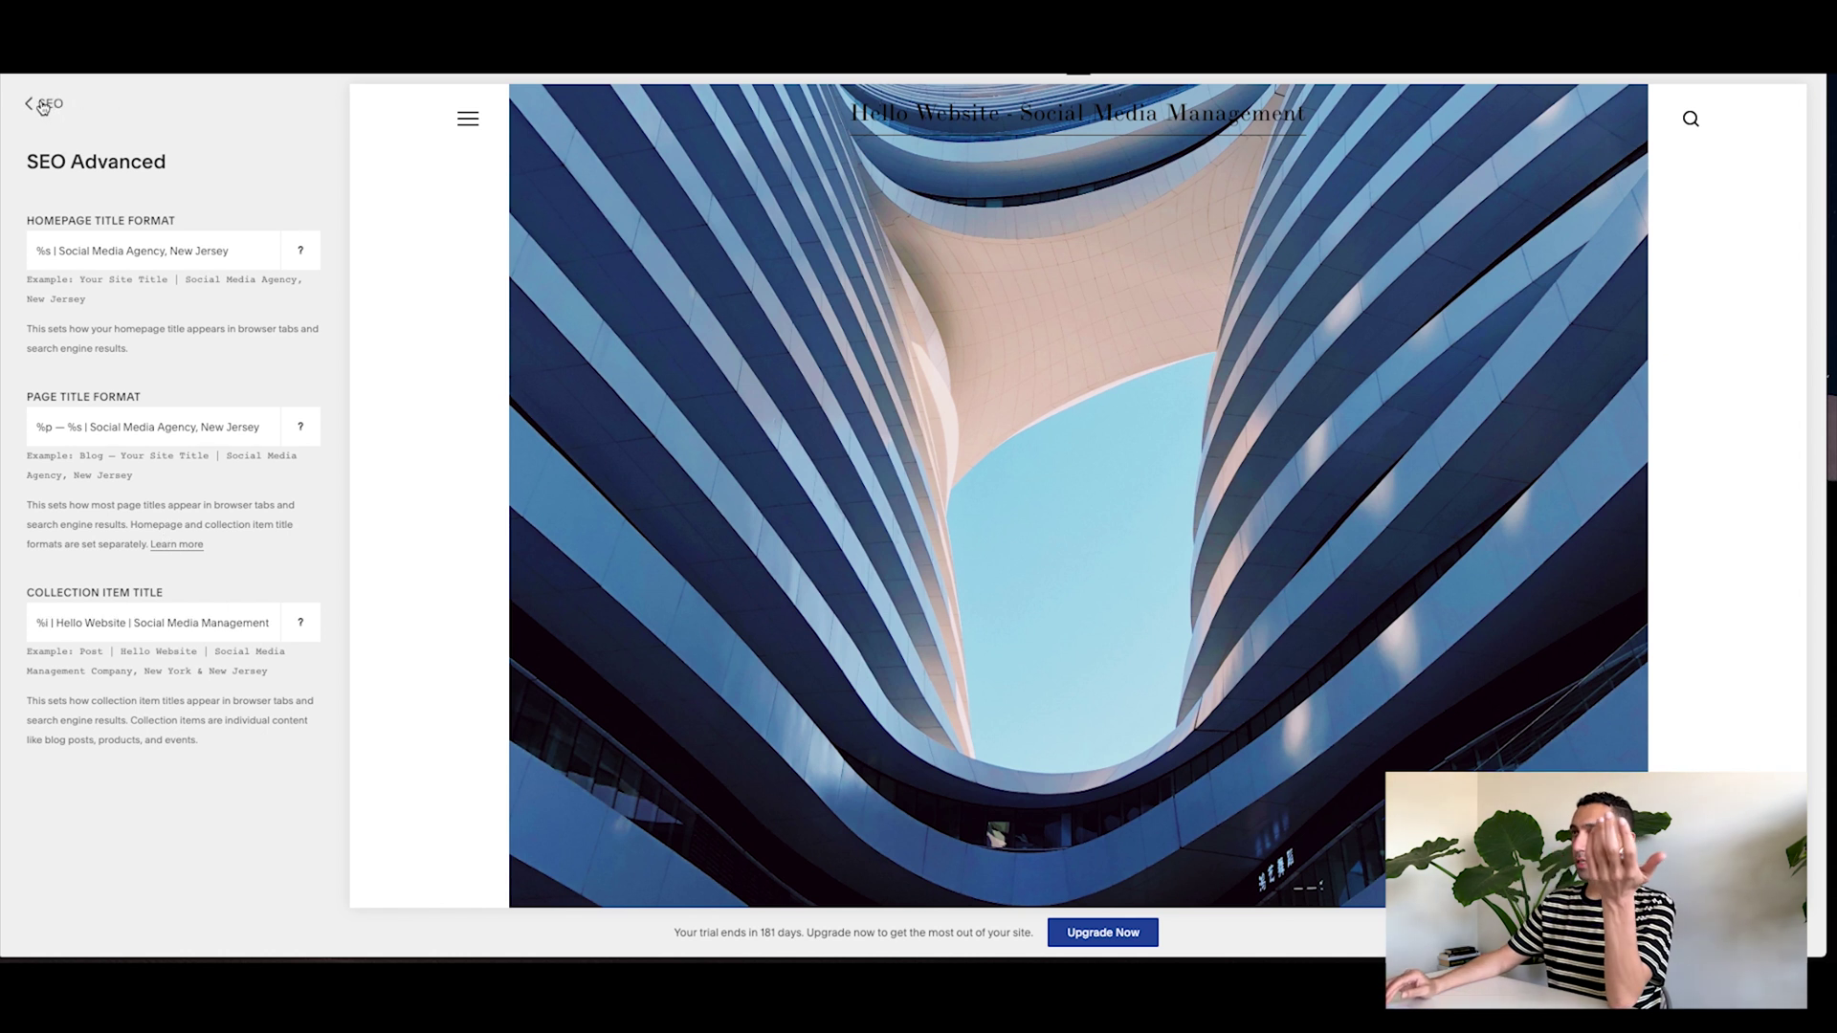
{"action": "left_click", "coordinate": [41, 105]}
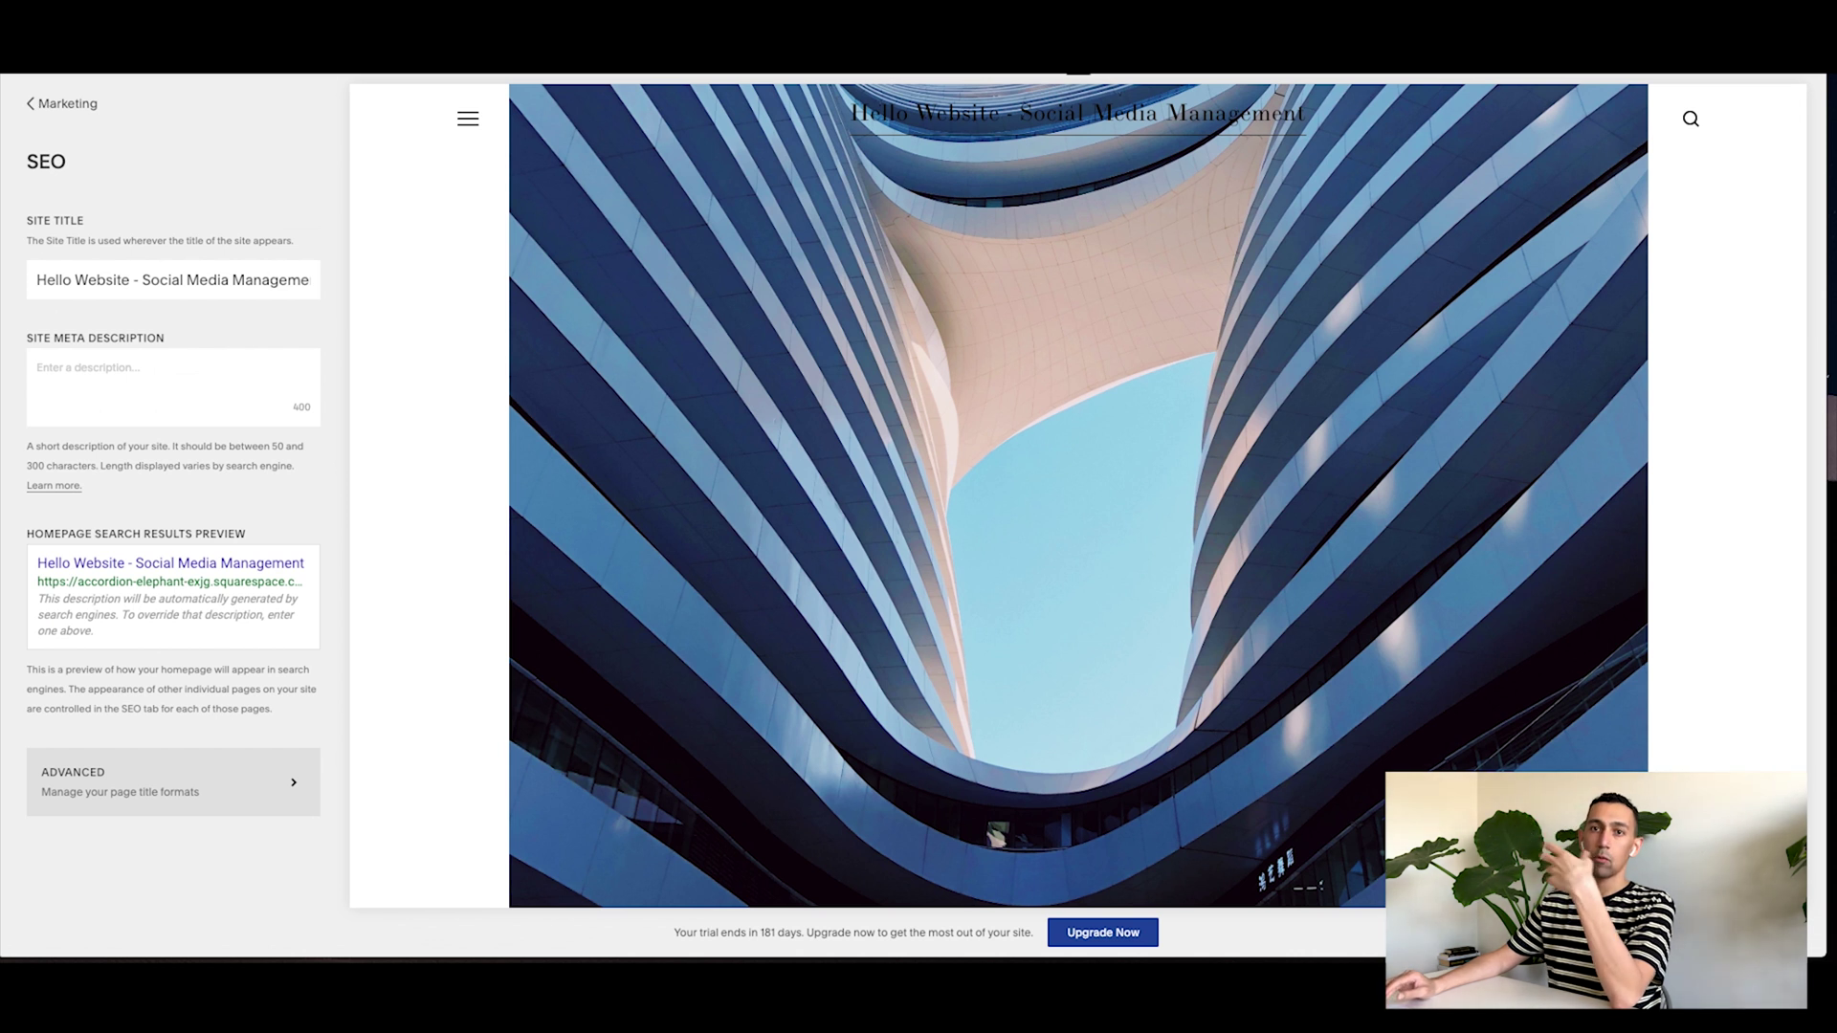
{"action": "left_click", "coordinate": [86, 105]}
{"action": "left_click", "coordinate": [66, 99]}
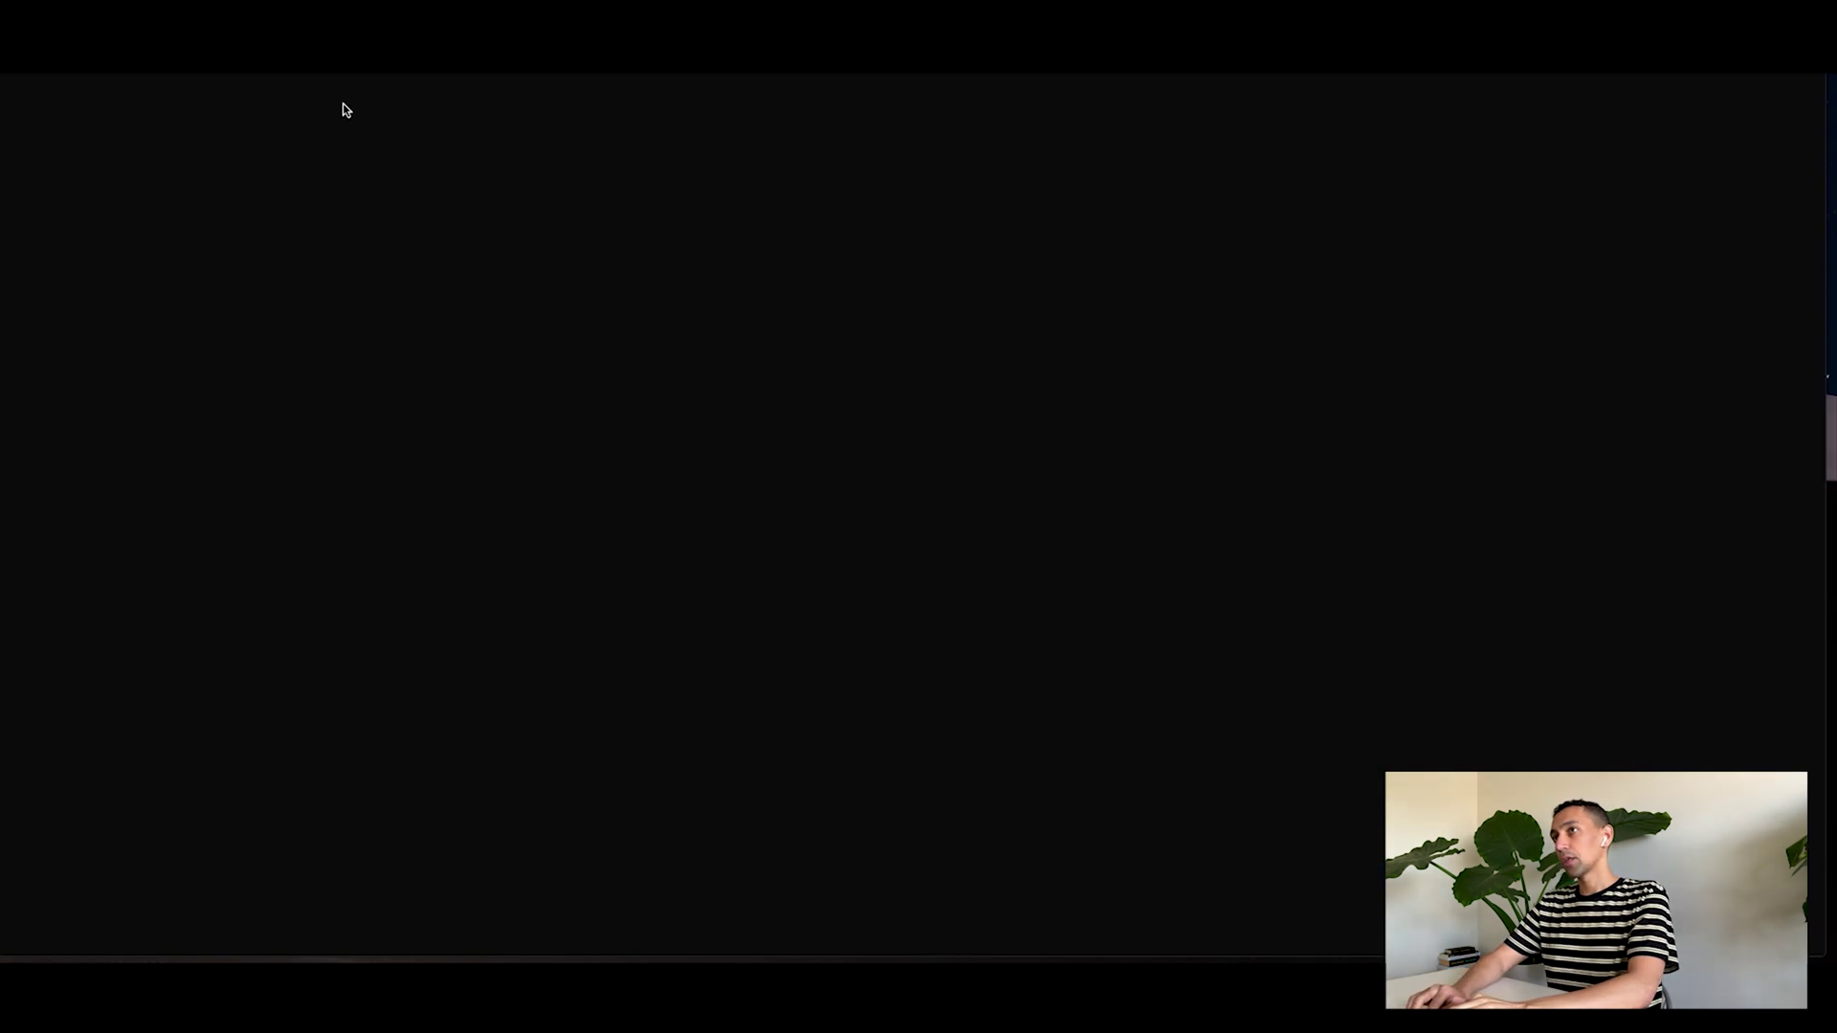
Step: Search 'google search console' in a new tab and open the Search Console Overview dashboard
{"action": "key", "text": "super+l"}
{"action": "type", "text": "google search console"}
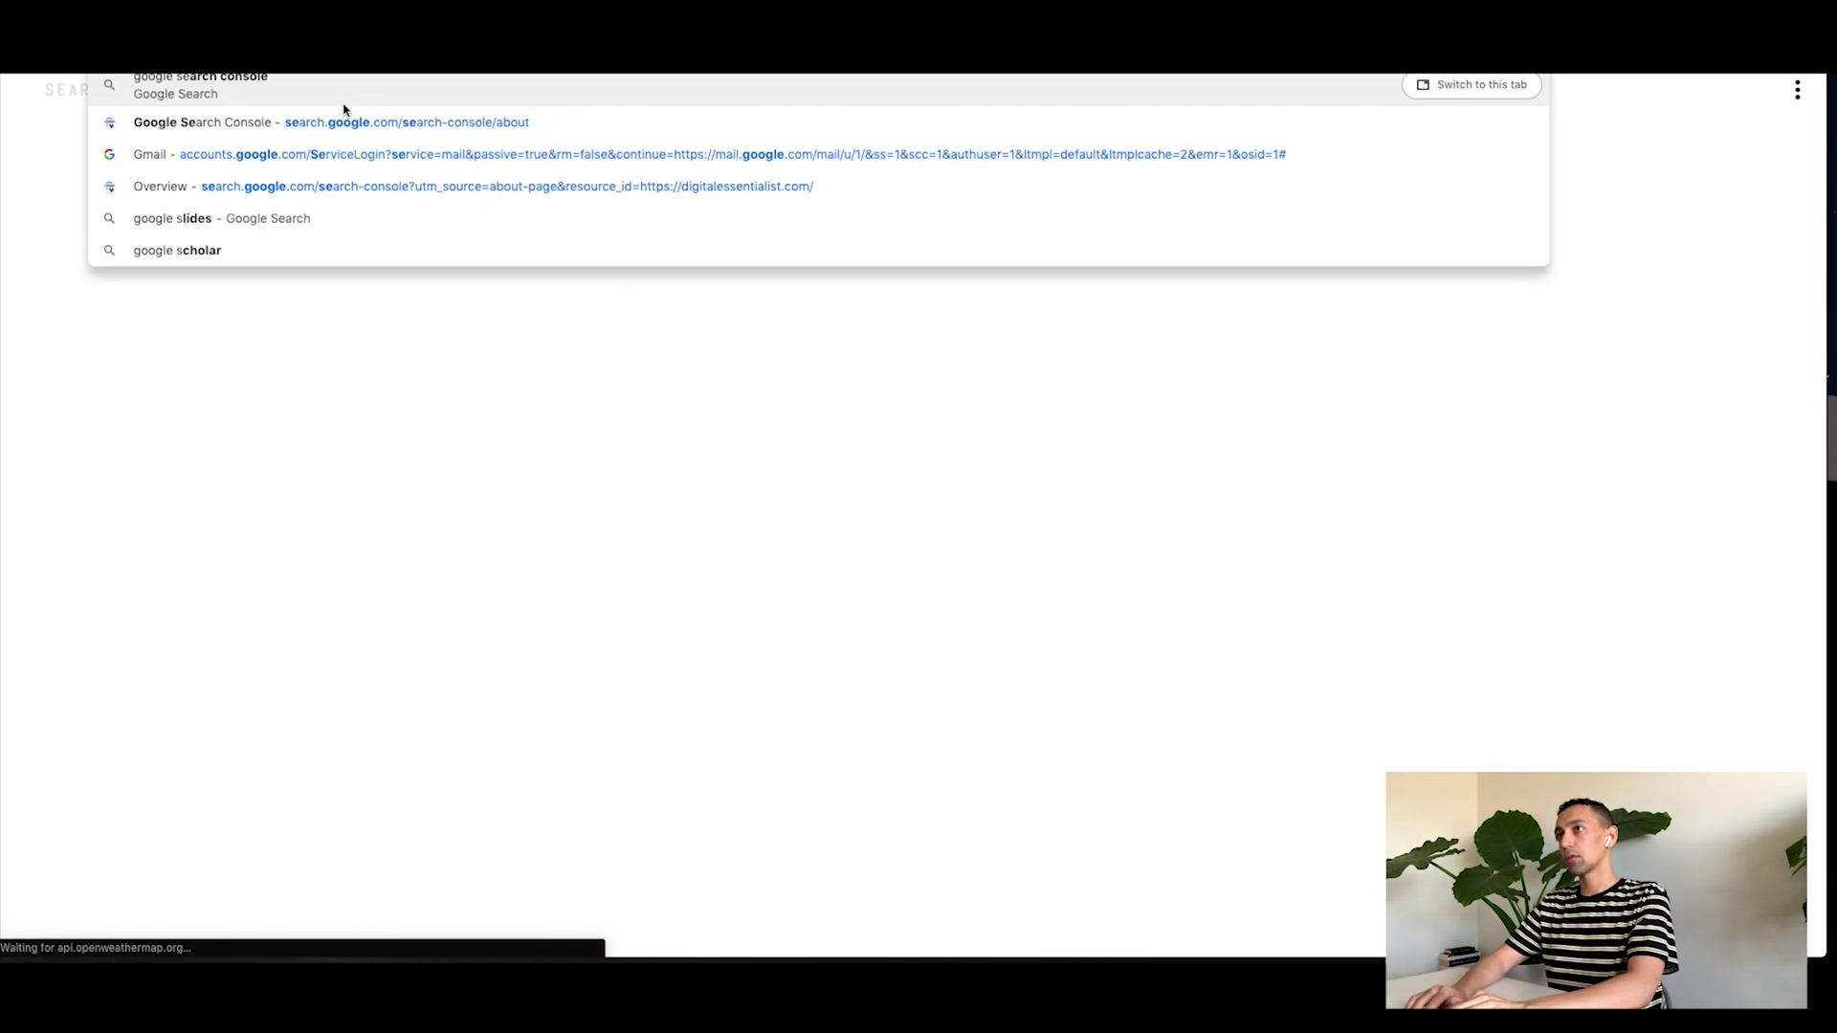
{"action": "key", "text": "Return"}
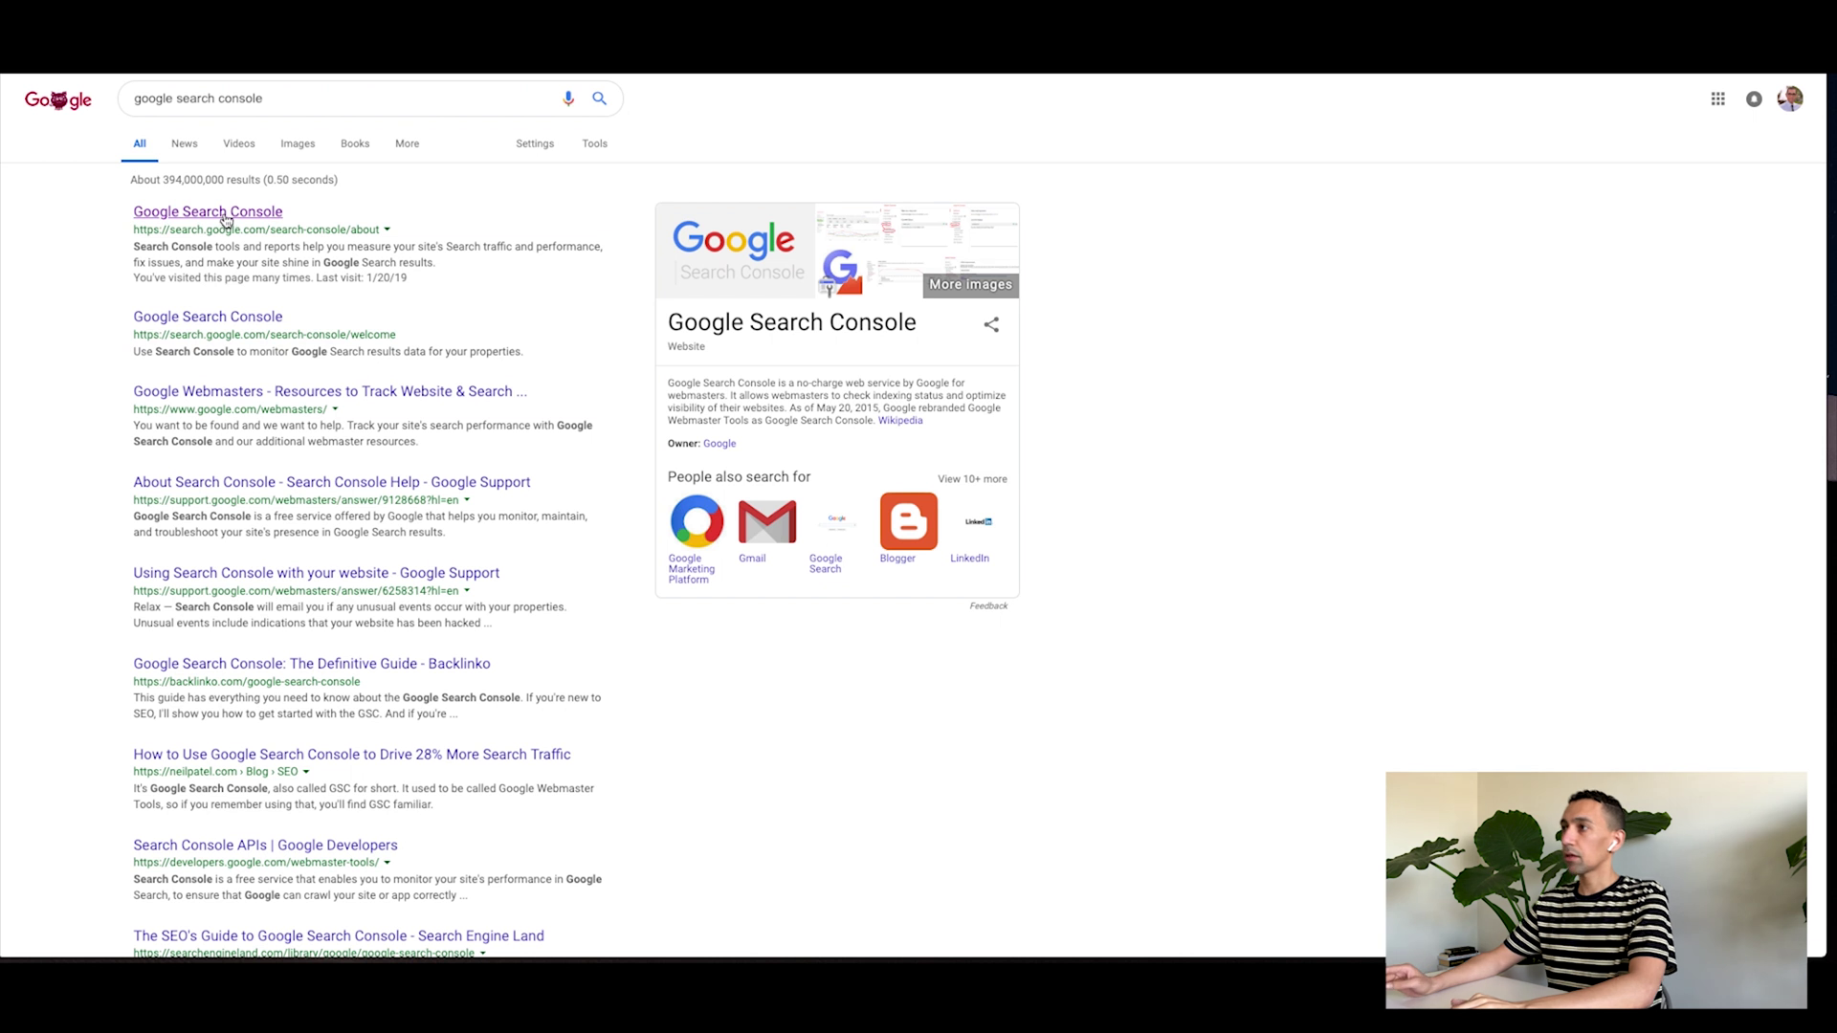
{"action": "left_click", "coordinate": [226, 221]}
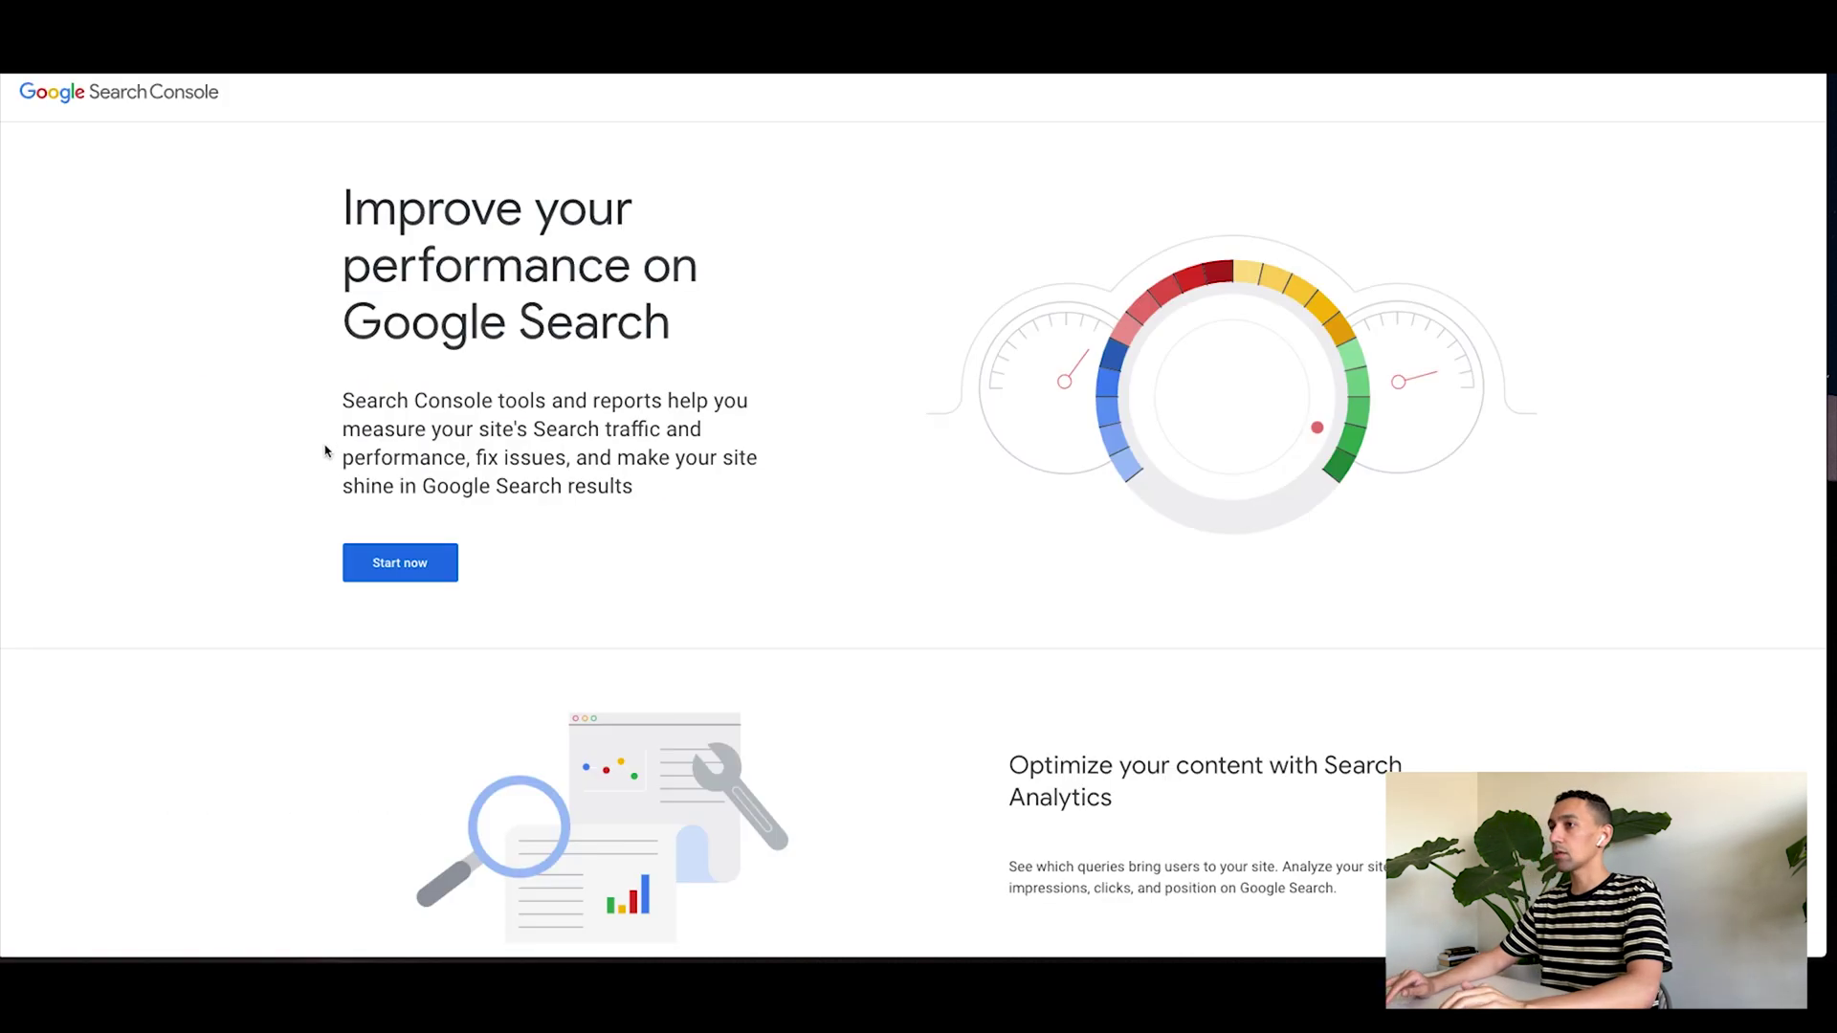
{"action": "left_click", "coordinate": [409, 574]}
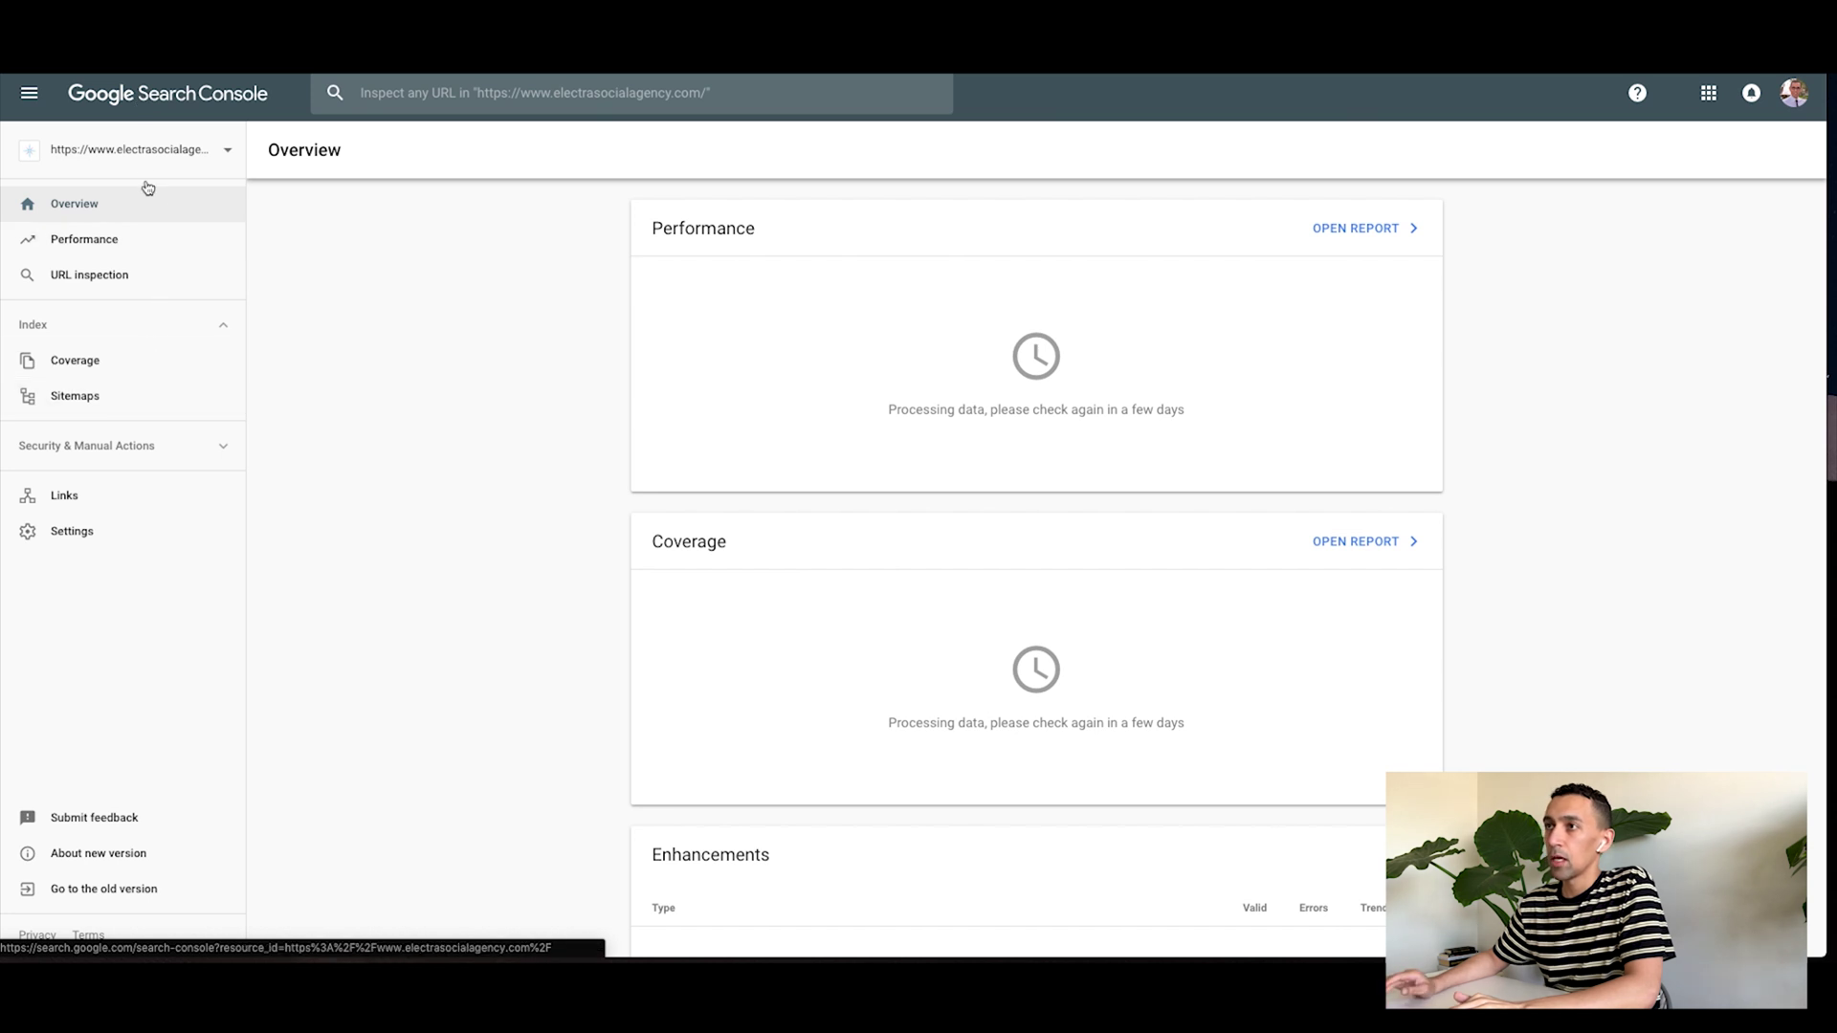
{"action": "left_click", "coordinate": [144, 150]}
Step: Select the site property and submit sitemap.xml on the Sitemaps page, dismissing the confirmation
{"action": "left_click", "coordinate": [145, 297]}
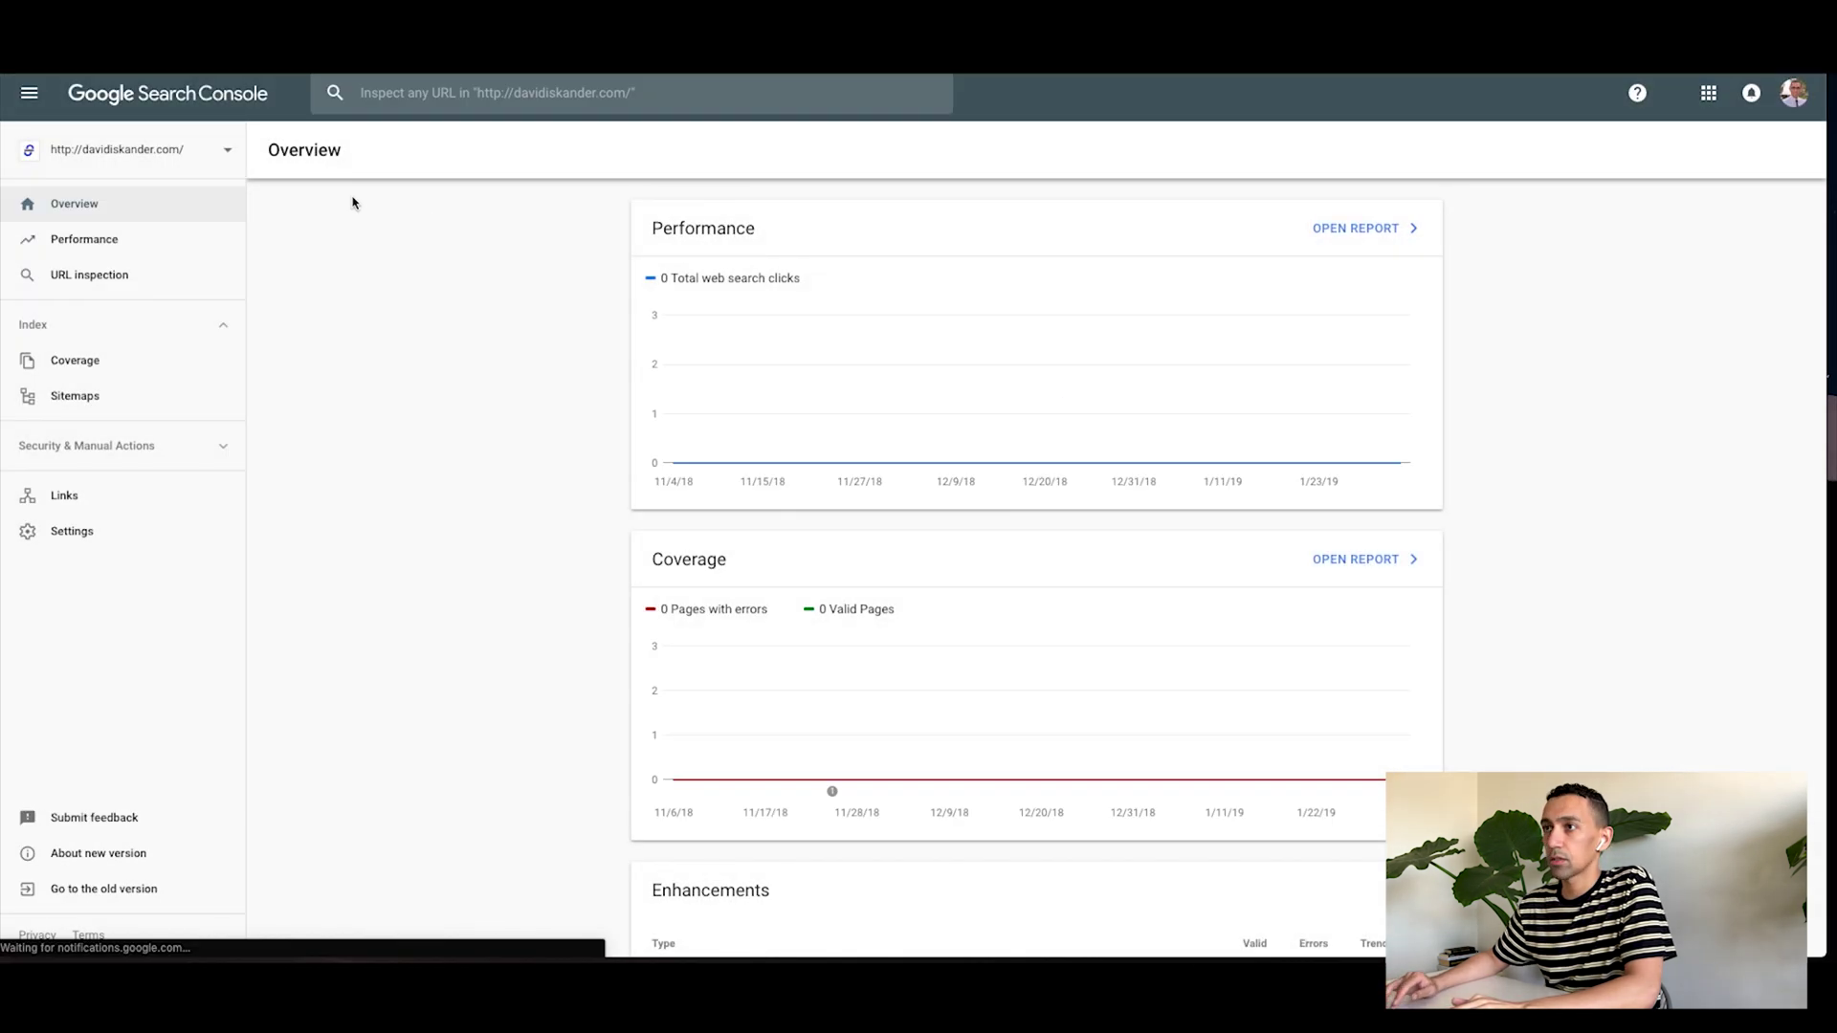
{"action": "left_click", "coordinate": [69, 398]}
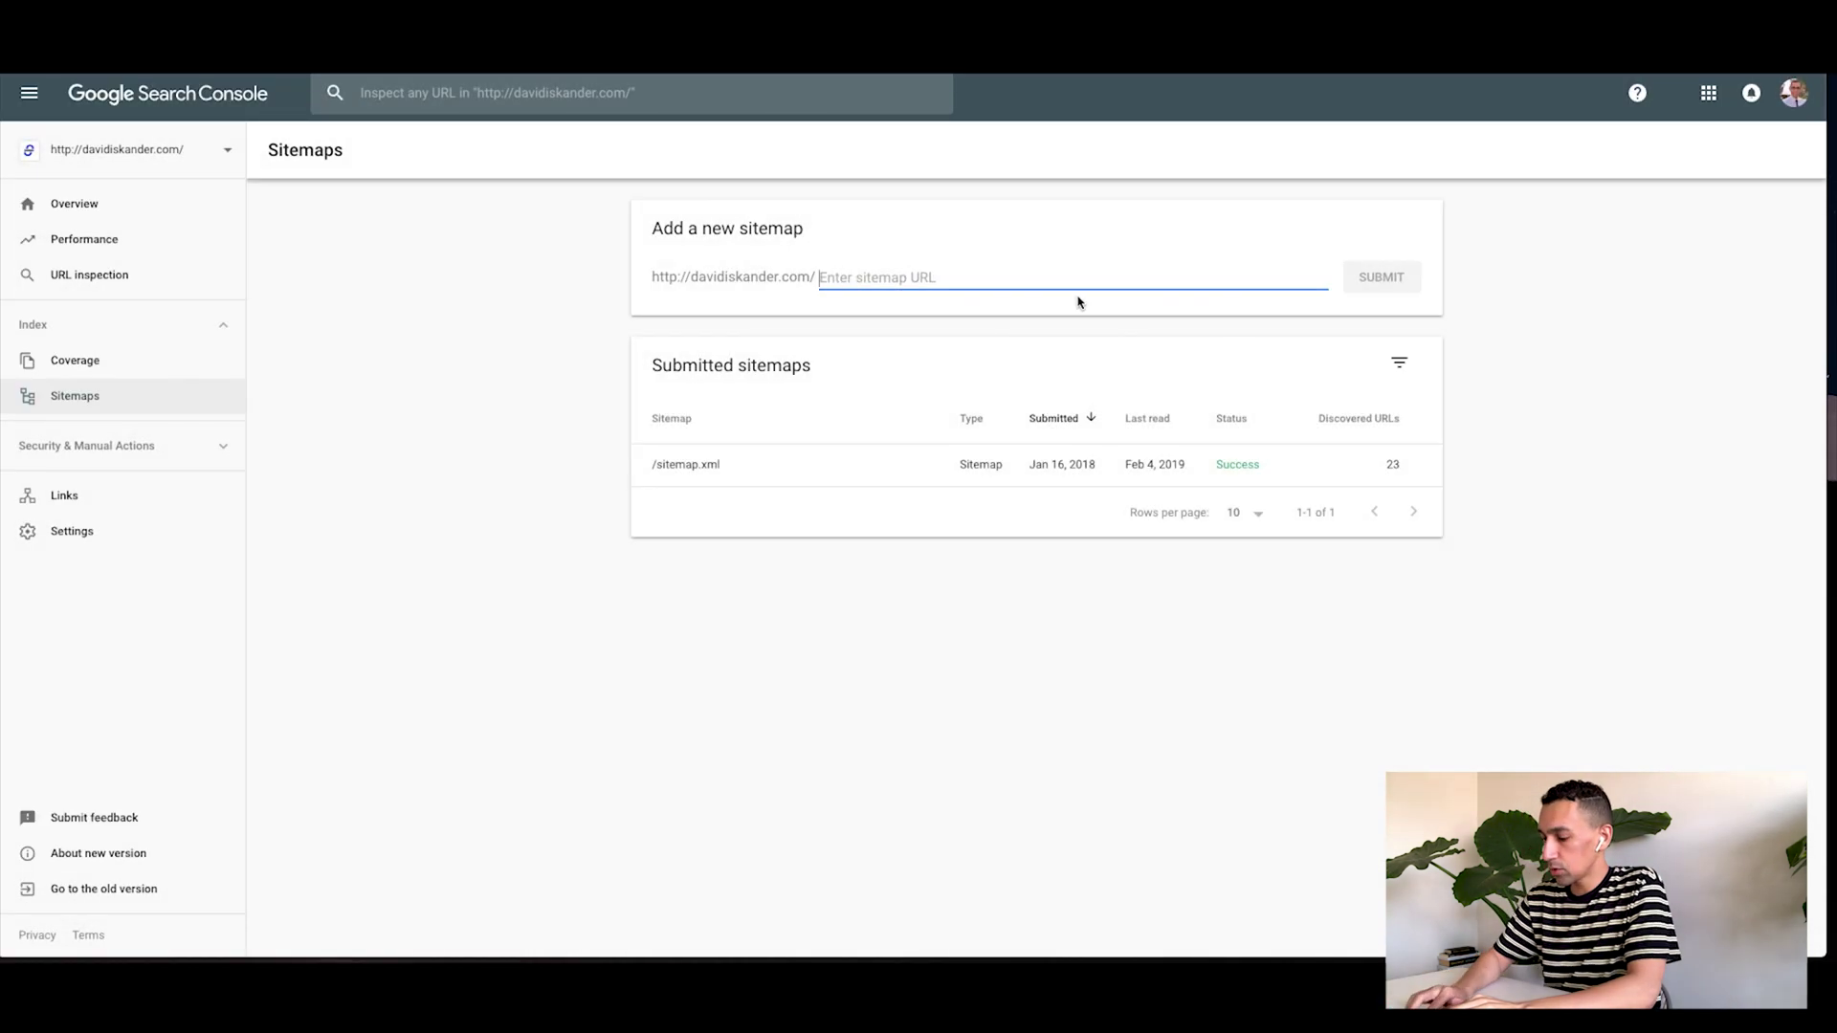
{"action": "type", "text": "sitemap.xml"}
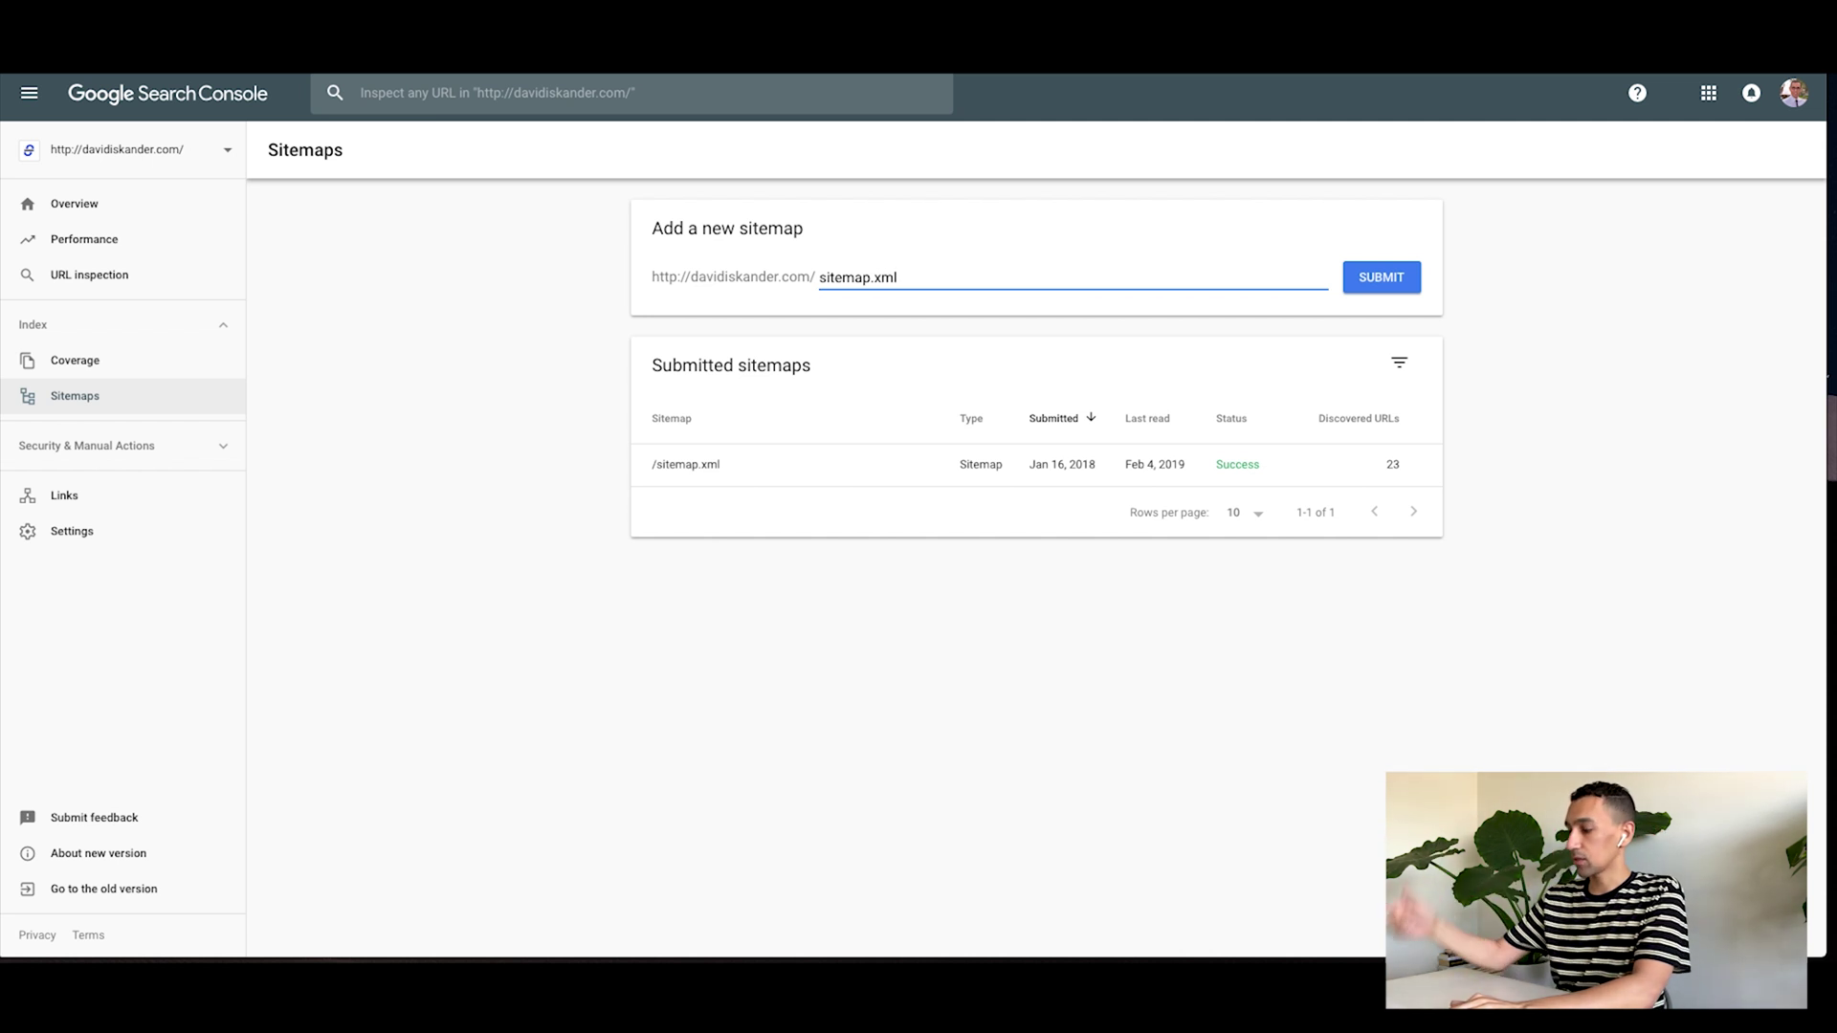
{"action": "left_click", "coordinate": [1382, 277]}
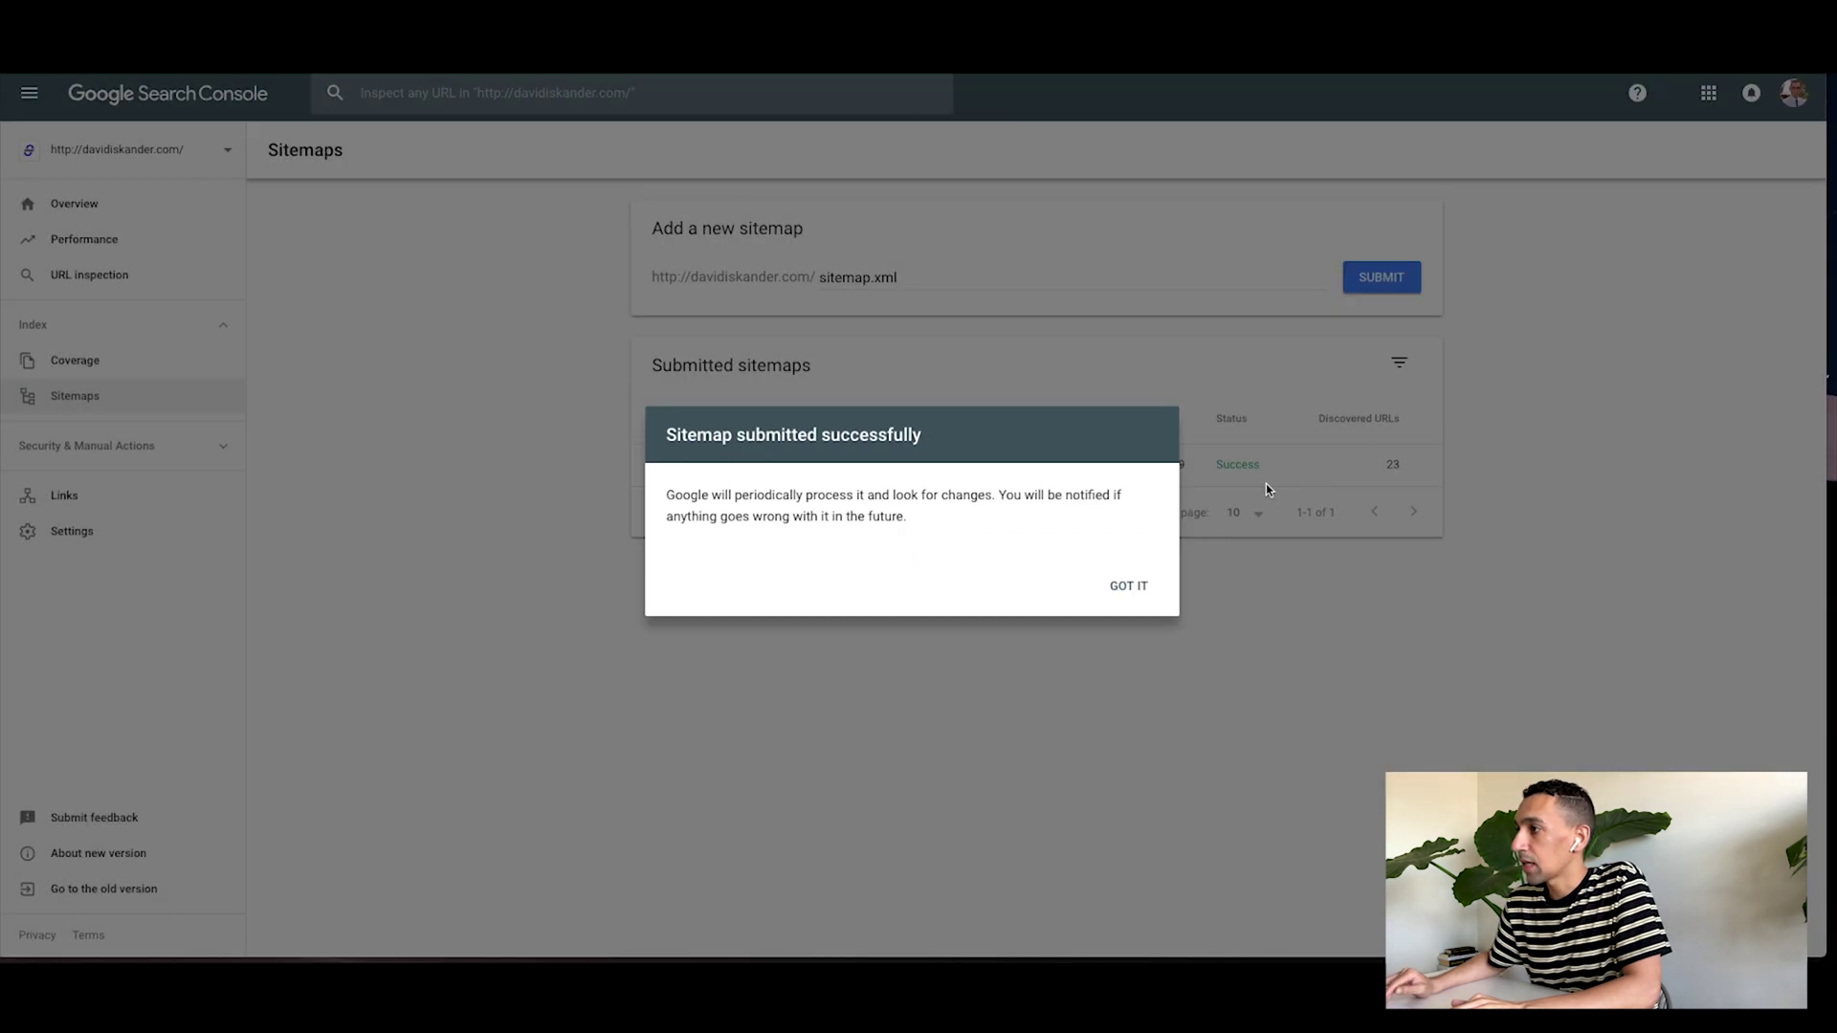
{"action": "left_click", "coordinate": [1129, 586]}
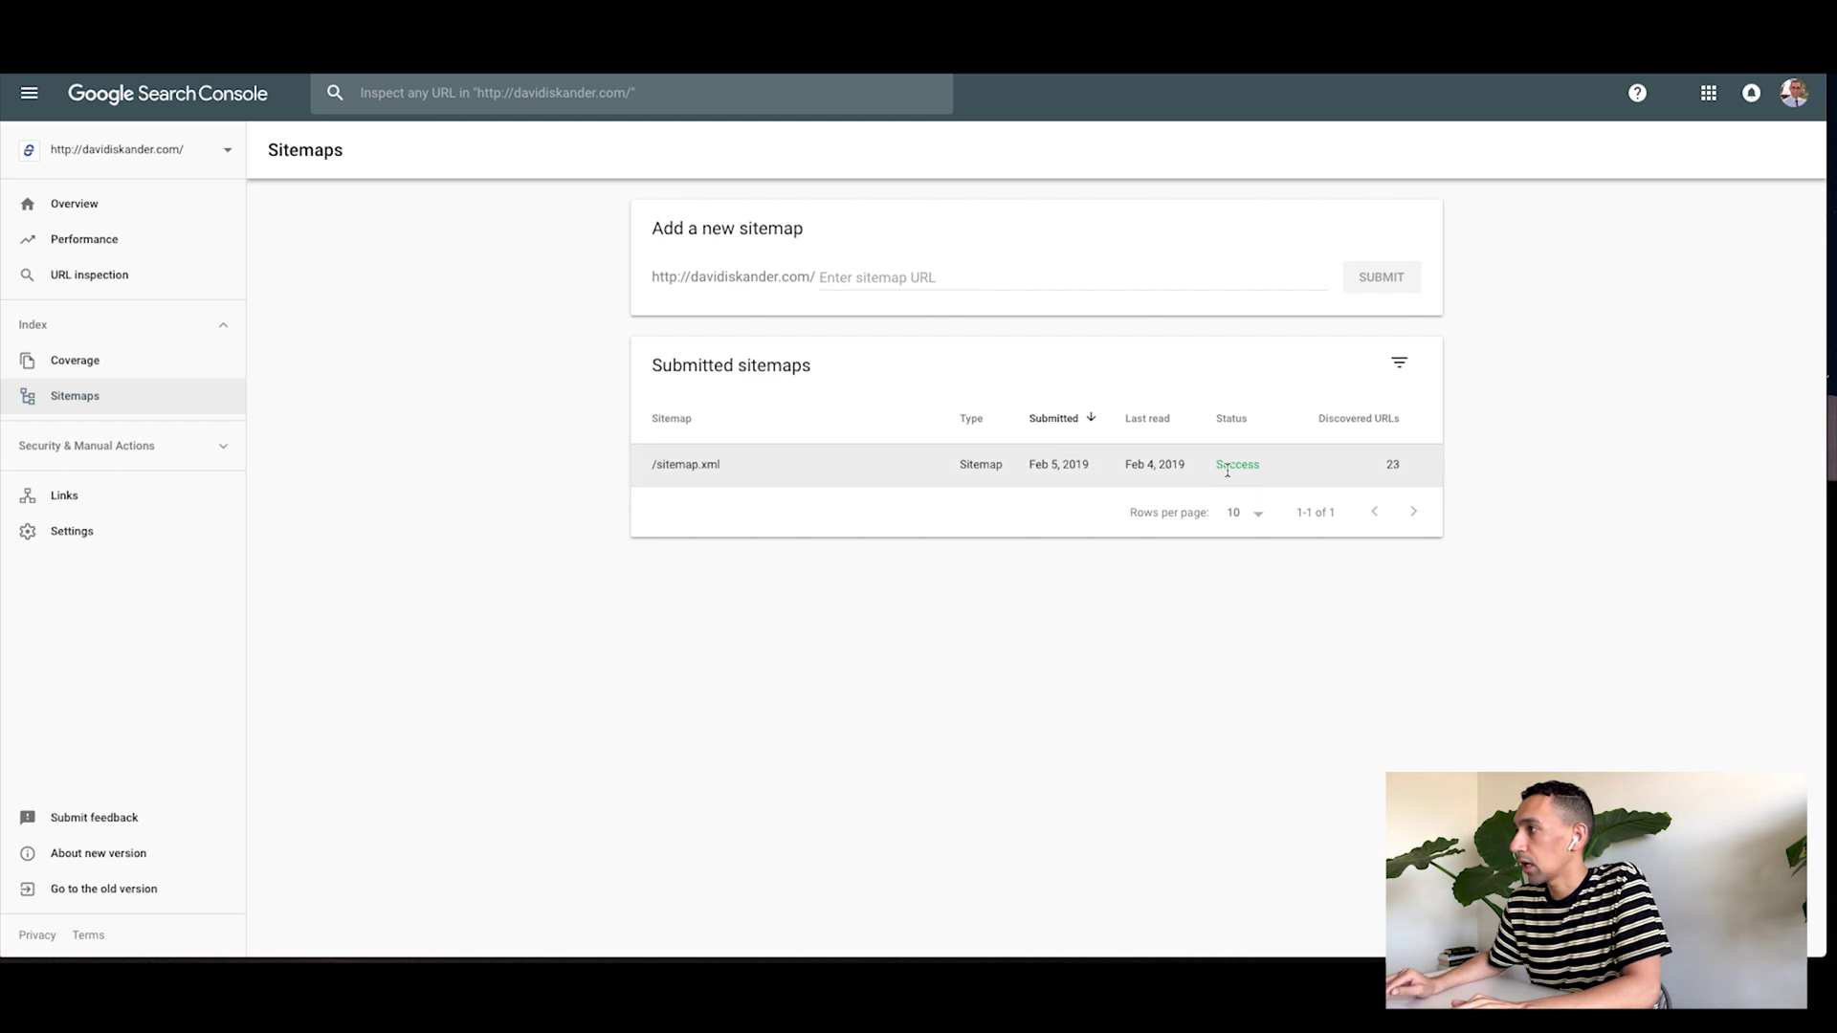
{"action": "left_click", "coordinate": [1124, 465]}
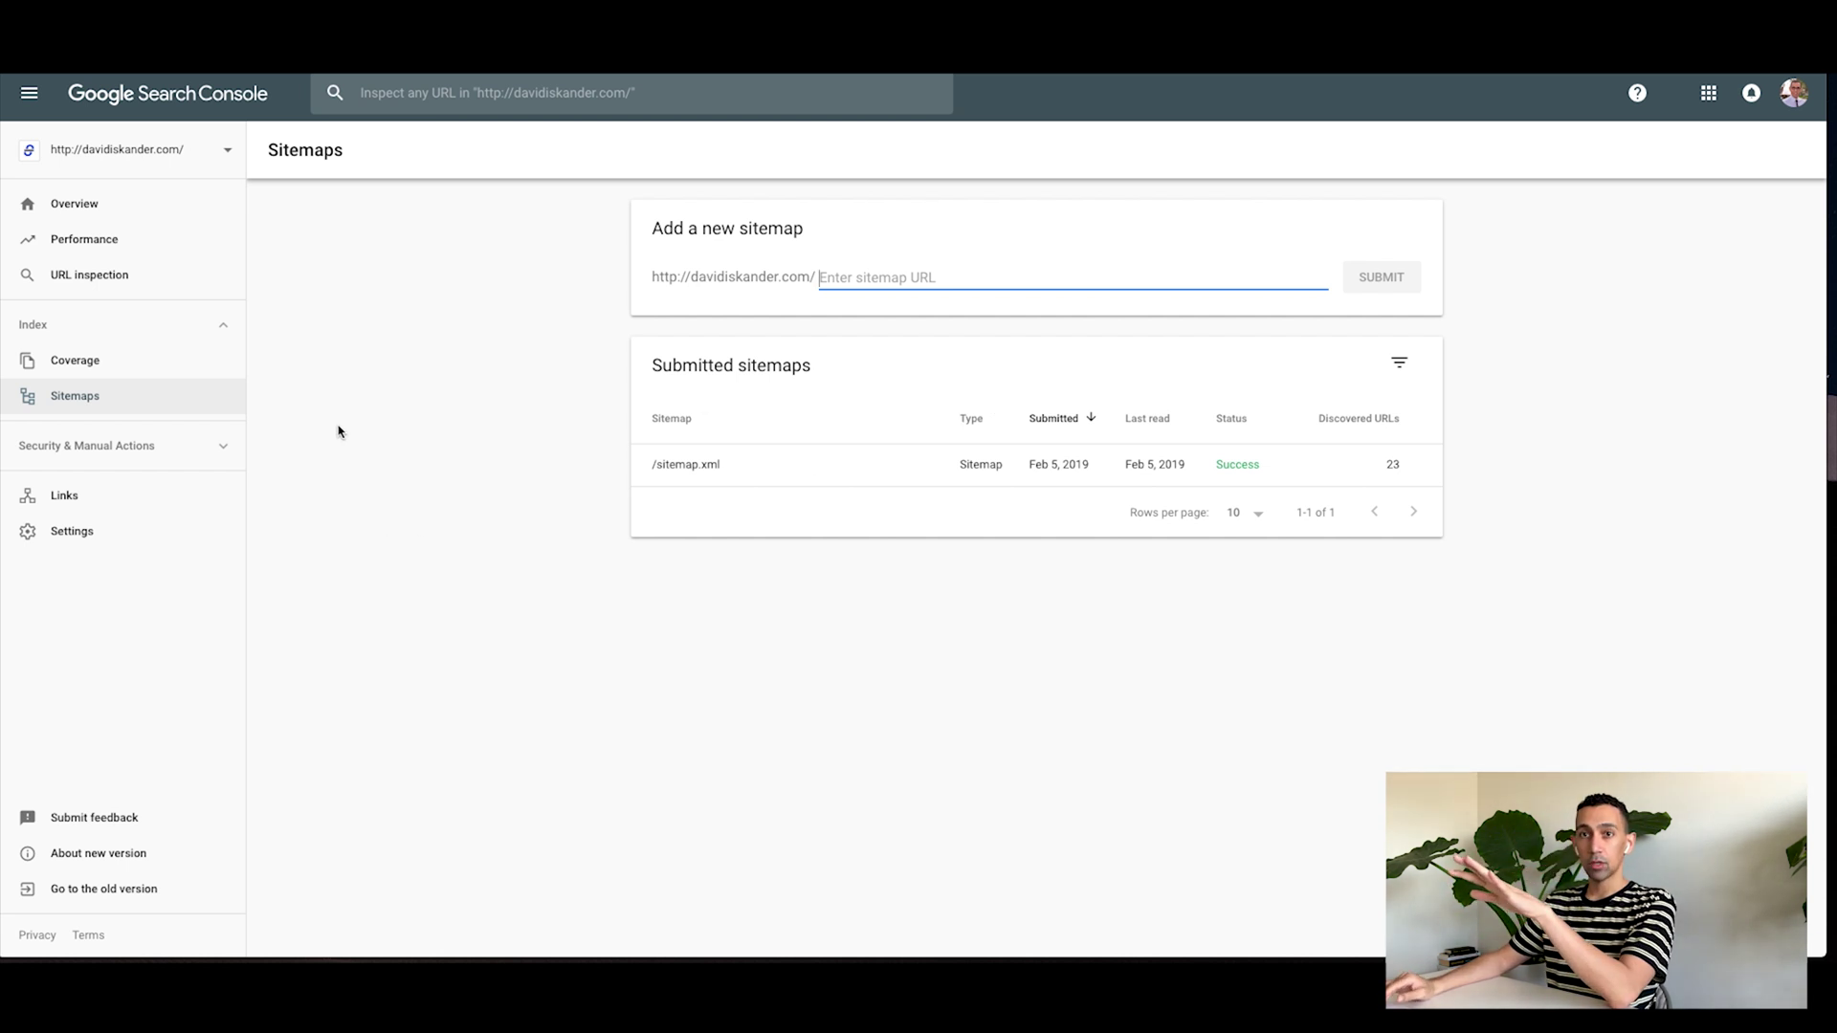
Step: Choose Add property from the Search Console property selector to get an empty site URL field
{"action": "left_click", "coordinate": [135, 151]}
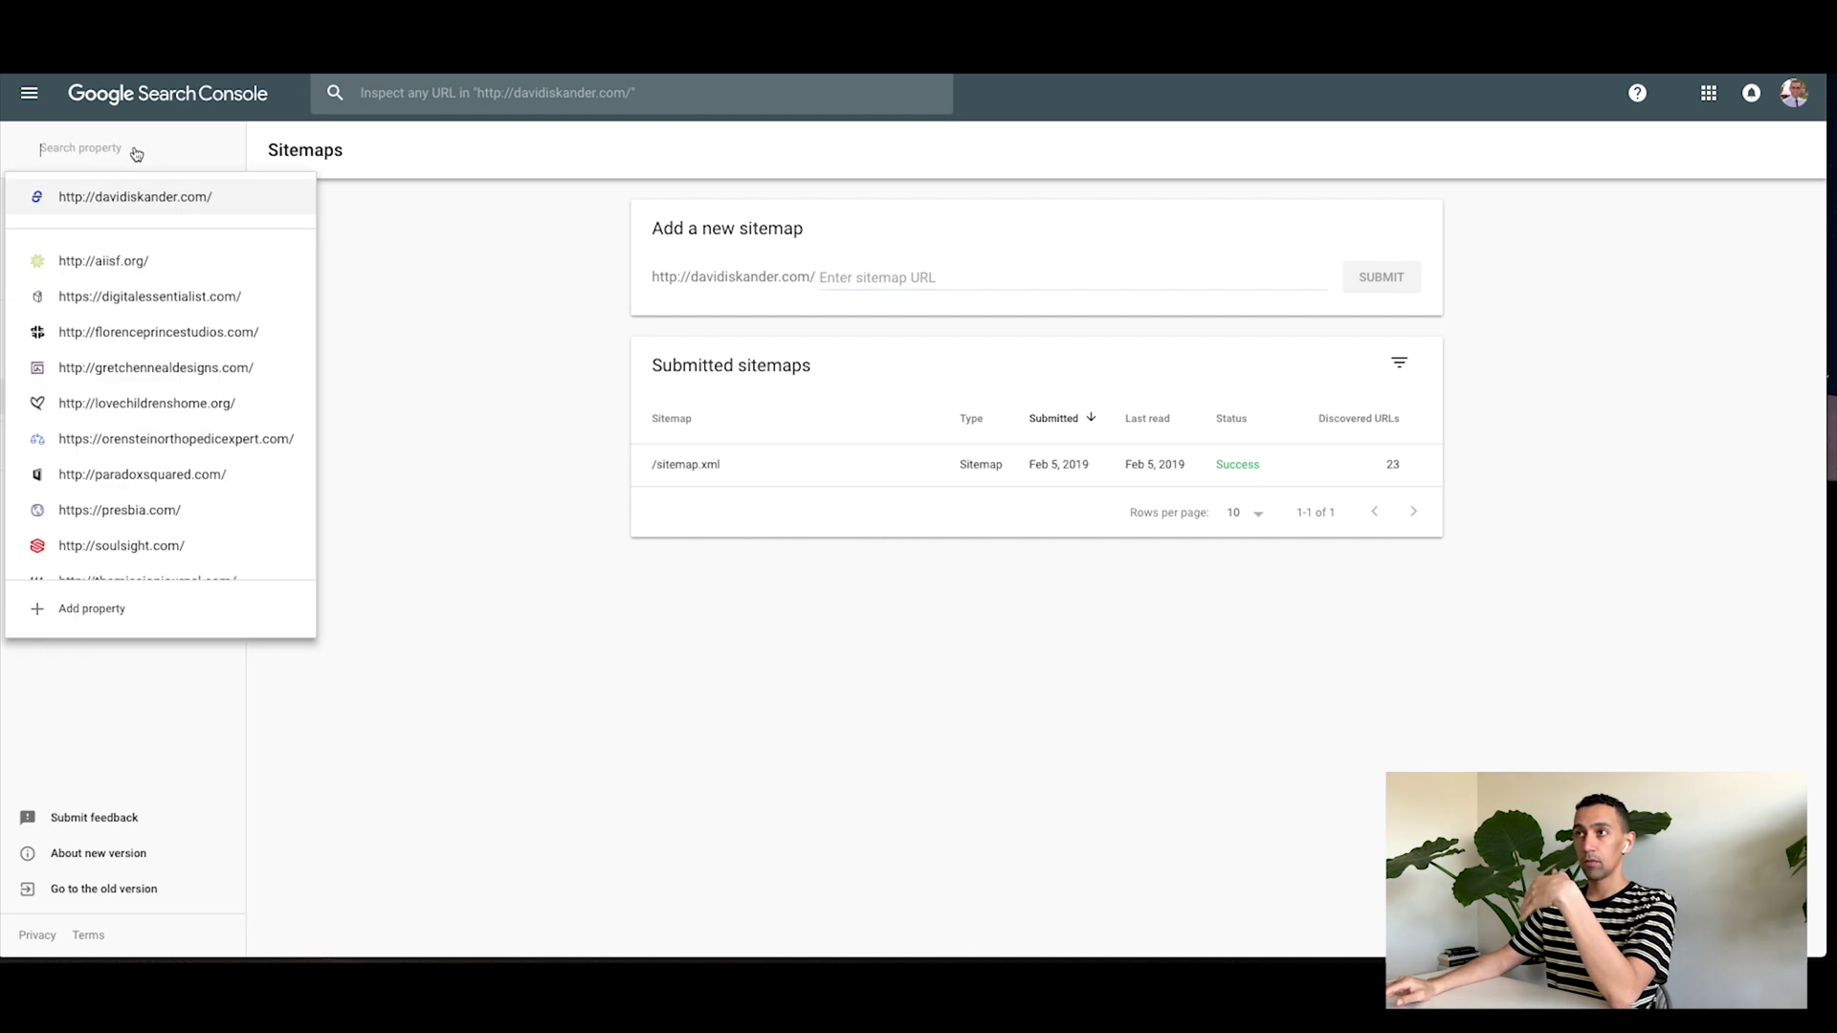
{"action": "left_click", "coordinate": [180, 162]}
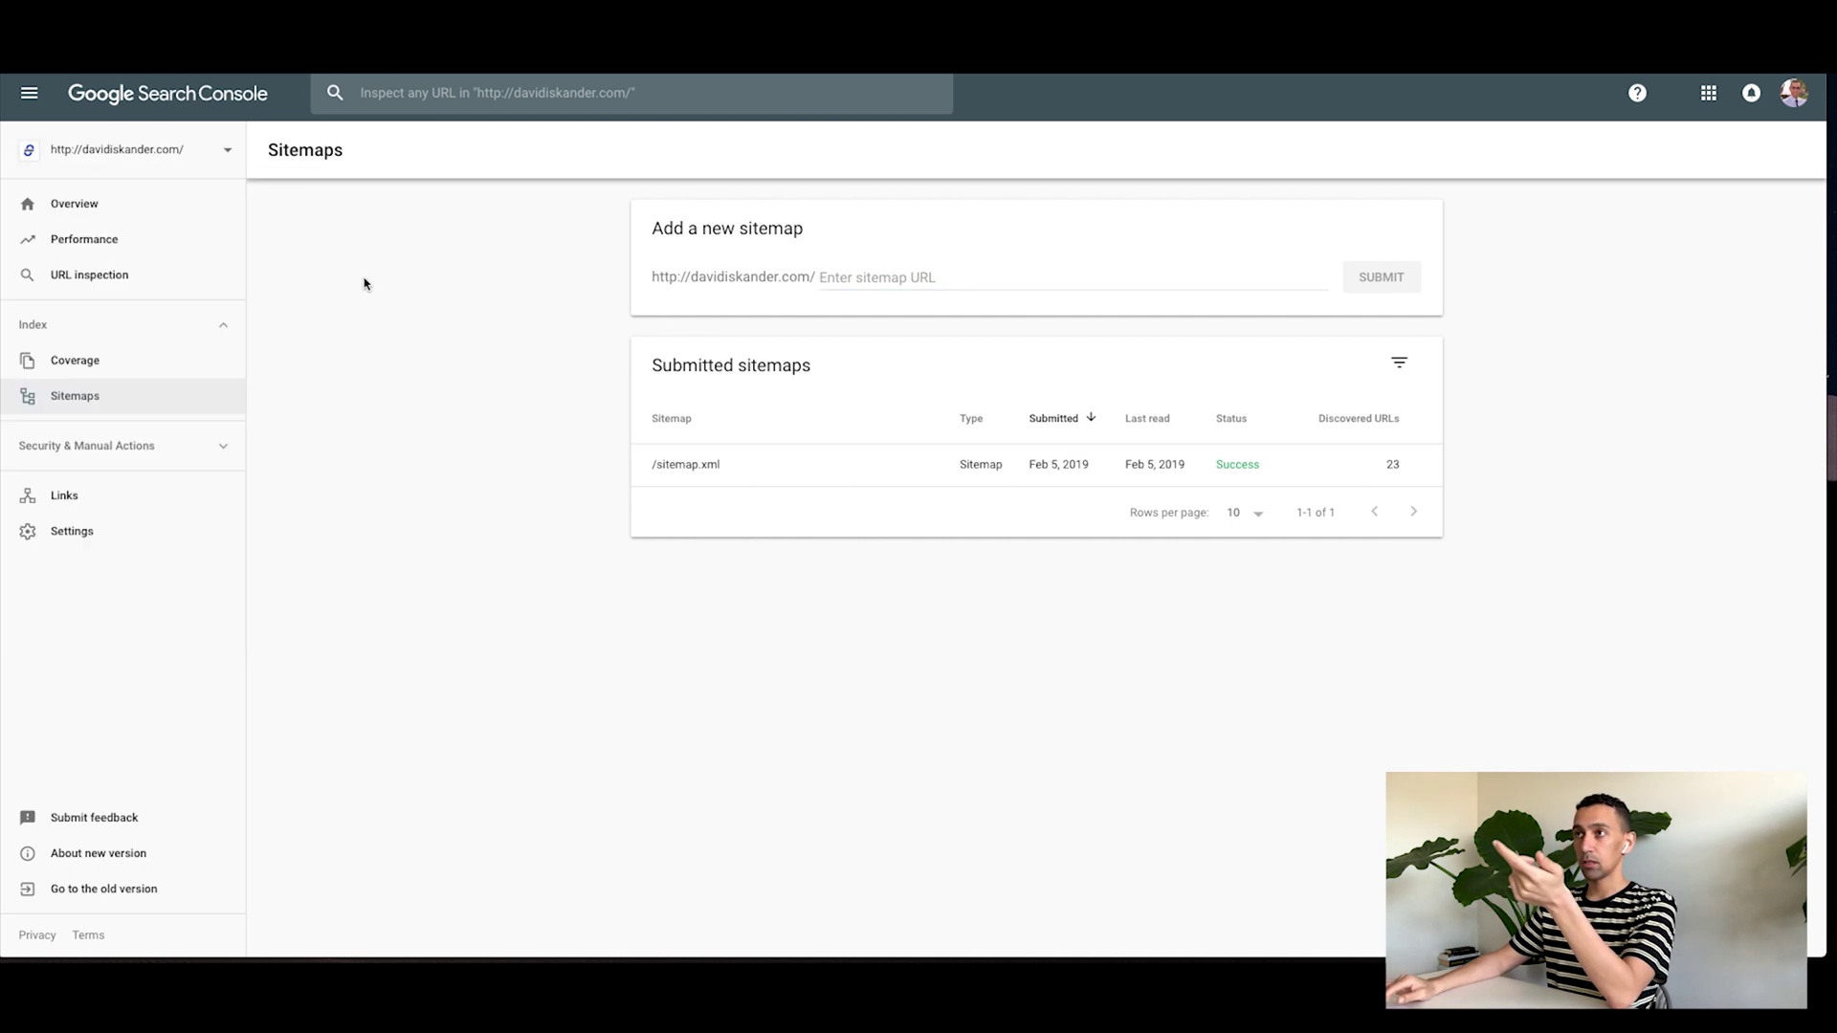
{"action": "left_click", "coordinate": [177, 160]}
{"action": "left_click", "coordinate": [86, 619]}
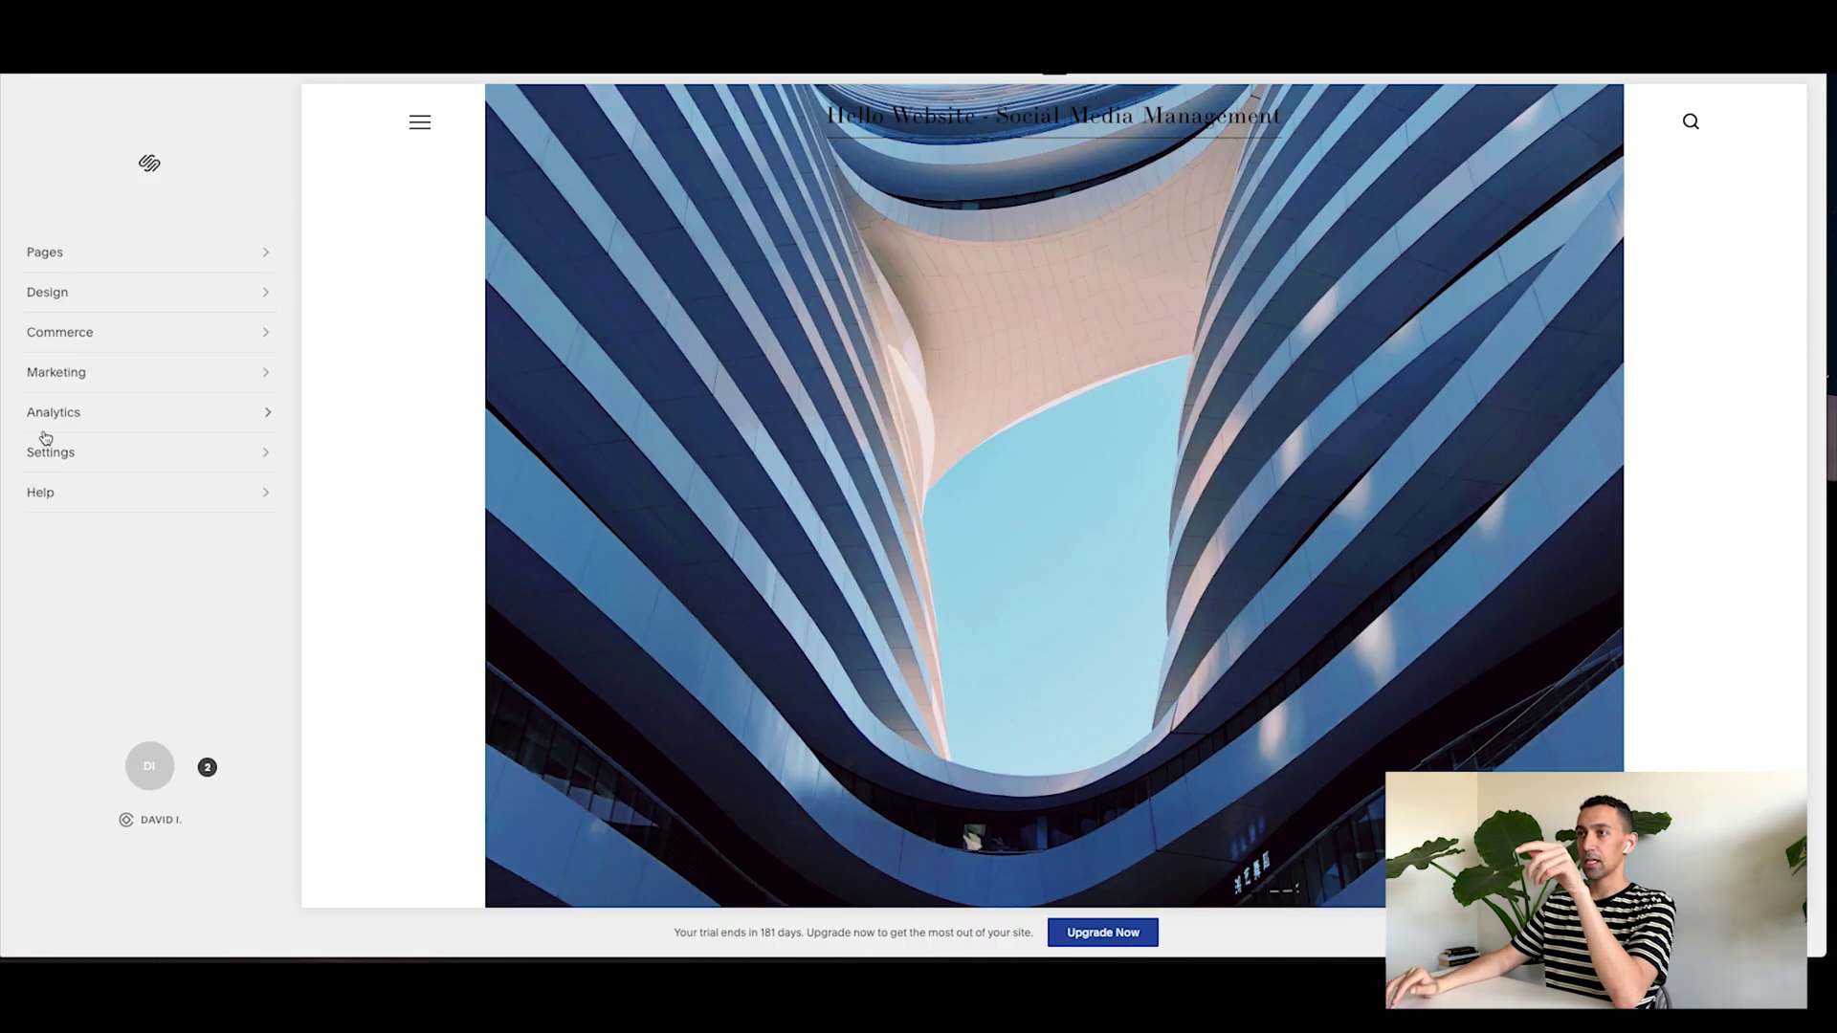
Step: View the empty Code Injection header and footer boxes under Settings > Advanced, then return to Advanced
{"action": "left_click", "coordinate": [54, 455]}
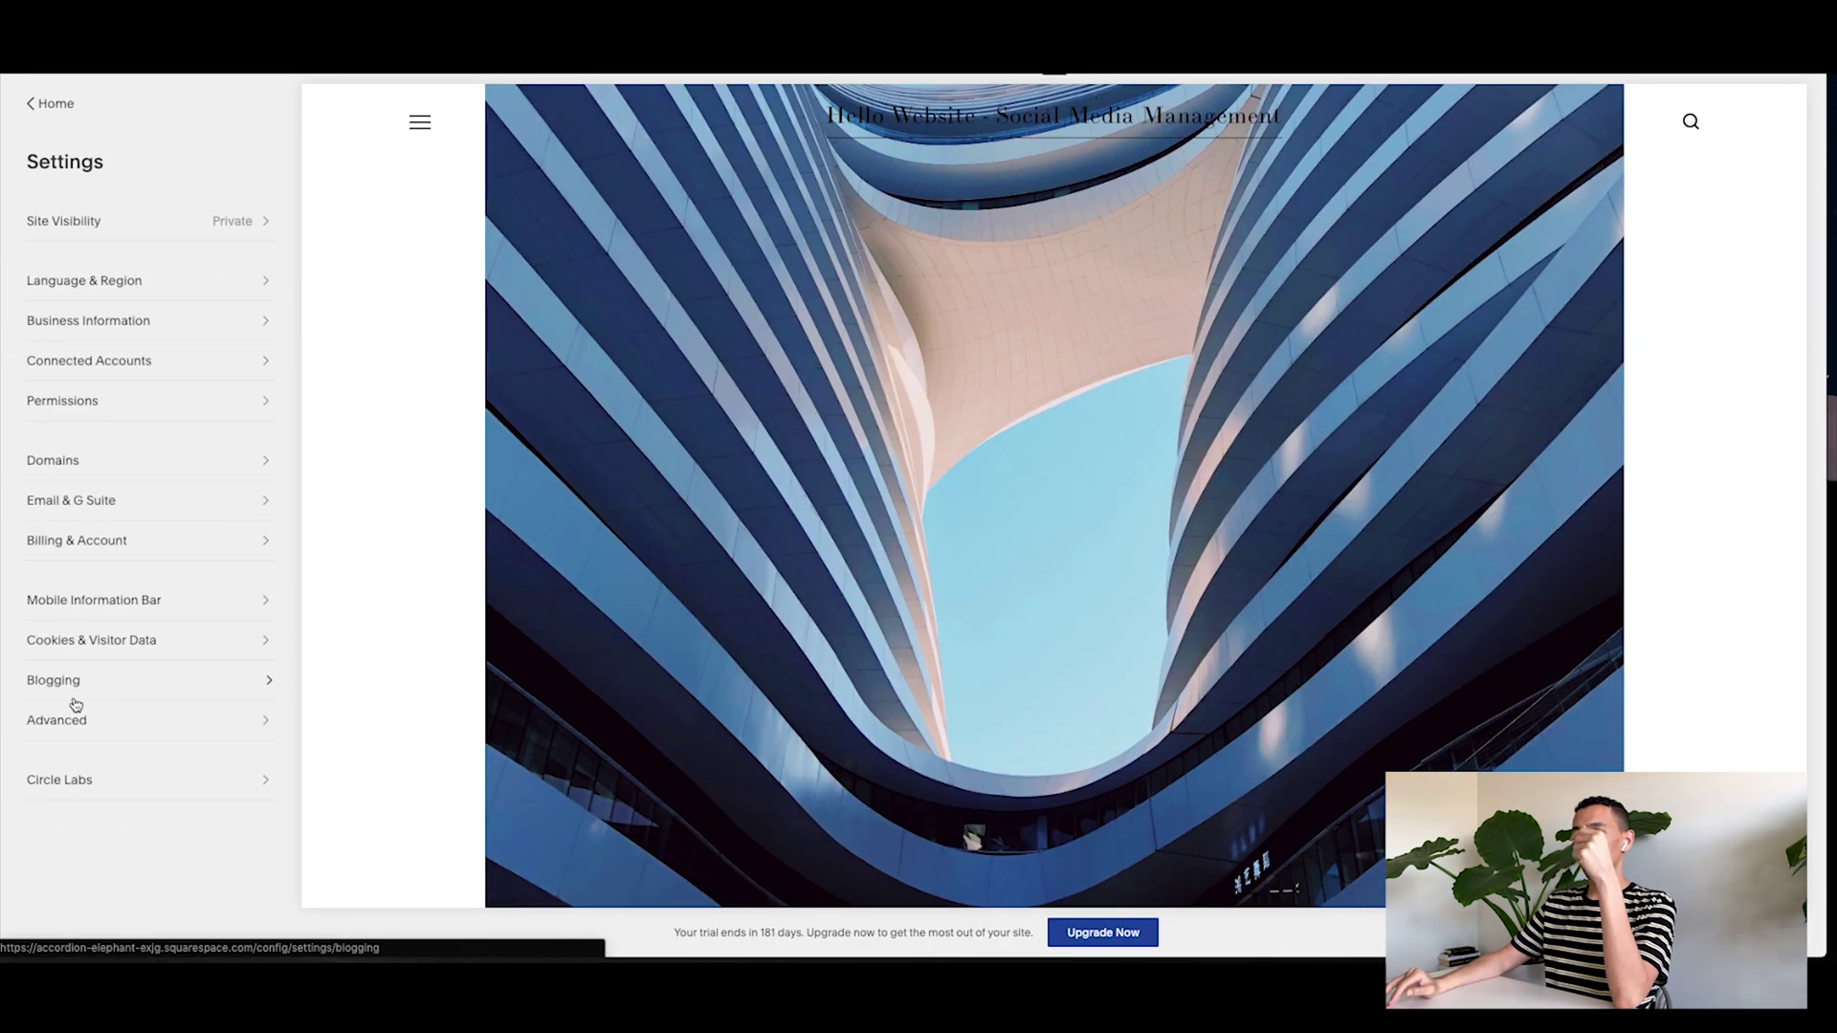
{"action": "left_click", "coordinate": [77, 718]}
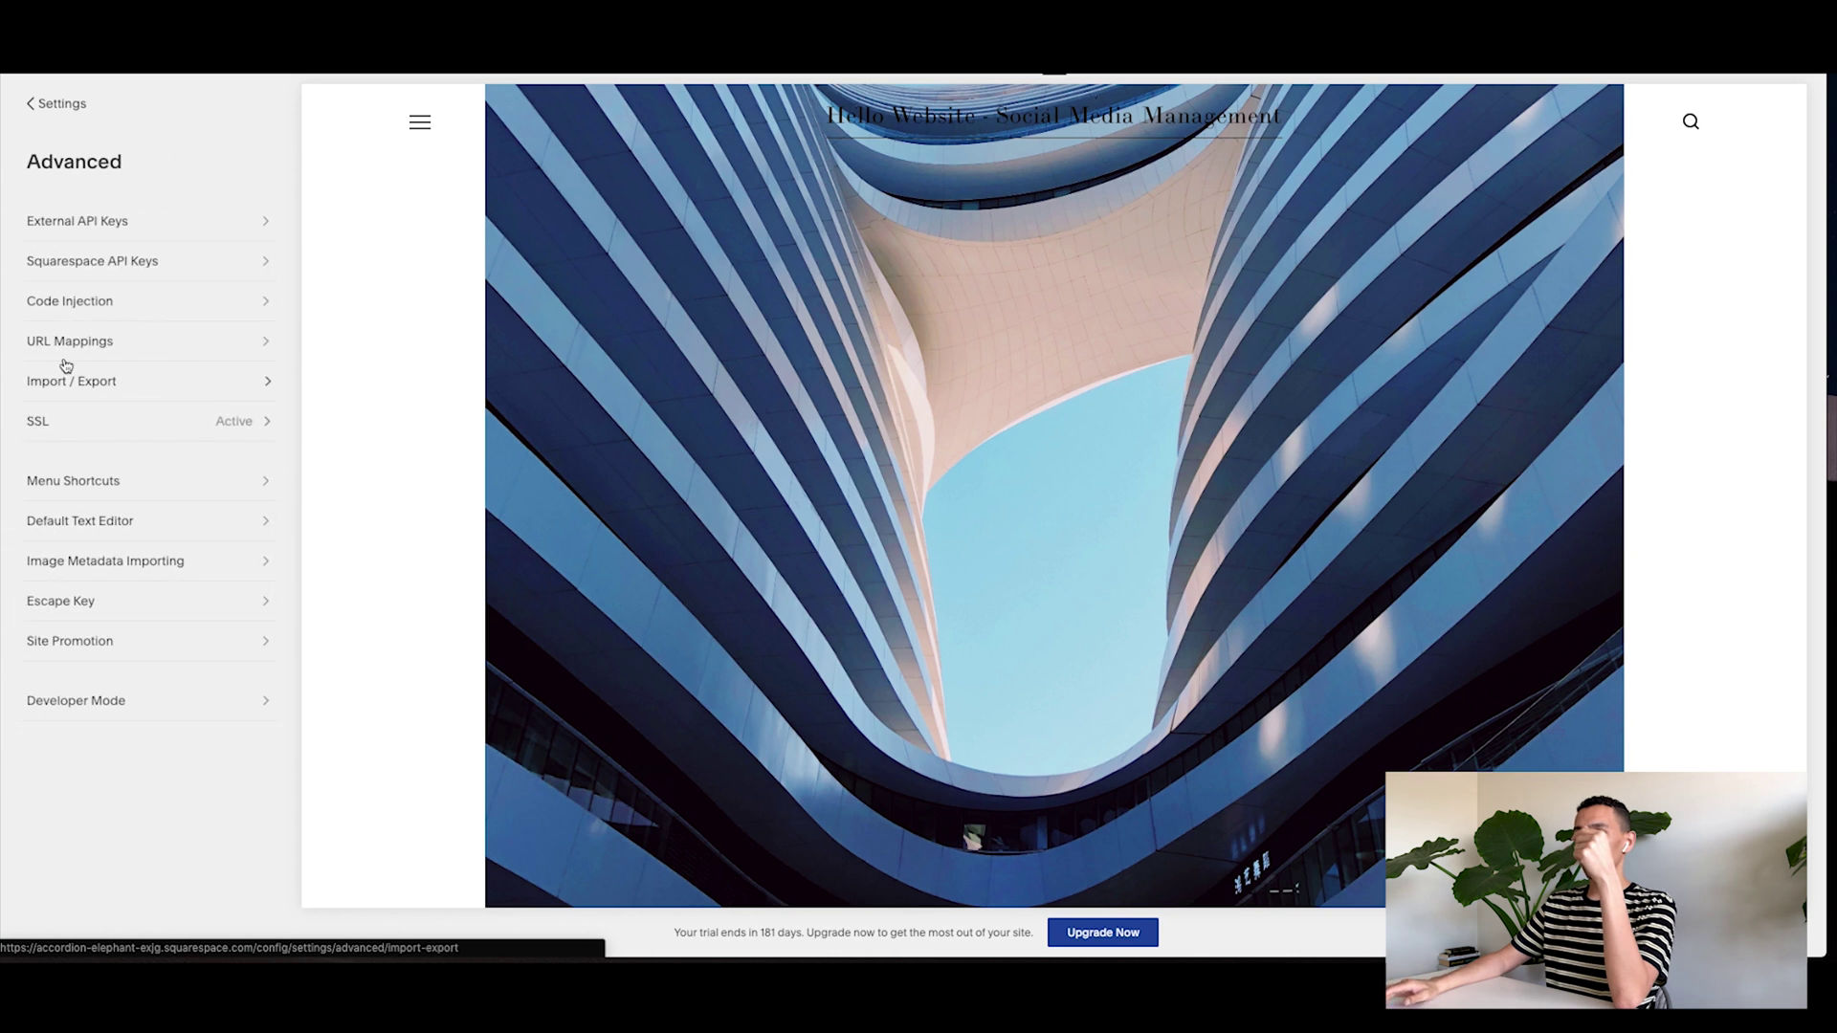
{"action": "left_click", "coordinate": [74, 300]}
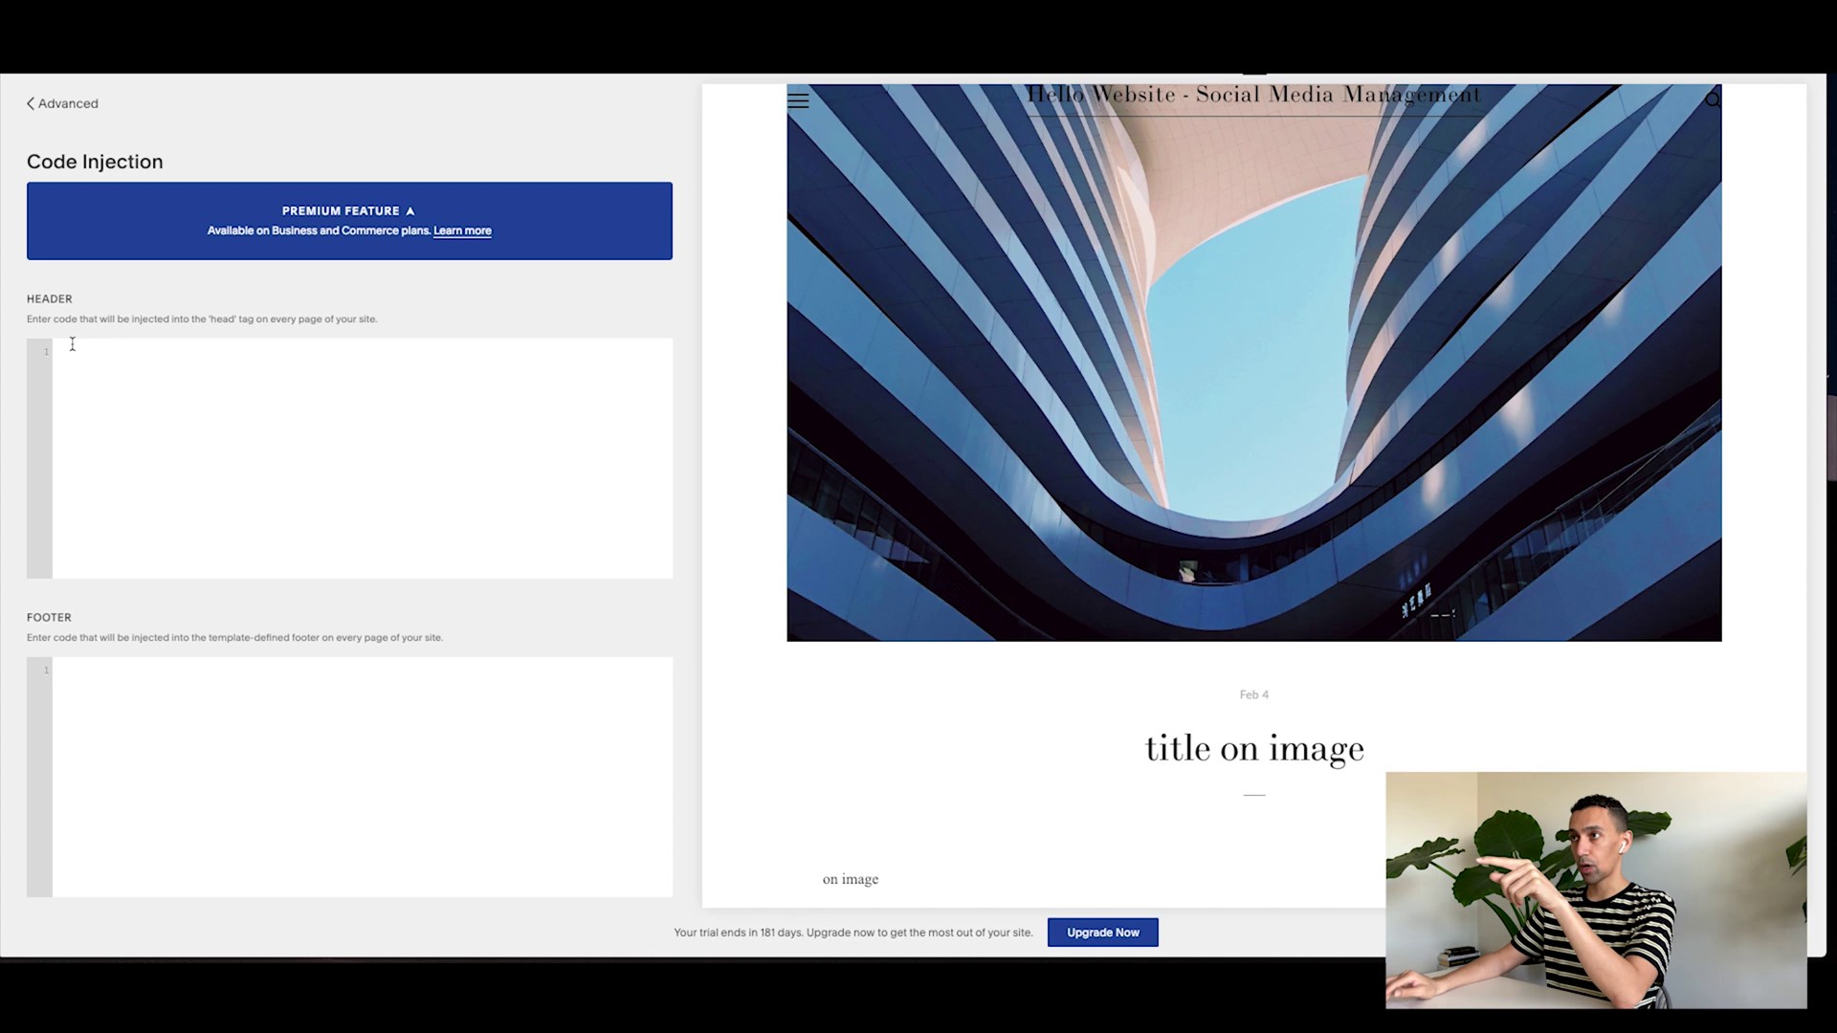
{"action": "left_click", "coordinate": [72, 344]}
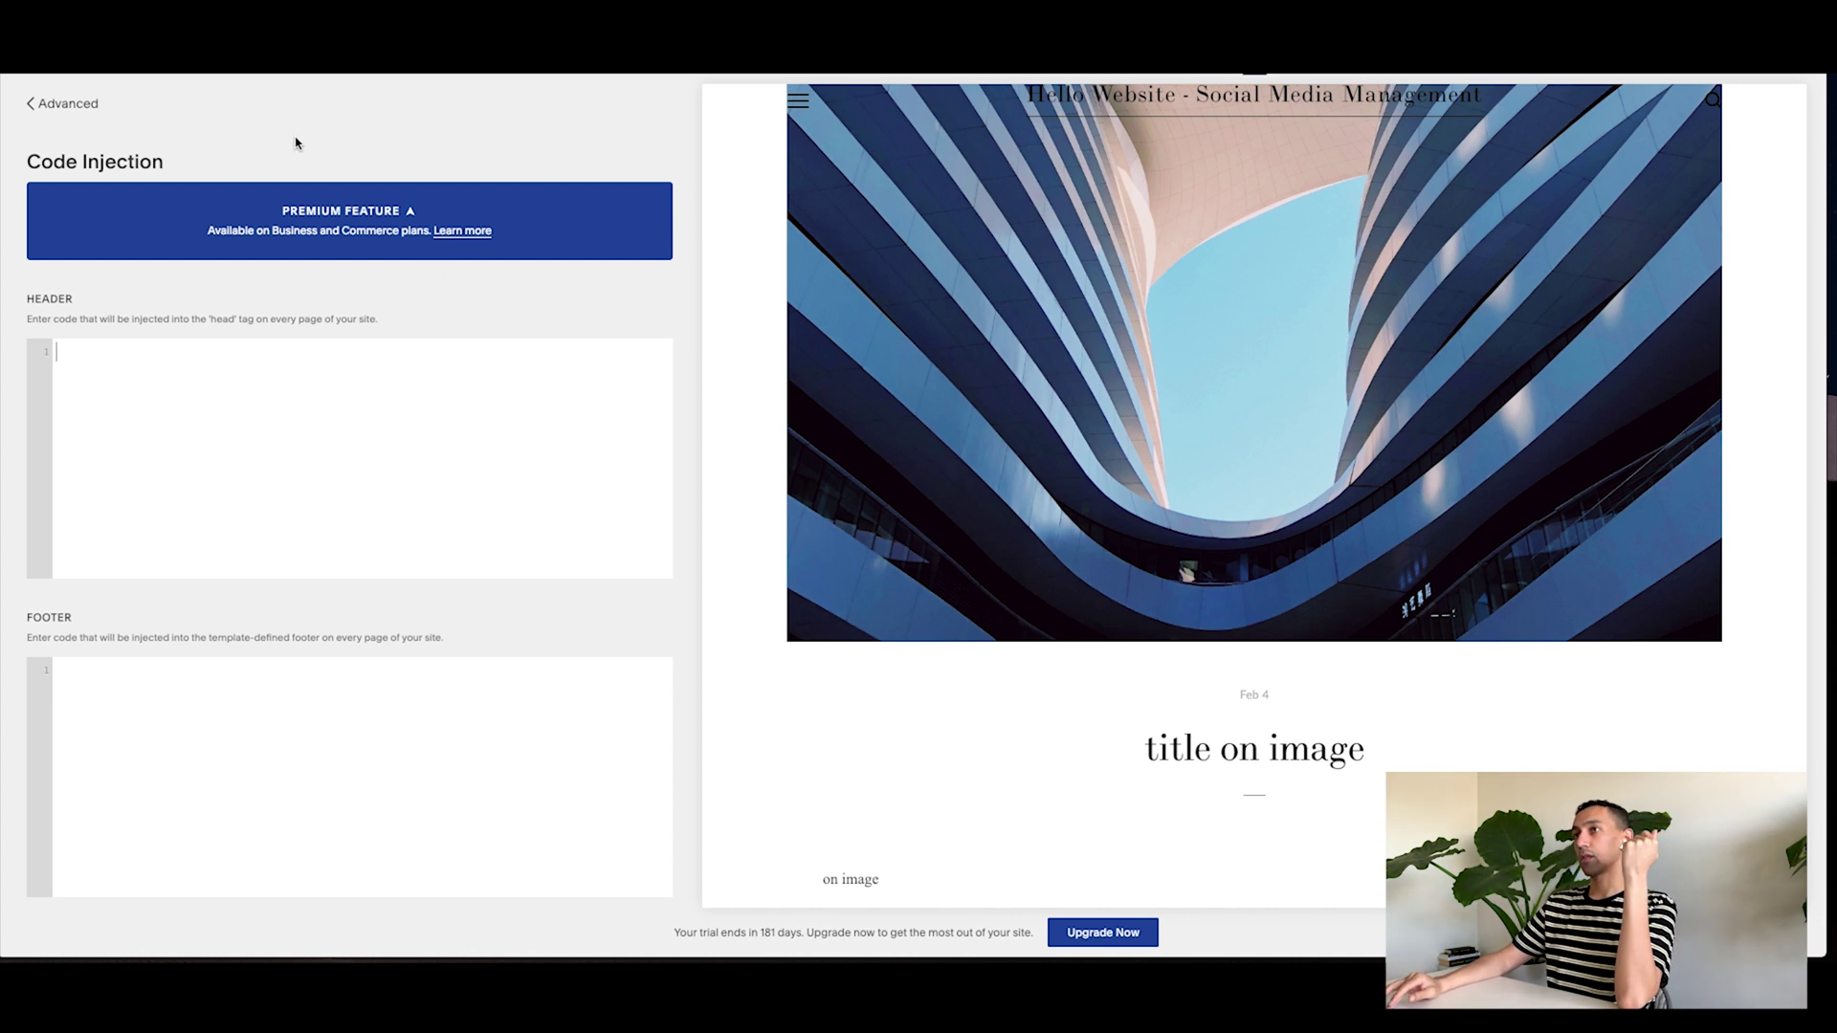
{"action": "left_click", "coordinate": [46, 118]}
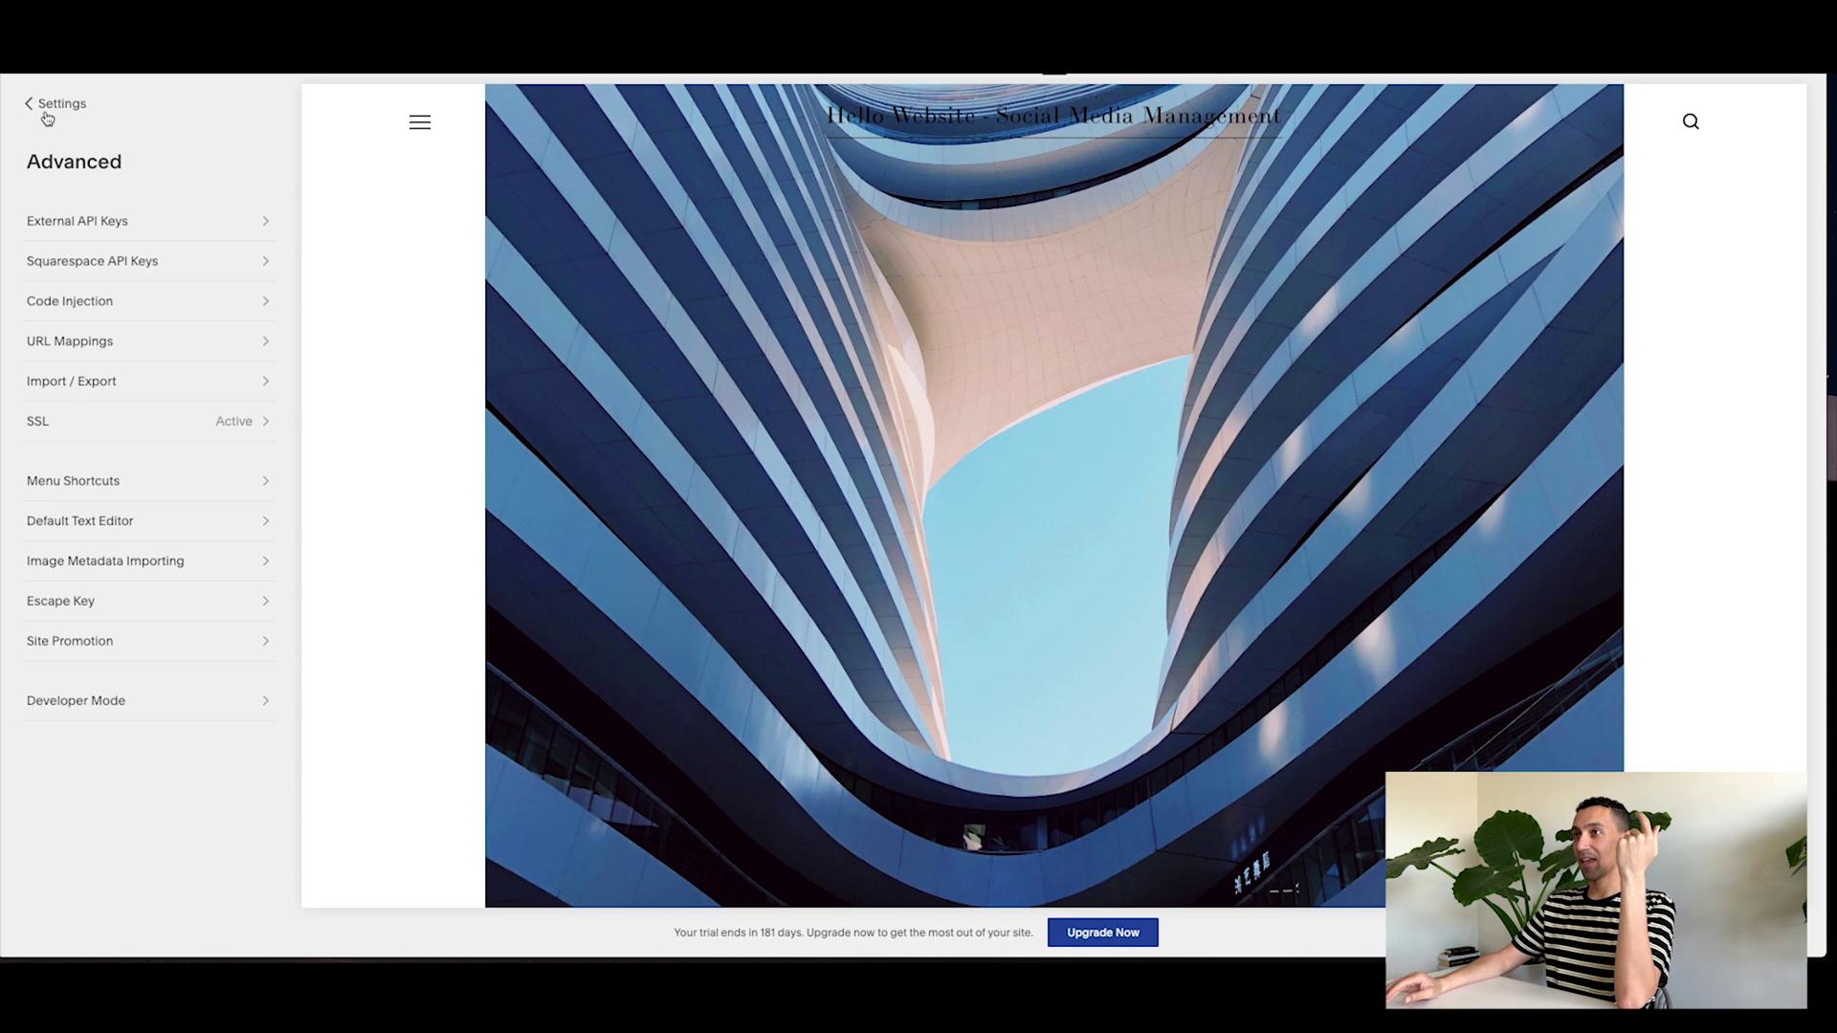
Step: Go back from Advanced through Settings to the Home menu
{"action": "left_click", "coordinate": [46, 116]}
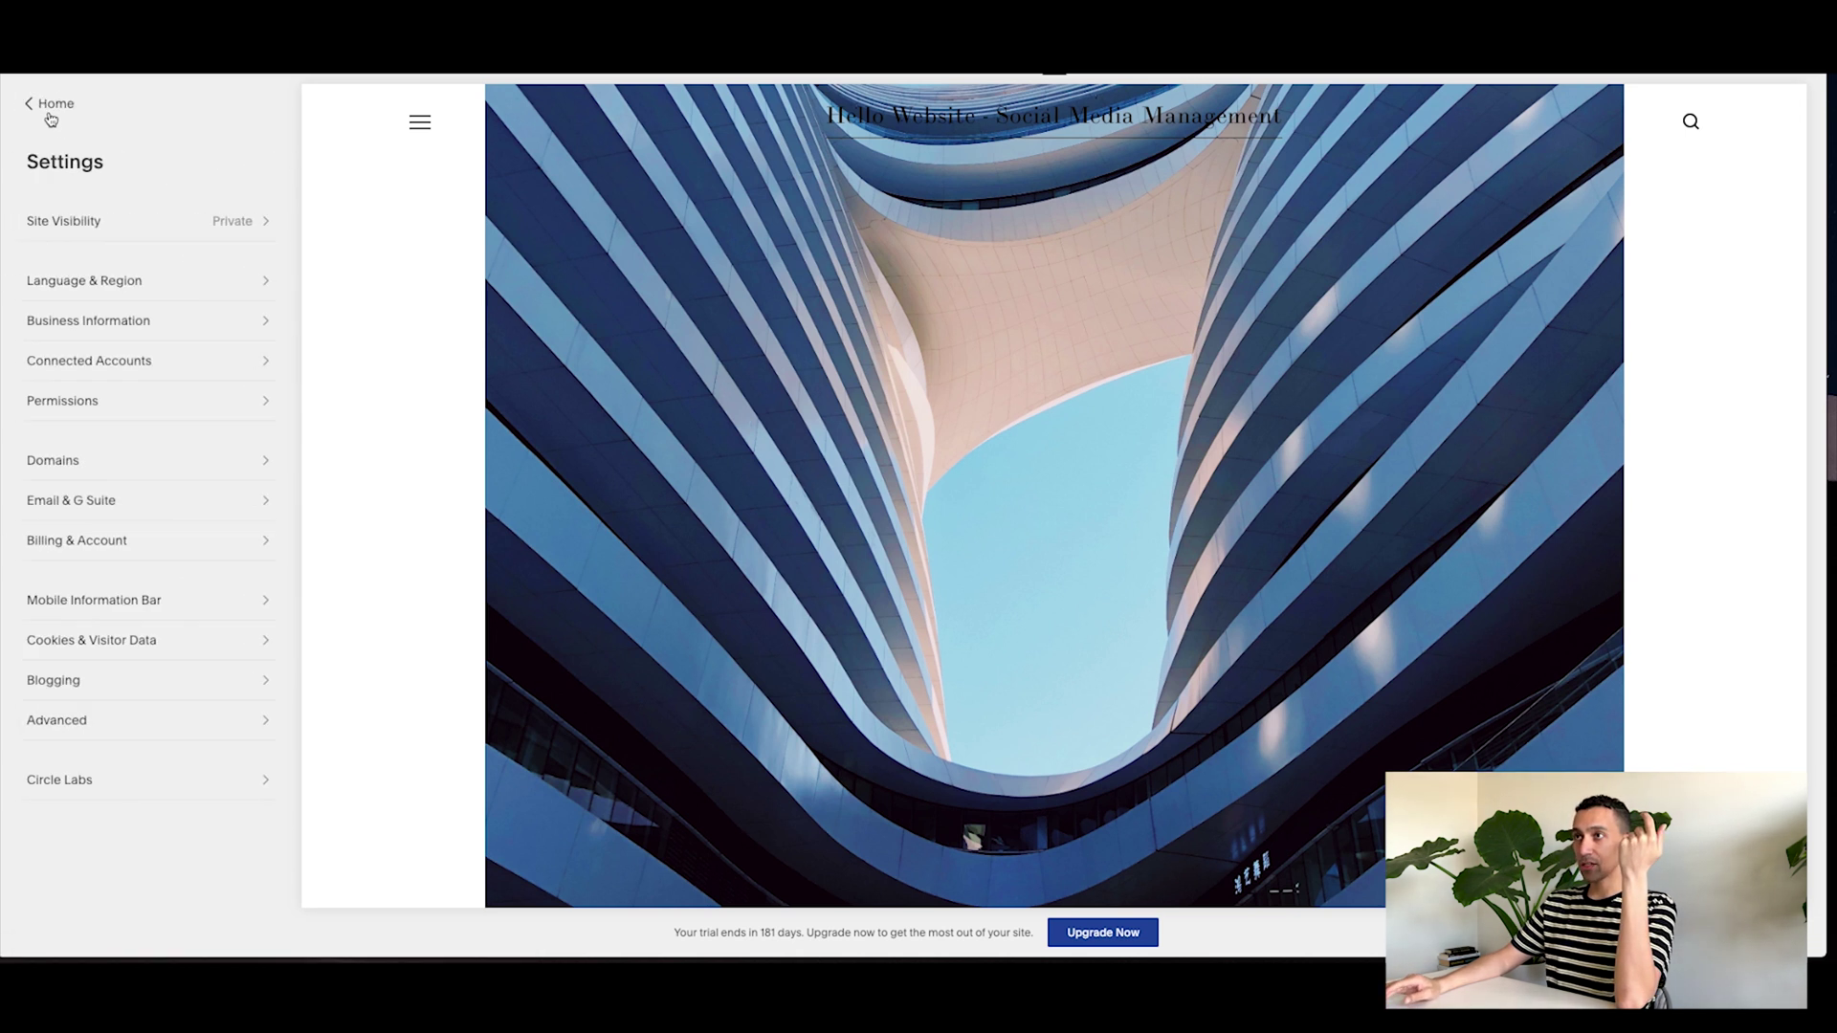
{"action": "left_click", "coordinate": [48, 105]}
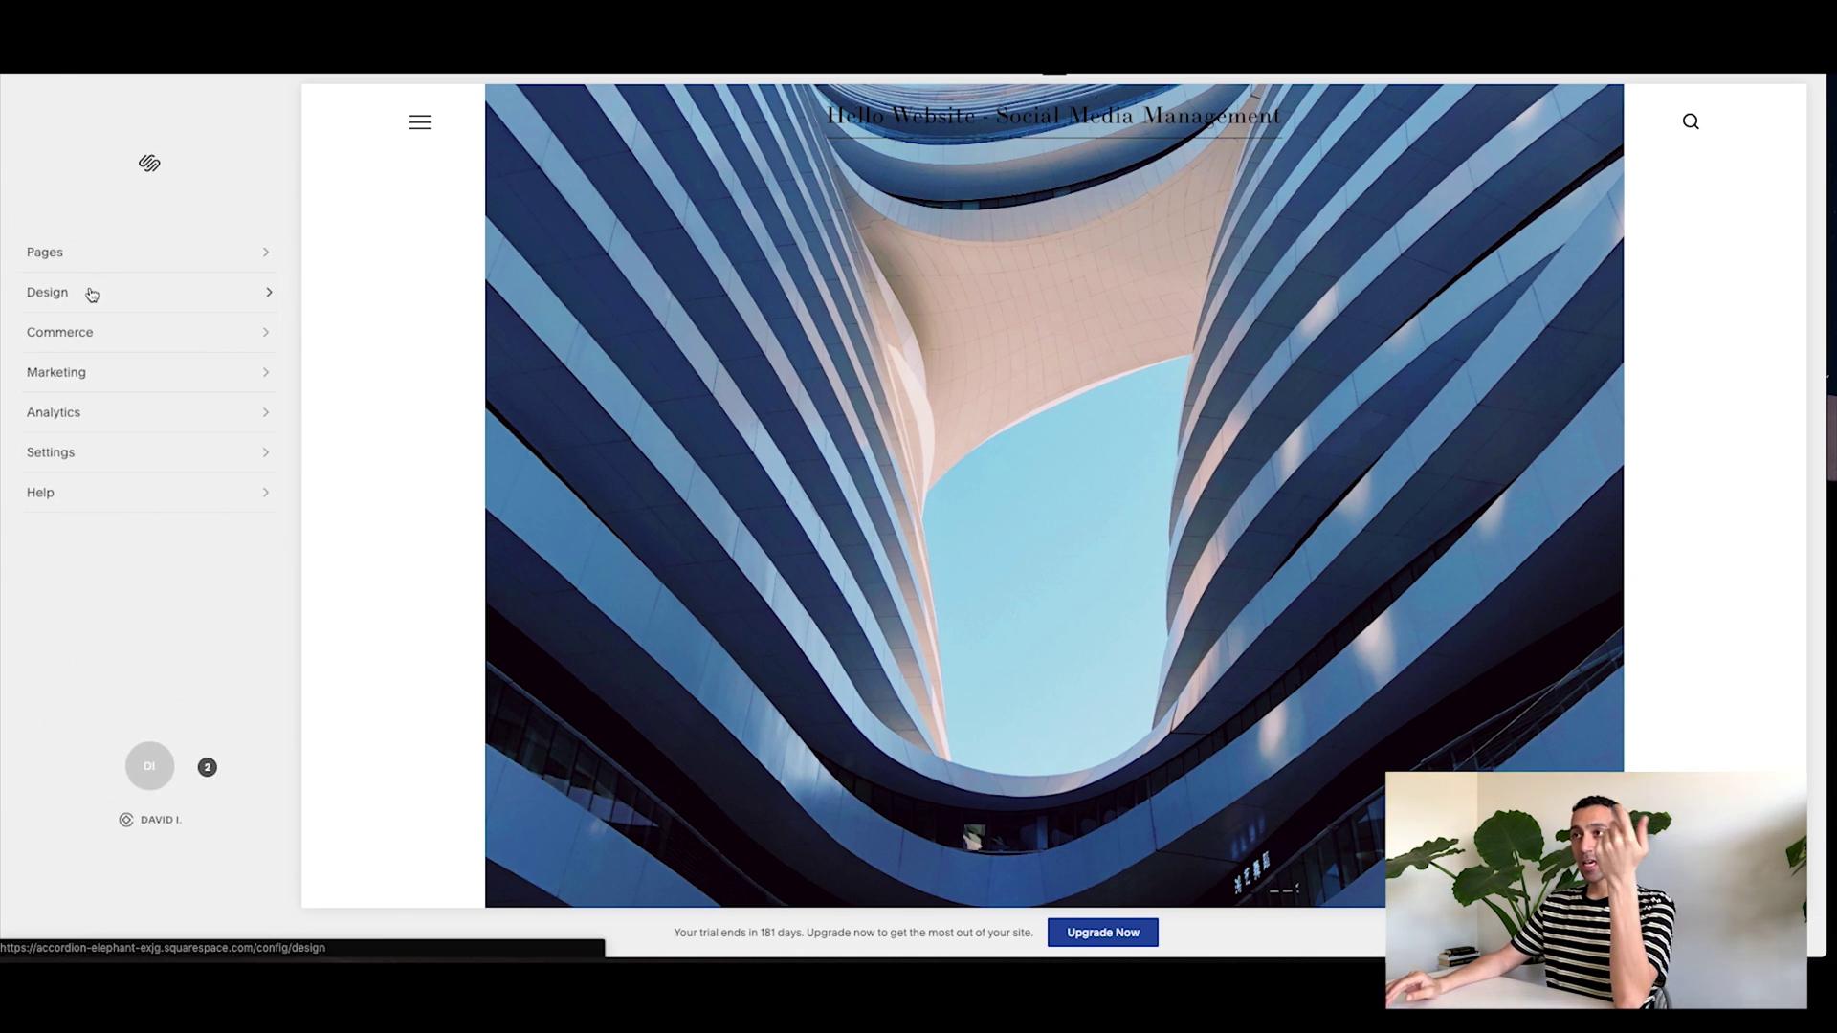